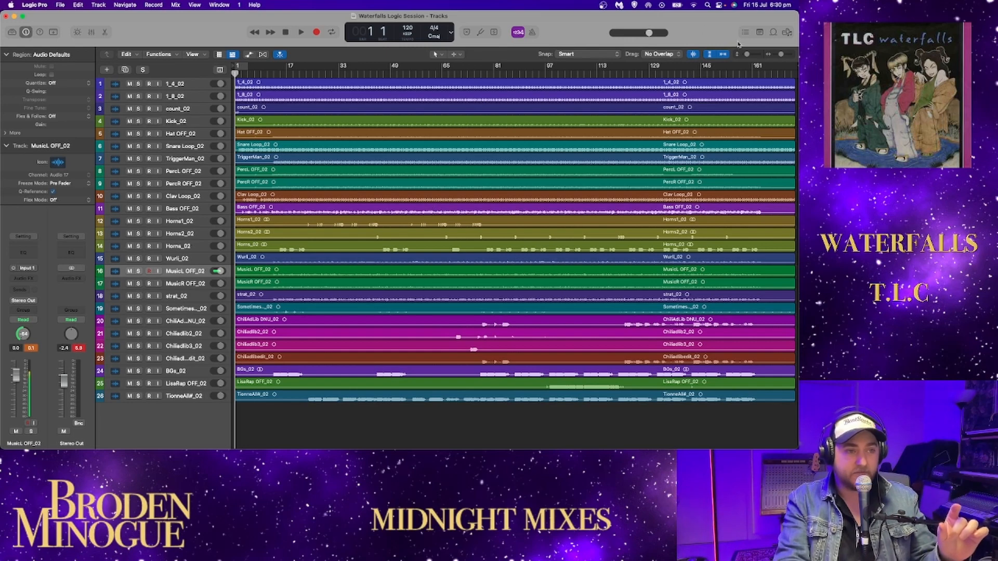
left_click_drag(747, 56, 751, 54)
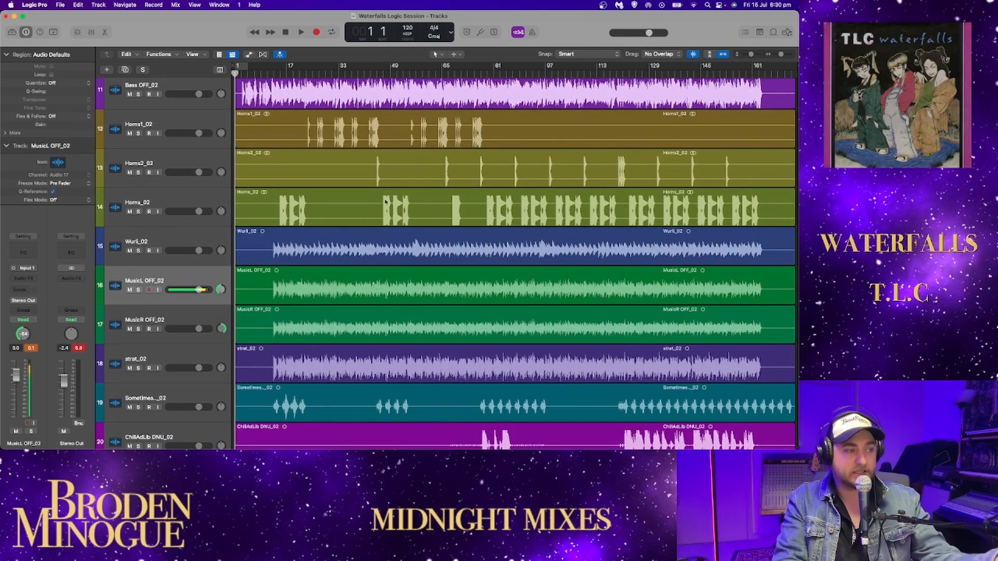
scroll(404, 206, "up", 10)
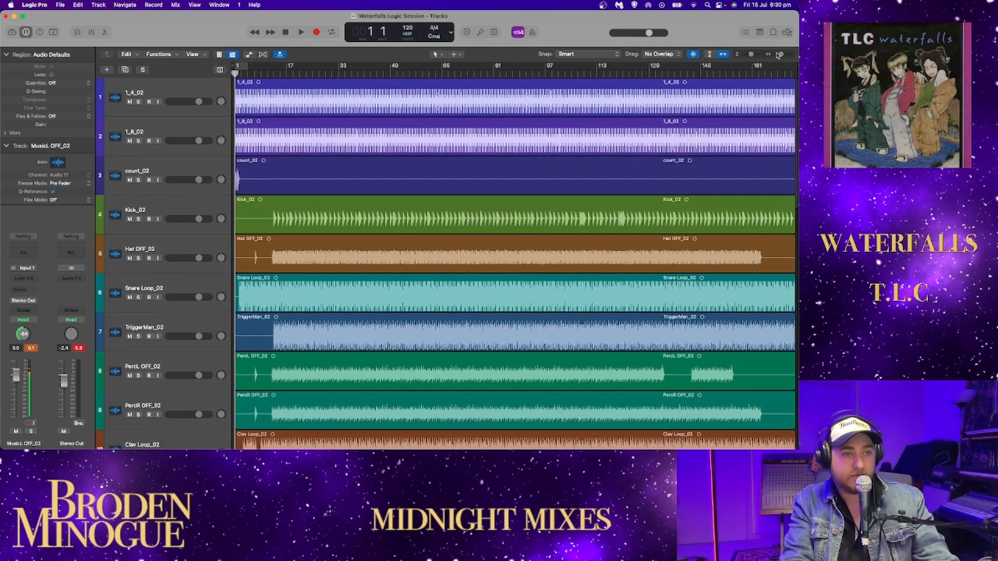
left_click_drag(777, 55, 783, 54)
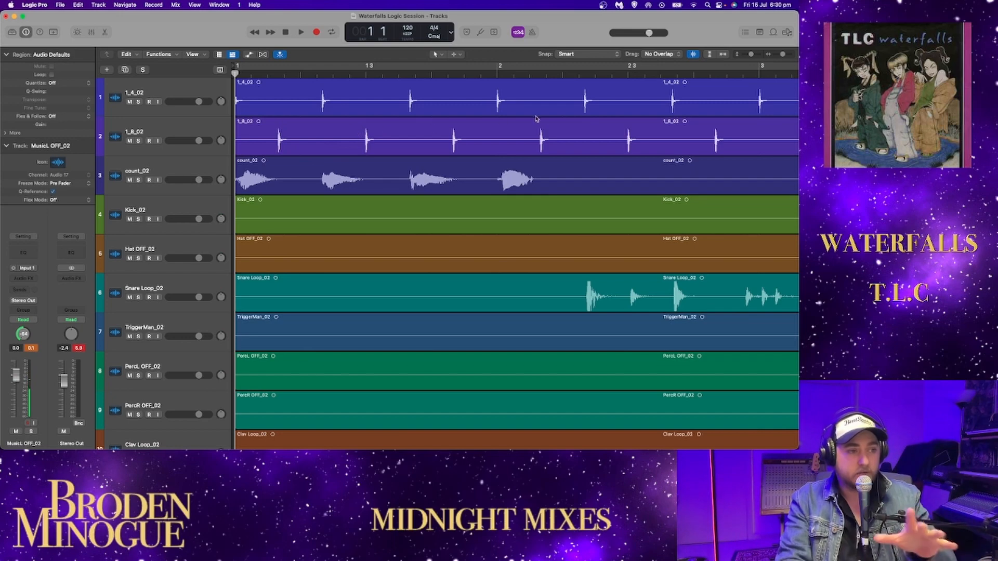
left_click_drag(781, 55, 778, 55)
left_click(722, 55)
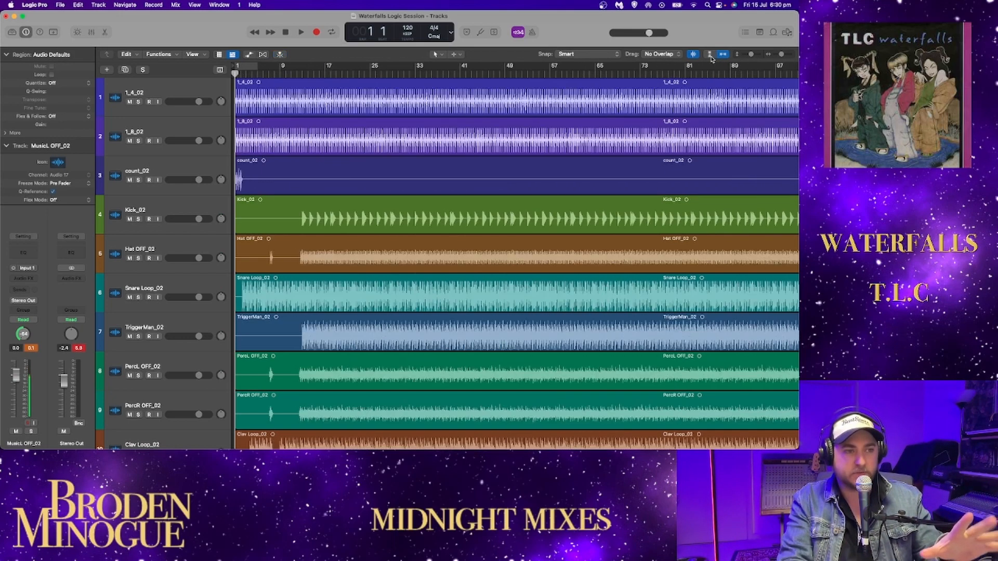
left_click(709, 55)
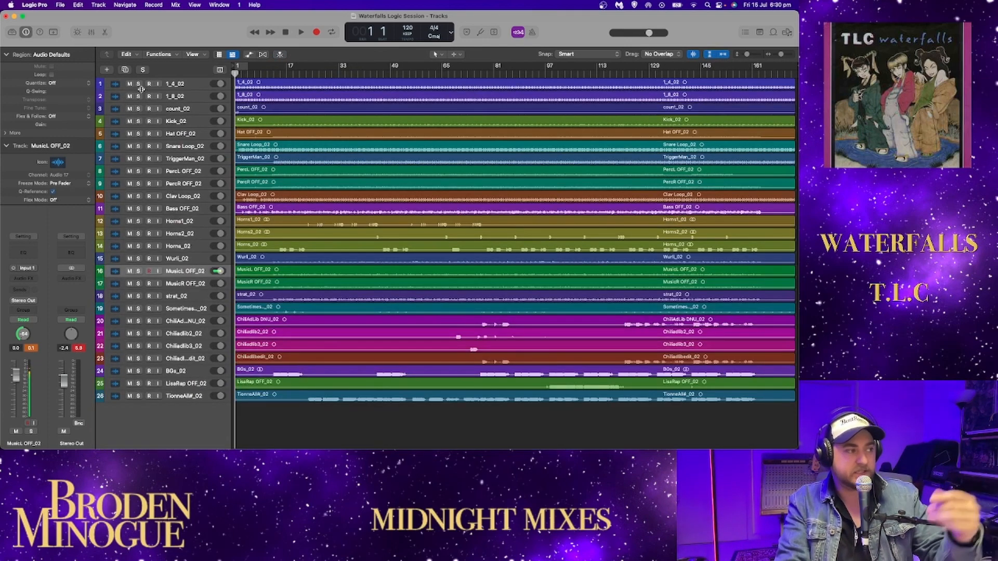
- Audition the 1_4_02 and 1_8_02 click tracks in solo from the project start, and mute both with solo cleared
left_click_drag(139, 85, 138, 97)
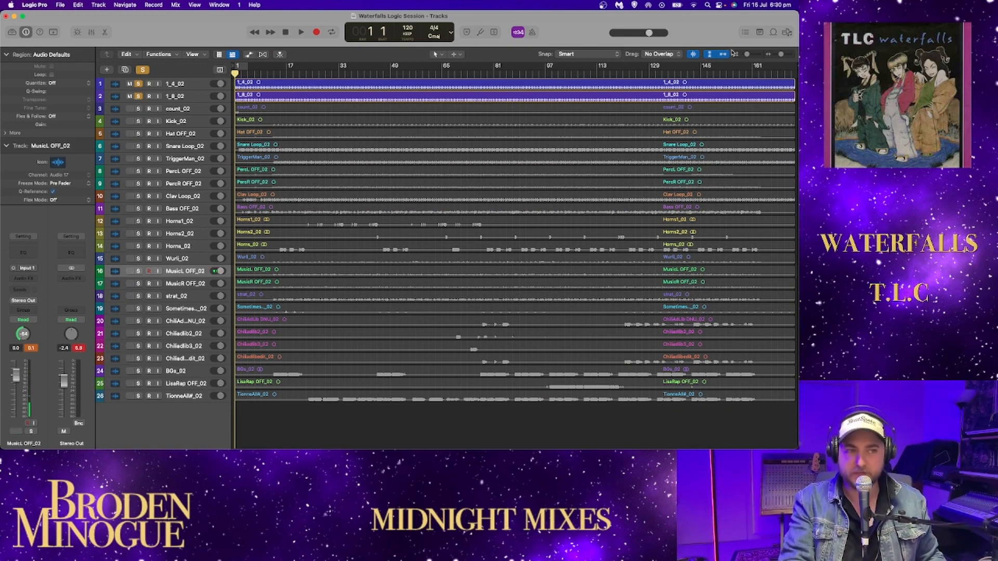
left_click_drag(747, 54, 749, 55)
scroll(613, 169, "up", 10)
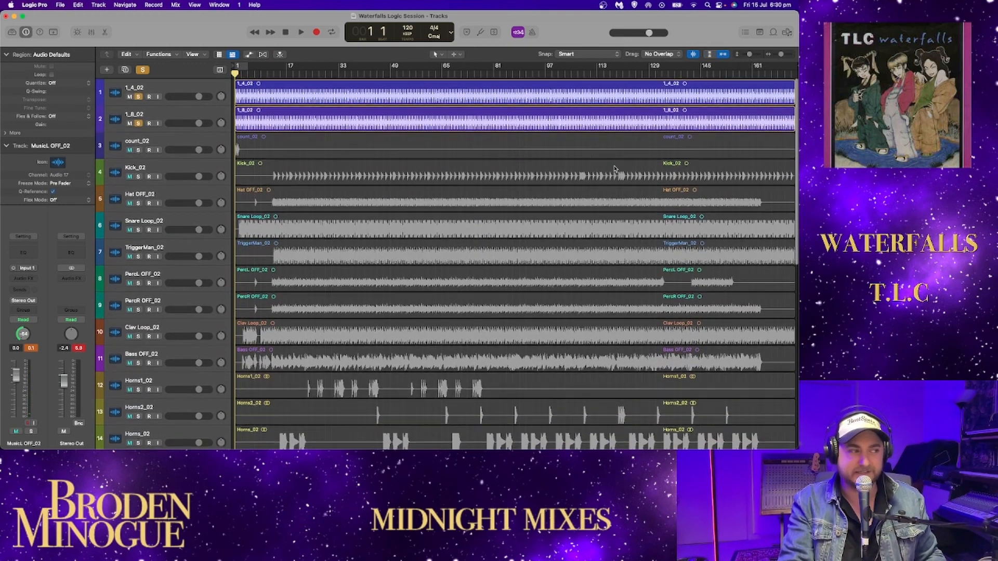
key("space")
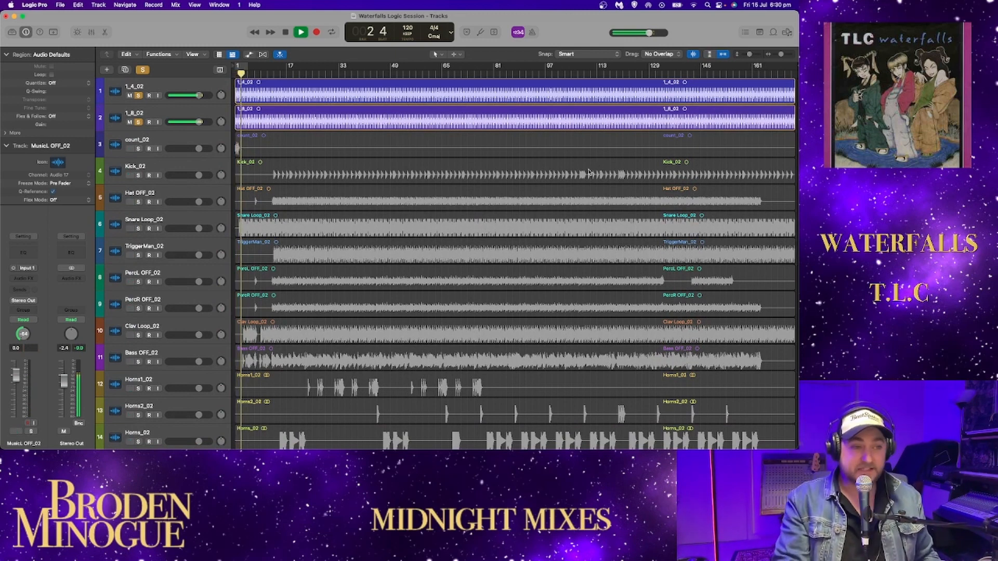
left_click_drag(130, 96, 138, 120)
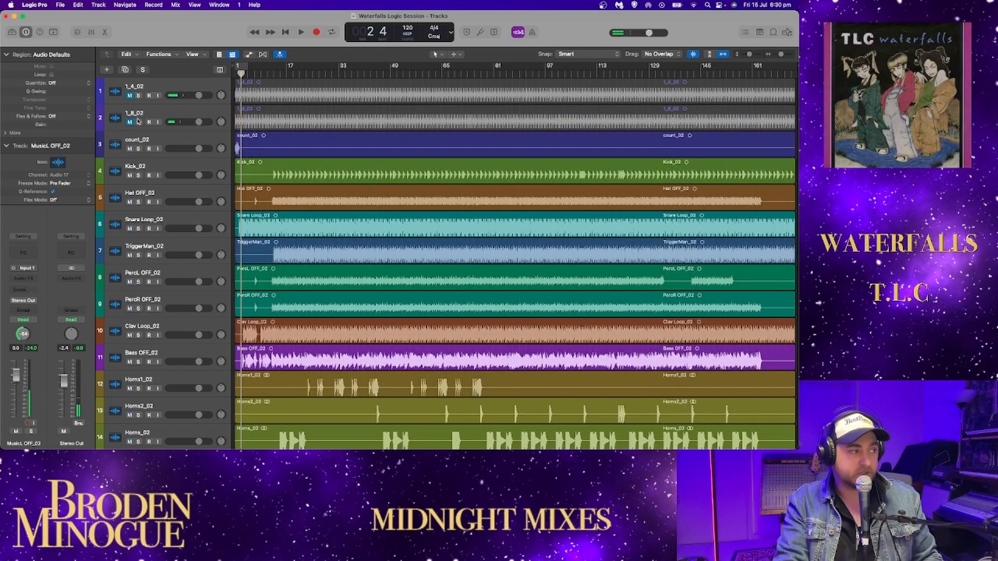
- Solo the count_02 track and play its vocal count-in from the project start
left_click(164, 193)
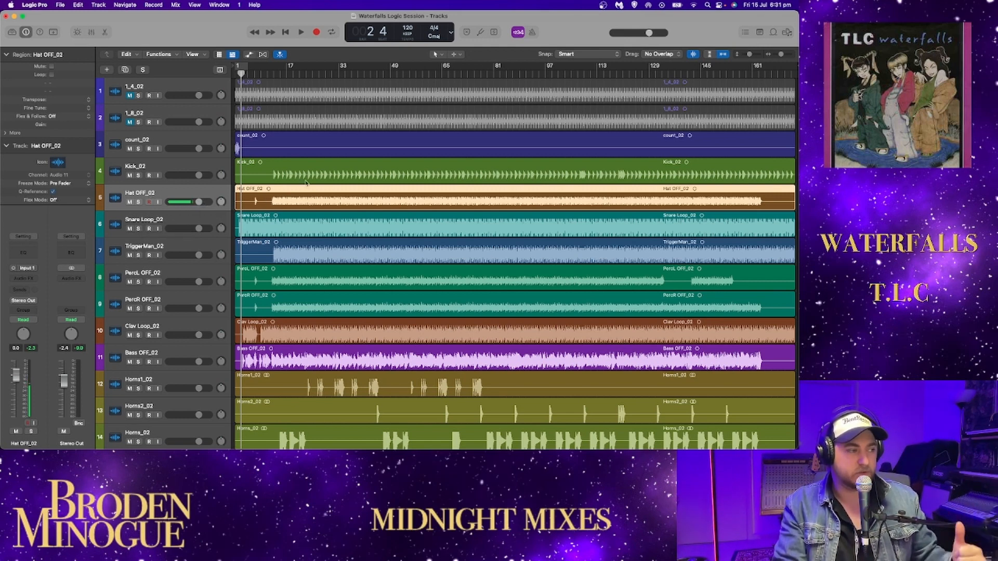
scroll(193, 156, "down", 10)
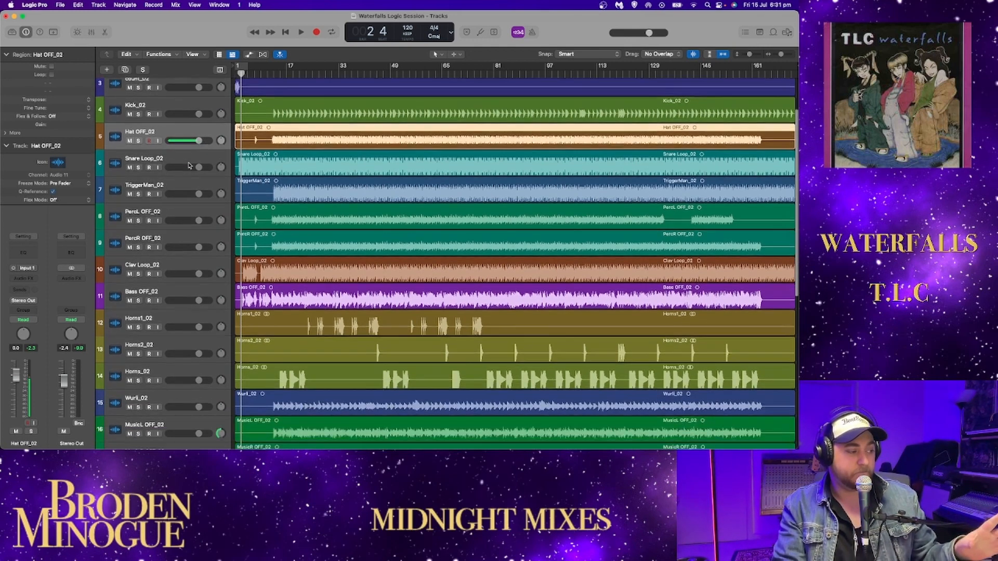
scroll(190, 165, "up", 10)
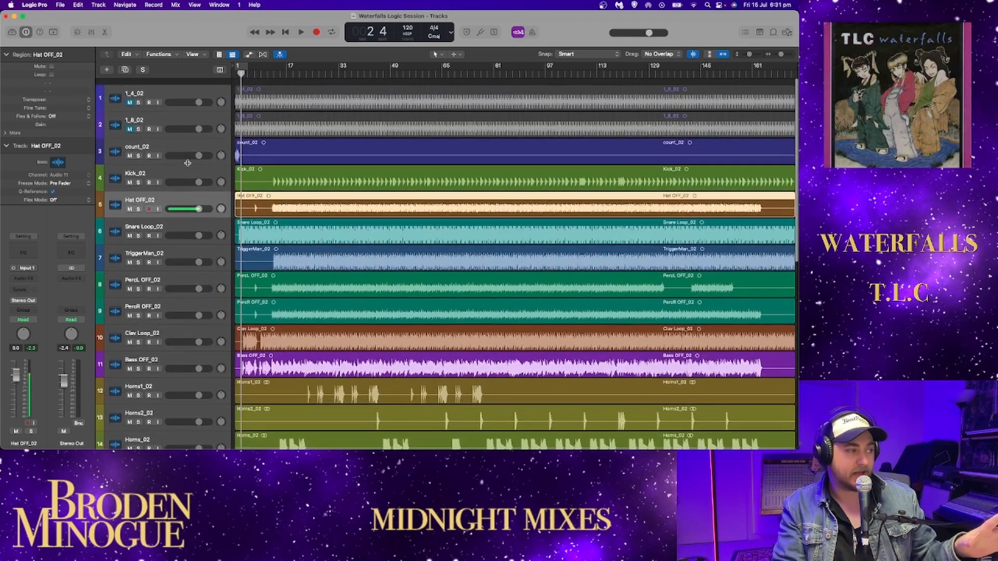
left_click(138, 149)
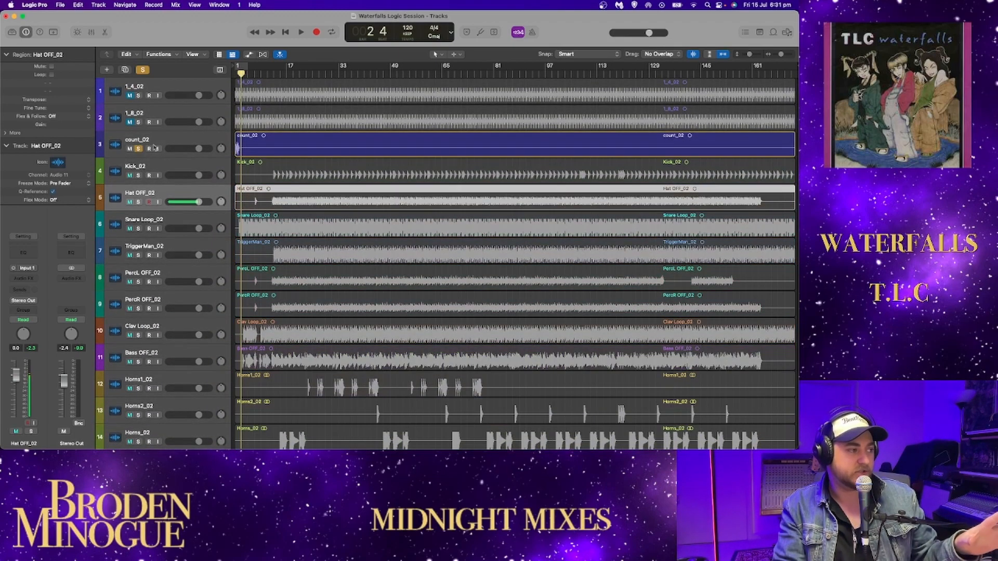
left_click(286, 32)
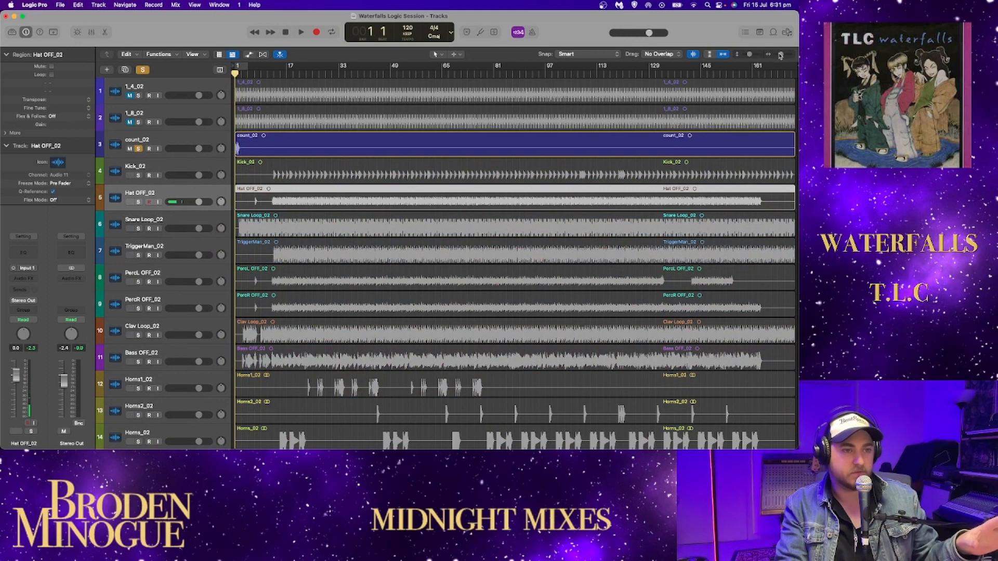
left_click_drag(779, 55, 783, 56)
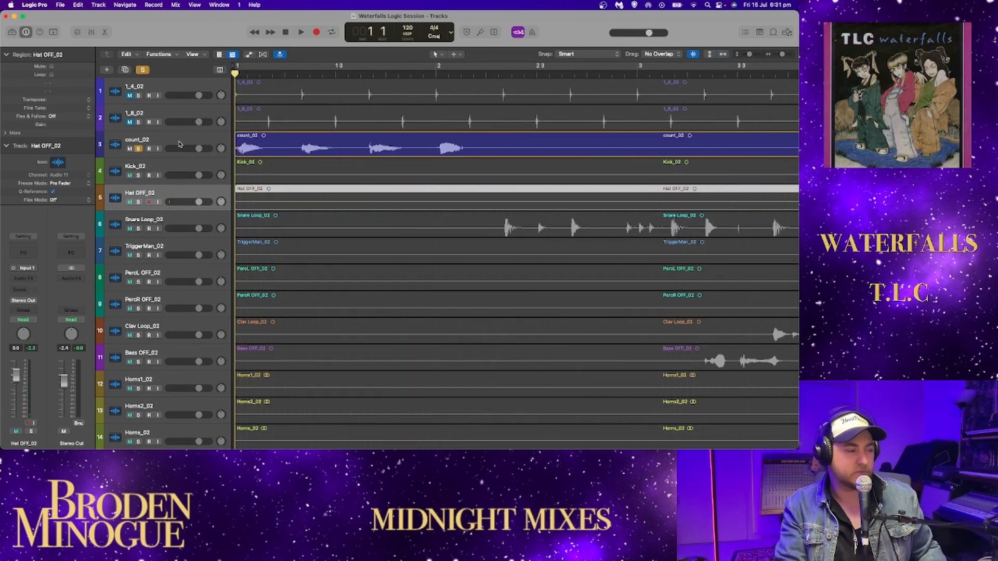
key("space")
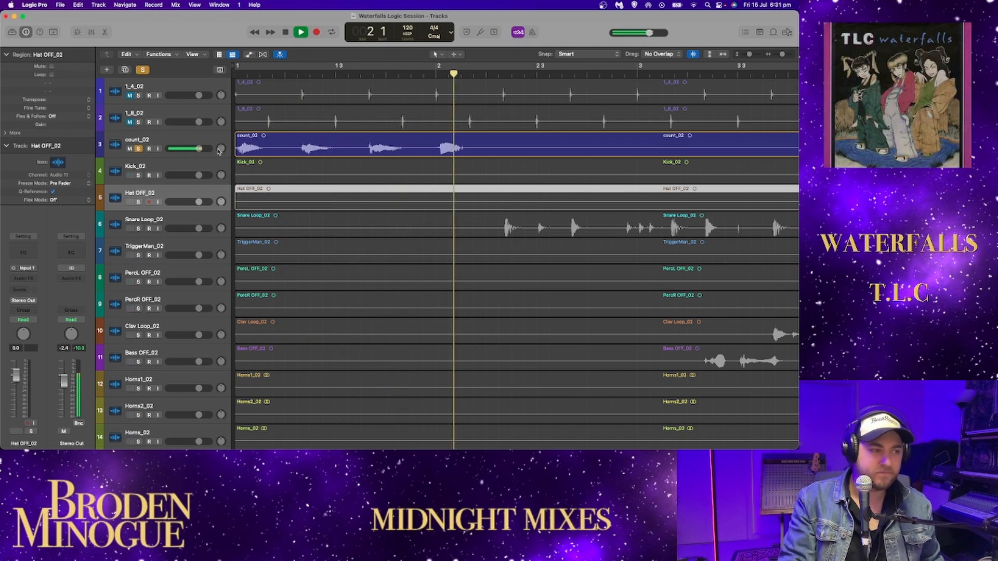
key("space")
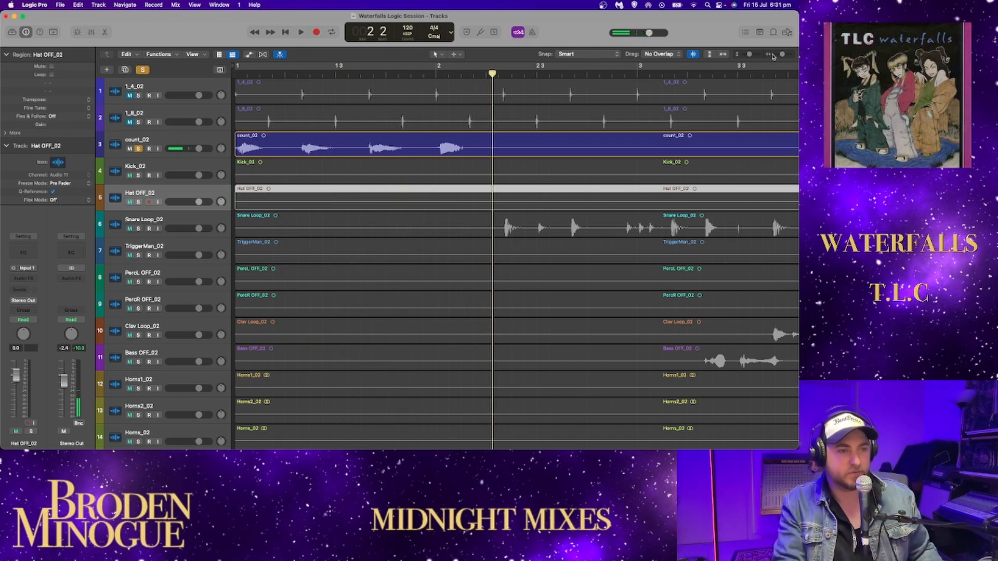
left_click_drag(783, 54, 781, 54)
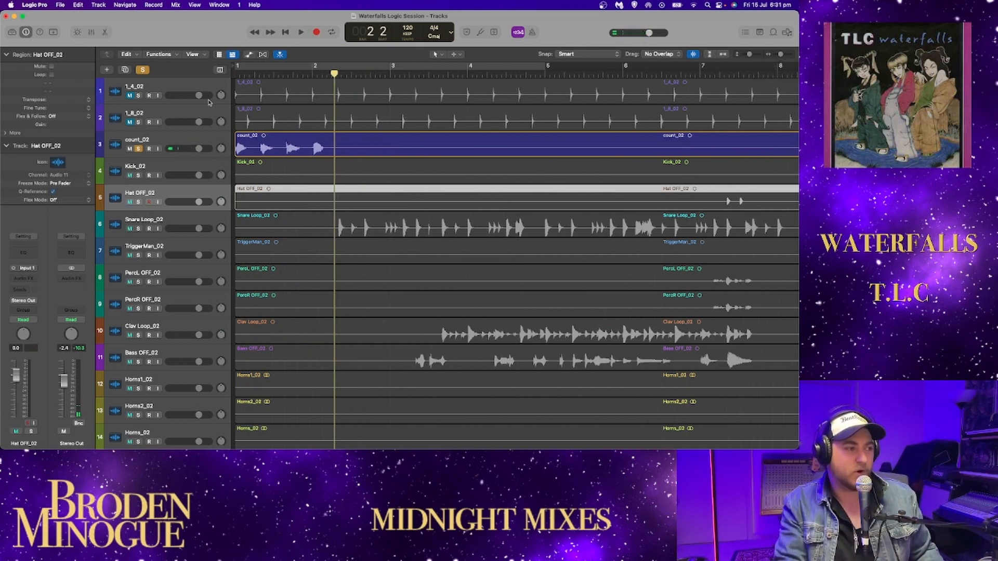
left_click(285, 32)
key("space")
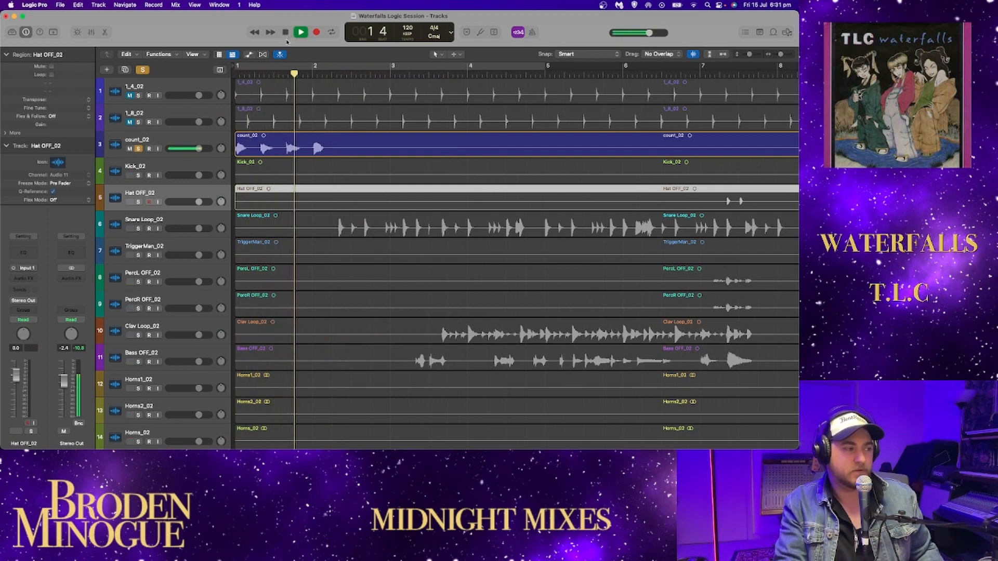
key("space")
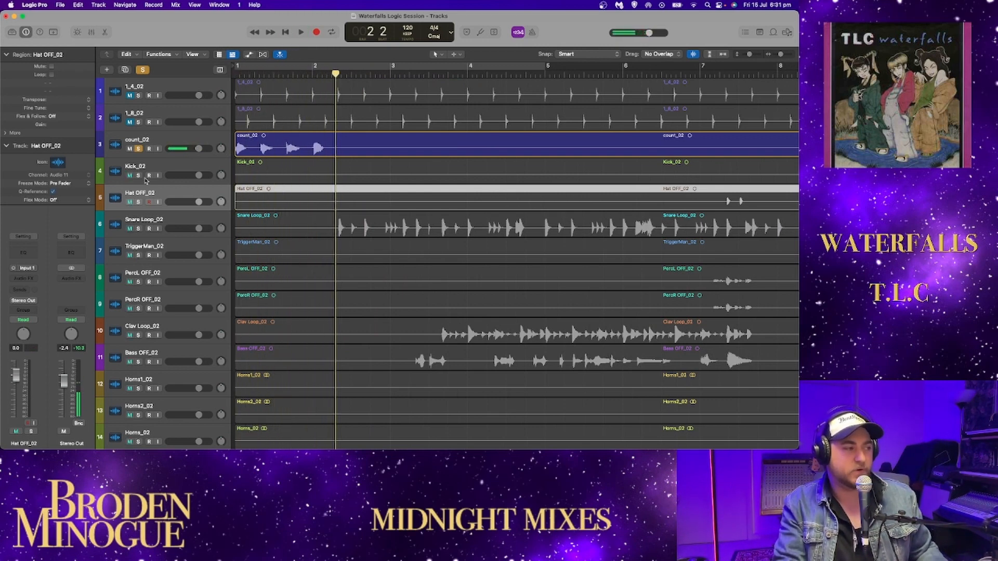
- Solo Kick_02 instead of count_02, play it from bar 12 beat 3, and reset the Stereo Out level to 0.0 dB
left_click(138, 148)
left_click(139, 176)
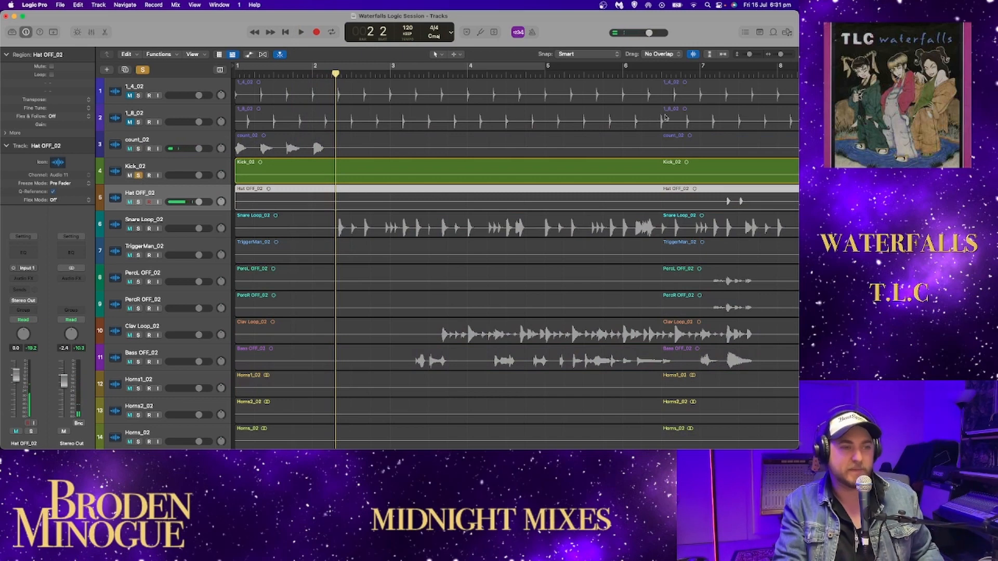
left_click_drag(781, 55, 777, 55)
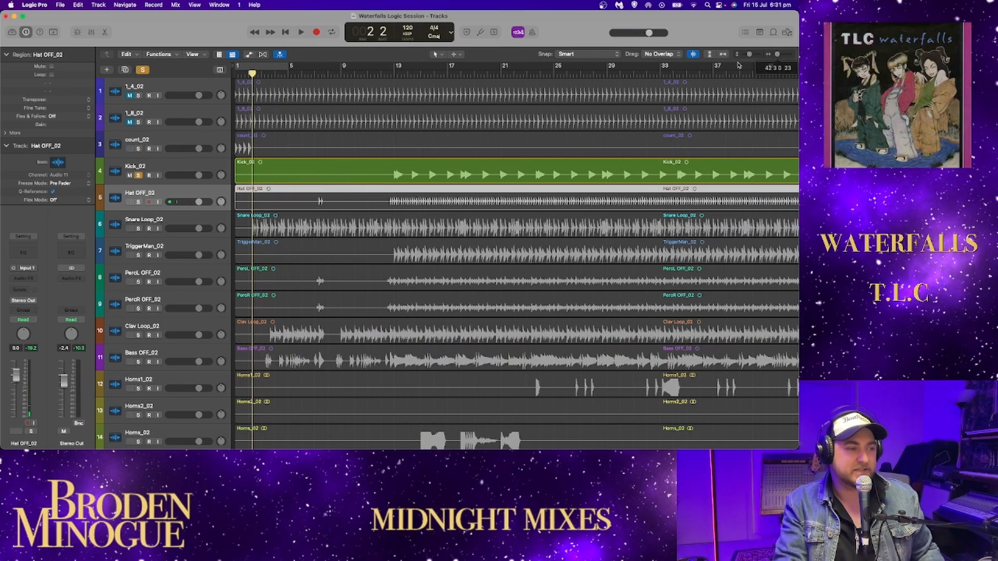
left_click(391, 76)
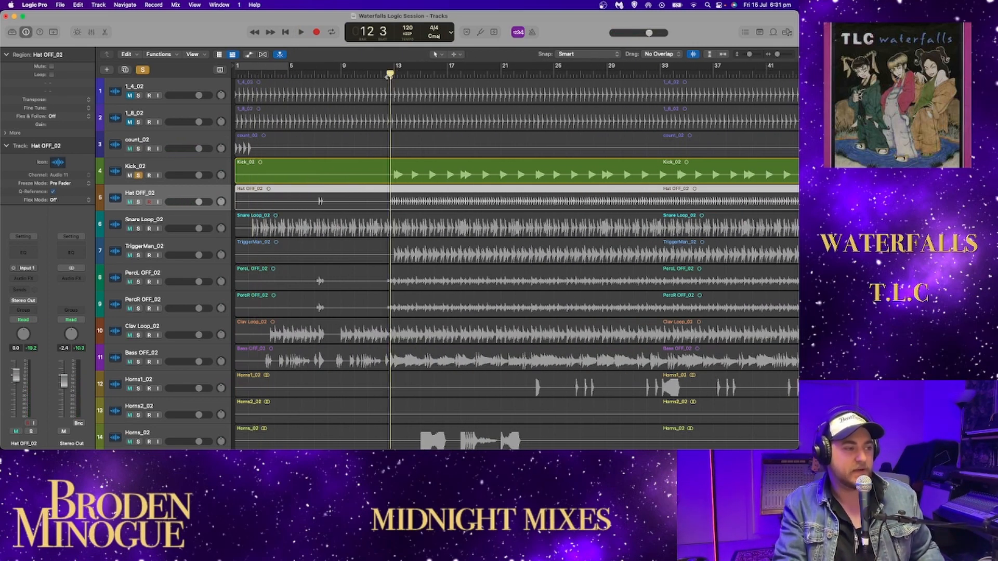
key("space")
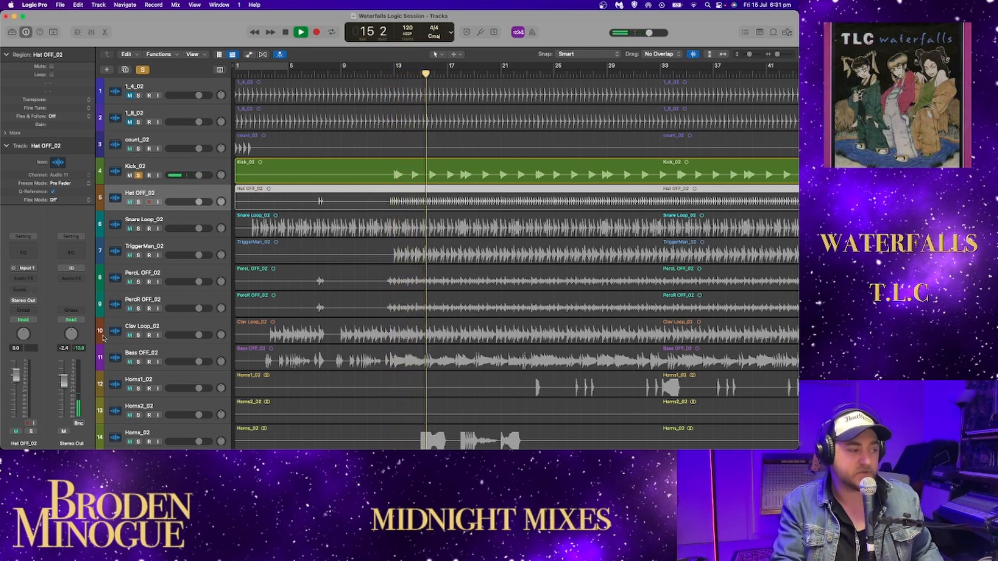
left_click(64, 379, "alt")
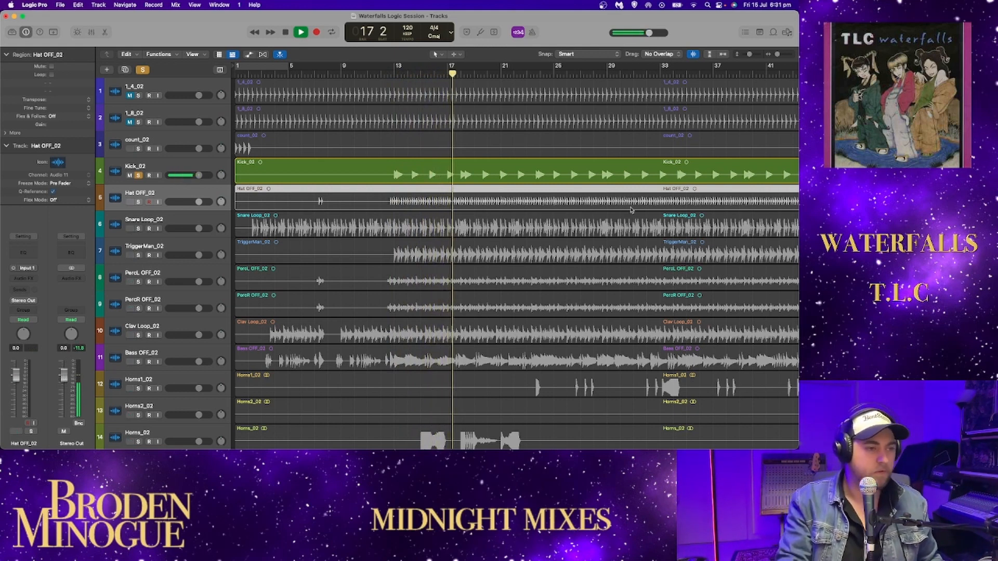
- Examine the shape and decay of a single Kick_02 hit at bar 21 while the track plays
left_click_drag(749, 54, 785, 55)
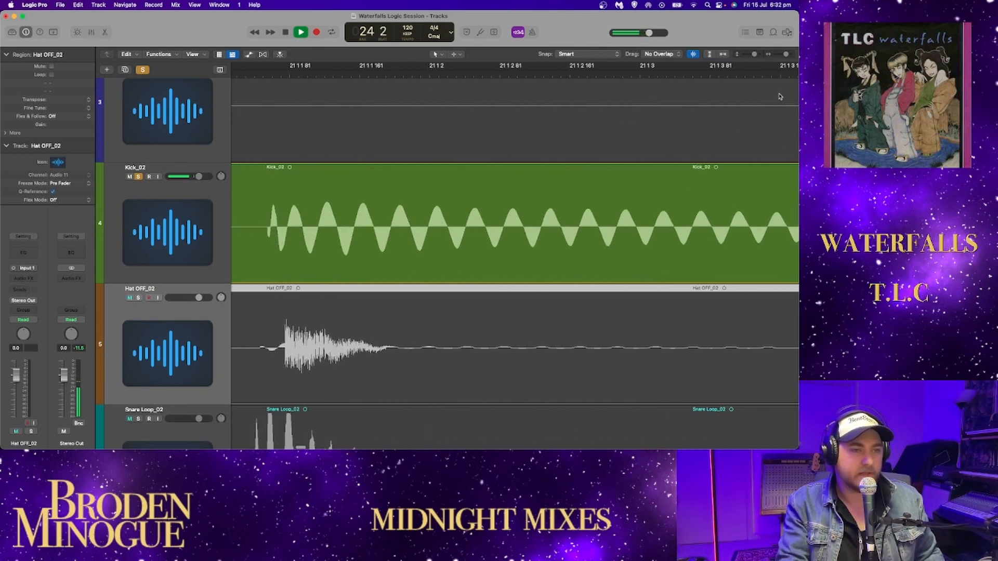
left_click_drag(785, 55, 784, 55)
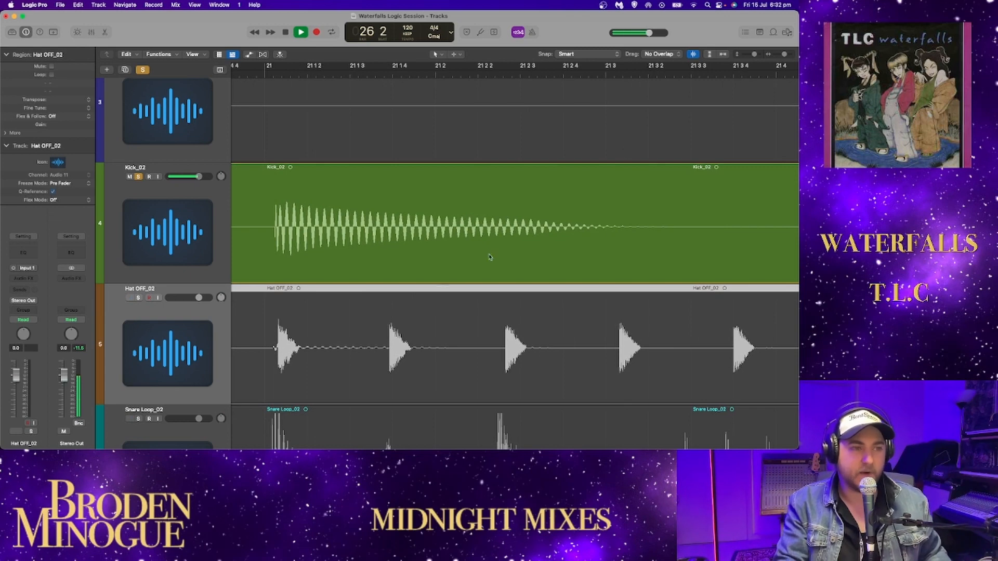
left_click_drag(755, 55, 778, 55)
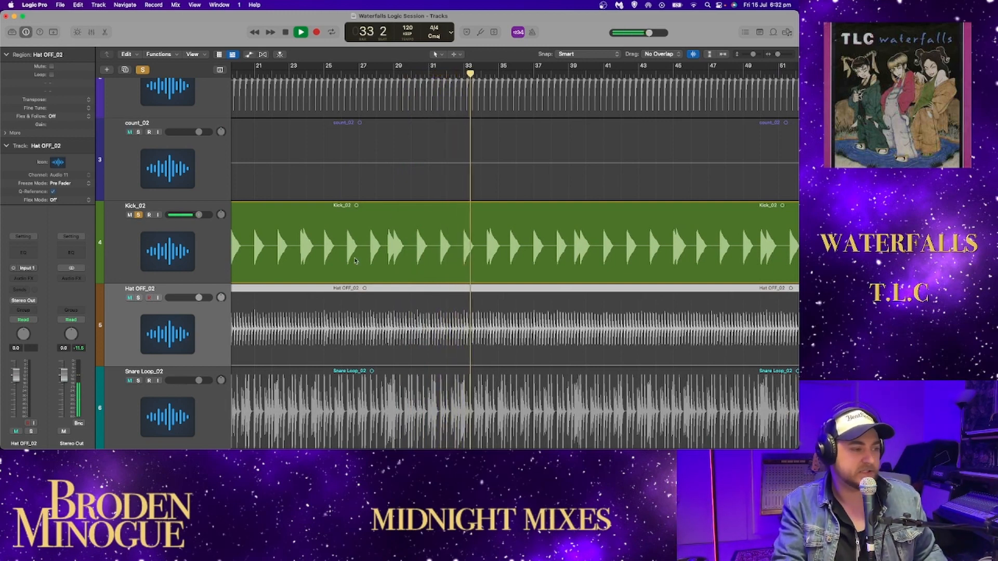
- Add a Channel EQ to Kick_02 with a narrow 0.5 dB boost at 46.6 Hz and a Q of 4.80
left_click(200, 249)
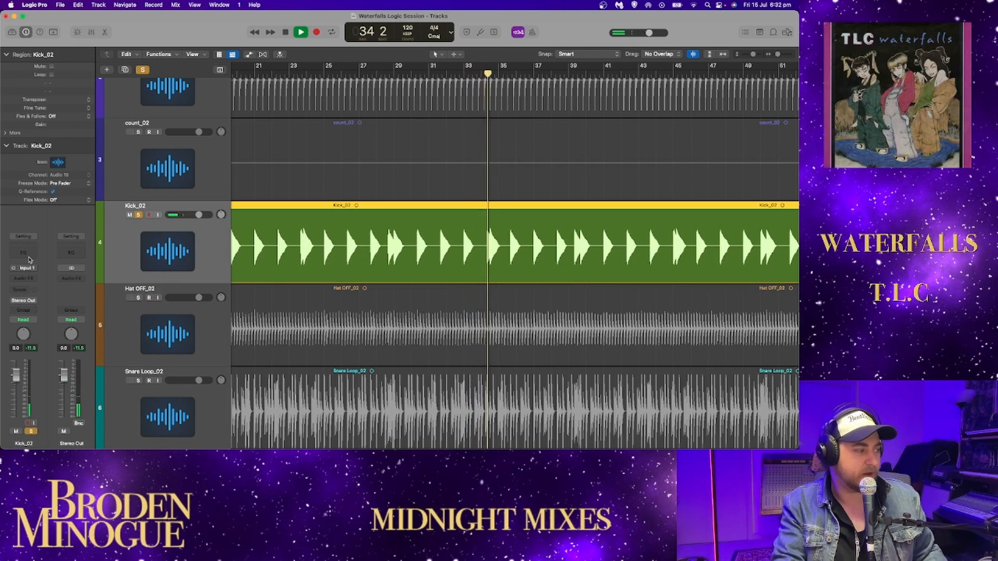
left_click(23, 252)
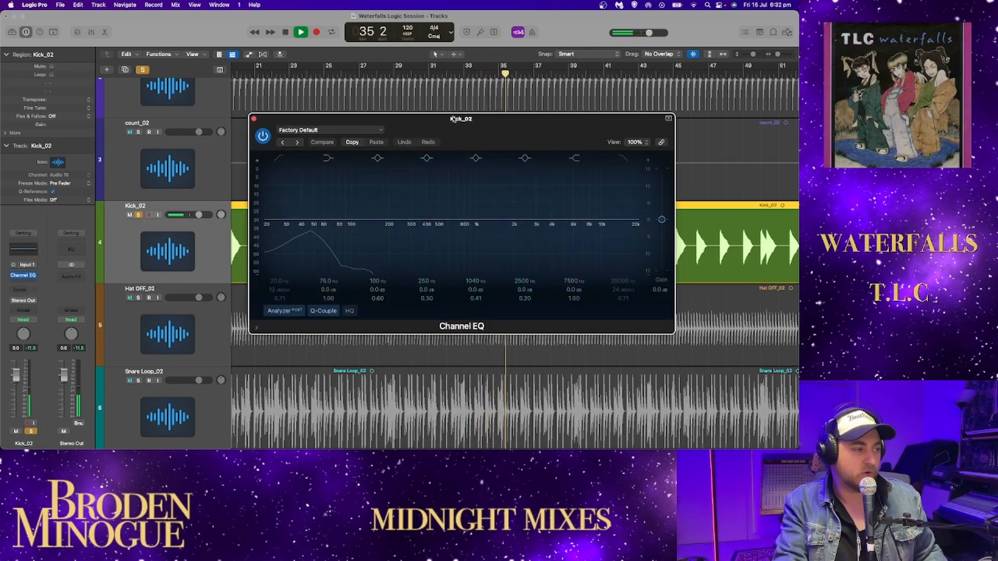
left_click_drag(485, 127, 458, 111)
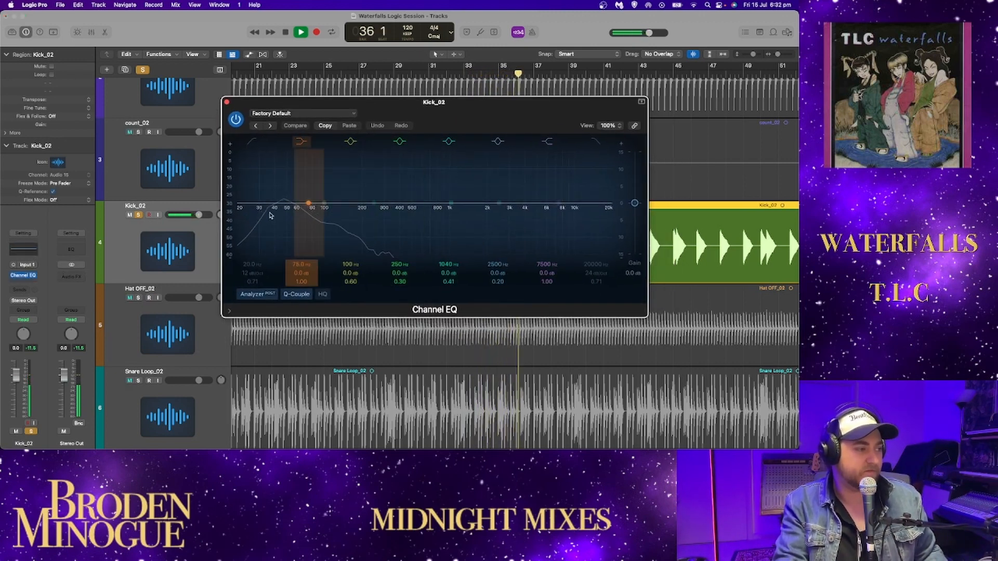
mouse_move(305, 206)
left_mouse_down()
mouse_move(282, 205)
mouse_move(295, 188)
mouse_move(324, 204)
mouse_move(286, 206)
left_mouse_up()
left_click(307, 202, "alt")
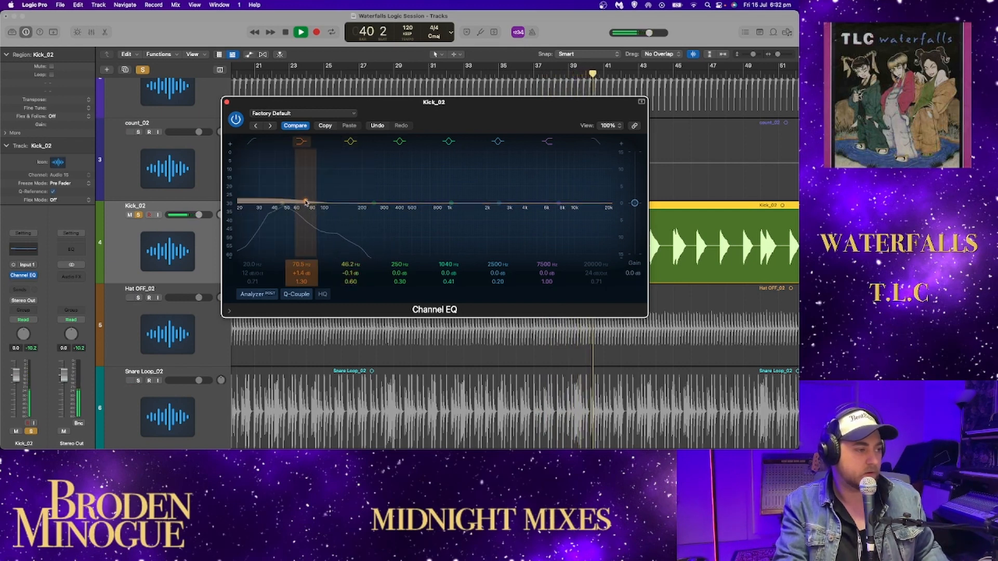
mouse_move(287, 206)
left_mouse_down()
mouse_move(289, 189)
mouse_move(309, 181)
mouse_move(286, 187)
mouse_move(288, 274)
mouse_move(285, 206)
left_mouse_up()
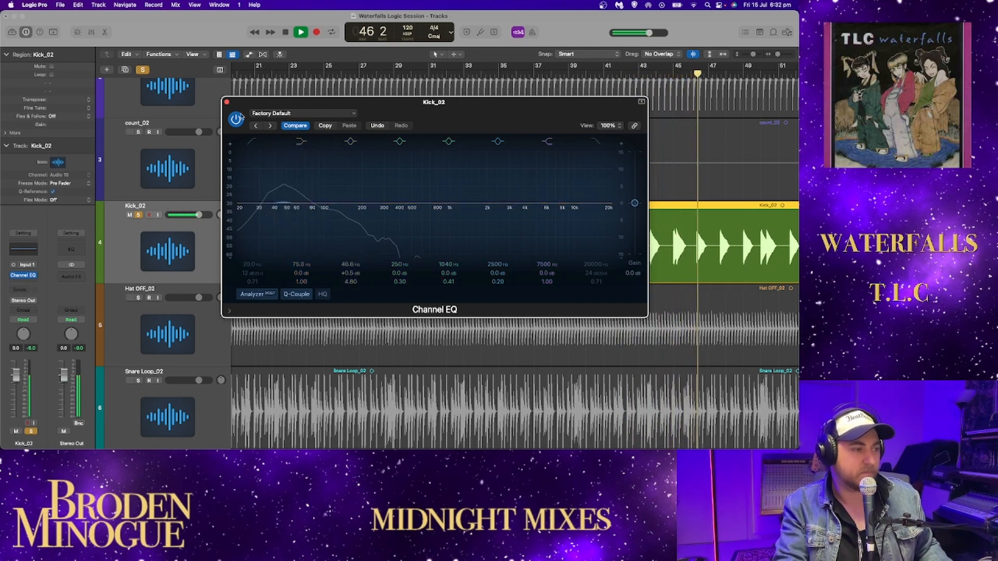
left_click(226, 103)
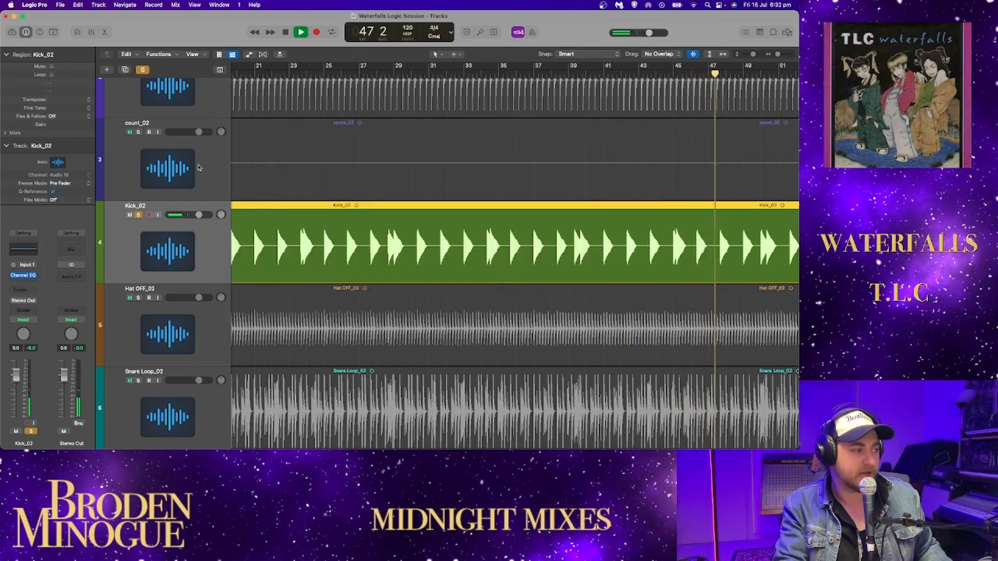
- Stop playback and take Kick_02 out of solo
key("space")
left_click(138, 214)
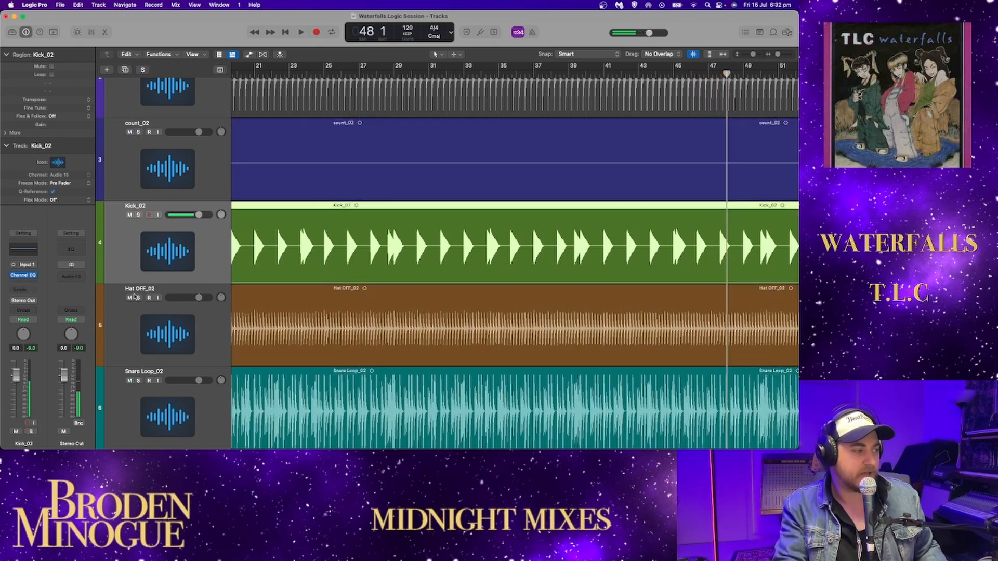
- Solo Hat OFF_02 and play it from around bar 23
left_click(138, 298)
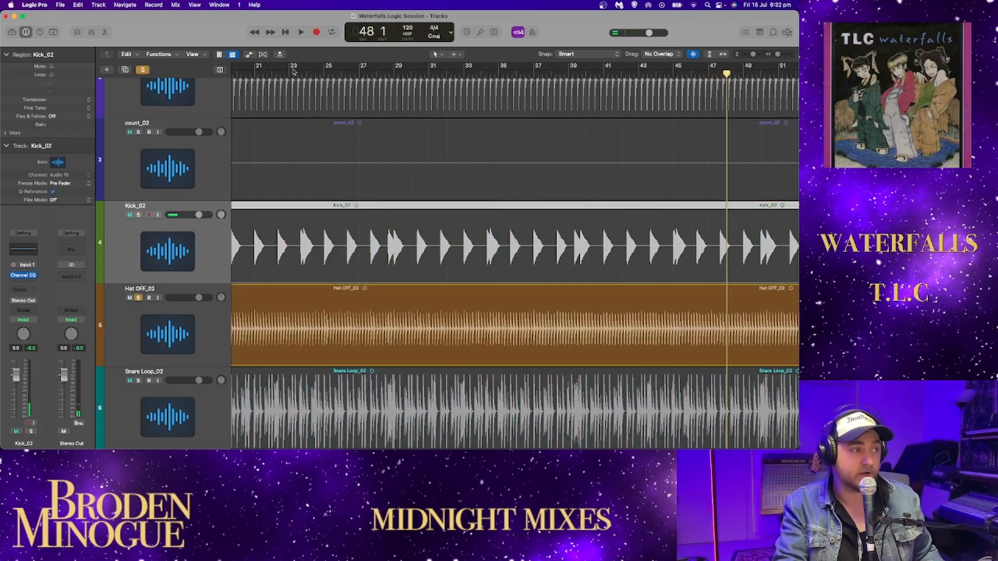
key("space")
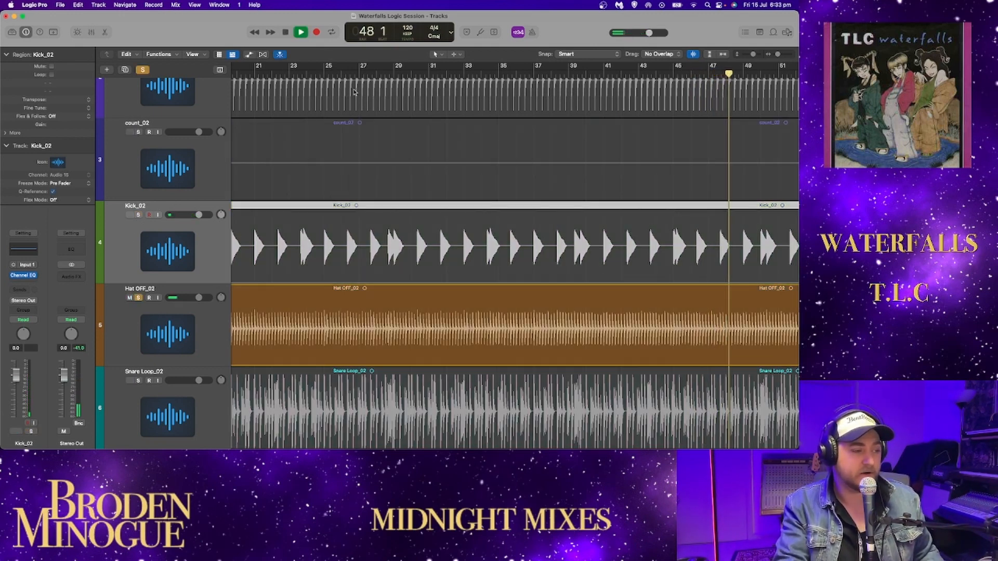
left_click(302, 75)
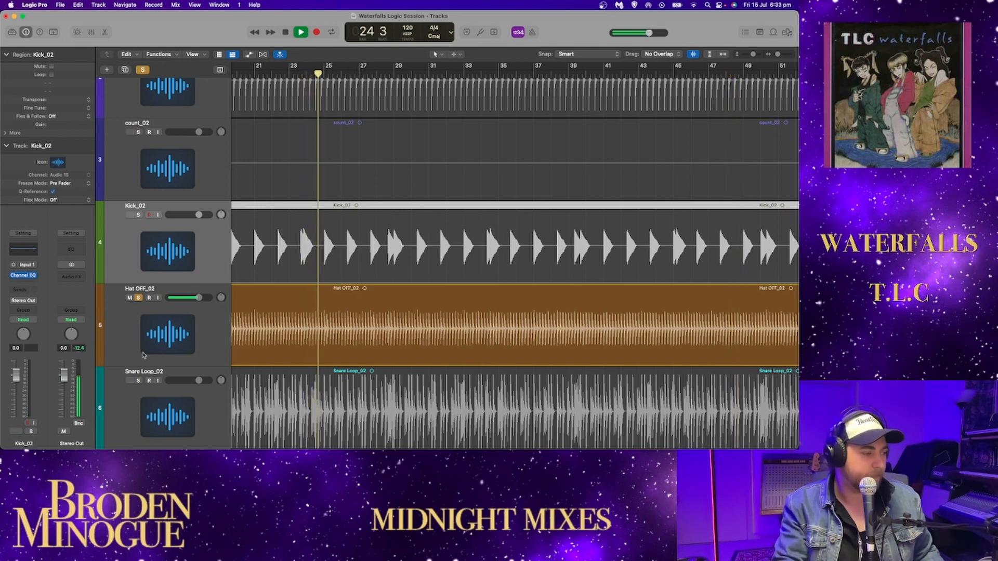
- Add a Channel EQ to Hat OFF_02 with a low cut at 344 Hz, a 36 dB/Oct slope and a Q of 0.64
left_click(217, 335)
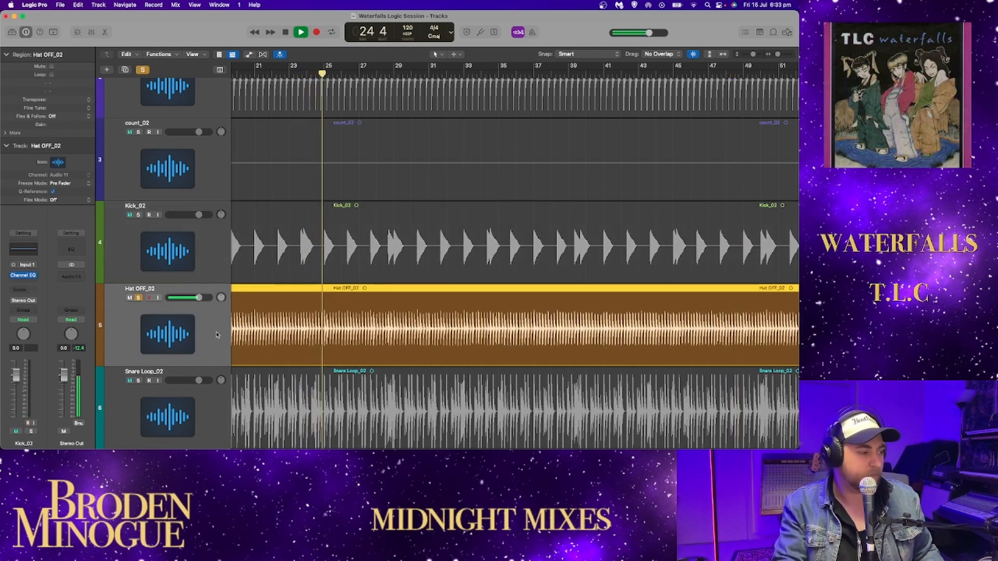
left_click(25, 251)
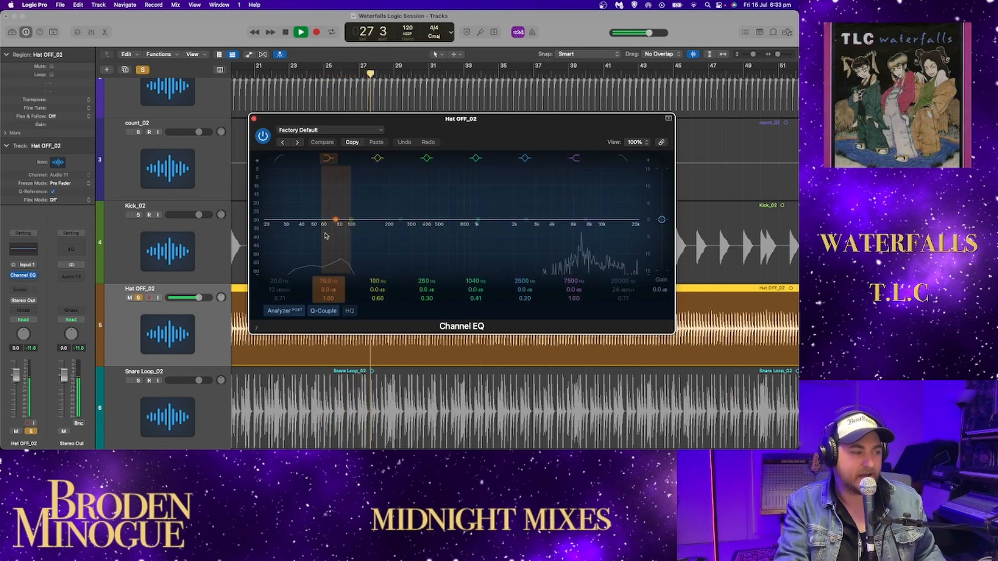
left_click_drag(316, 230, 410, 235)
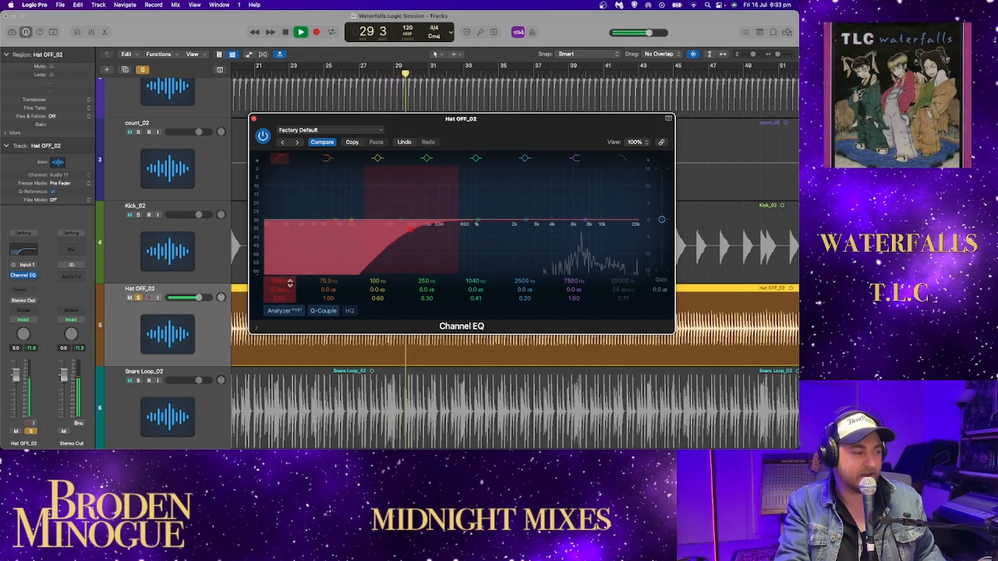
left_click_drag(287, 289, 283, 277)
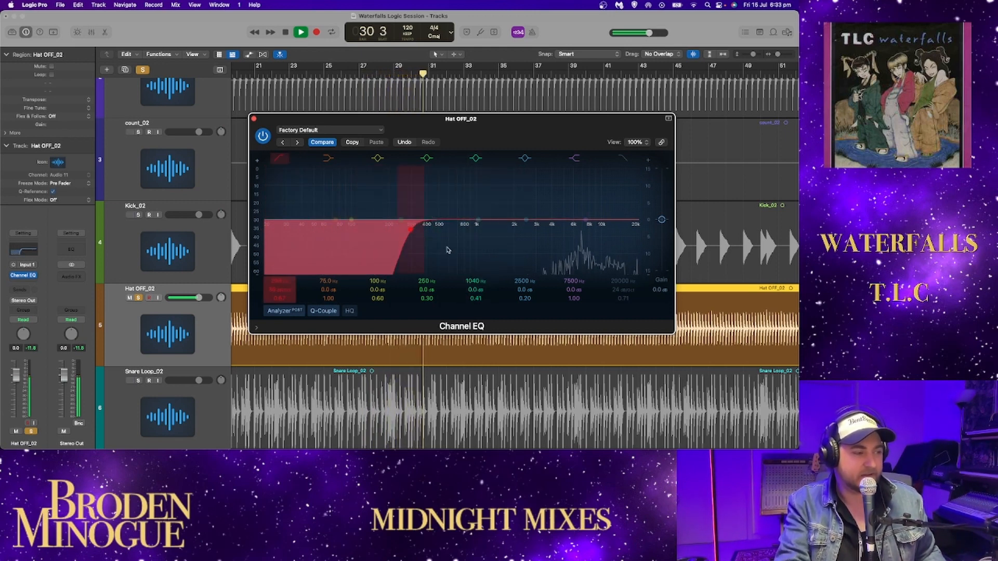
left_click_drag(409, 234, 431, 239)
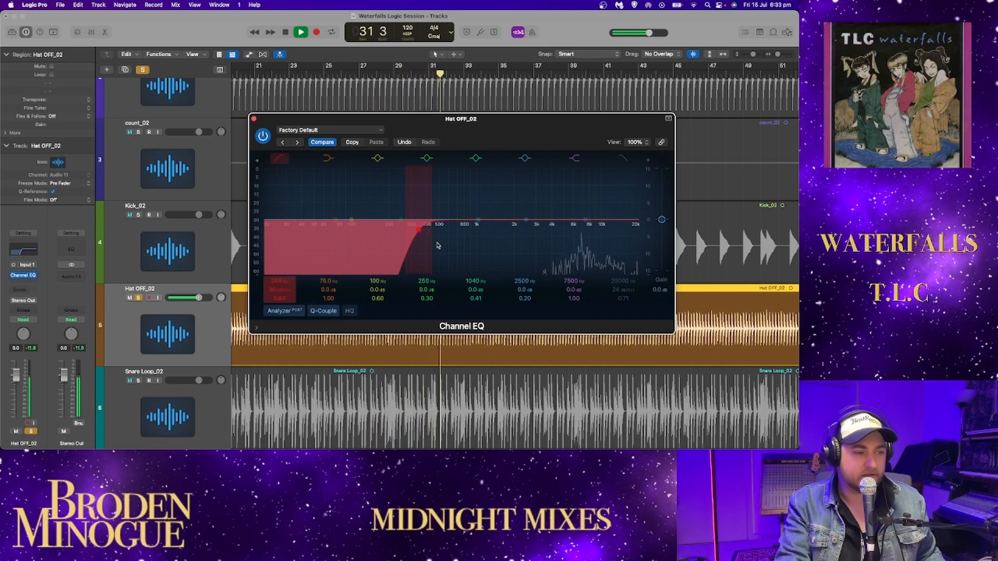
key("space")
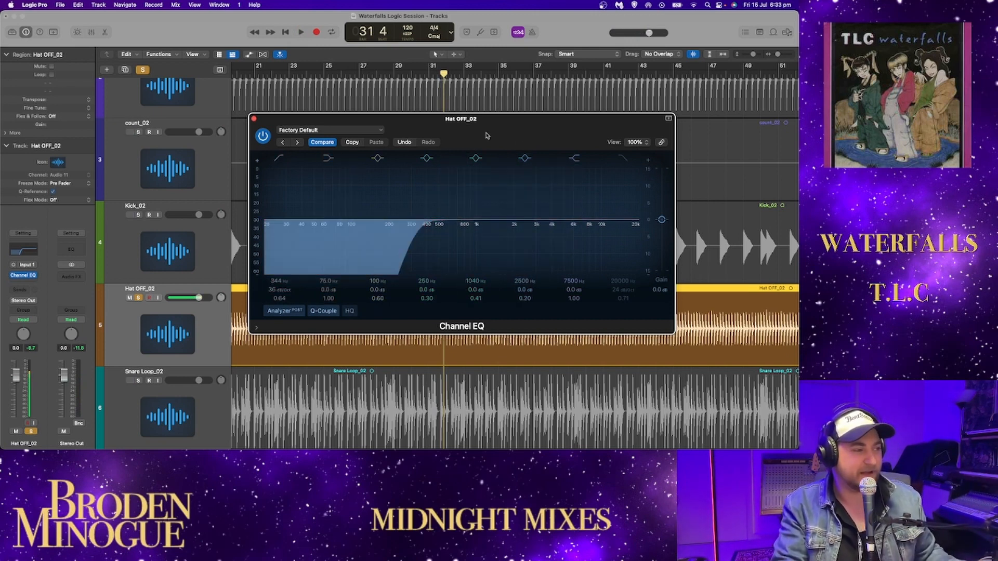
- Add a 0.5 dB high-shelf boost at about 9 kHz to the hat's EQ during playback, and close the plug-in
key("space")
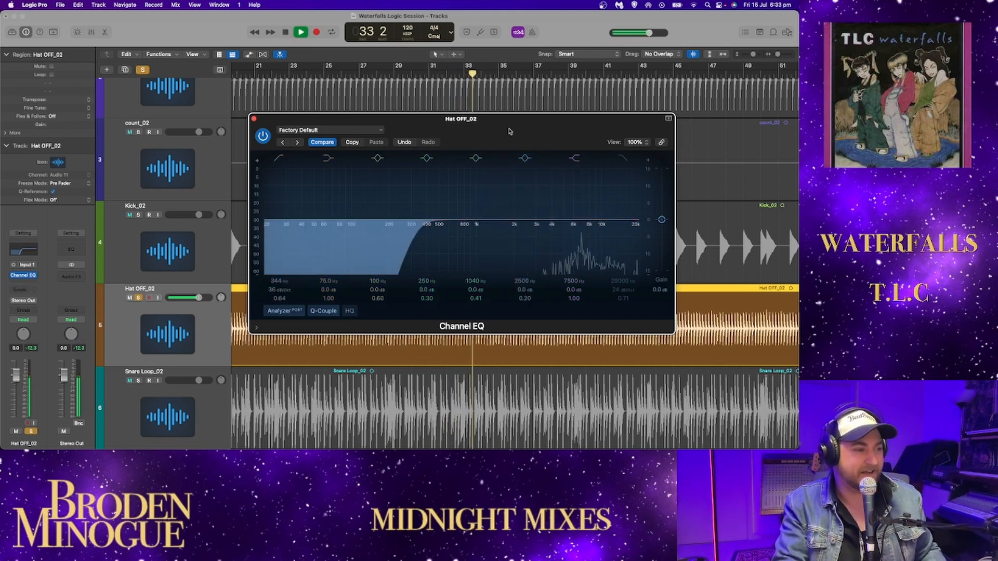
mouse_move(585, 217)
left_mouse_down()
mouse_move(555, 198)
mouse_move(528, 201)
mouse_move(592, 221)
left_mouse_up()
key("space")
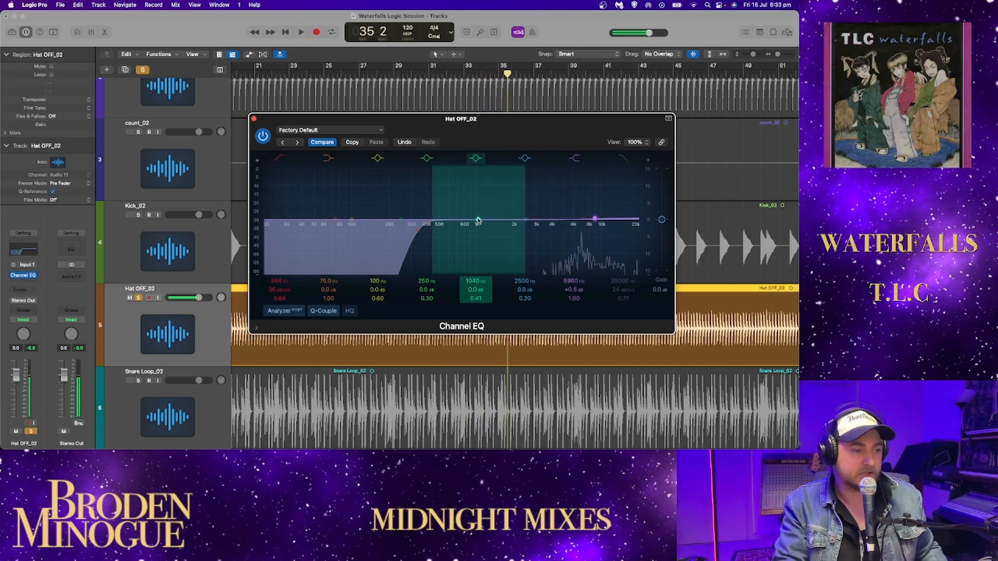
left_click(253, 119)
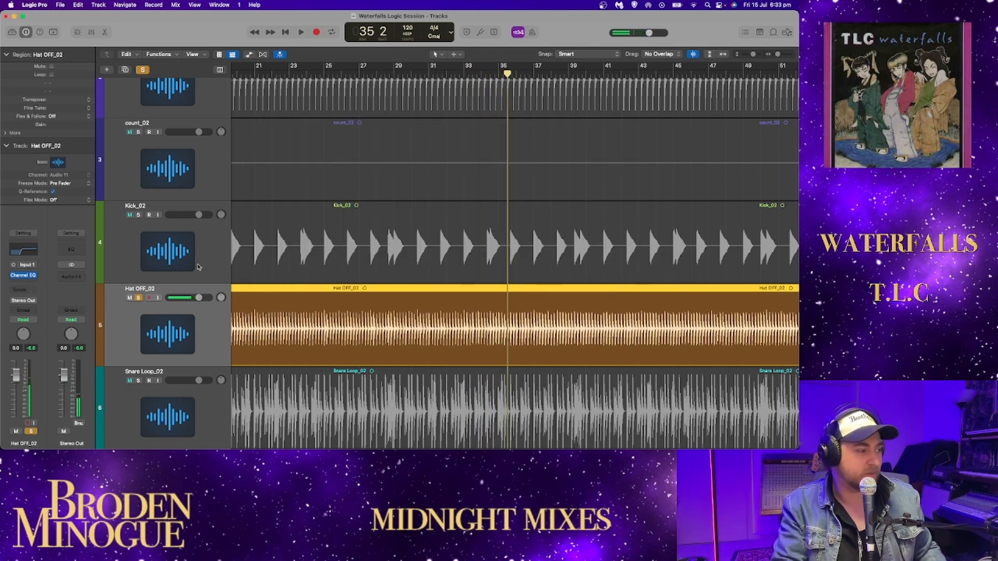
- Take Hat OFF_02 out of solo and solo Snare Loop_02
scroll(138, 191, "down", 5)
left_click(138, 192)
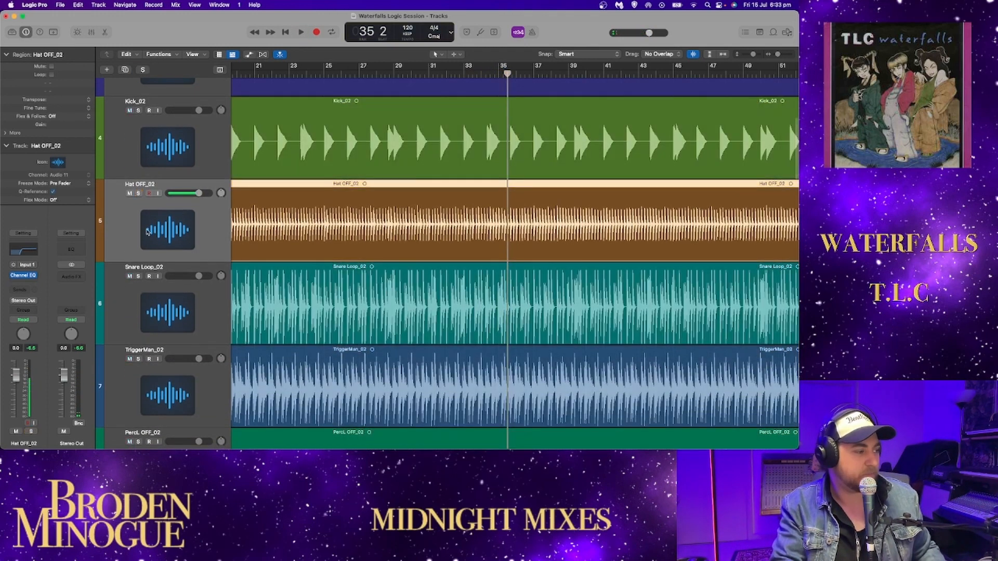
left_click(138, 276)
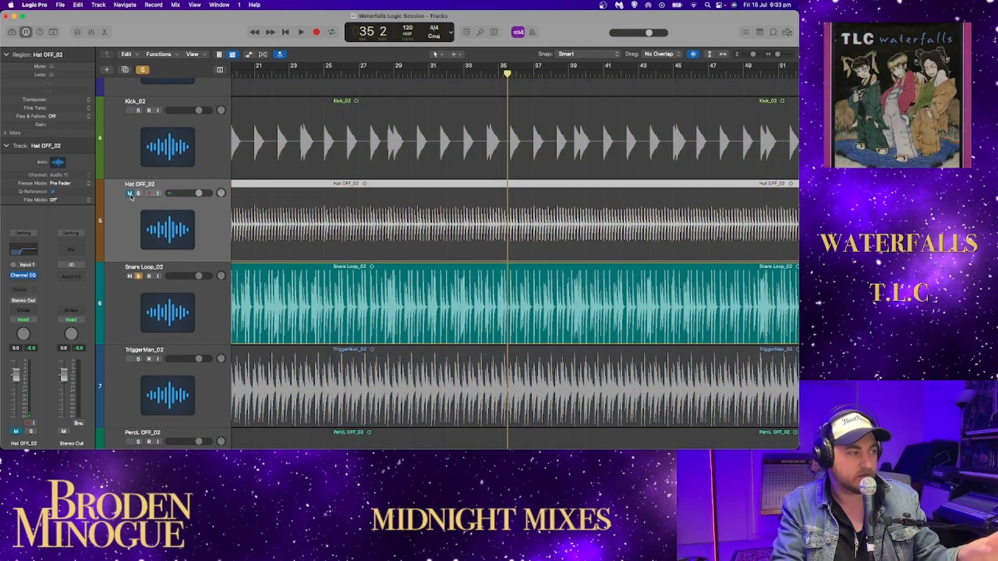
- Turn off the waveform zoom and play the soloed snare loop from bar 13
scroll(315, 236, "left", 5)
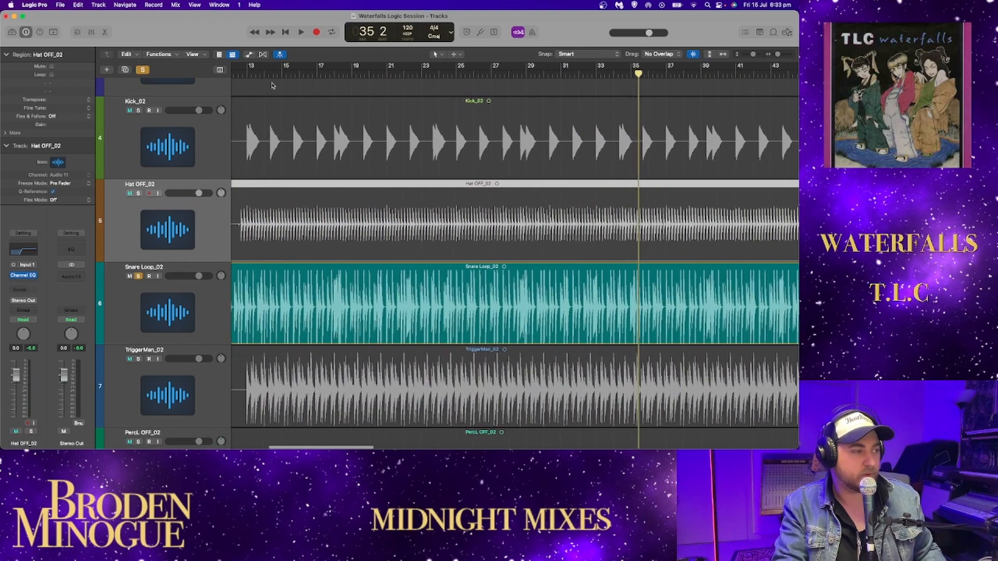
left_click(255, 74)
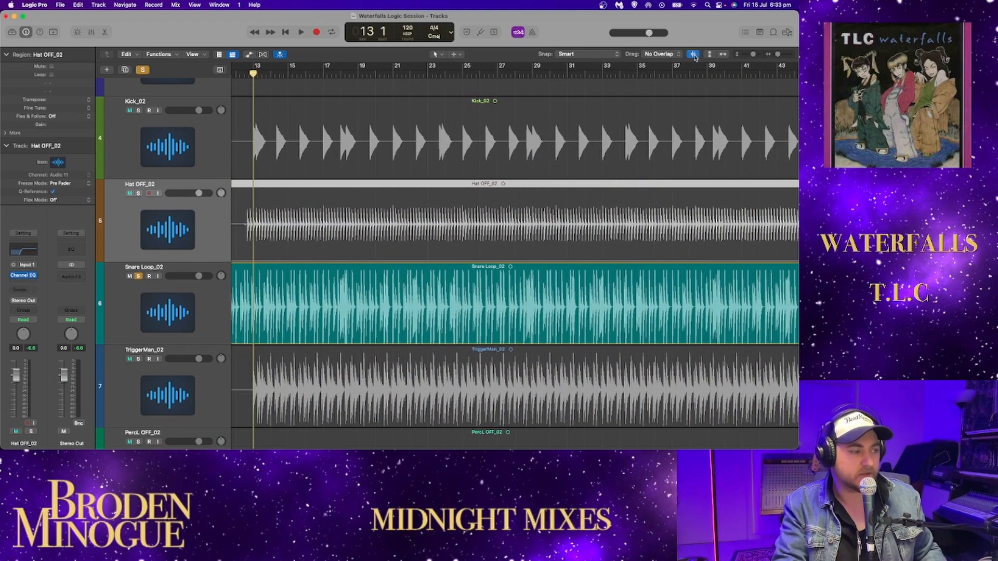
left_click(693, 55)
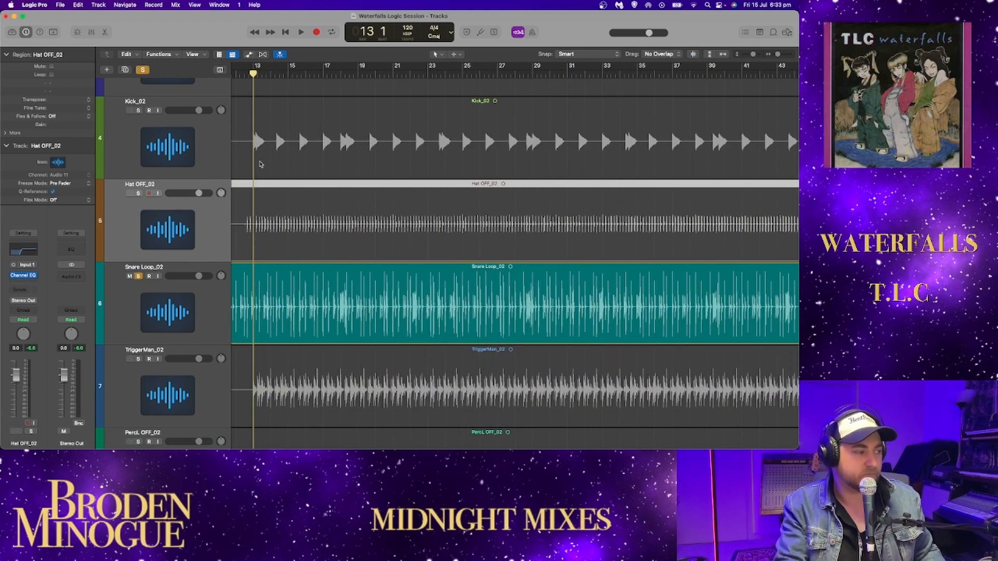
key("space")
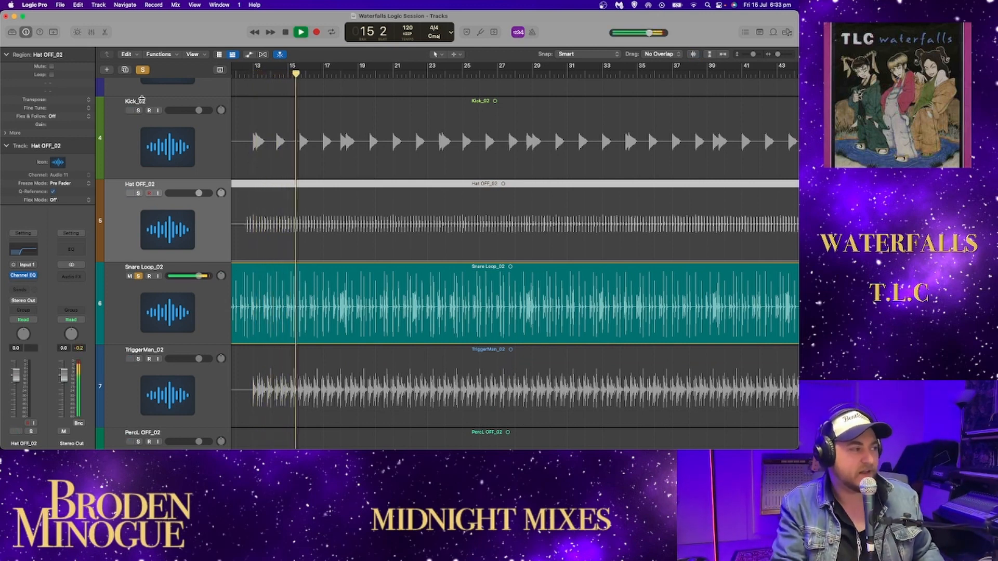
- Solo Kick_02 and Hat OFF_02 along with the snare loop, and lower the hat's volume to -5.2 dB
left_click(138, 110)
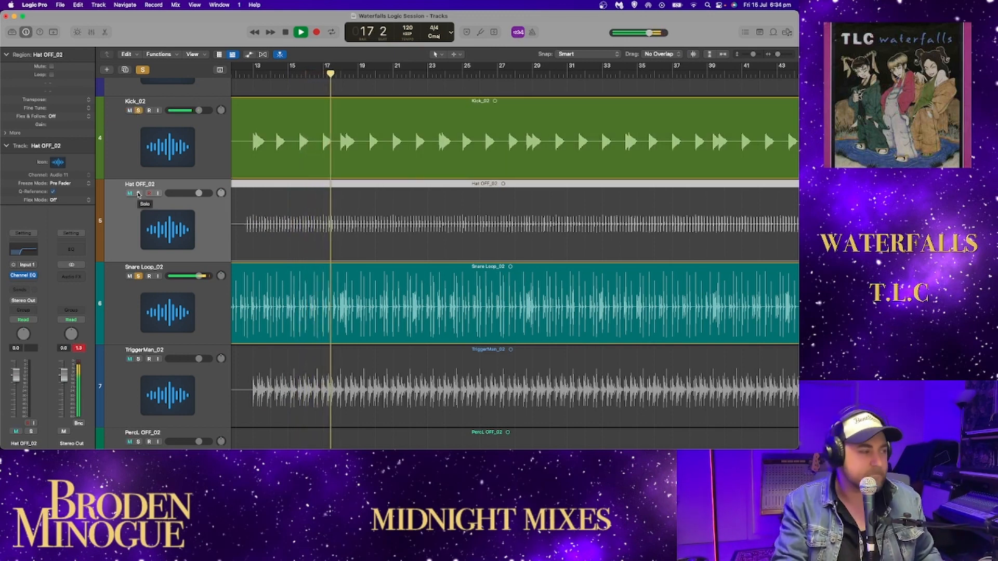
left_click(138, 193)
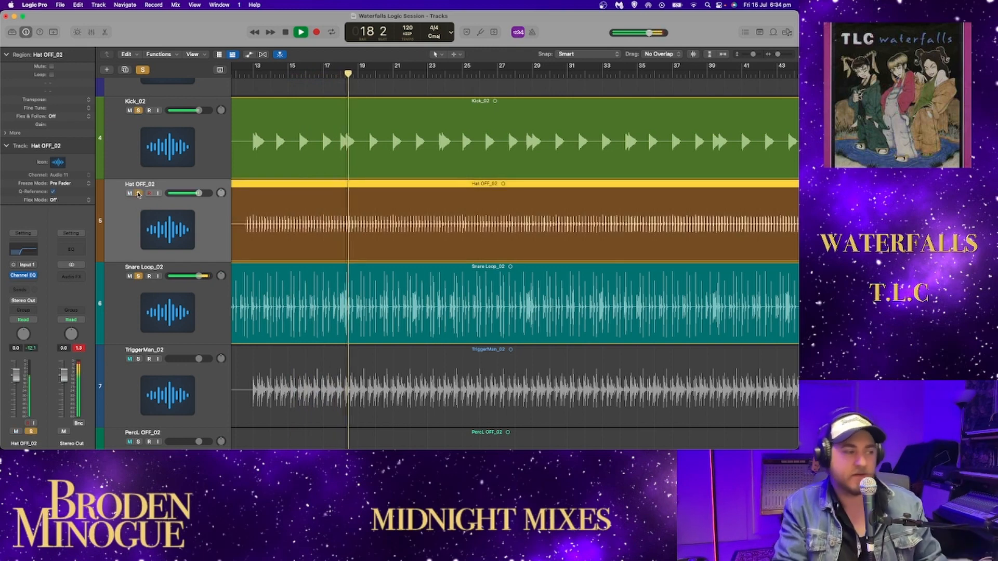
left_click_drag(198, 193, 189, 193)
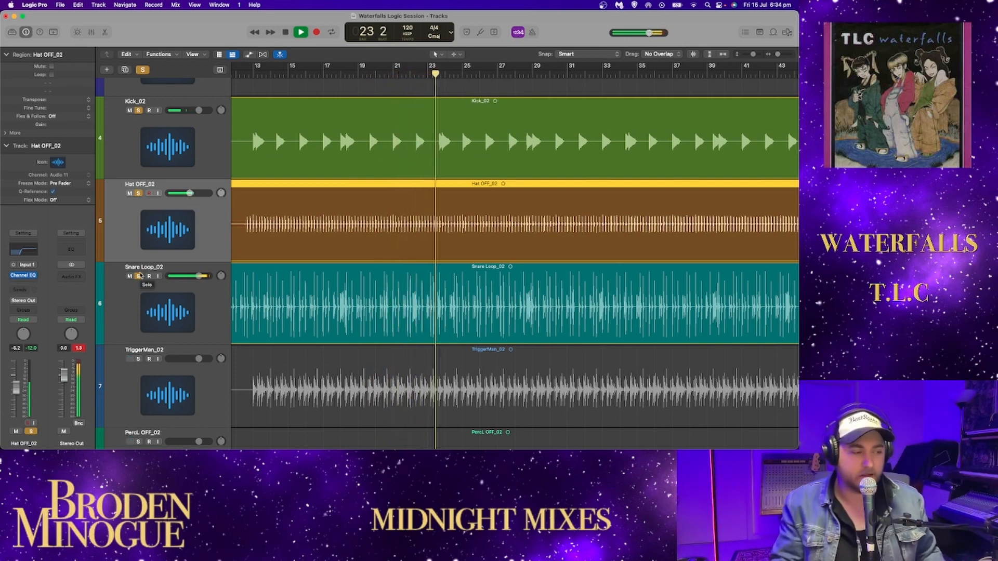
- Stop playback and take Snare Loop_02, Hat OFF_02 and Kick_02 out of solo
key("space")
left_click(138, 276)
left_click(139, 194)
left_click(138, 110)
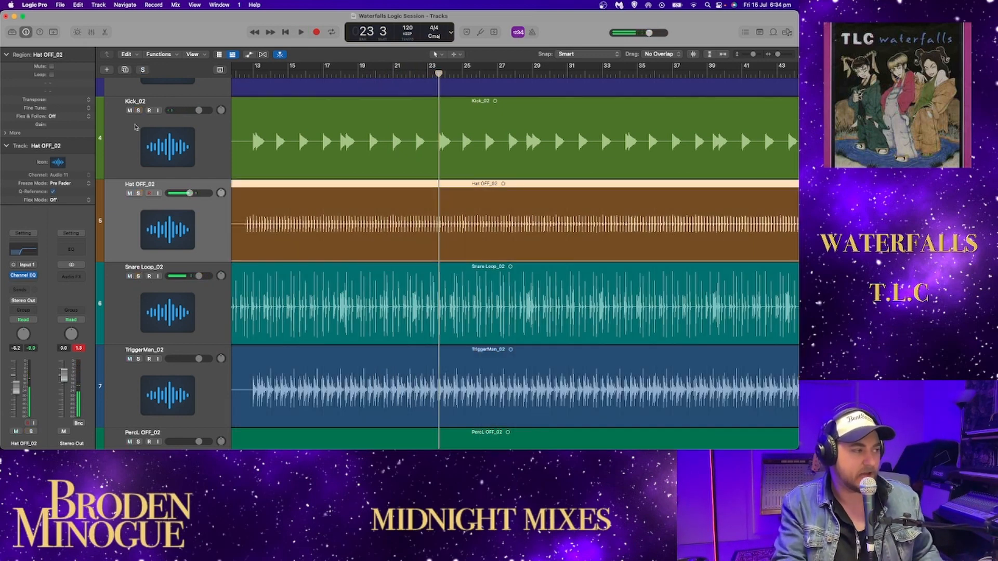
- Solo TriggerMan_02 and listen to it from about bar 13, pausing and resuming playback
scroll(145, 318, "down", 2)
left_click(138, 322)
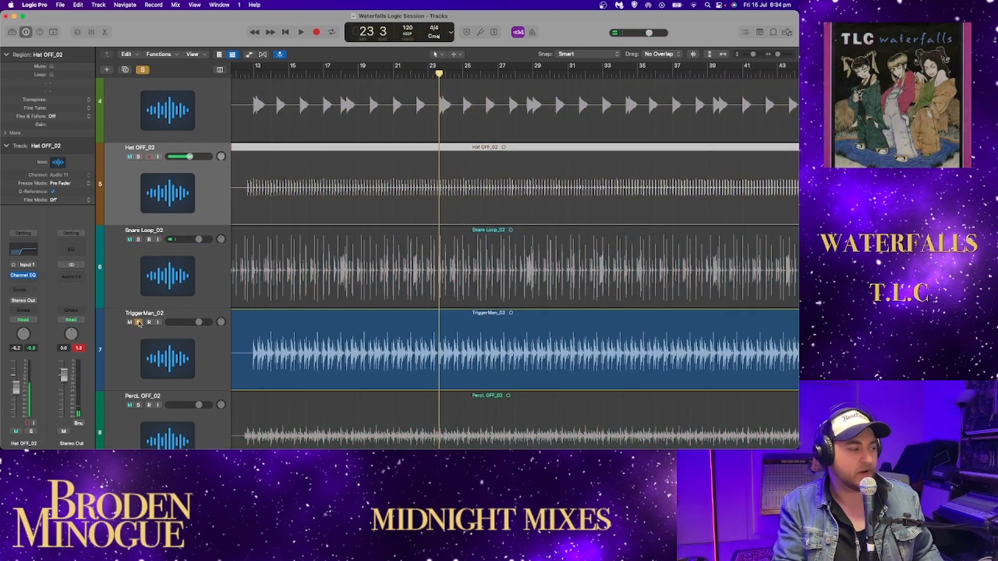
key("space")
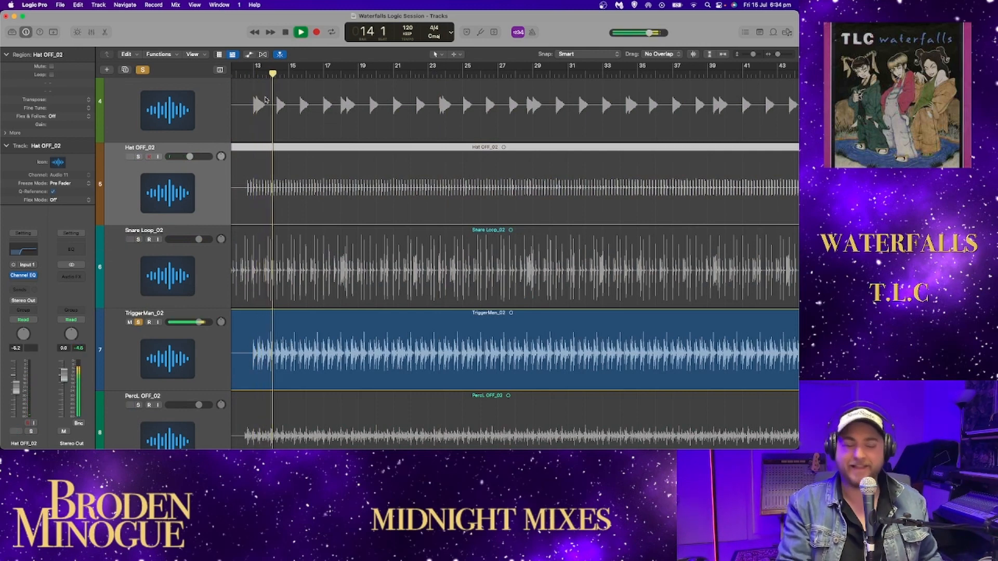
key("space")
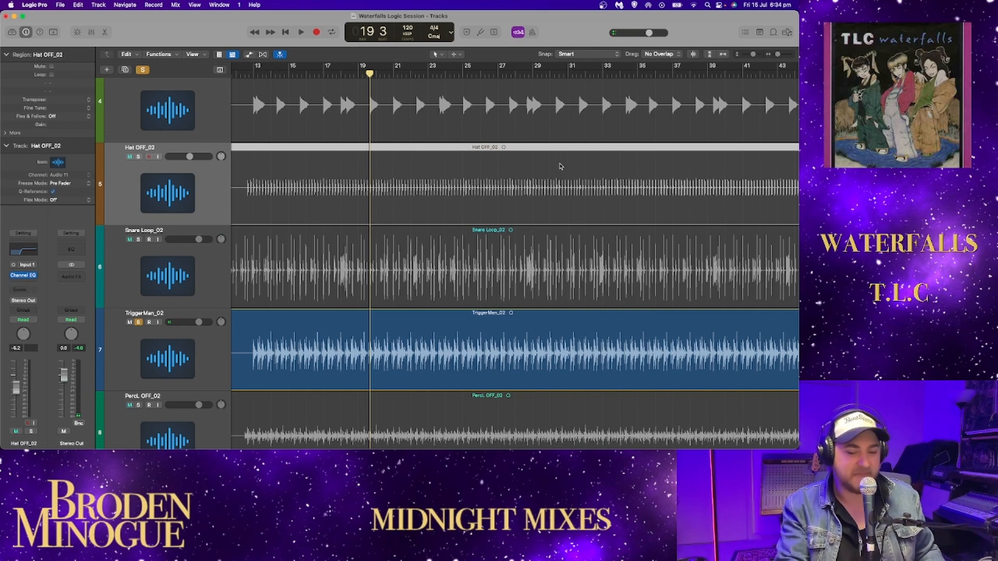
key("space")
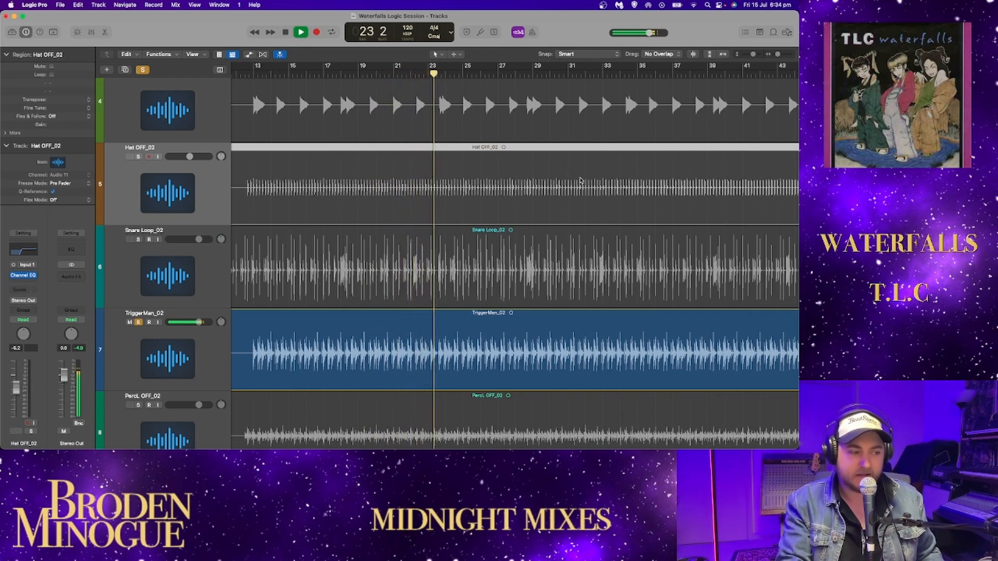
- Try TriggerMan_02 panned hard left at -64 during playback, then return its pan to centre
scroll(581, 180, "down", 3)
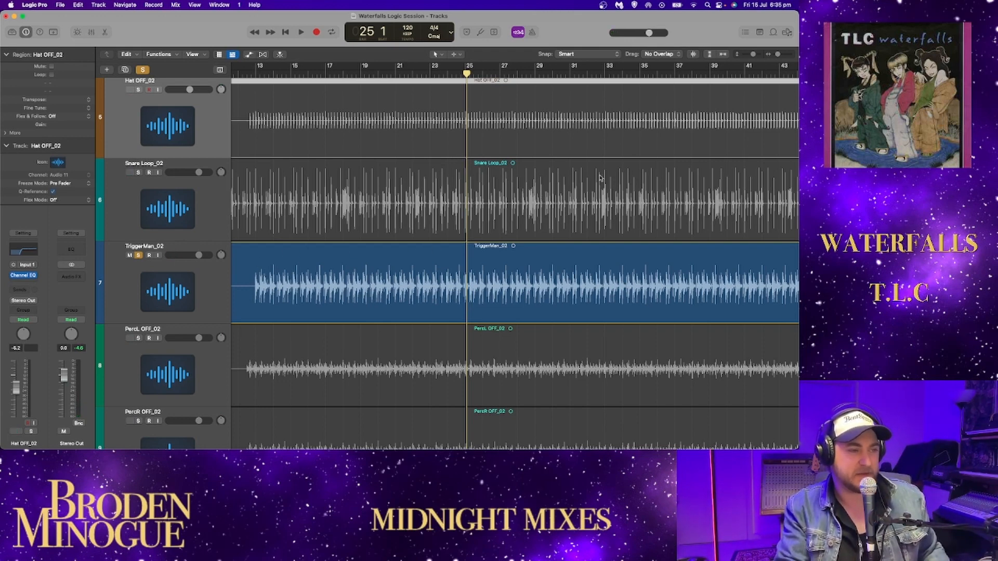
left_click_drag(752, 56, 754, 56)
scroll(549, 261, "down", 5)
scroll(550, 261, "down", 1)
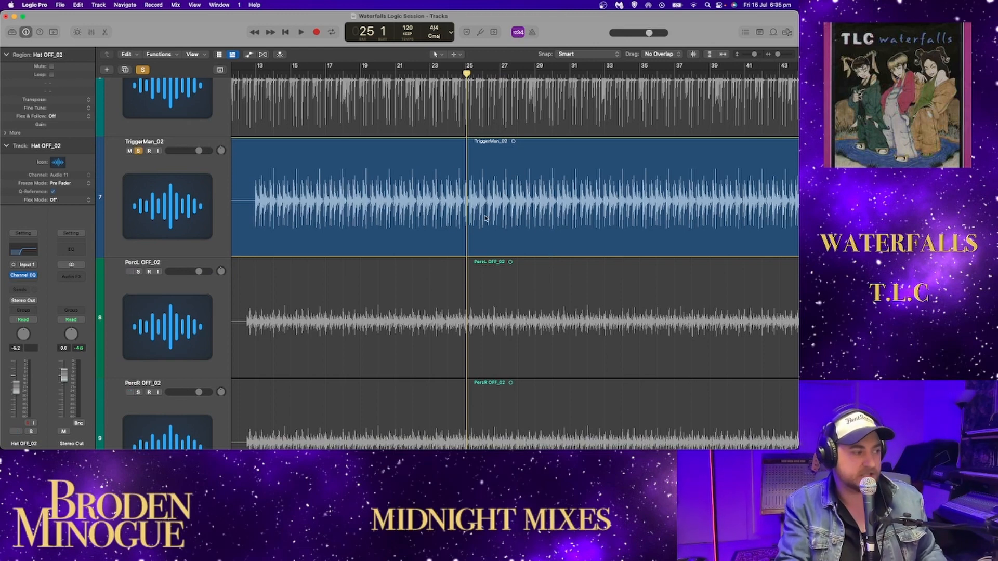
key("space")
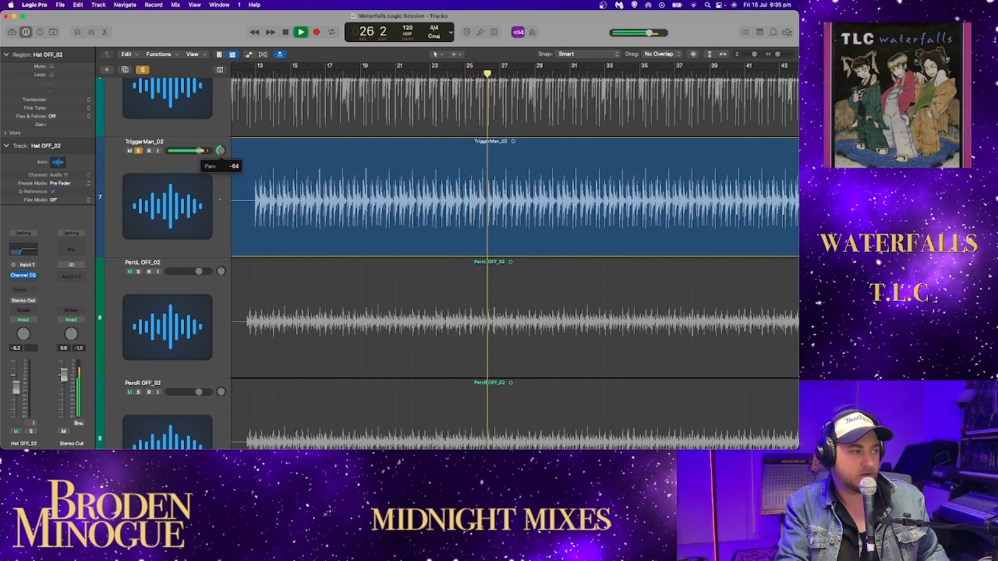
left_click(220, 150)
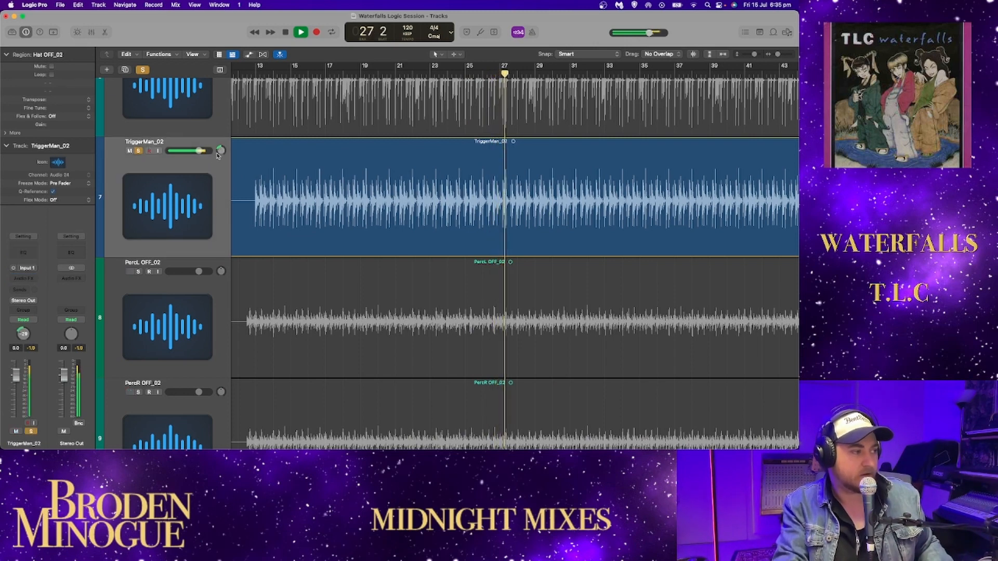
scroll(189, 330, "up", 5)
key("space")
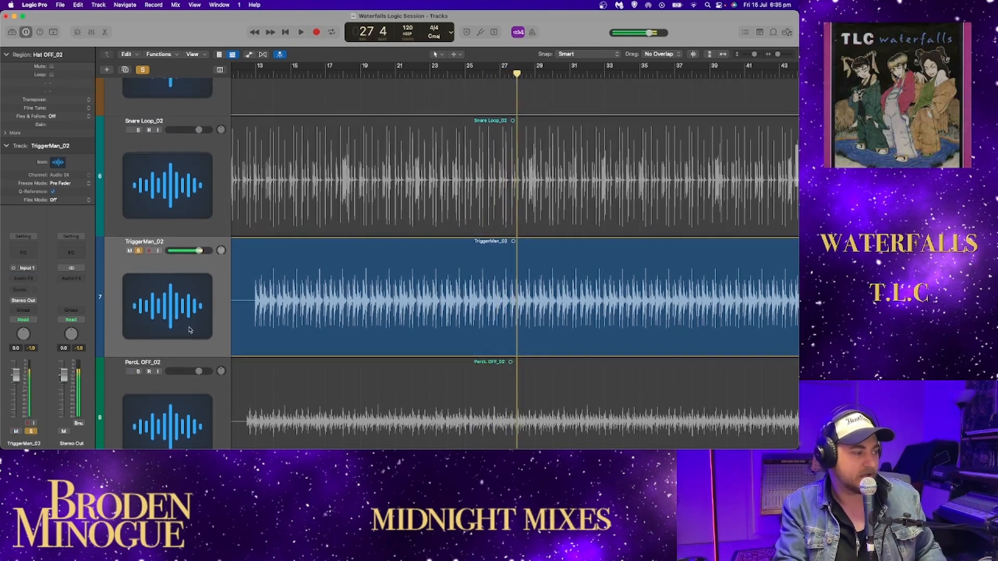
- Solo PercL OFF_02 and PercR OFF_02 in place of TriggerMan_02, panning them left and right respectively
left_click(138, 371)
left_click(138, 251)
scroll(172, 270, "down", 8)
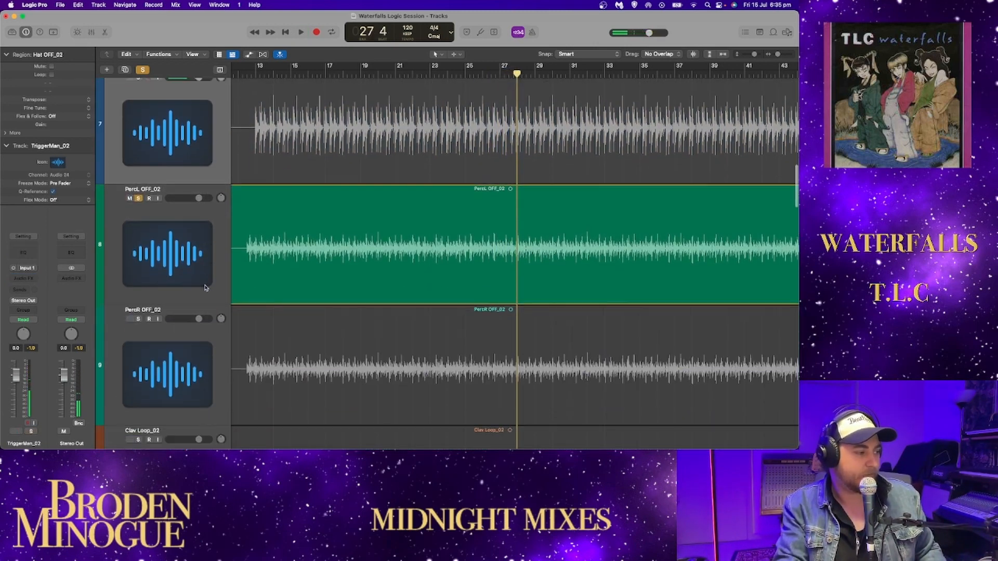
left_click(138, 319)
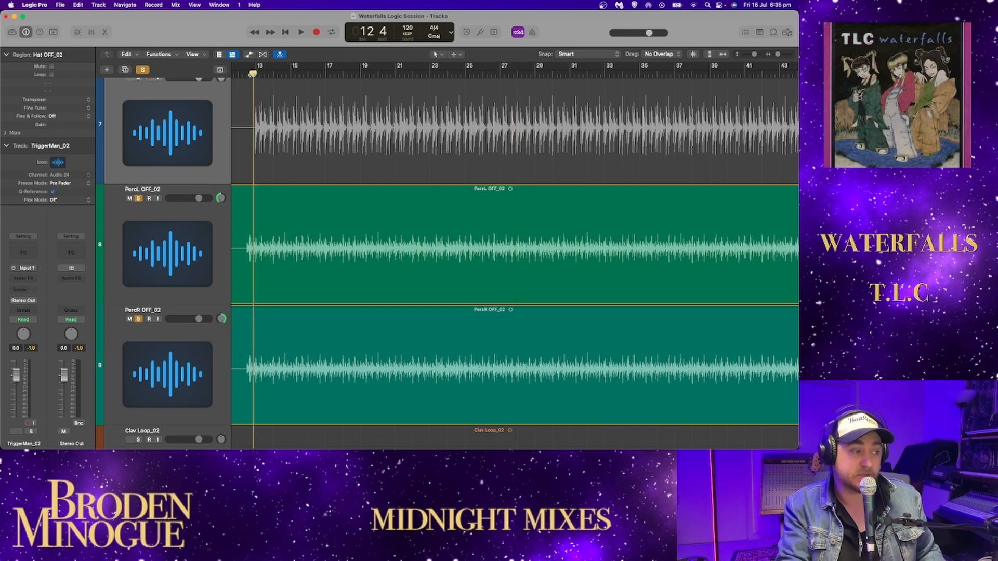
- Listen to the two soloed percussion tracks from just before bar 13
left_click_drag(252, 74, 249, 73)
key("space")
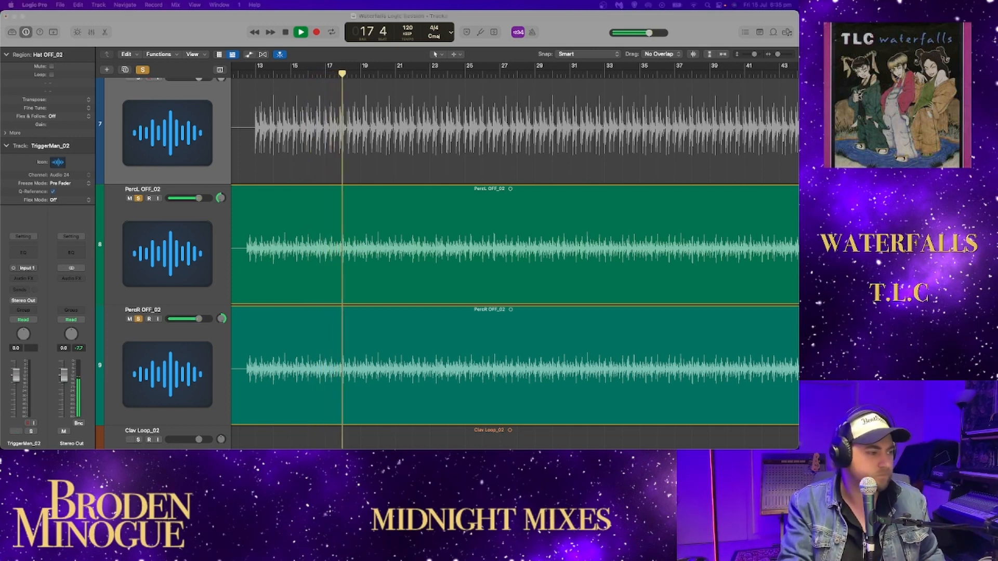
scroll(138, 111, "up", 2)
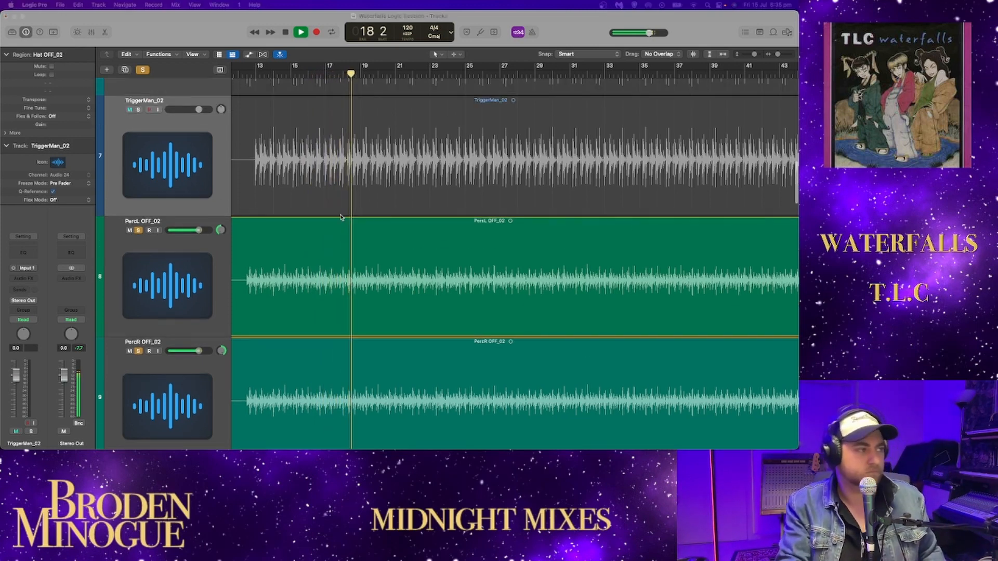
- Briefly solo TriggerMan_02 alongside the two percussion tracks during playback, stop, and clear all three solos
left_click(137, 110)
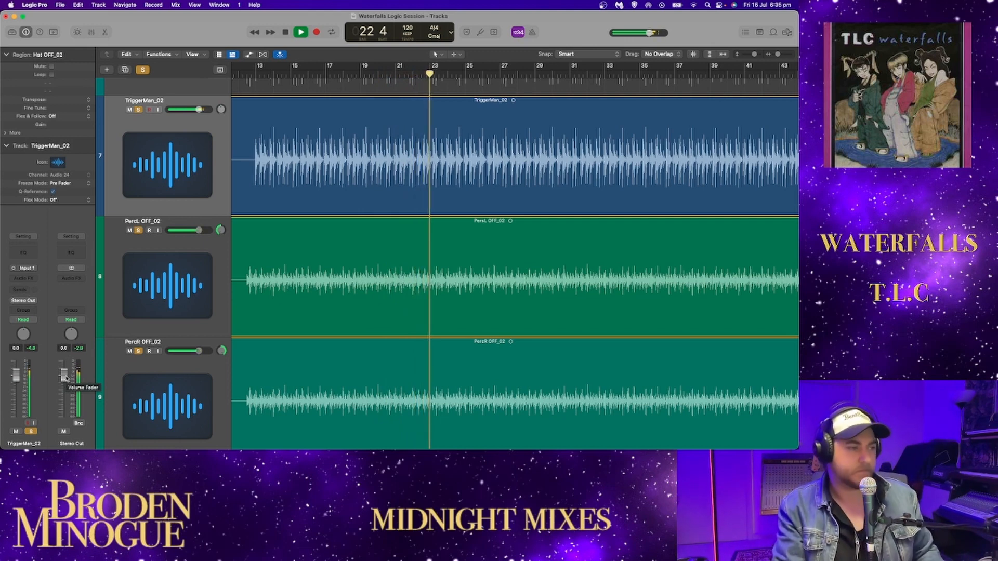
left_click(139, 109)
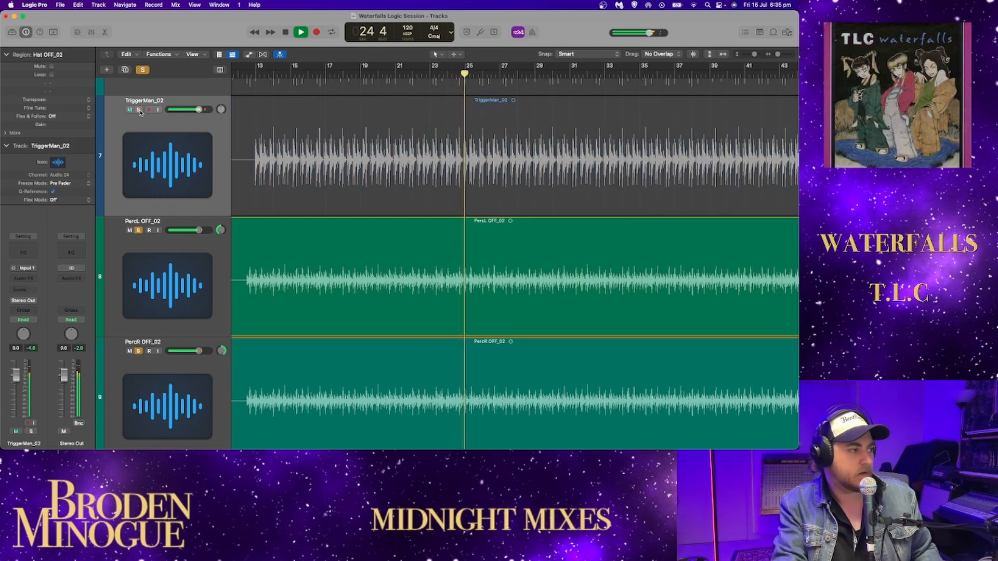
key("space")
left_click(138, 230)
left_click(138, 350)
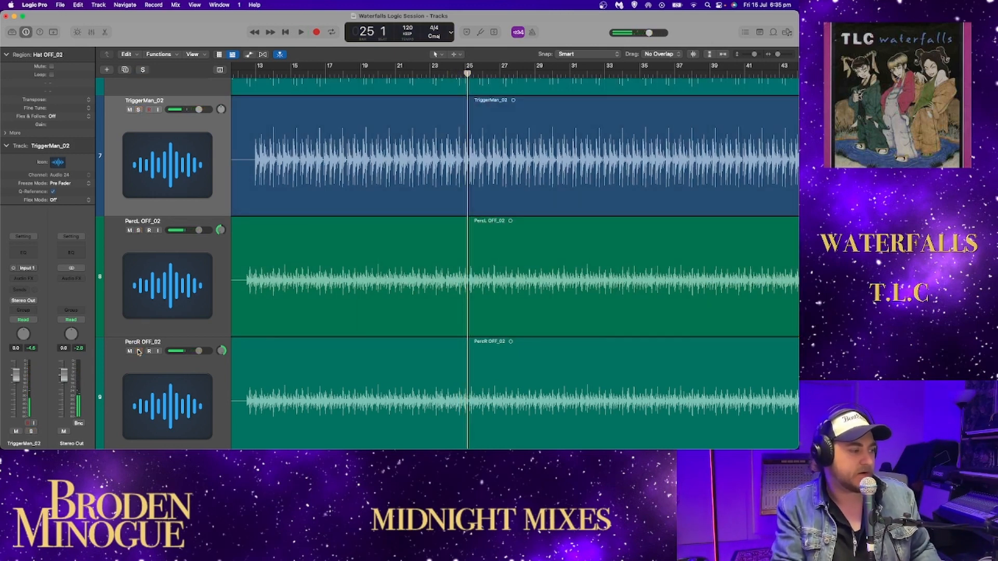
- Solo Clav Loop_02 and listen to it from bar 3 through the opening bars
scroll(162, 275, "down", 10)
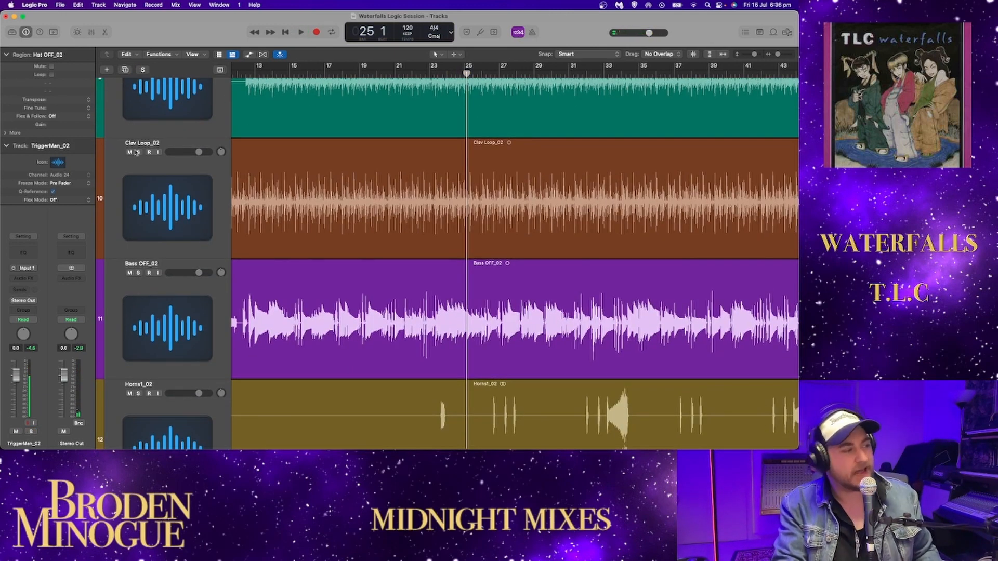
left_click(138, 152)
scroll(514, 260, "left", 10)
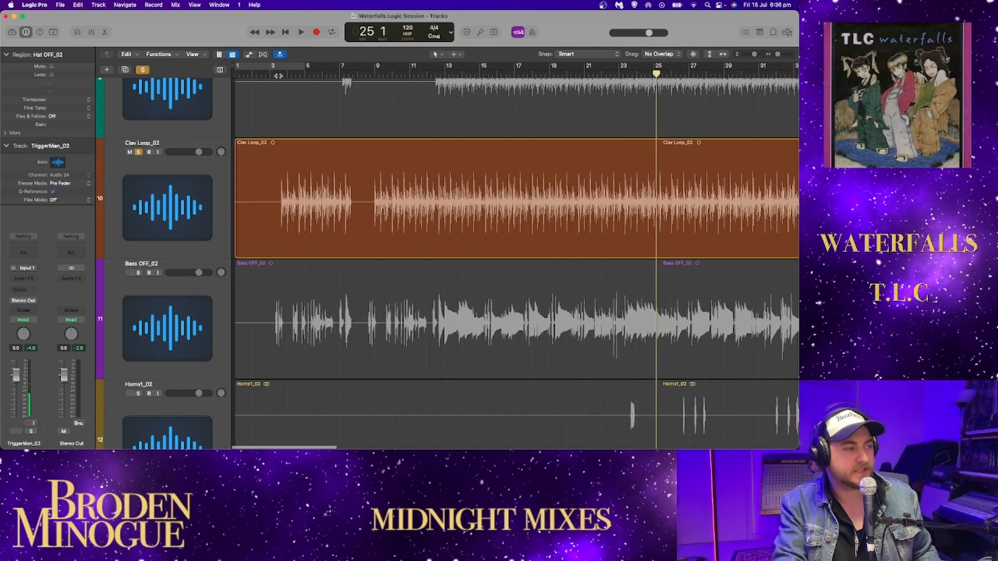
left_click(271, 73)
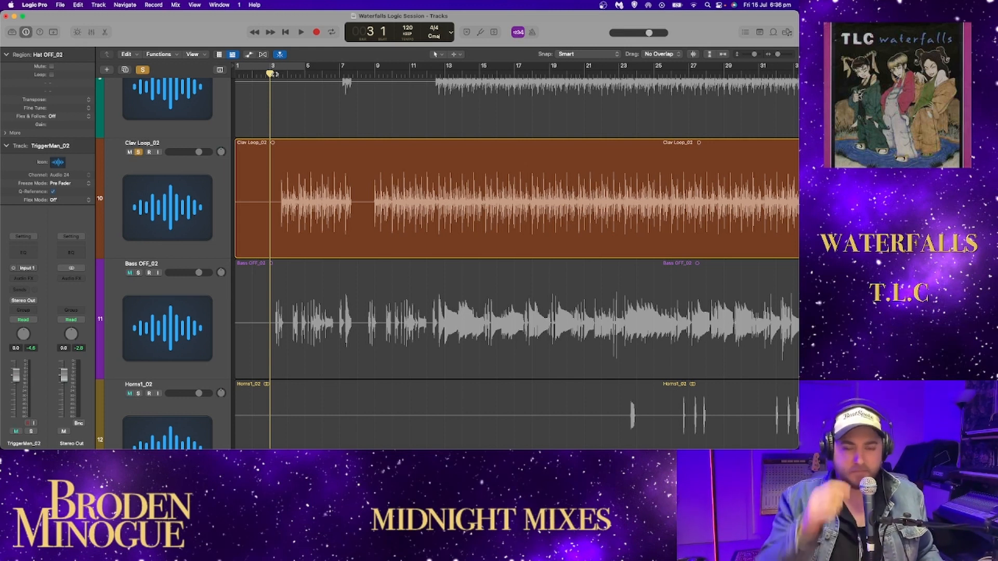
key("space")
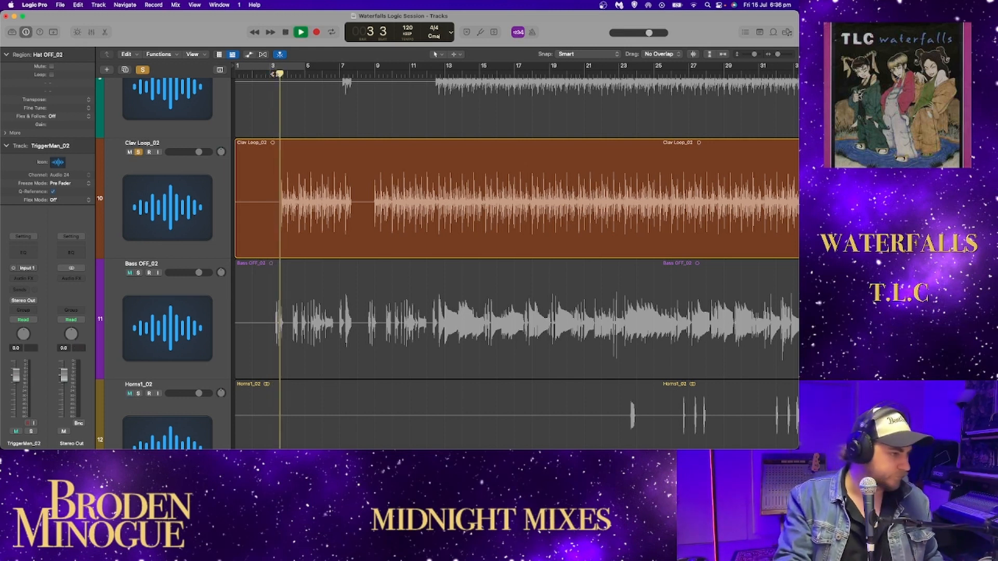
scroll(259, 183, "up", 5)
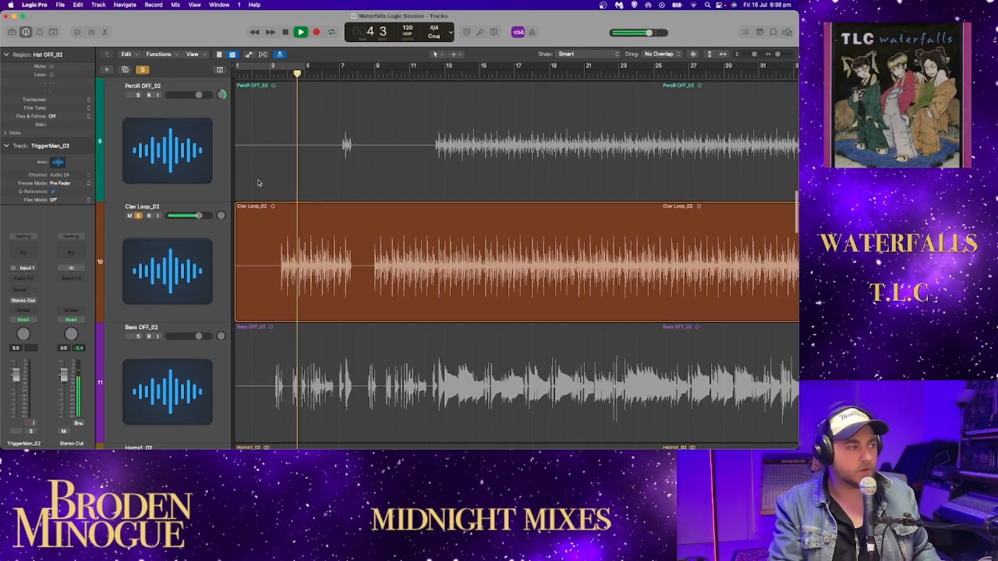
scroll(258, 183, "down", 1)
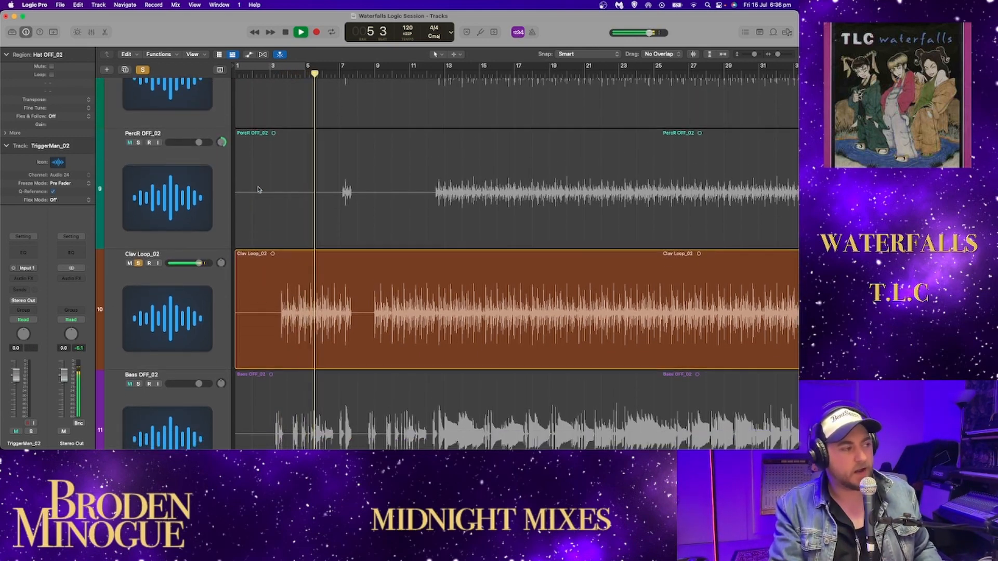
scroll(258, 187, "up", 3)
scroll(258, 189, "down", 3)
key("space")
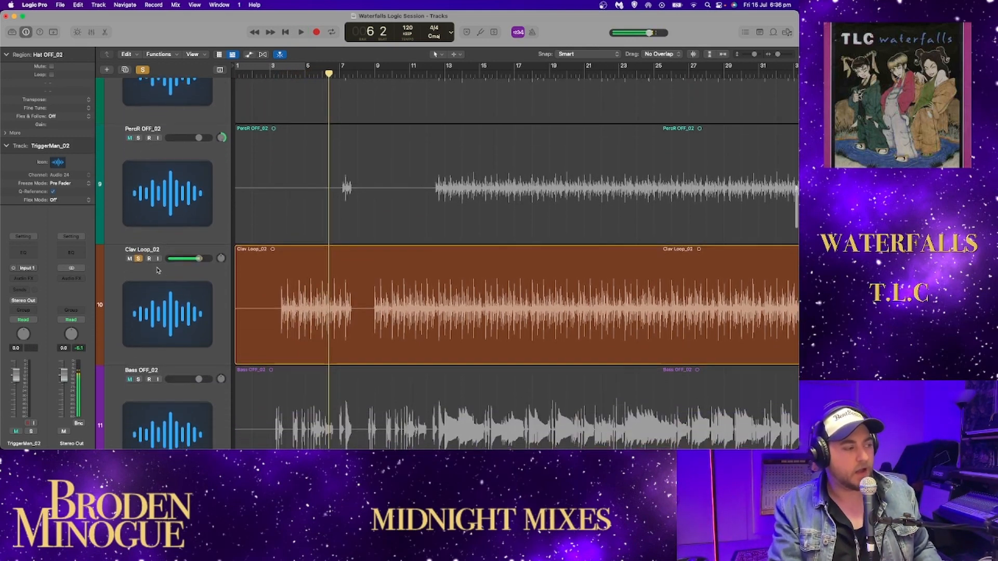
- Move the playhead to bar 13 and listen to Clav Loop_02 from there, first unsoloed with the mix and again in solo
left_click(138, 259)
left_click(450, 72)
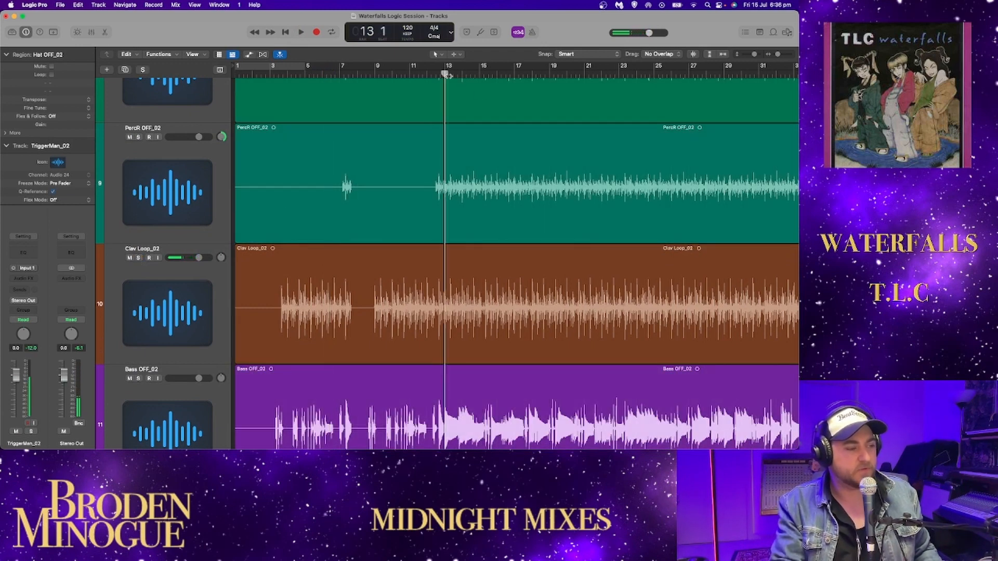
key("space")
left_click(138, 258)
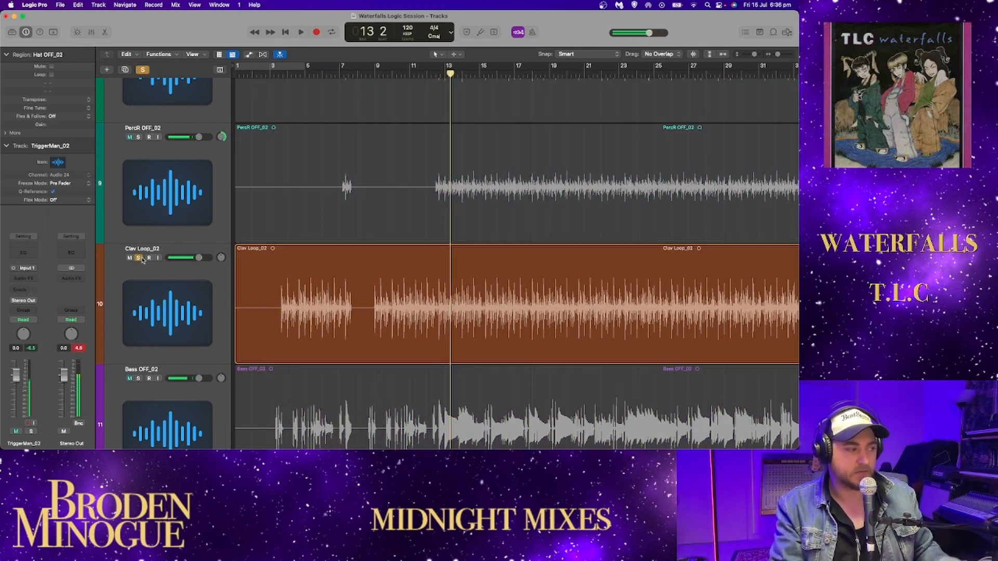
key("space")
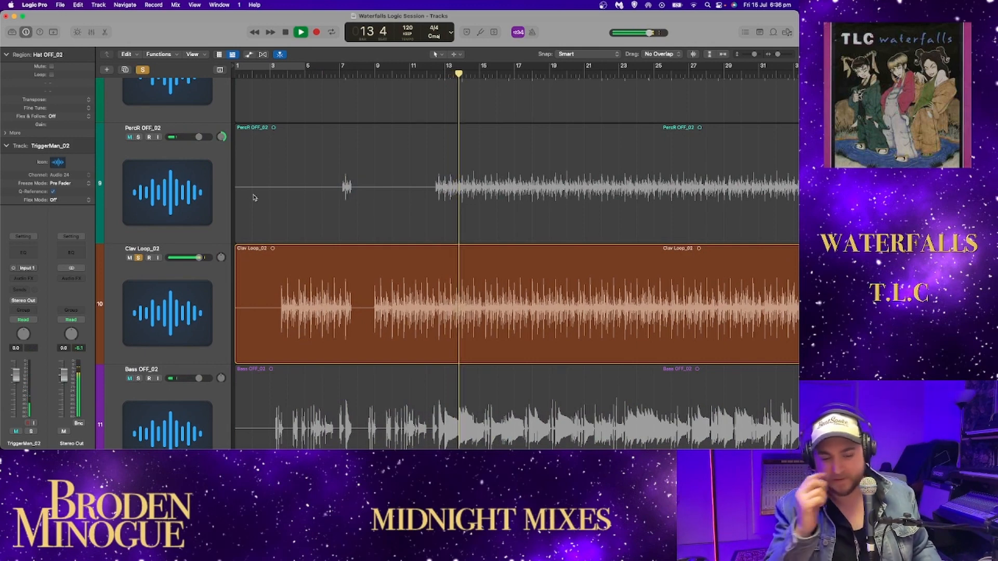
scroll(270, 191, "up", 2)
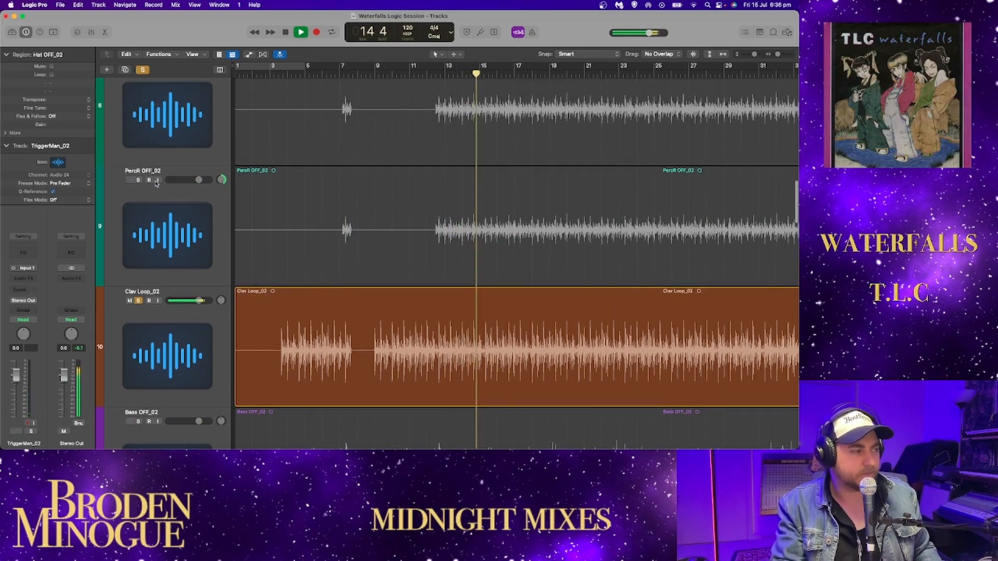
key("space")
- Play PercL OFF_02 and PercR OFF_02 soloed with Clav Loop_02, dropping the clav's solo during playback
left_click(138, 179)
scroll(141, 167, "up", 2)
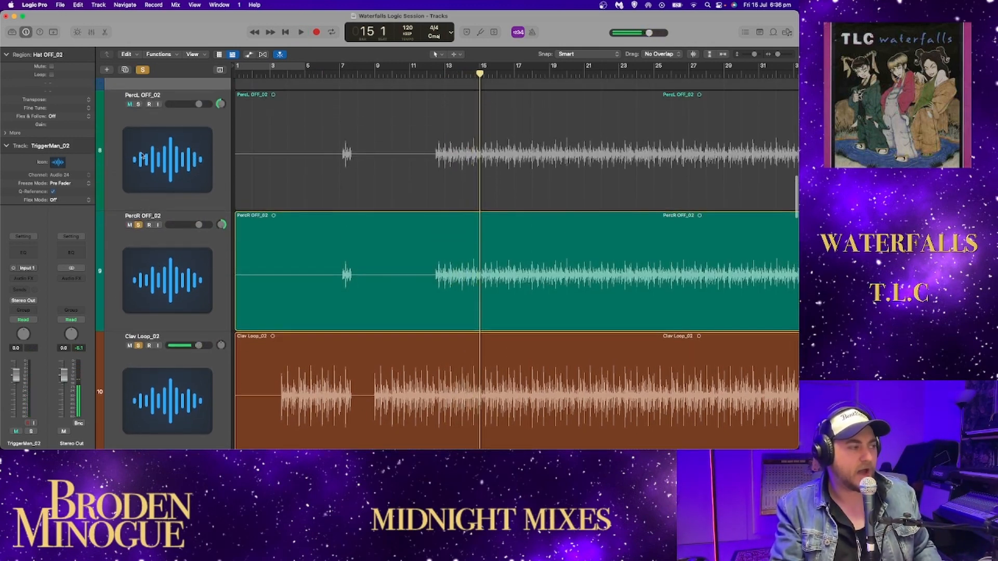
left_click(138, 104)
key("space")
left_click(139, 345)
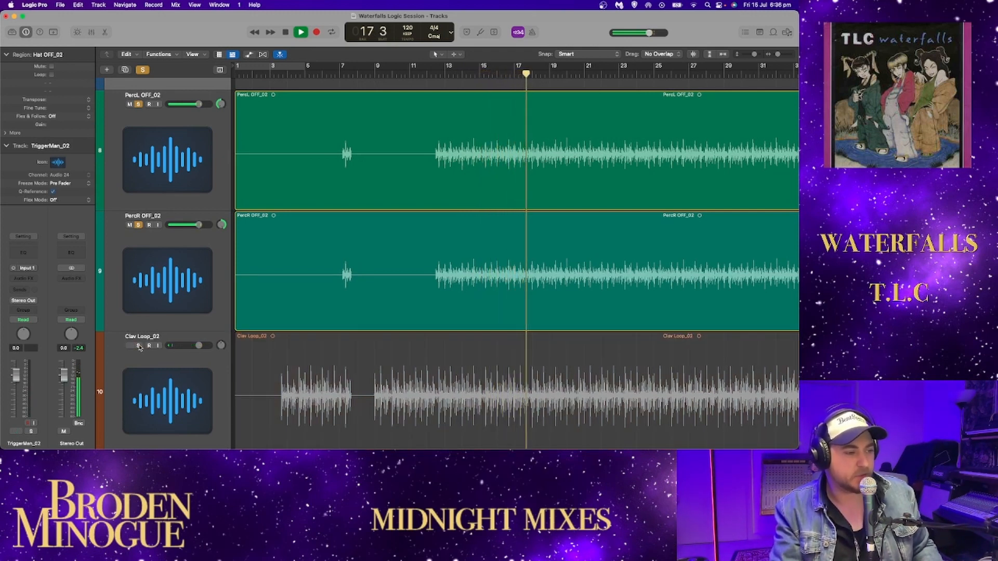
- Solo only Clav Loop_02 again, clearing both percussion solos, and resume playback from about bar 18
left_click(138, 346)
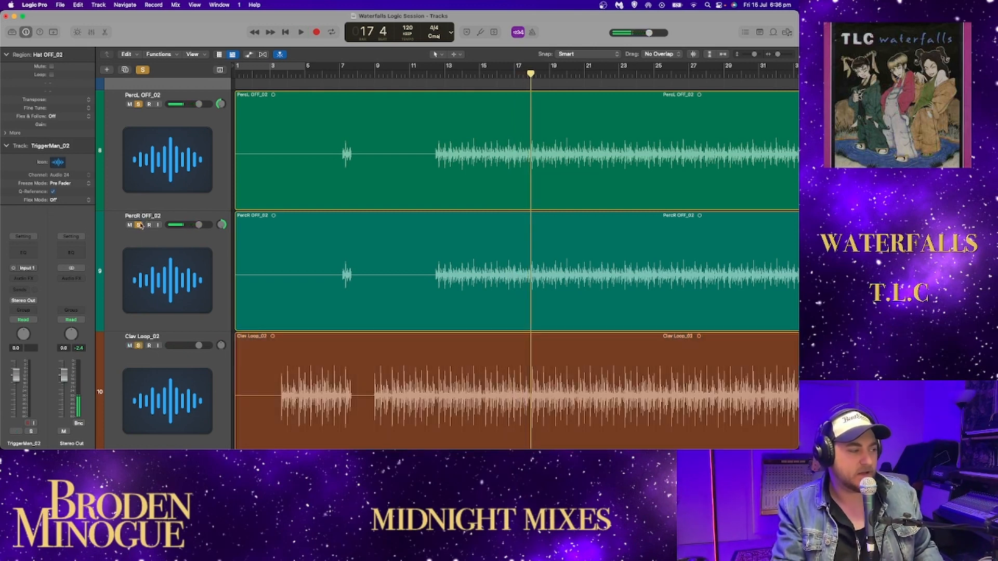
left_click(139, 225)
left_click(139, 104)
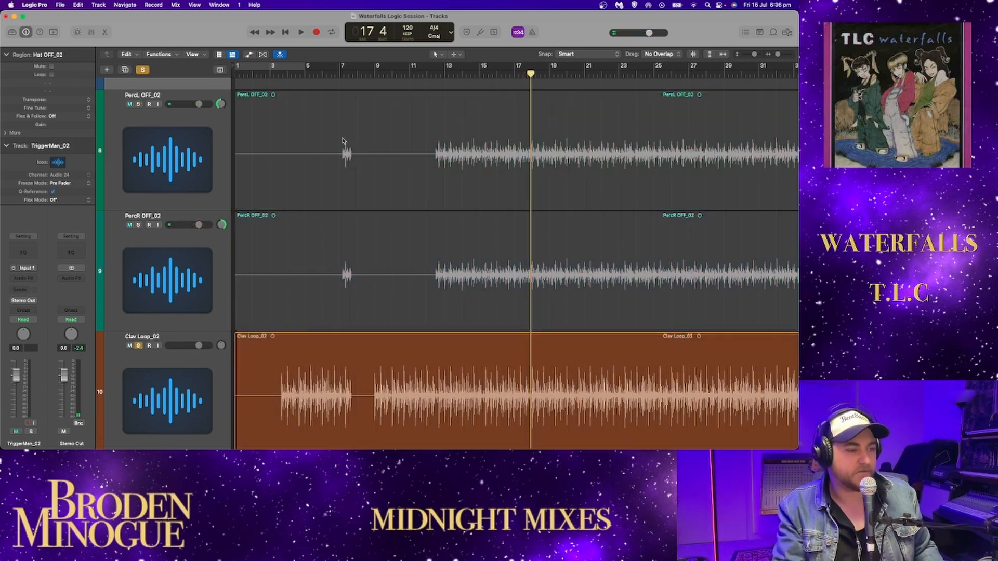
key("space")
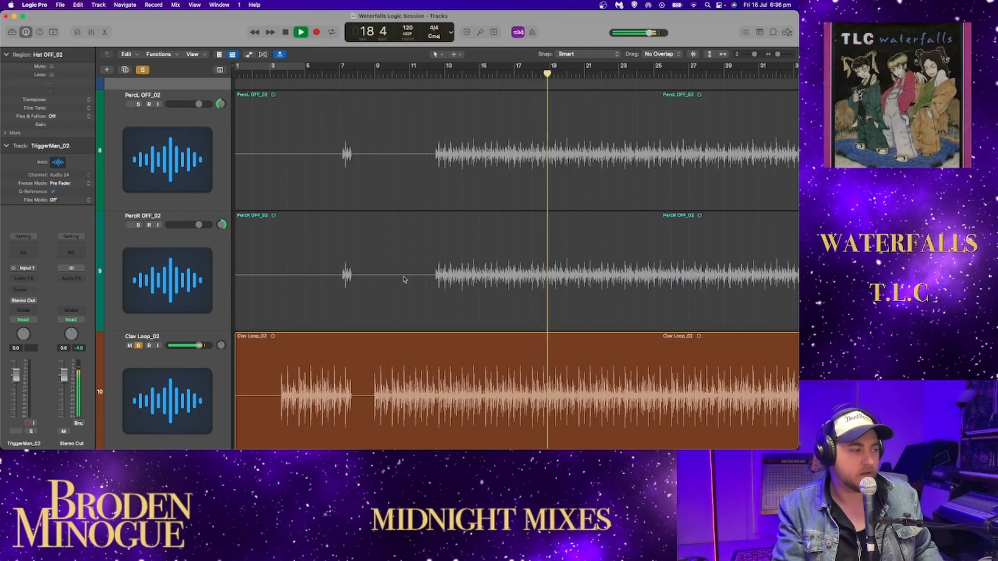
scroll(296, 305, "down", 2)
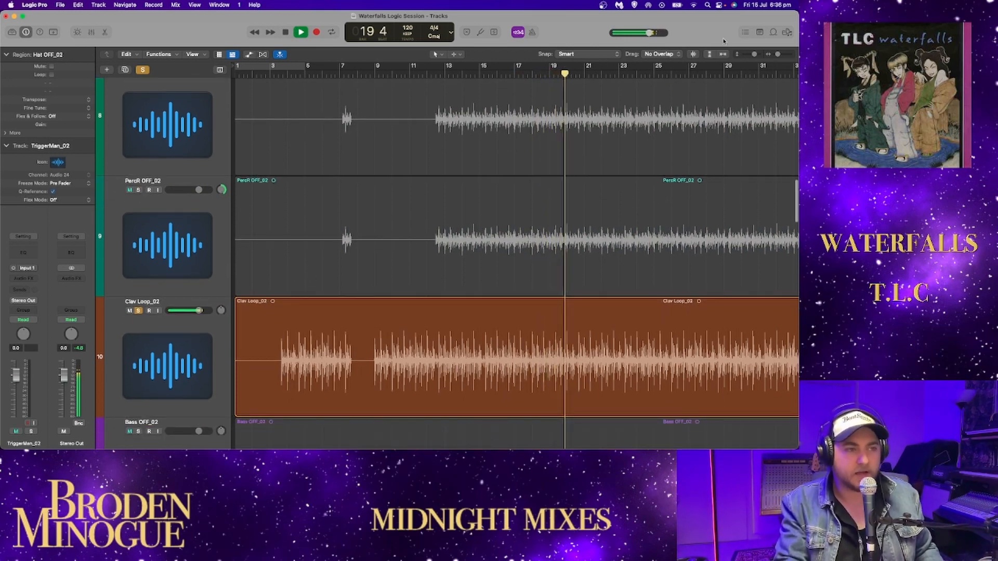
- Listen to PercL OFF_02 and PercR OFF_02 soloed in place of Clav Loop_02 from about bar 131, and clear their solos
left_click(722, 54)
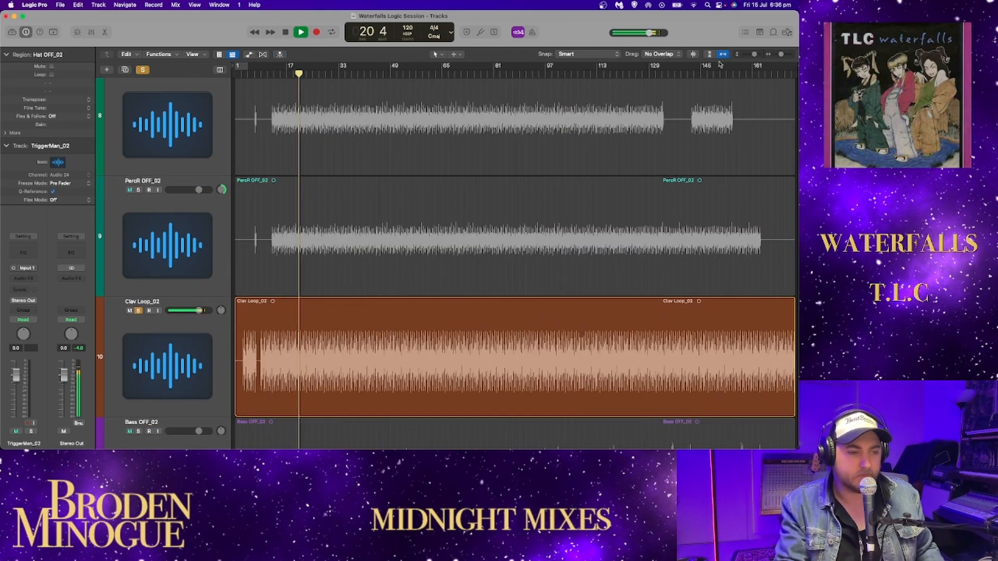
key("space")
scroll(605, 111, "up", 2)
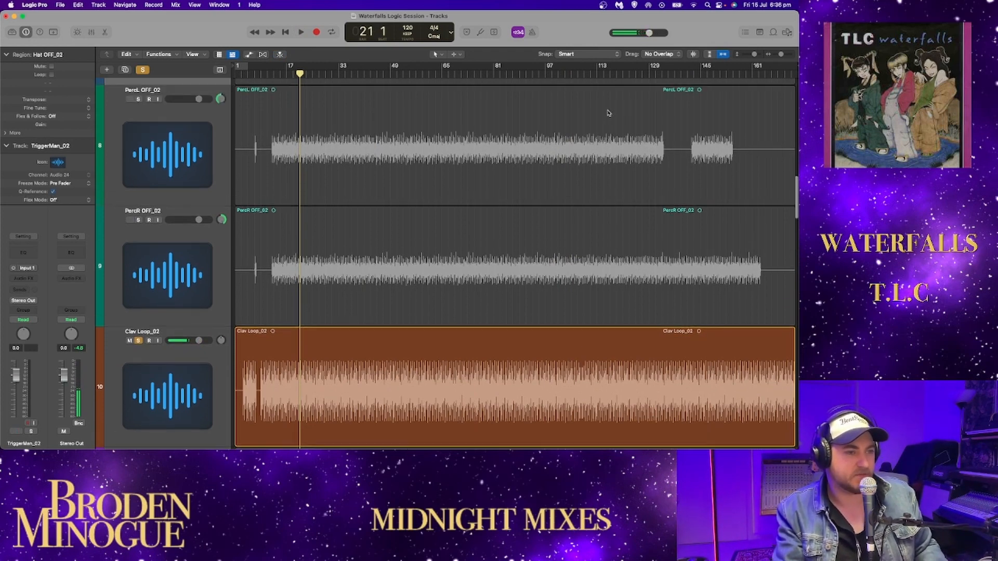
left_click(657, 73)
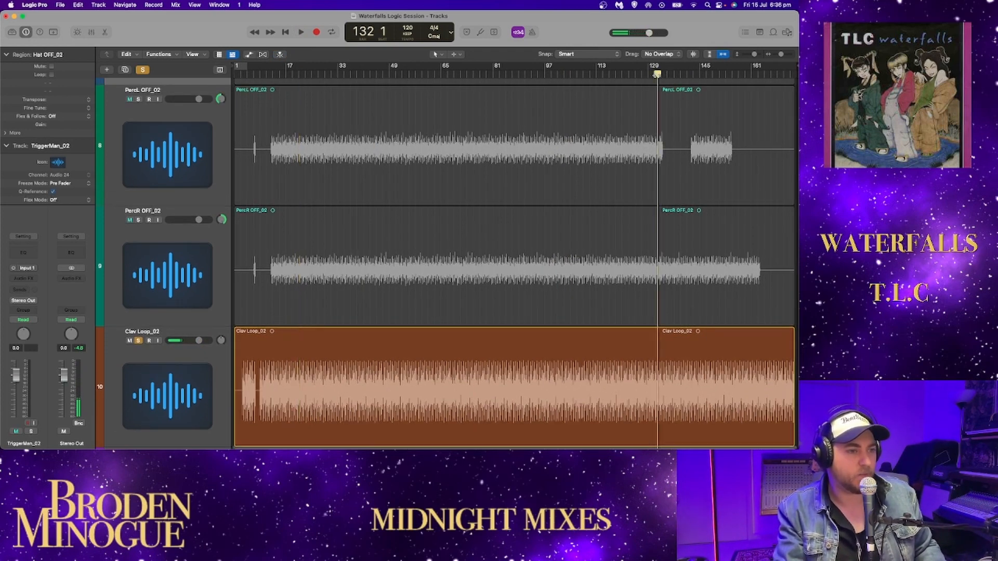
left_click(139, 341)
left_click_drag(139, 221, 139, 100)
scroll(413, 101, "up", 1)
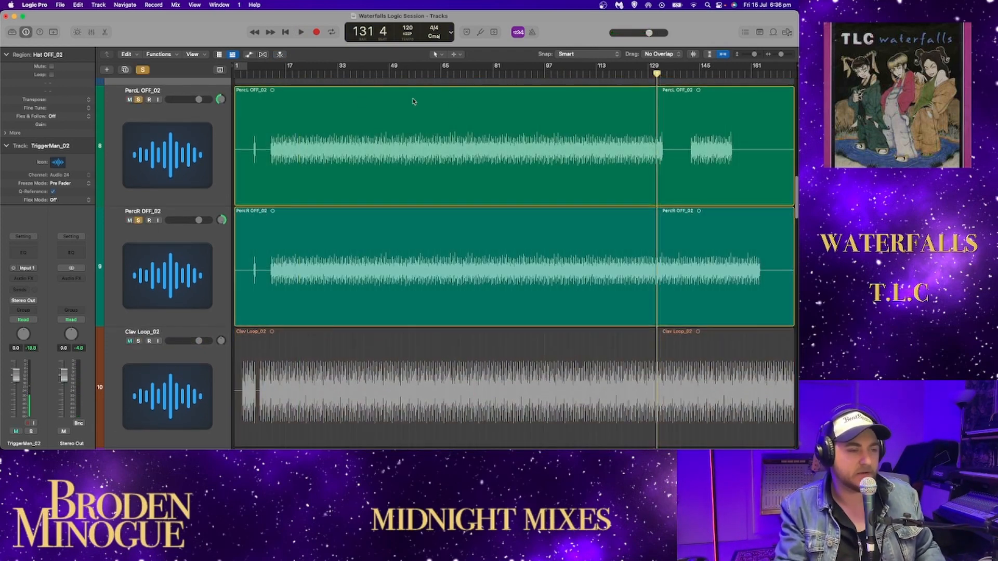
key("space")
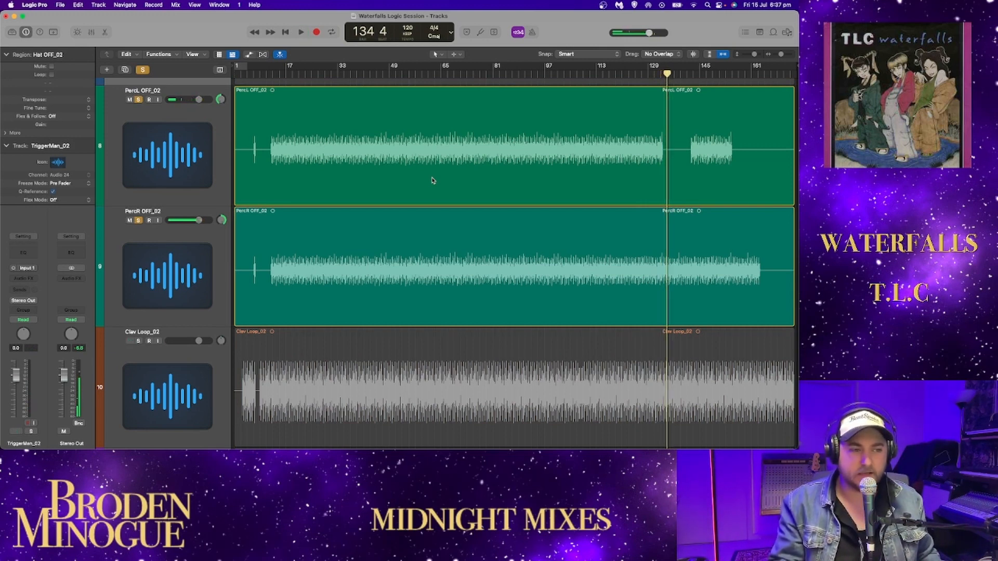
left_click(138, 100)
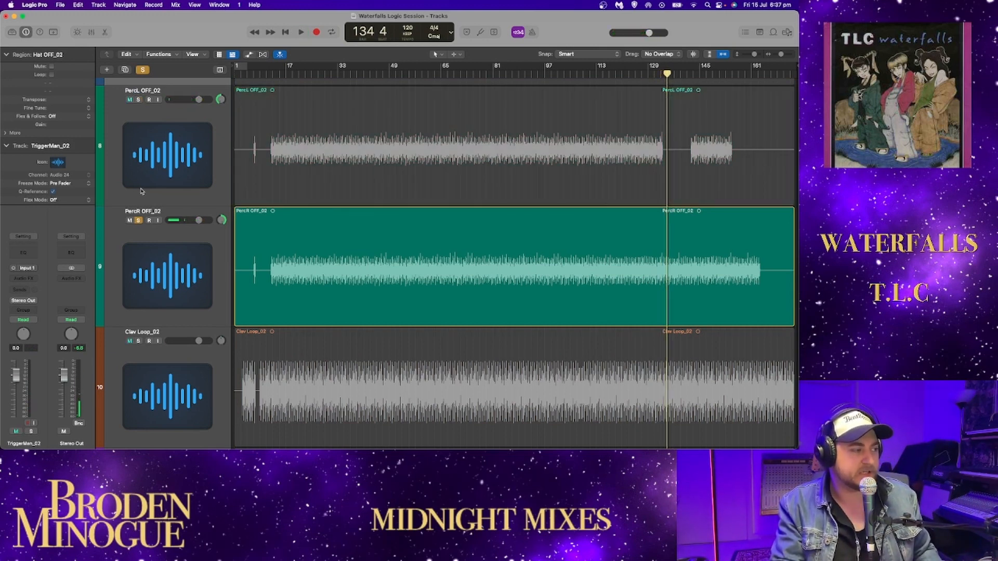
left_click(138, 221)
- Select Clav Loop_02, solo Bass OFF_02 below it and return the playhead to bar 1
left_click(161, 358)
scroll(153, 343, "down", 6)
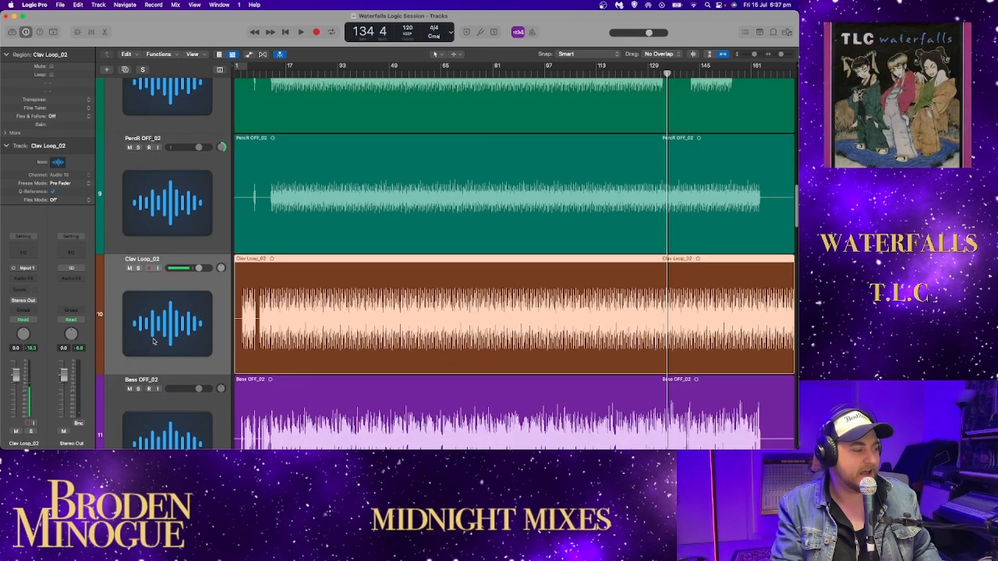
scroll(149, 345, "down", 1)
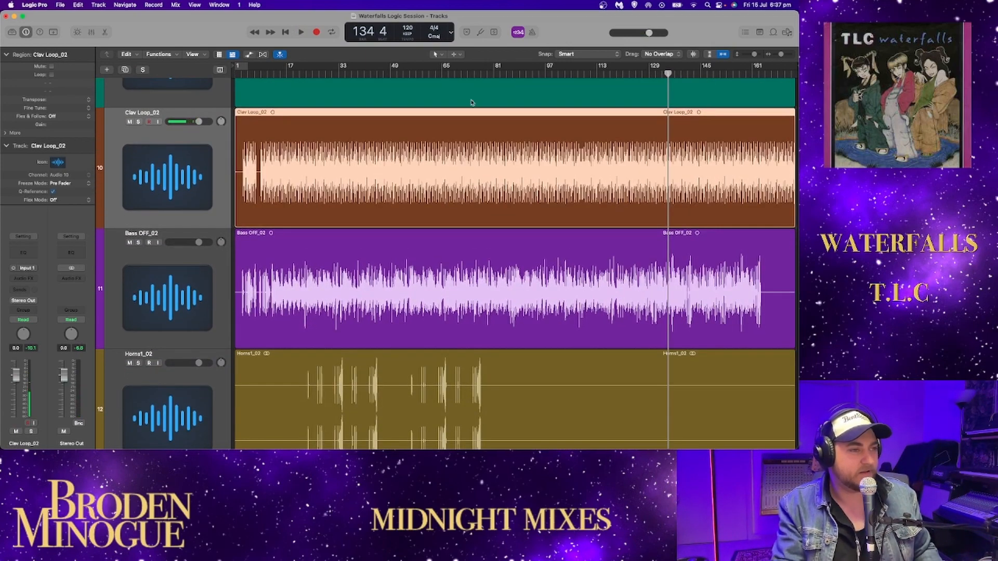
left_click(139, 242)
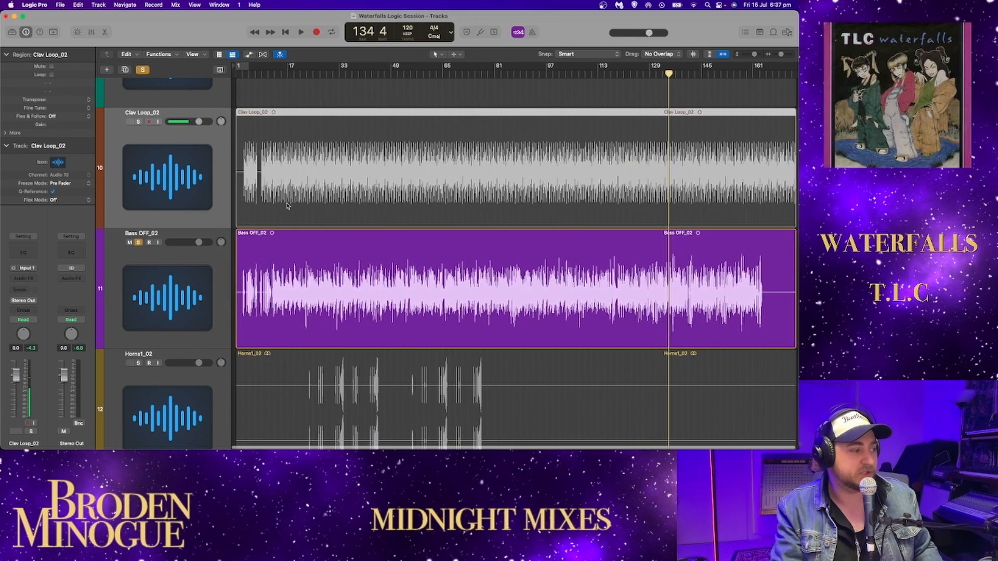
left_click(284, 32)
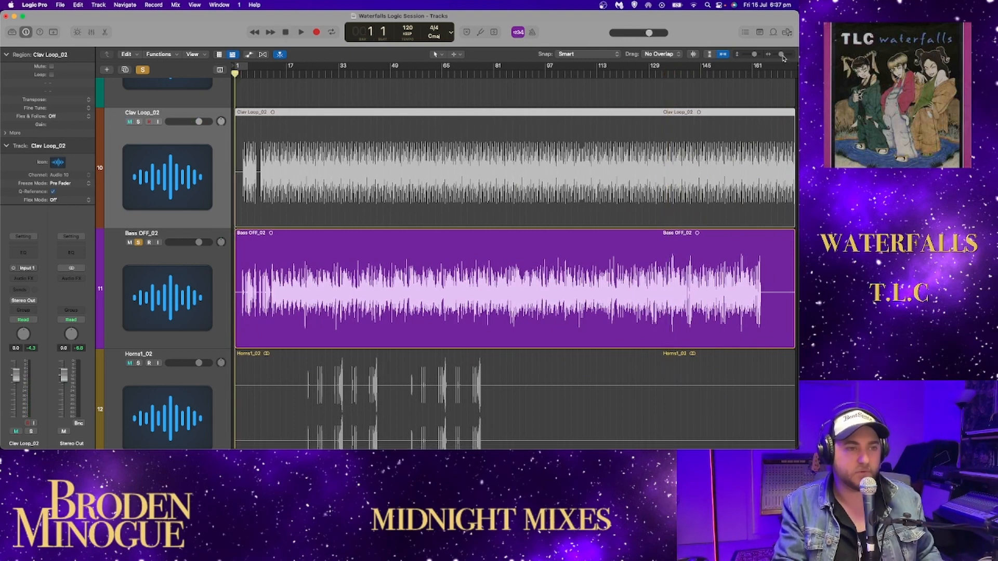
- Play the soloed Bass OFF_02 from the start and follow its waveform through the opening bars
left_click_drag(781, 54, 786, 54)
key("space")
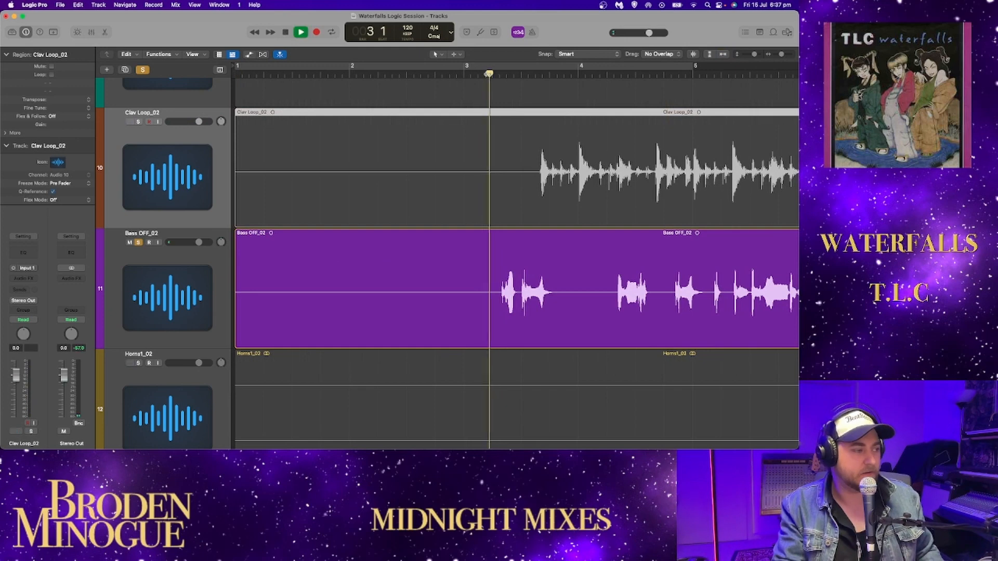
scroll(560, 127, "right", 1)
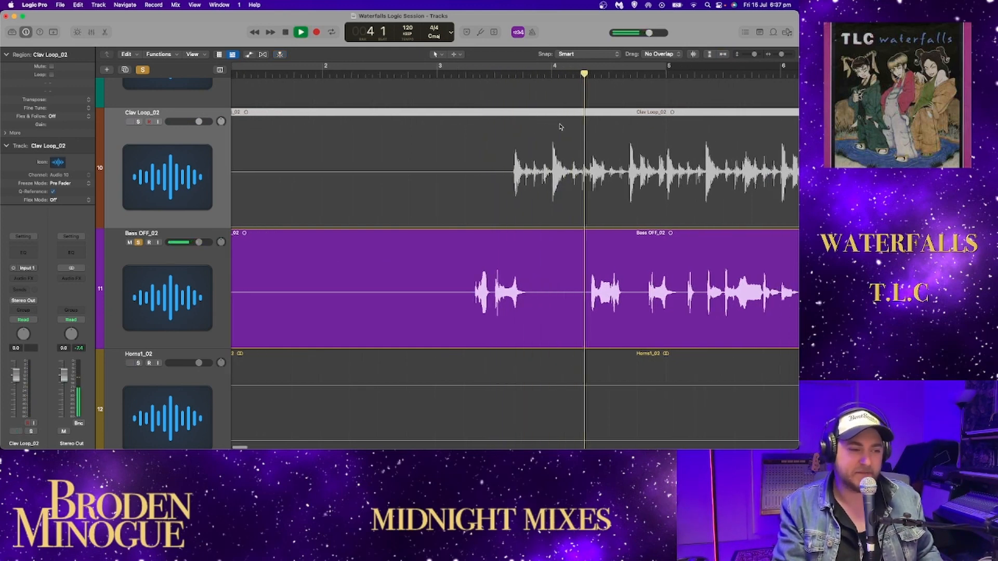
scroll(560, 127, "right", 3)
scroll(578, 127, "right", 3)
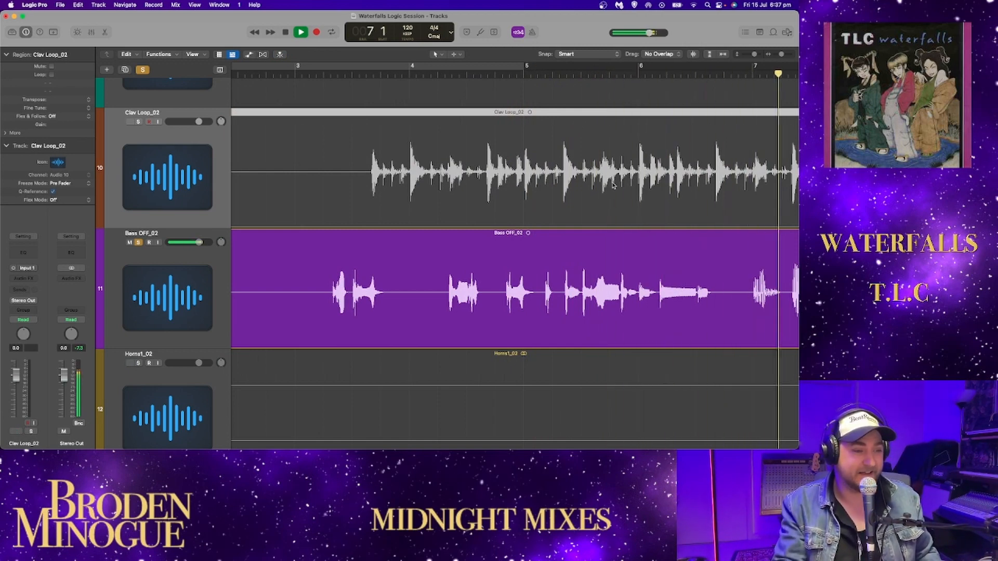
scroll(598, 156, "right", 2)
scroll(612, 186, "right", 3)
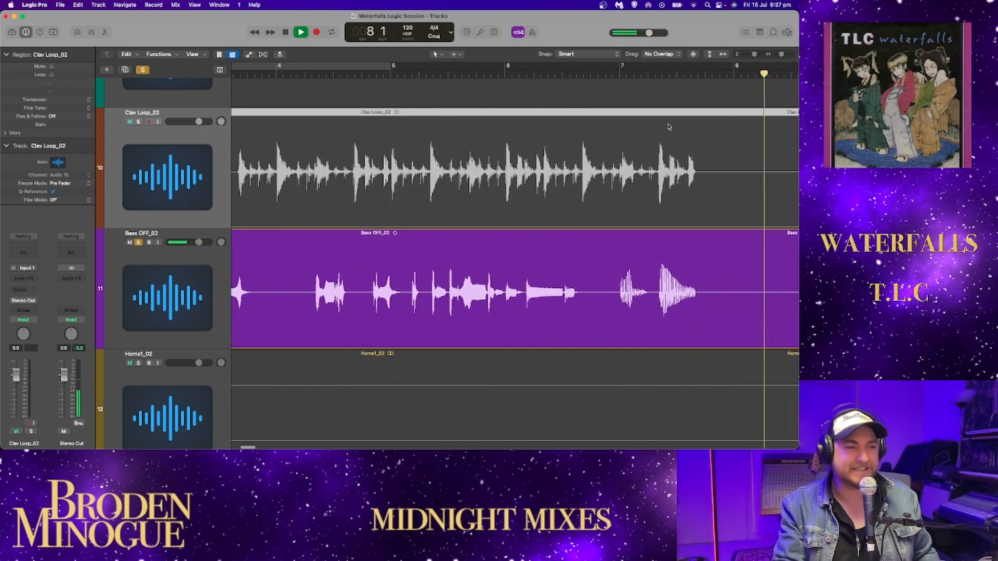
left_click_drag(781, 54, 777, 55)
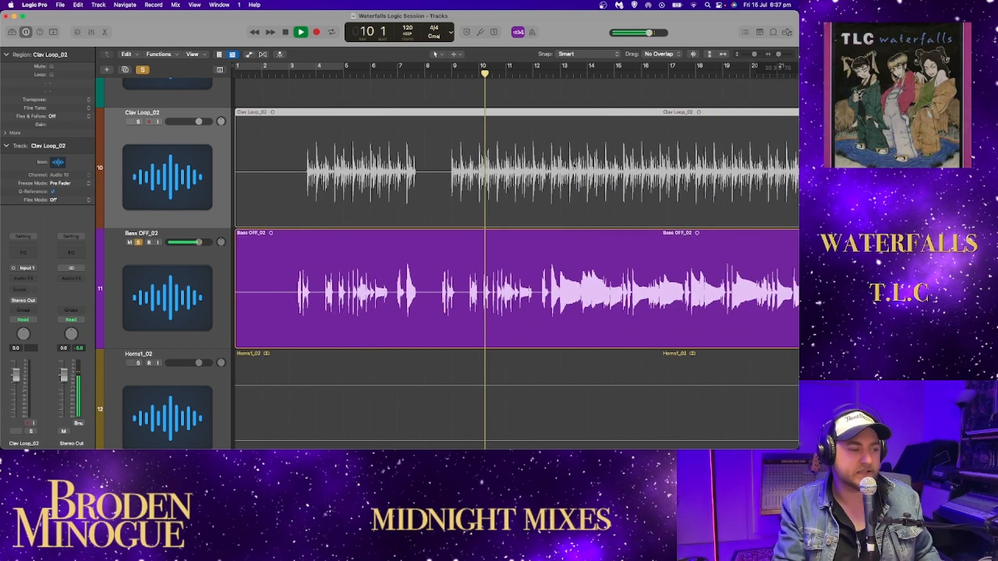
- Follow the soloed Bass OFF_02 waveform during playback from about bar 10 to bar 27, and stop there
scroll(564, 172, "right", 2)
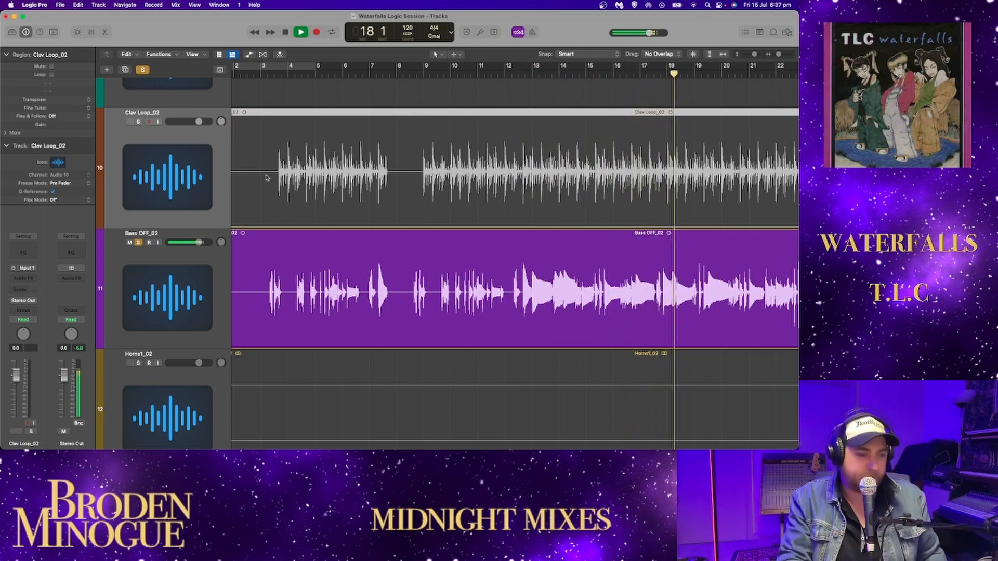
scroll(494, 219, "right", 3)
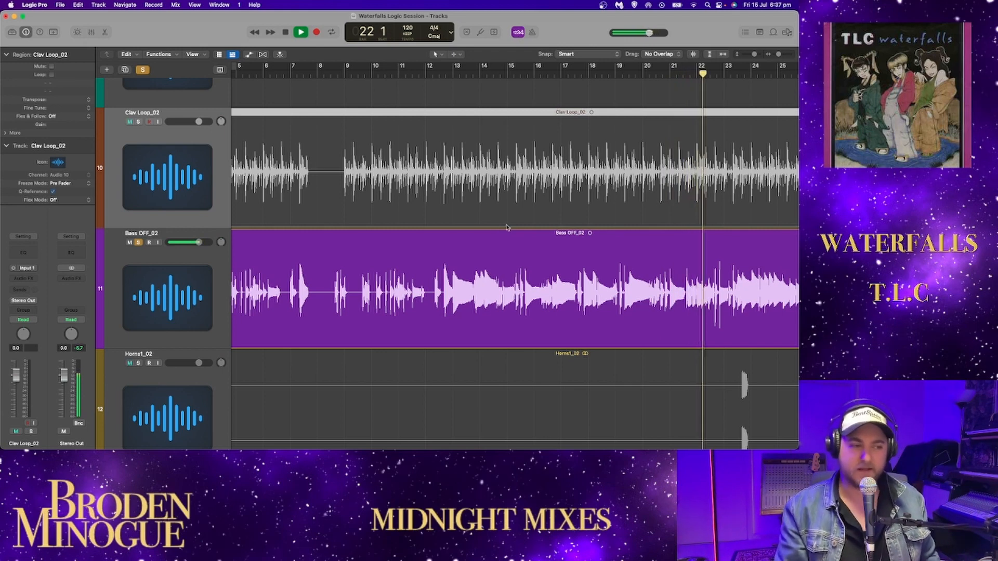
scroll(504, 228, "right", 4)
scroll(508, 228, "right", 2)
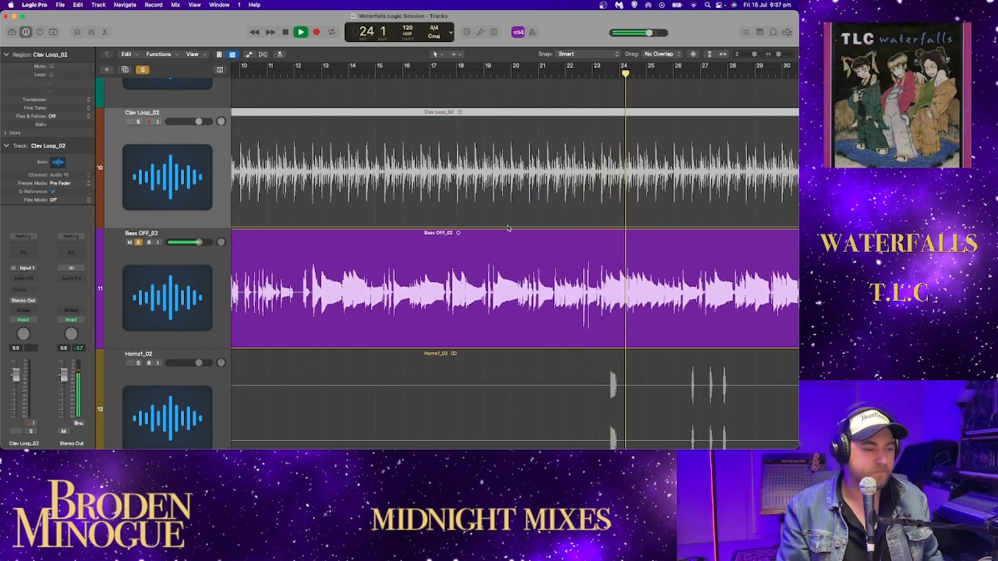
scroll(509, 228, "right", 6)
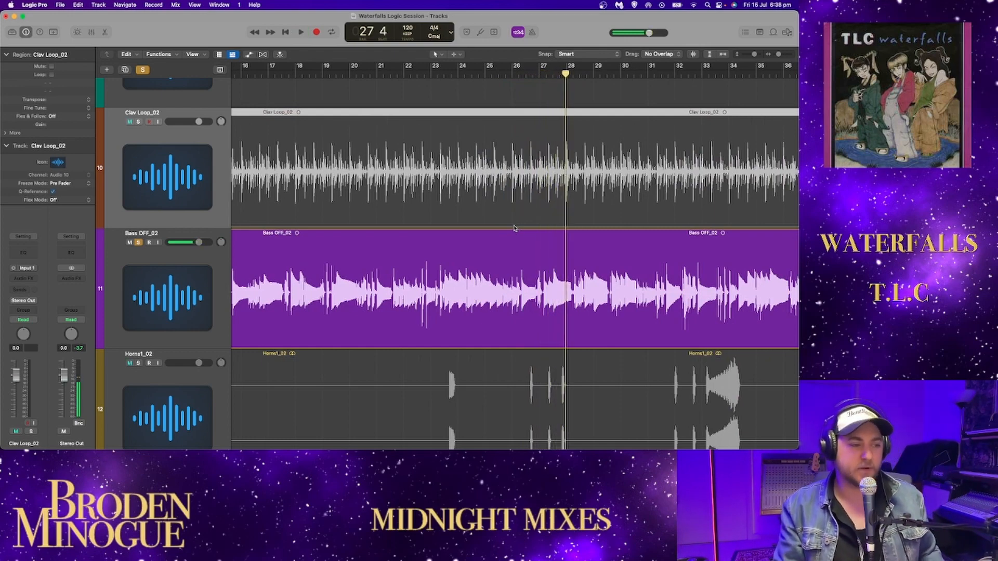
scroll(515, 228, "right", 5)
scroll(497, 230, "left", 2)
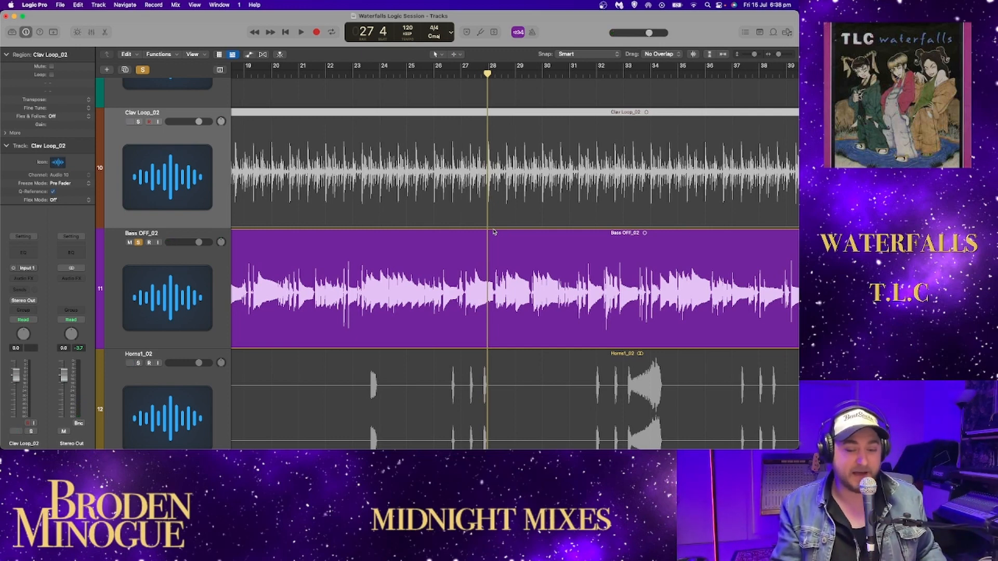
- Resume the soloed bass from bar 27 and lower the Stereo Out level to about -0.9 dB while it plays
key("space")
scroll(491, 232, "right", 4)
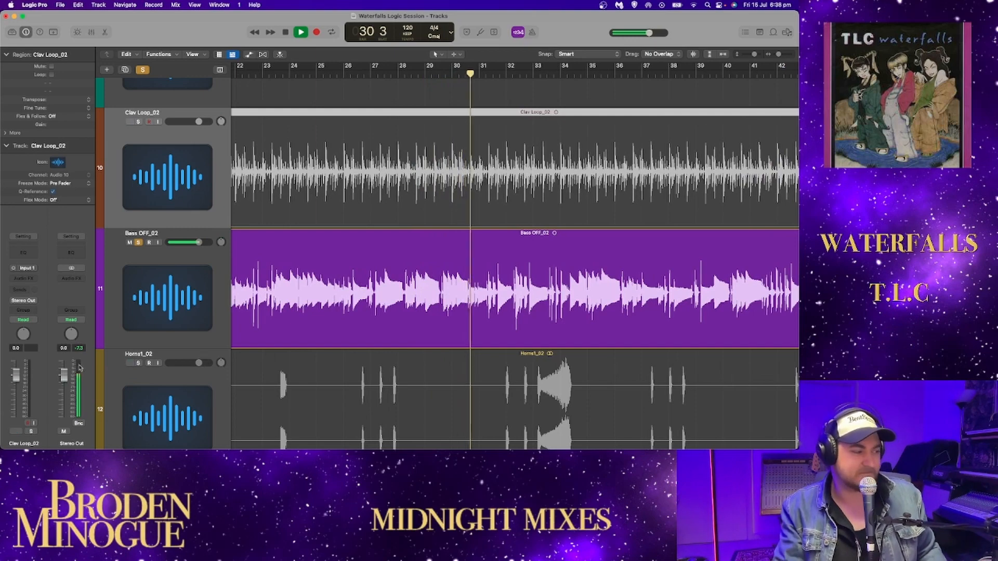
left_click_drag(60, 375, 62, 380)
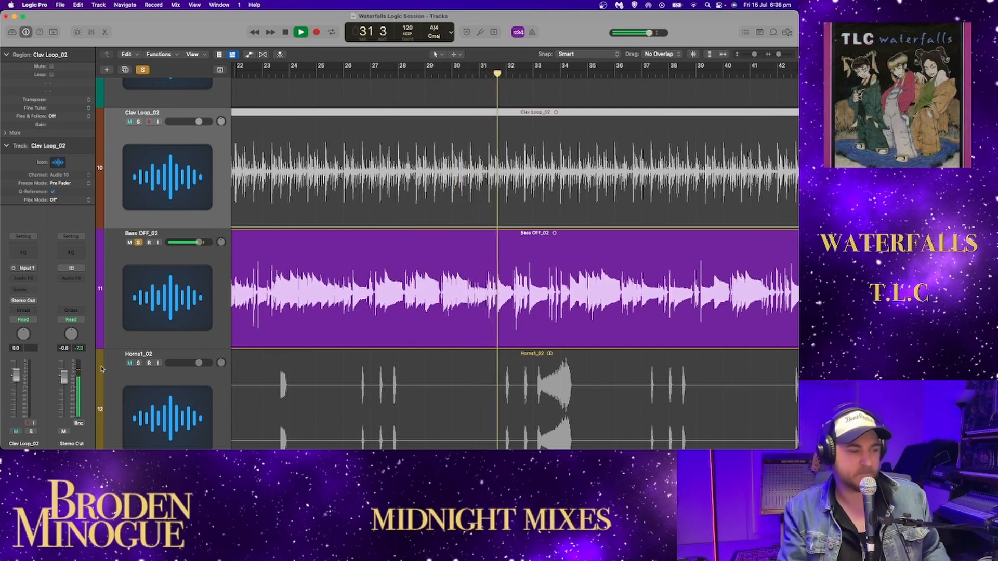
scroll(352, 355, "right", 5)
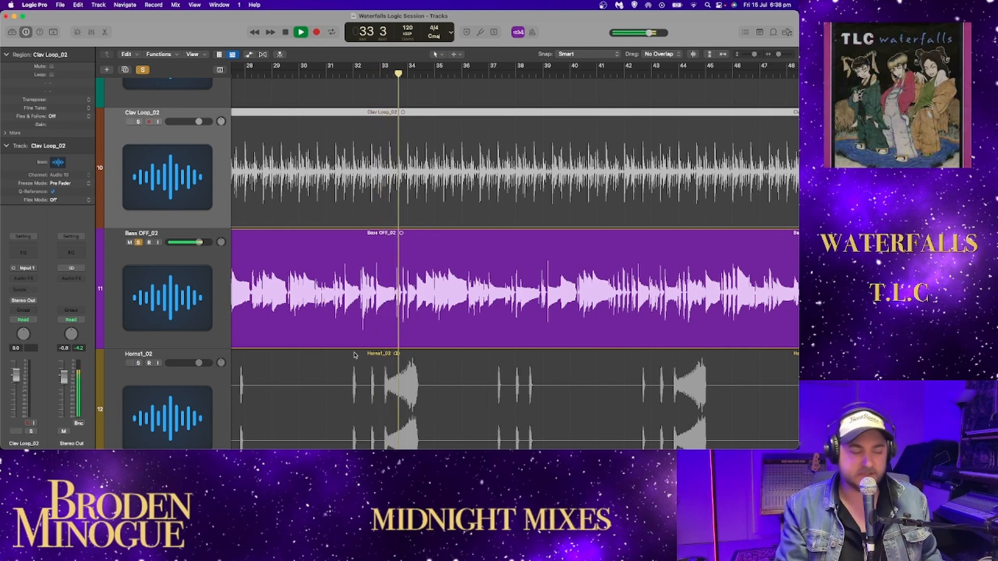
key("space")
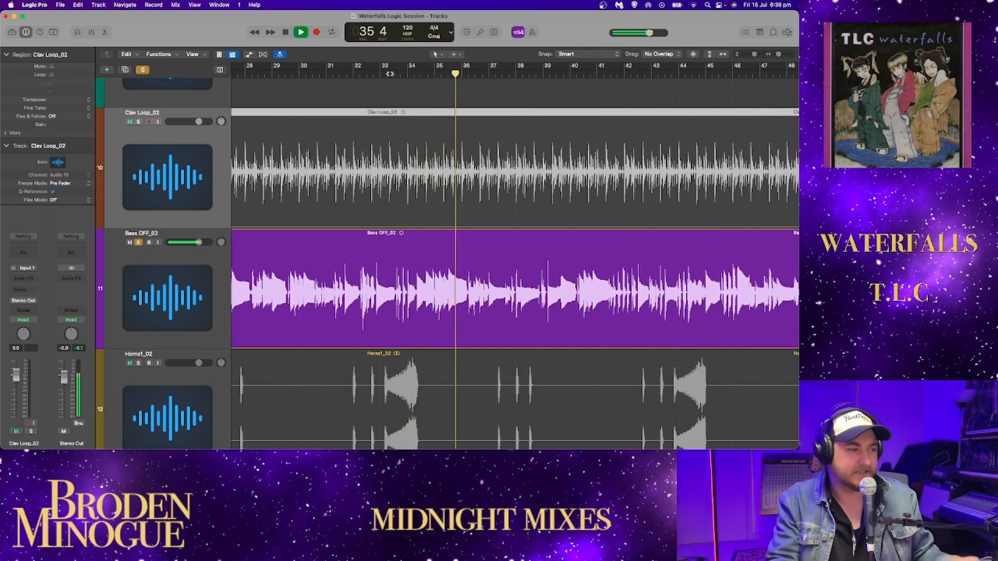
- Add PercR OFF_02 and PercL OFF_02 to the soloed bass while playback continues
scroll(137, 158, "up", 5)
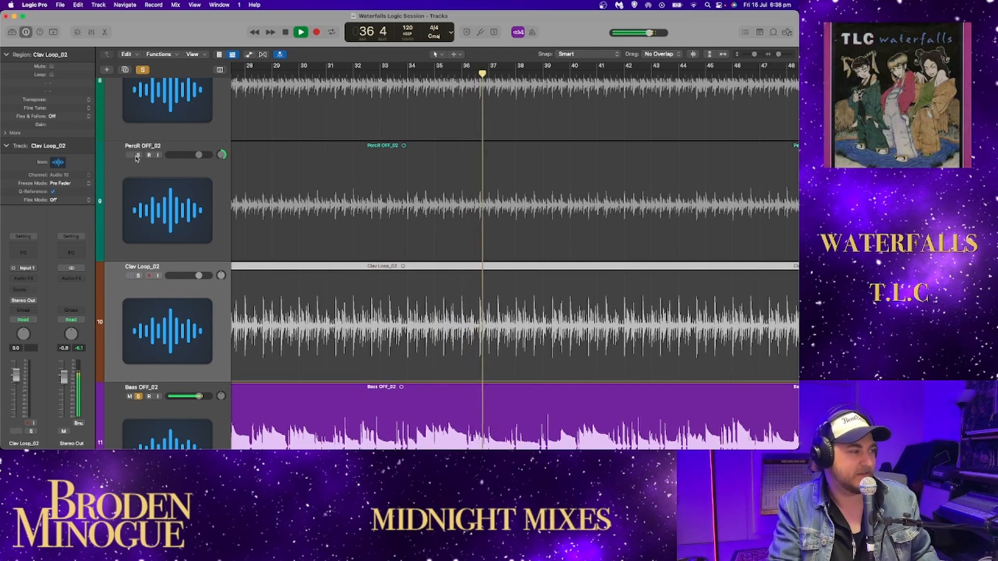
left_click(137, 156)
scroll(138, 150, "up", 2)
left_click(138, 85)
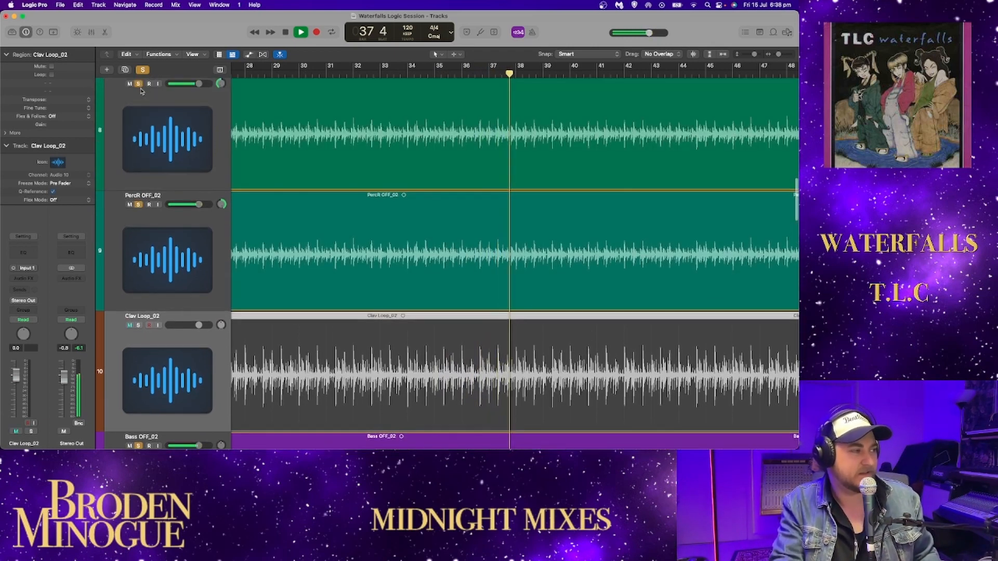
- Solo TriggerMan_02, Snare Loop_02, Hat OFF_02 and Kick_02 as well to hear the drums together with bass and percussion
scroll(140, 91, "up", 5)
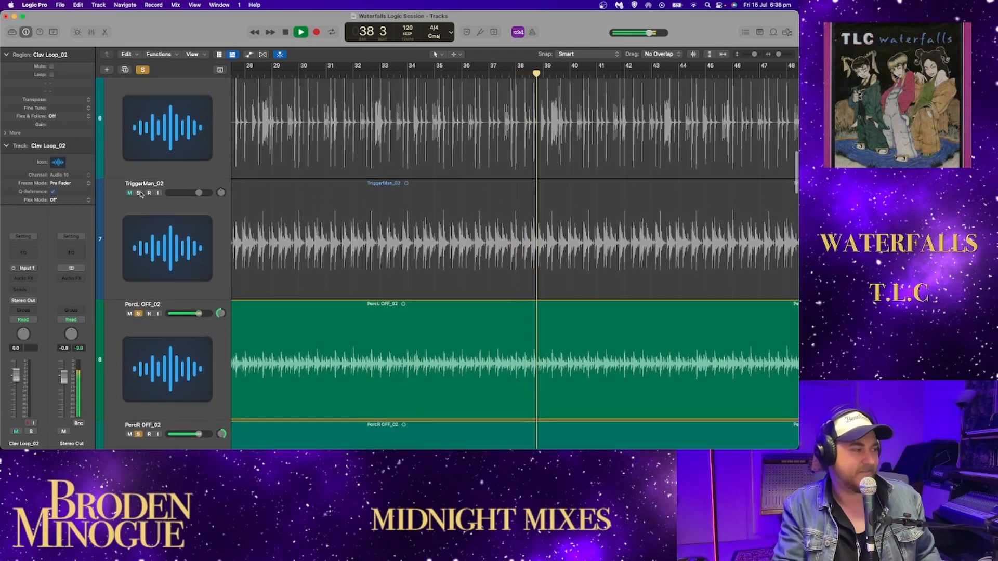
left_click(138, 193)
scroll(140, 194, "up", 2)
left_click(139, 193)
scroll(140, 190, "up", 2)
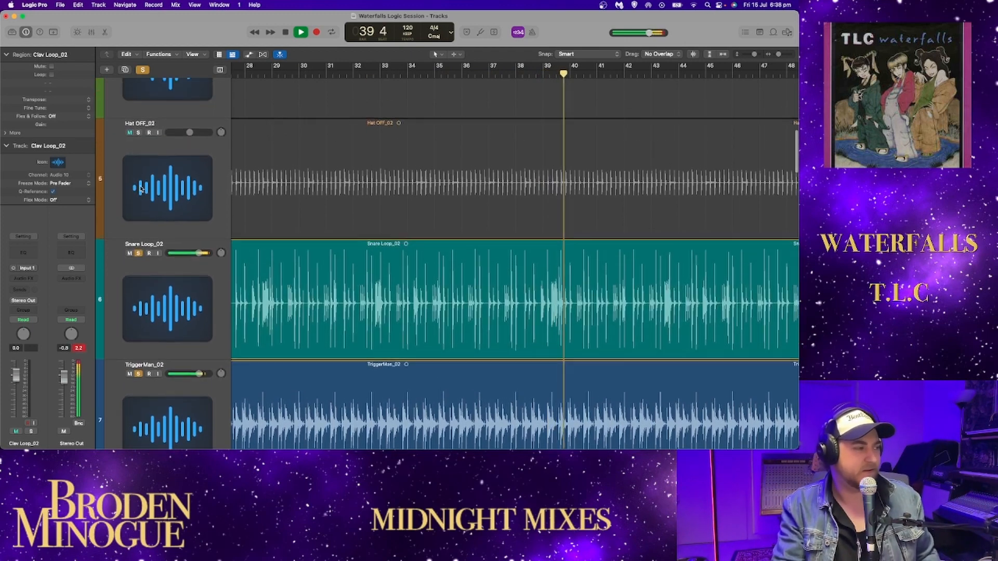
left_click(139, 133)
scroll(140, 120, "up", 3)
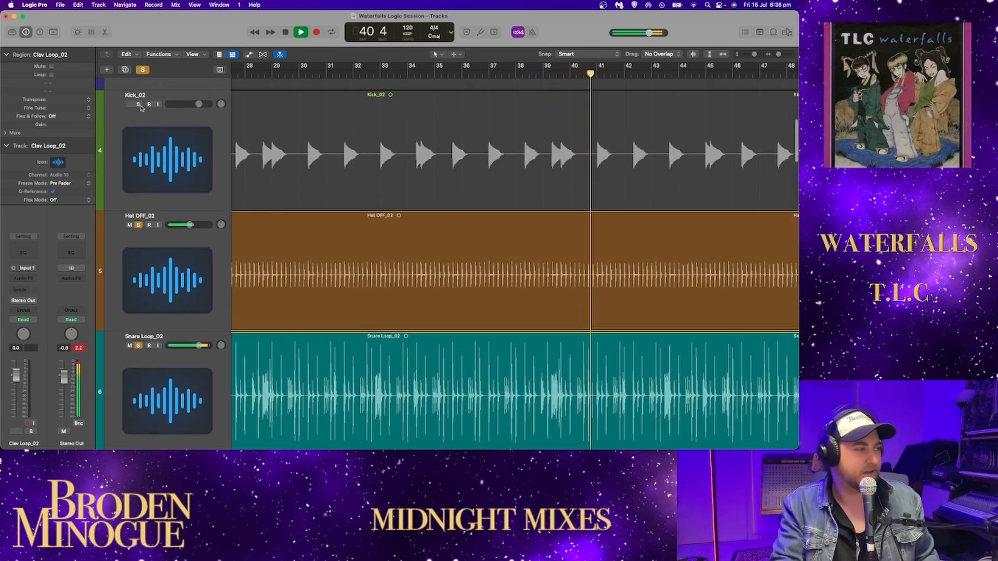
left_click(139, 104)
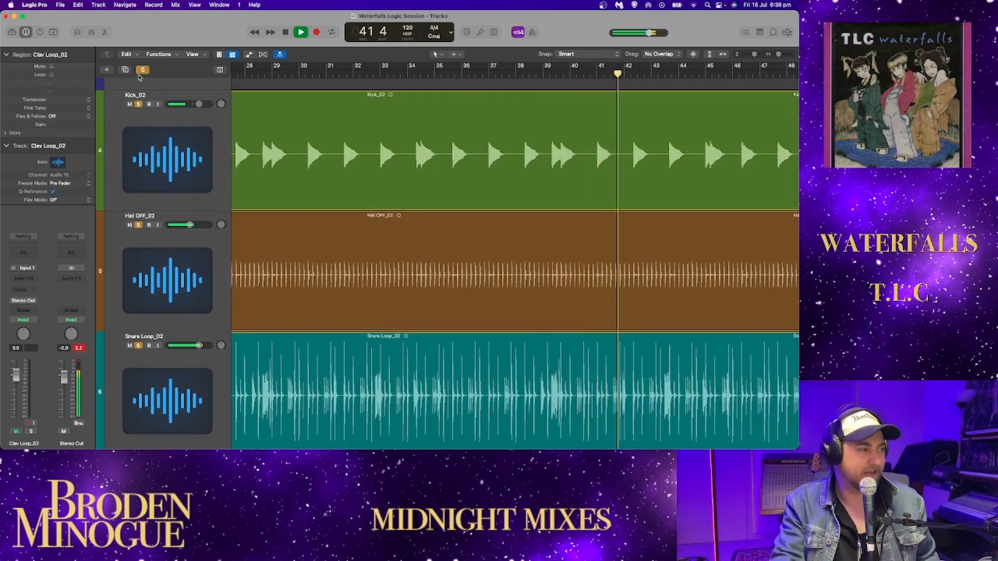
- Clear all solos, solo only Bass OFF_02 again and resume playback from bar 42
left_click(143, 70)
scroll(165, 214, "down", 15)
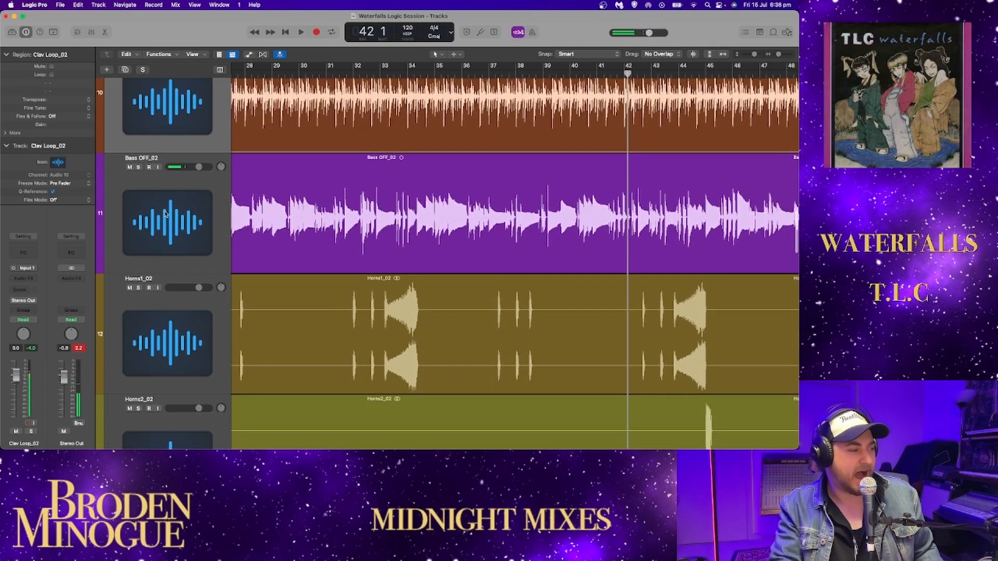
left_click(138, 151)
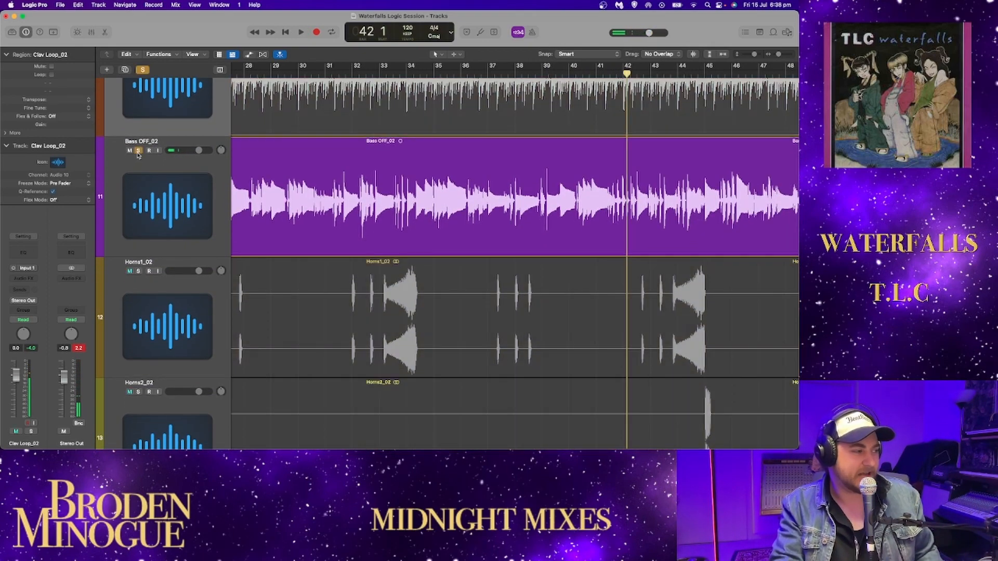
key("space")
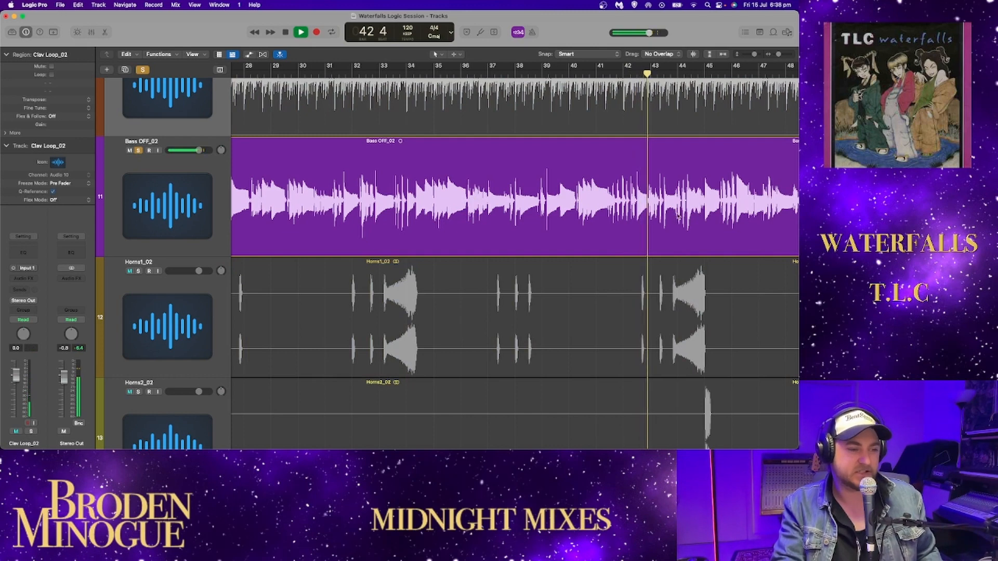
- Listen to Horns1_02 soloed alone and together with Bass OFF_02, and clear the horn solo
left_click(139, 272)
left_click(139, 150)
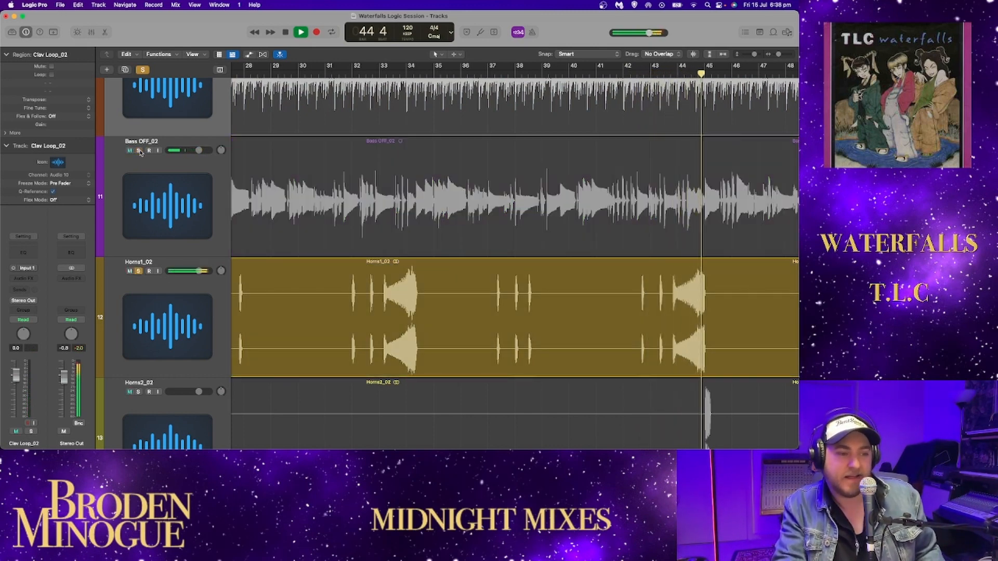
left_click(139, 151)
scroll(414, 271, "down", 2)
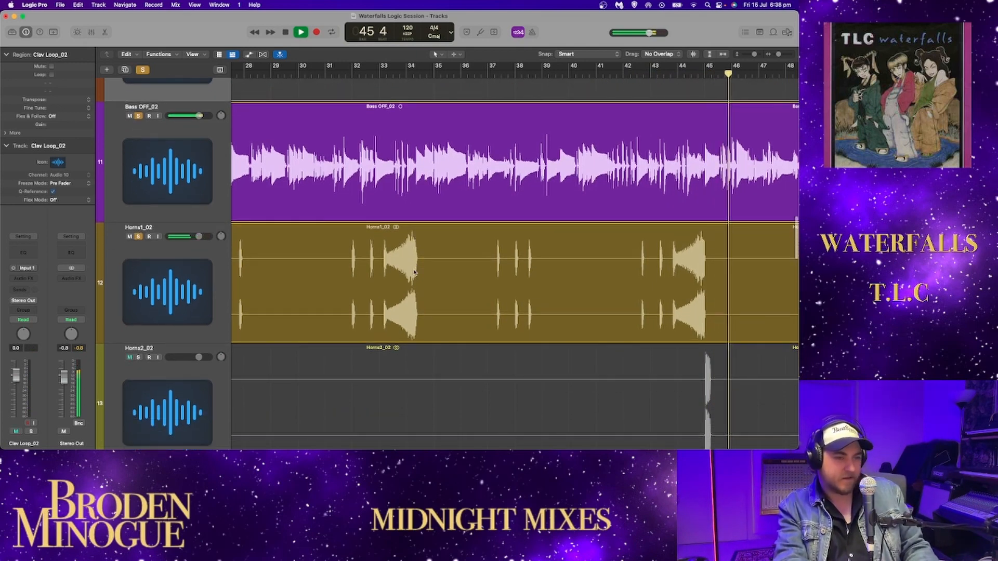
left_click(138, 236)
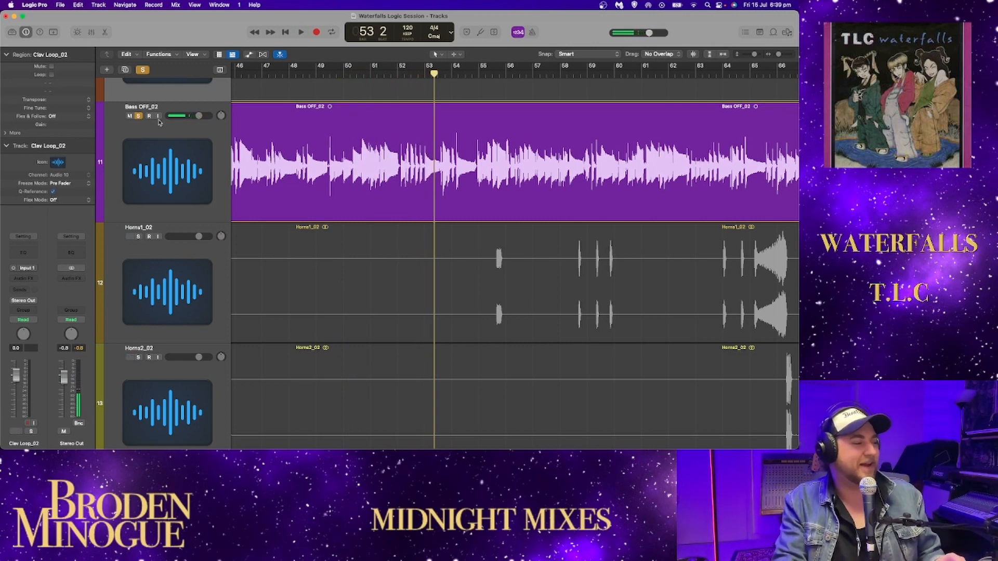
- Clear the Bass OFF_02 solo, move the playhead to bar 25 and zoom in on the Horns1_02 region there
left_click(138, 116)
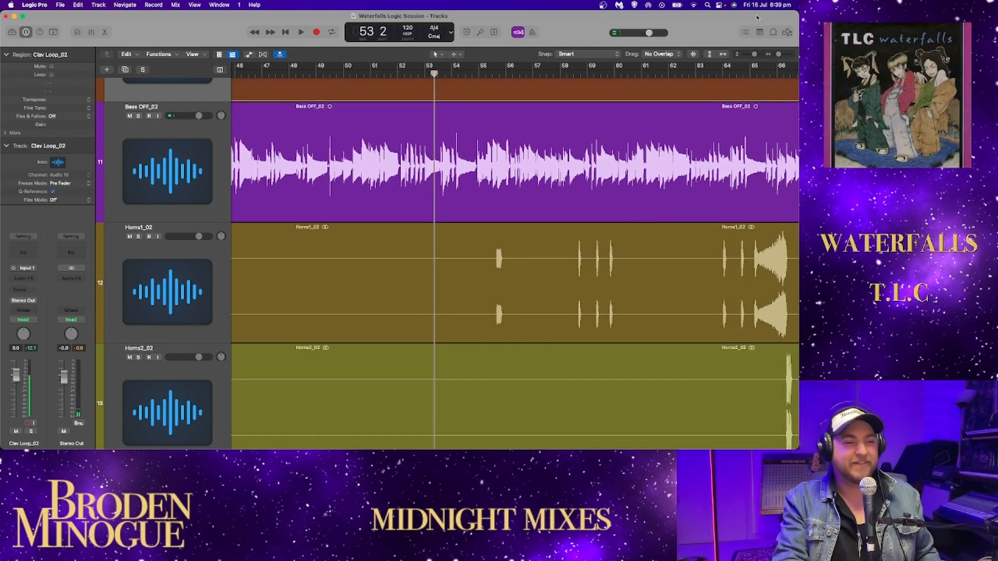
key("z")
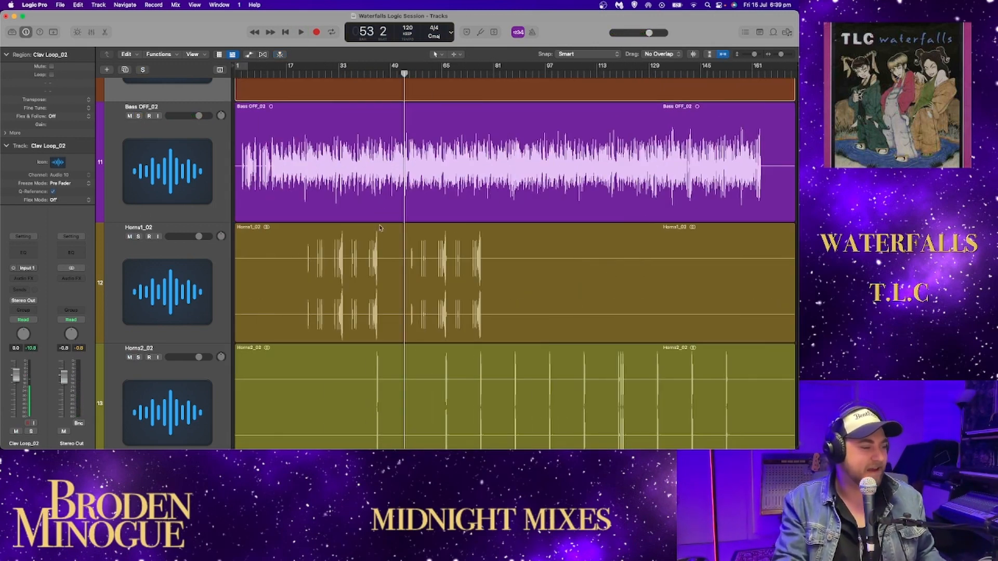
left_click(312, 72)
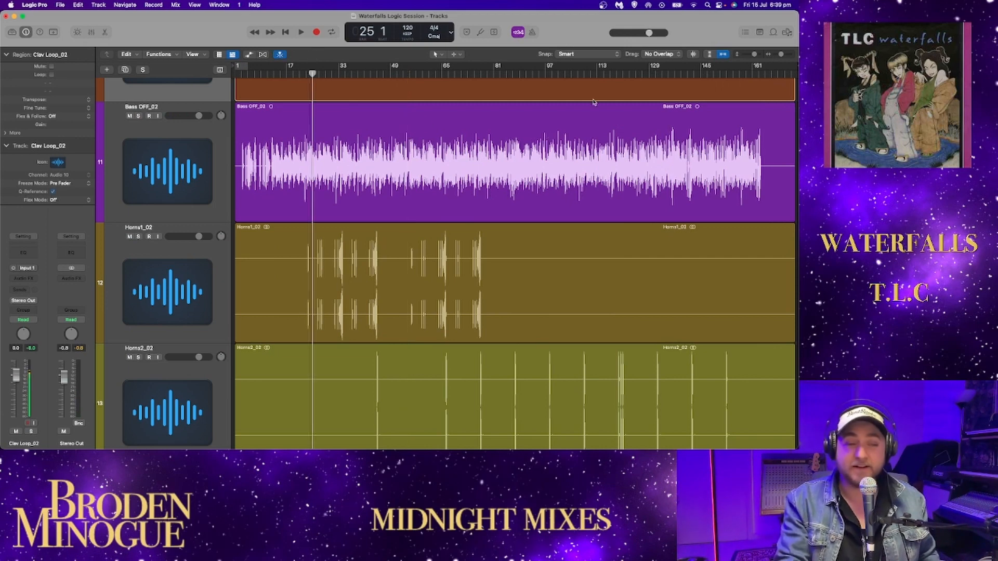
scroll(593, 102, "down", 5)
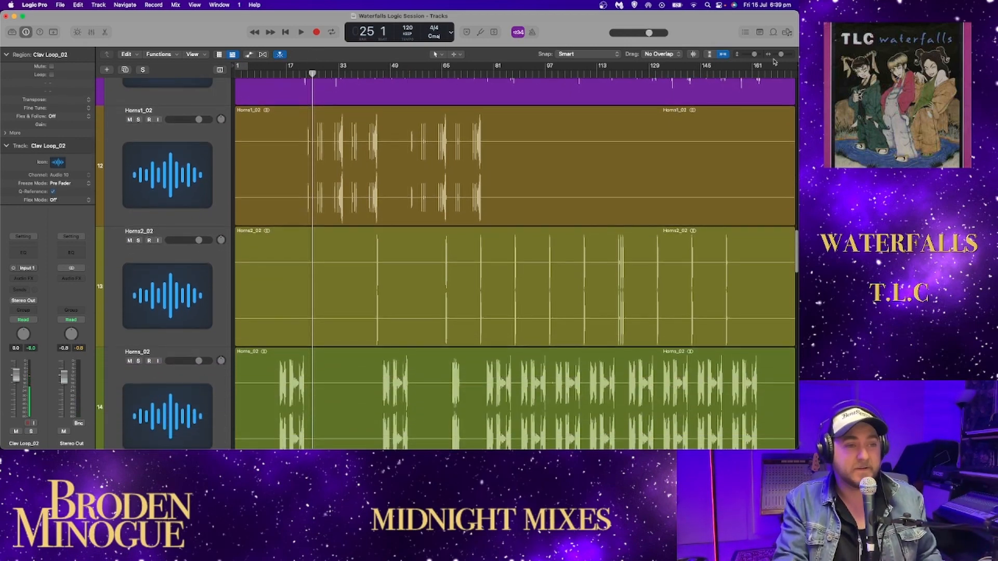
left_click_drag(780, 55, 780, 54)
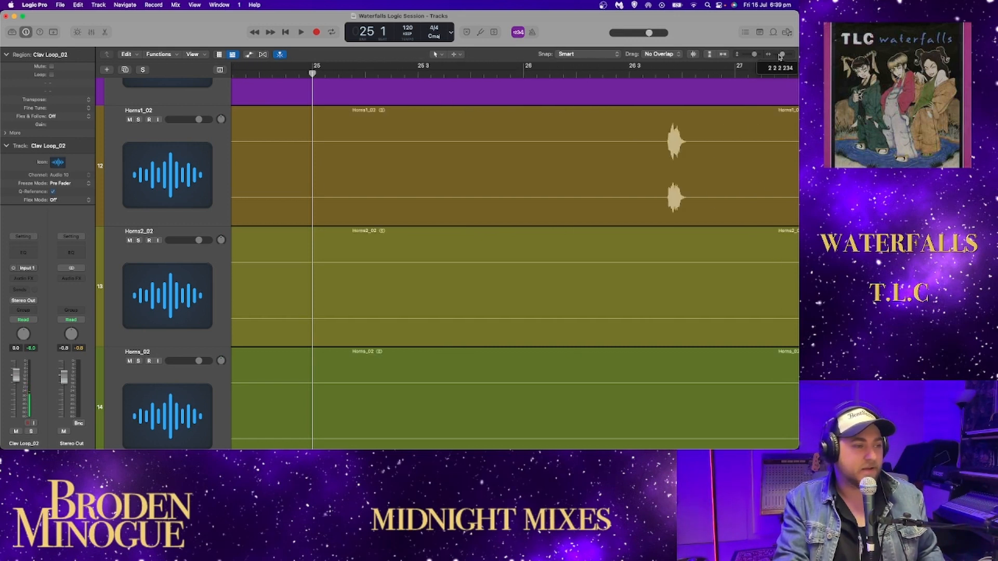
- Solo Horns1_02, play its three short stabs from bar 26 beat 3 and stop playback
left_click(137, 120)
left_click(508, 75)
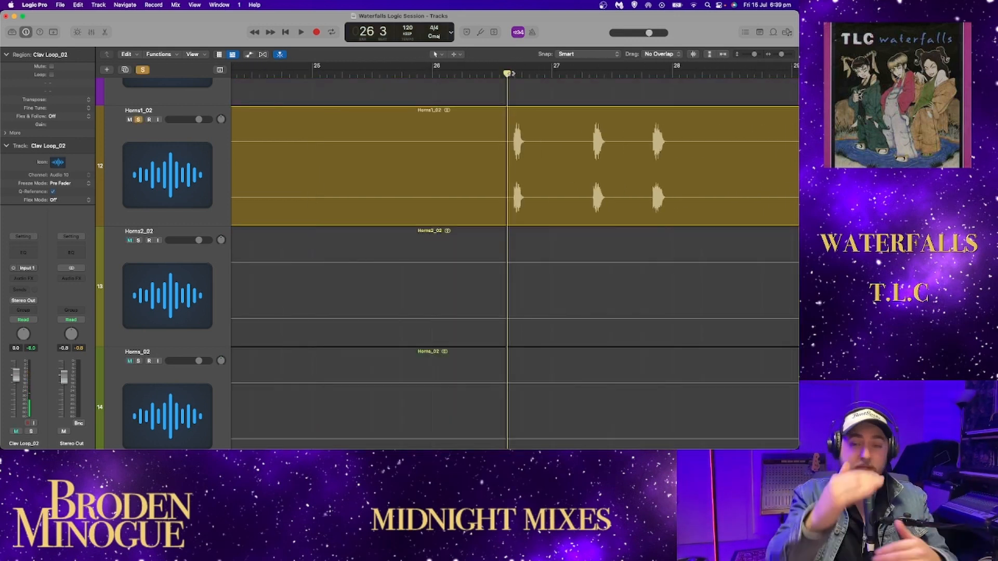
key("space")
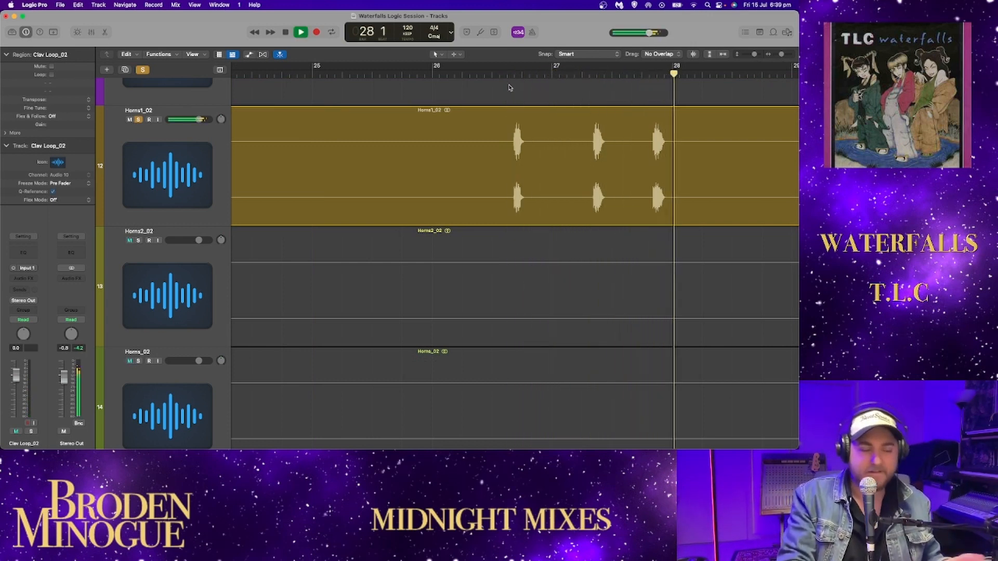
scroll(515, 156, "right", 10)
scroll(516, 174, "left", 10)
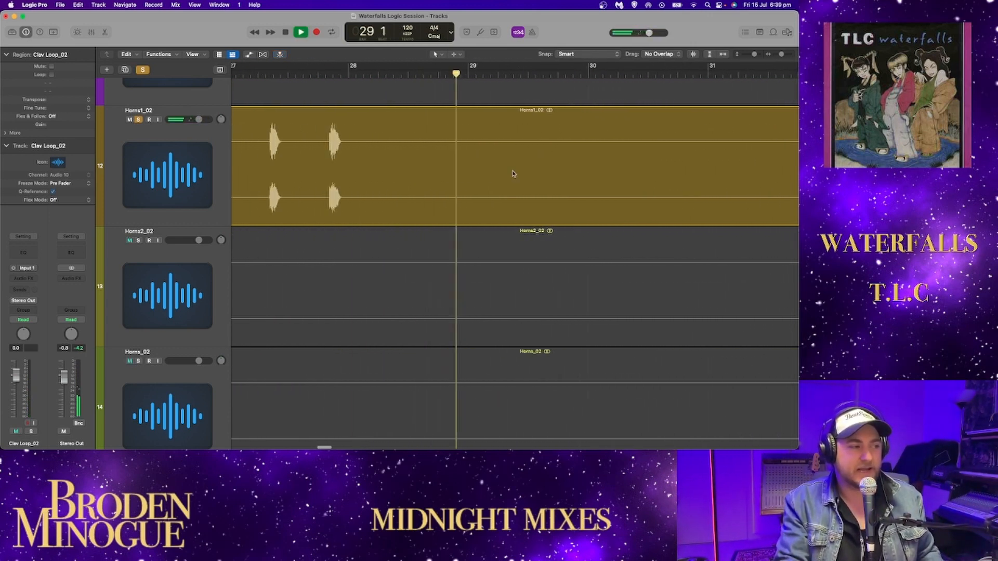
key("space")
- Return the playhead to bar 26 beat 3 and replay the three horn stabs
left_click(349, 76)
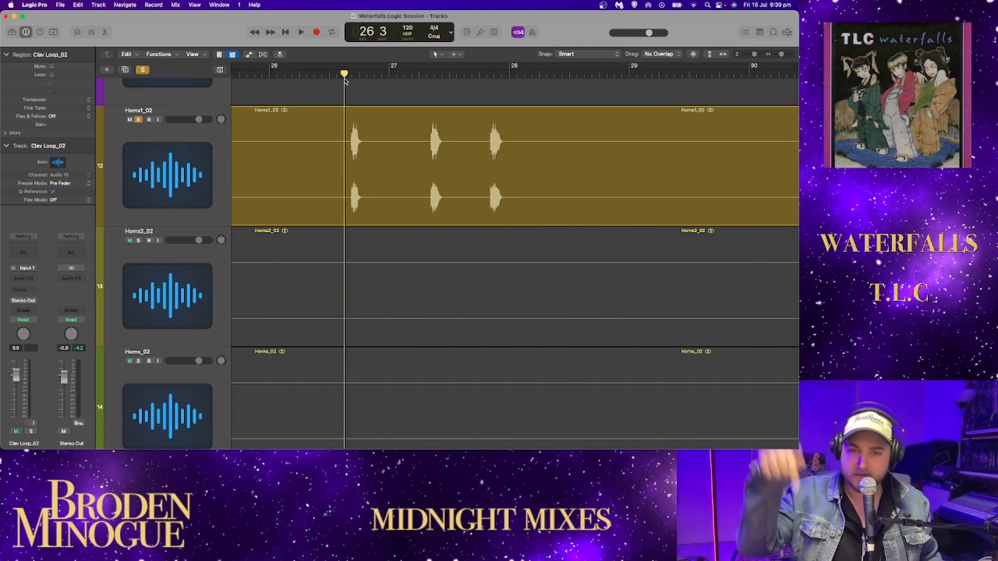
key("space")
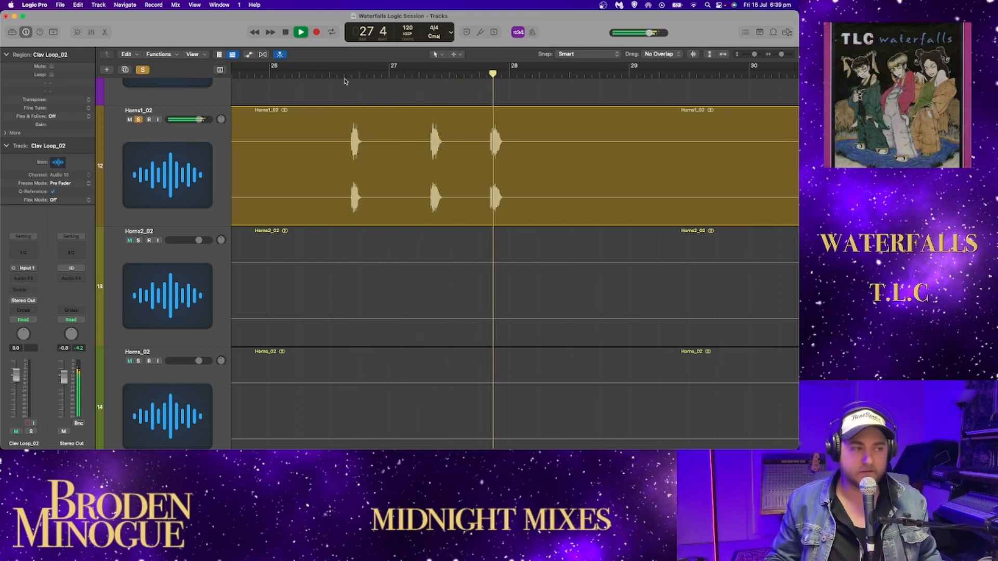
key("space")
- Play the soloed Horns1_02 phrase from bar 31 beat 4 through its long swell, stopping at bar 34 beat 3
scroll(559, 187, "right", 8)
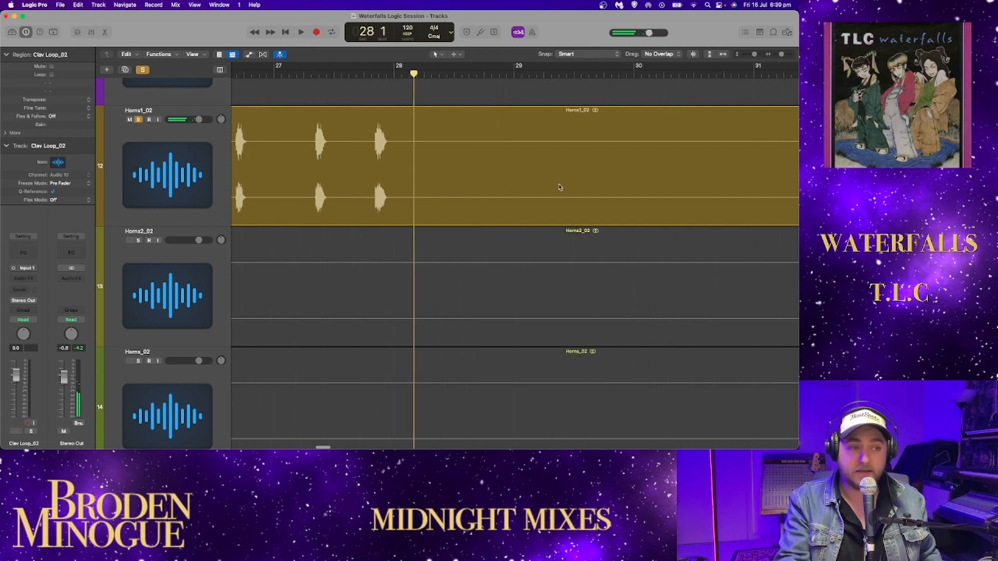
left_click(625, 74)
left_click_drag(623, 74, 619, 74)
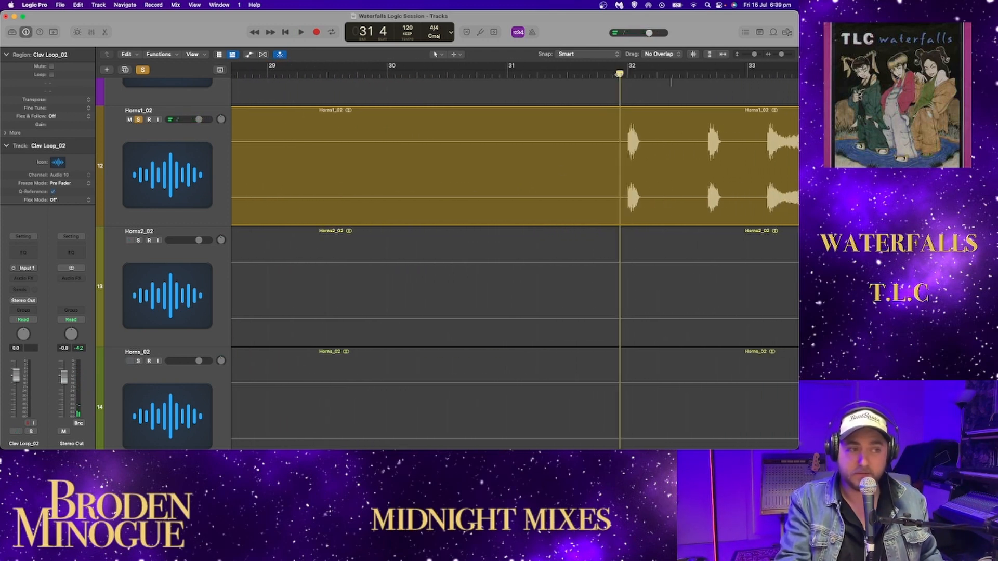
key("space")
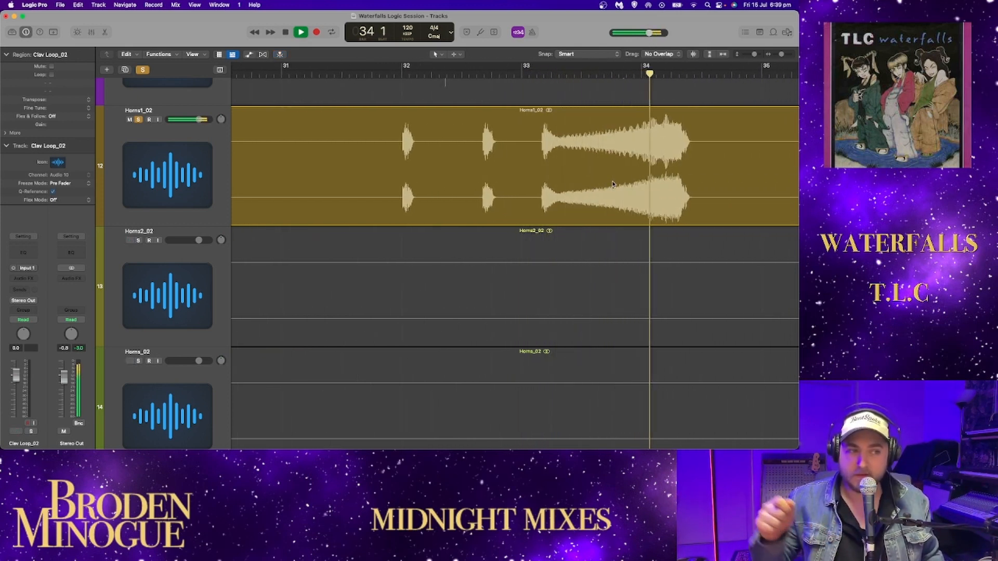
key("space")
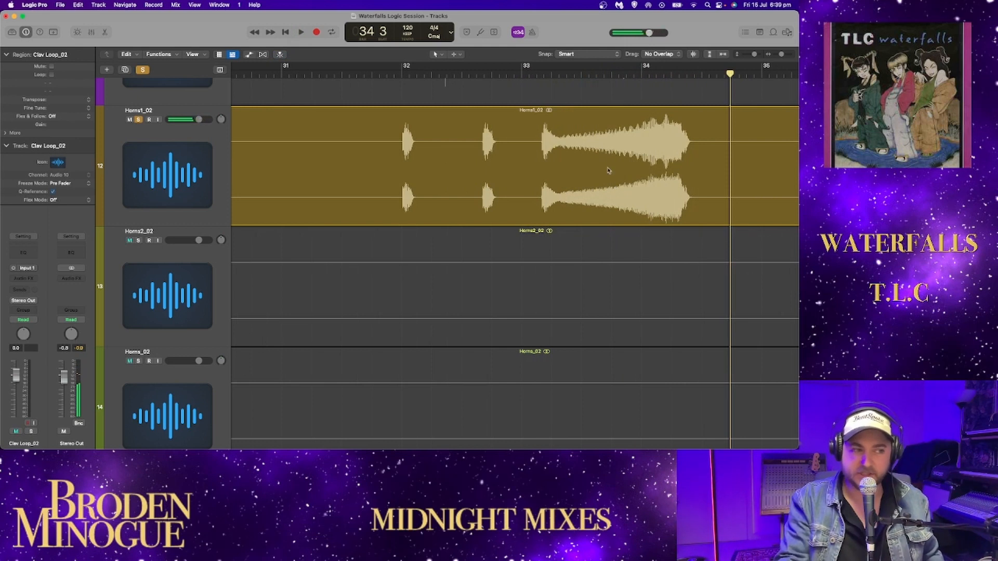
- Replay the soloed Horns1_02 swell from bar 33 twice, stopping at bar 34 beat 3 each time
key("space")
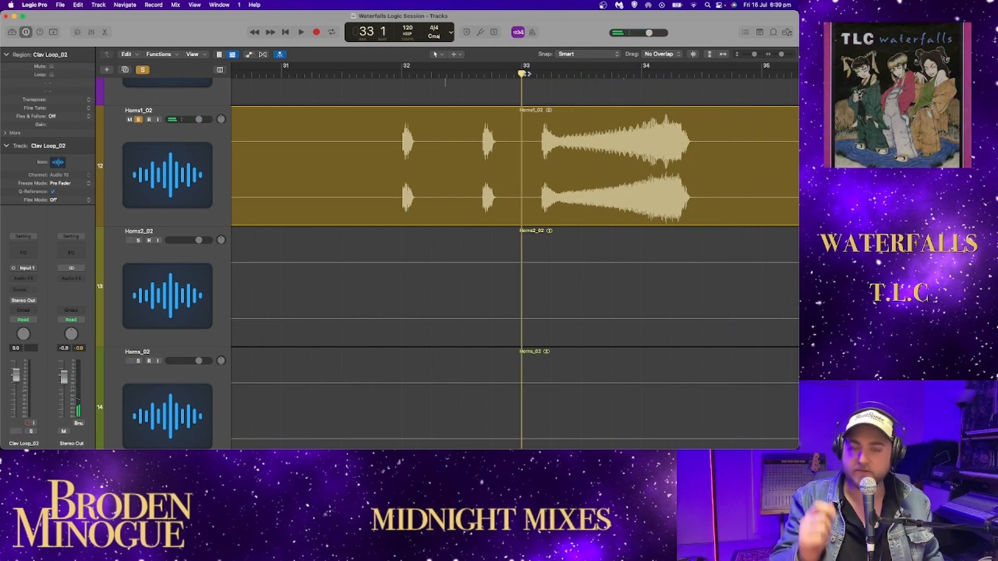
key("space")
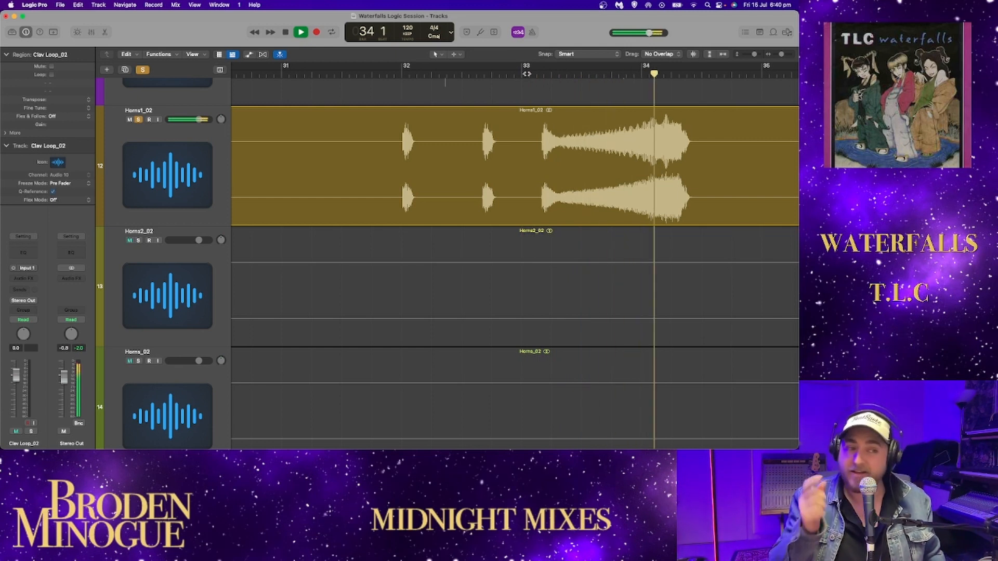
key("space")
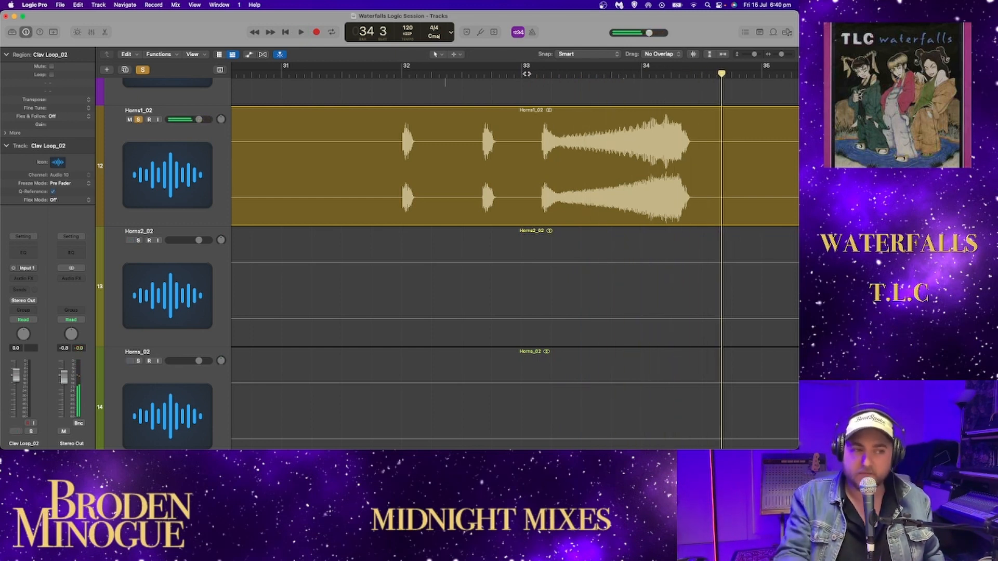
key("space")
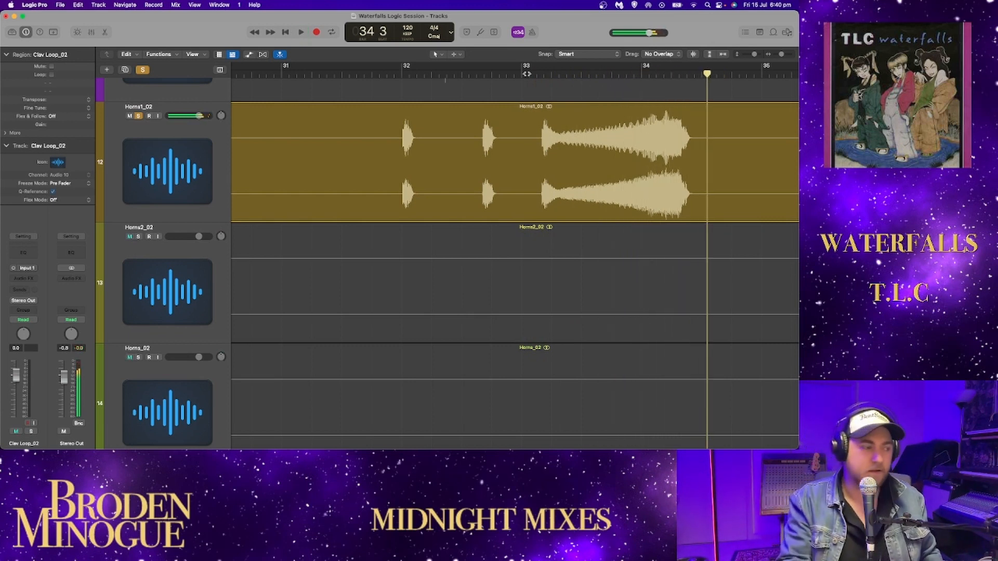
- Audition the Horns1_02 stabs from bar 37 and the phrase from bar 42 beat 3, adding Horns2_02 to the solo and stopping at bar 45 beat 2
scroll(634, 132, "right", 10)
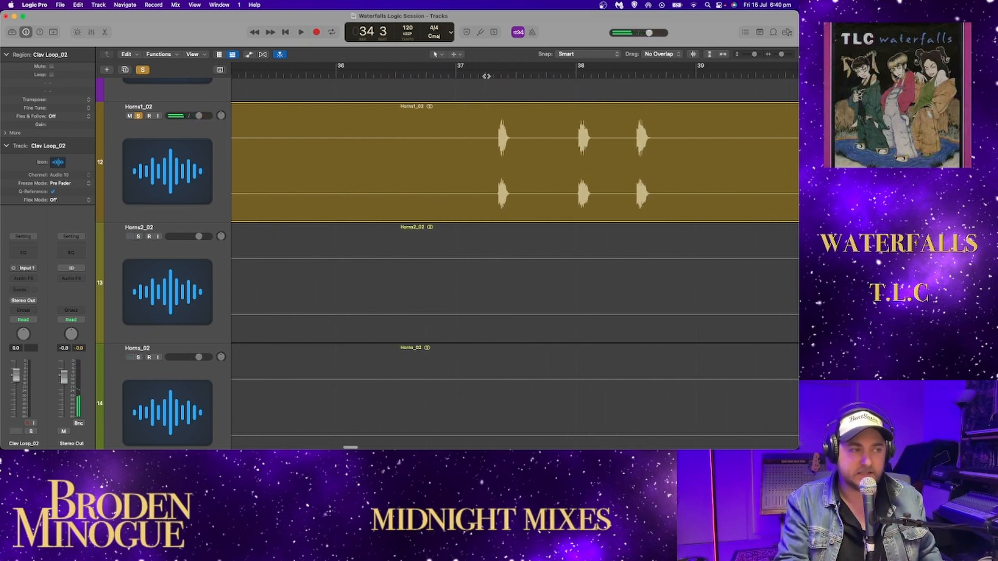
scroll(574, 153, "right", 15)
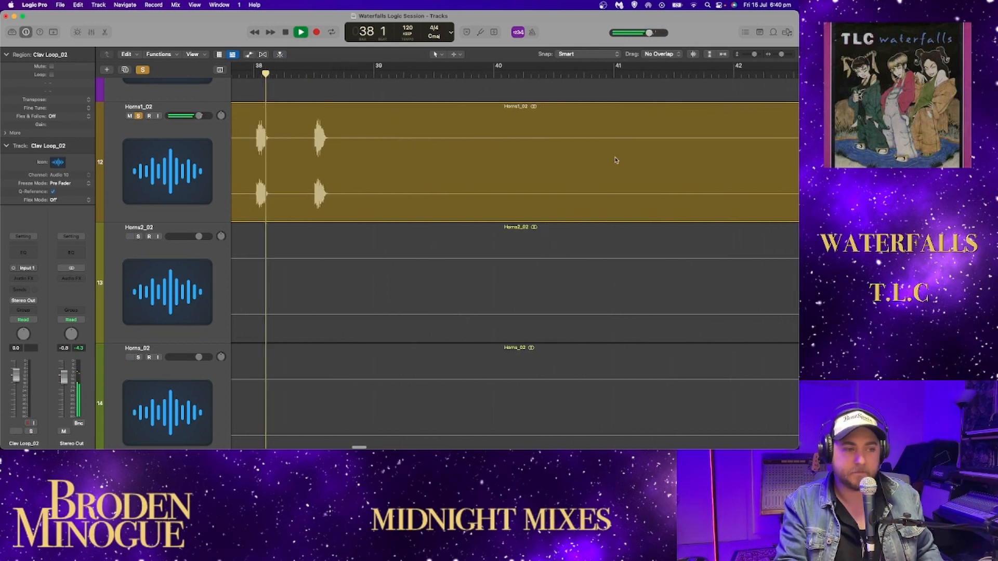
scroll(542, 138, "left", 2)
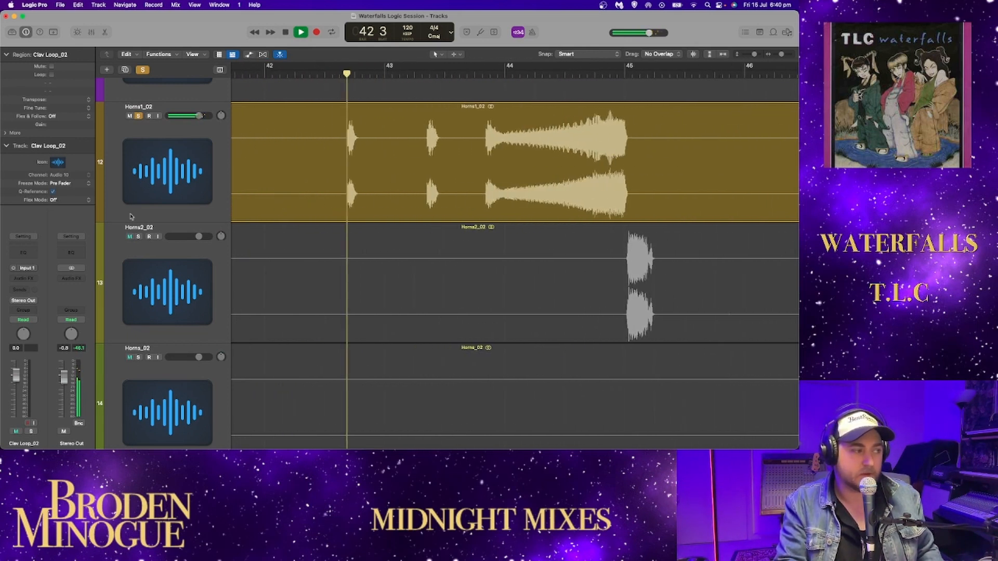
left_click(138, 236)
scroll(181, 202, "left", 2)
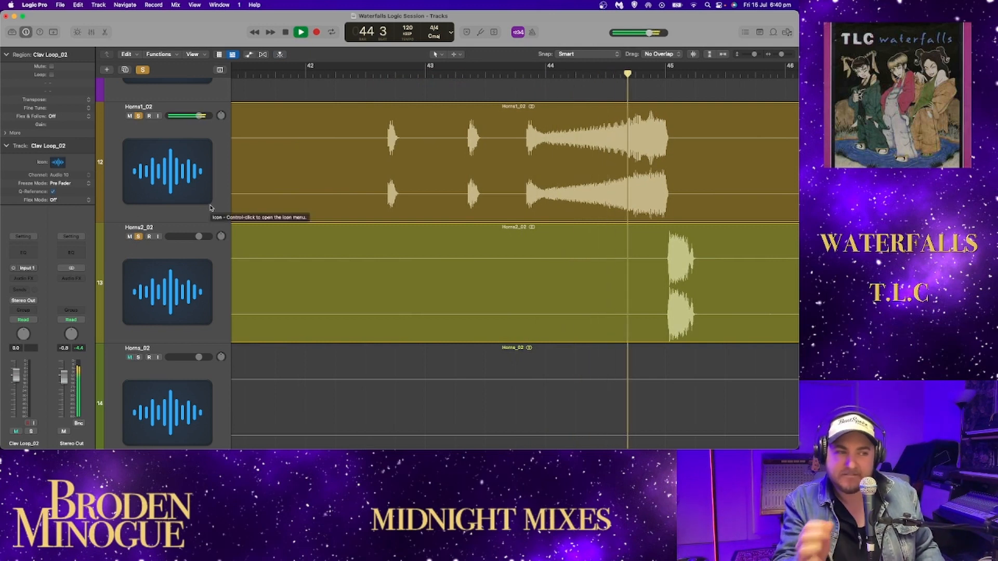
- Clear the Horns1_02 solo and play the Horns2_02 hit at bar 45 alone, stopping at bar 46 beat 2
left_click(138, 115)
double_click(647, 76)
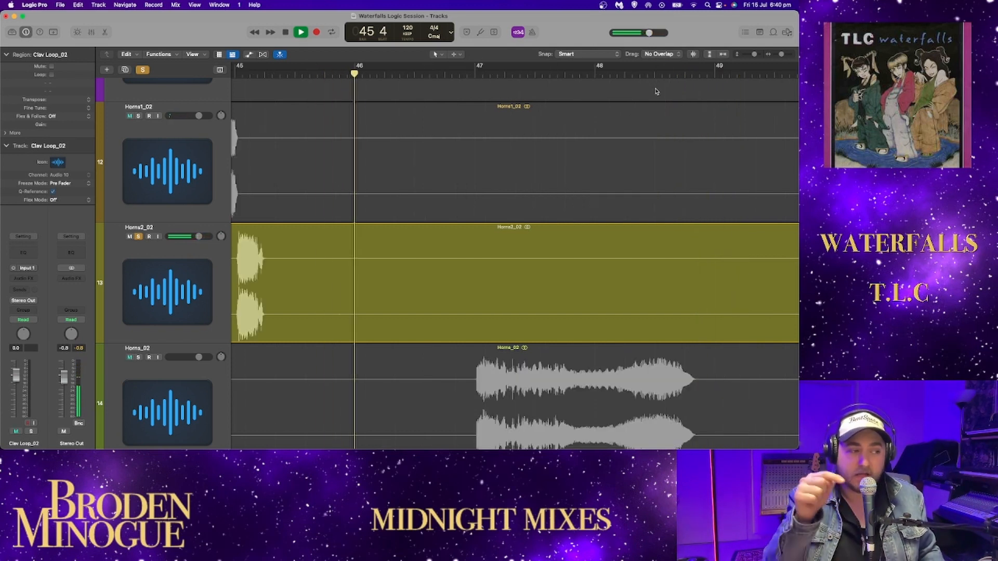
key("space")
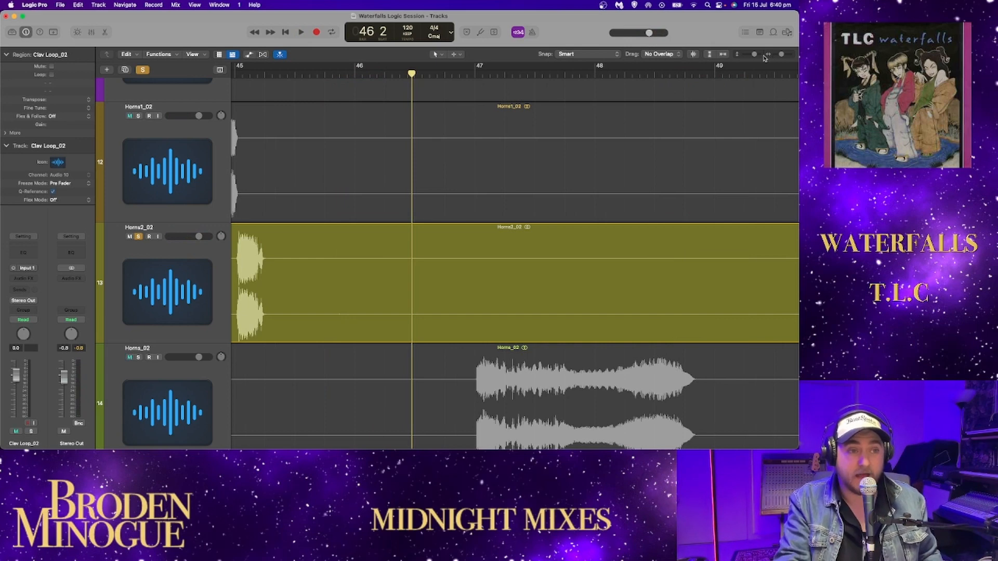
- Play from bar 44 beat 2, adding Horns_02 to the solo and clearing Horns2_02 so Horns_02 plays alone
left_click_drag(755, 54, 754, 54)
scroll(659, 144, "down", 5)
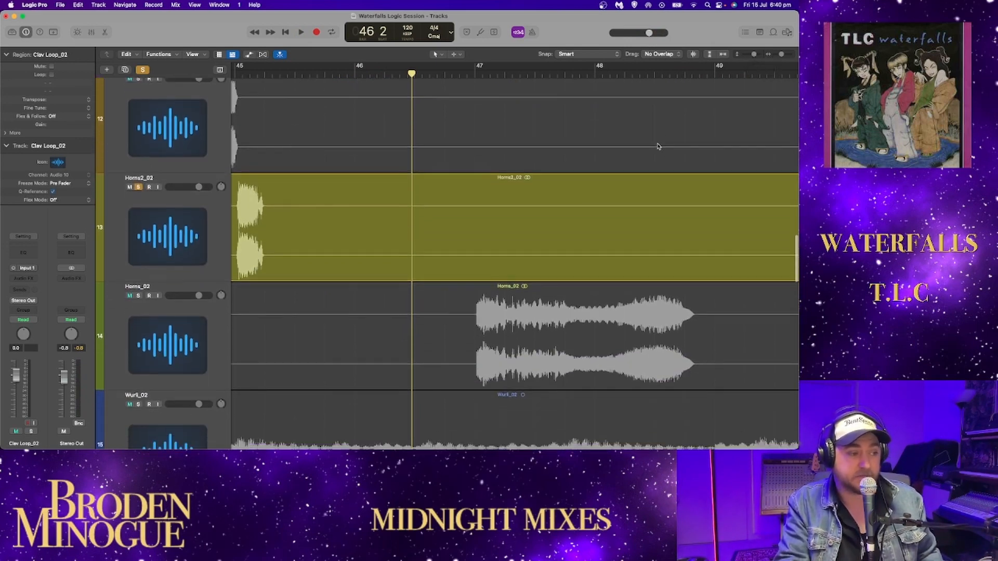
scroll(356, 253, "left", 5)
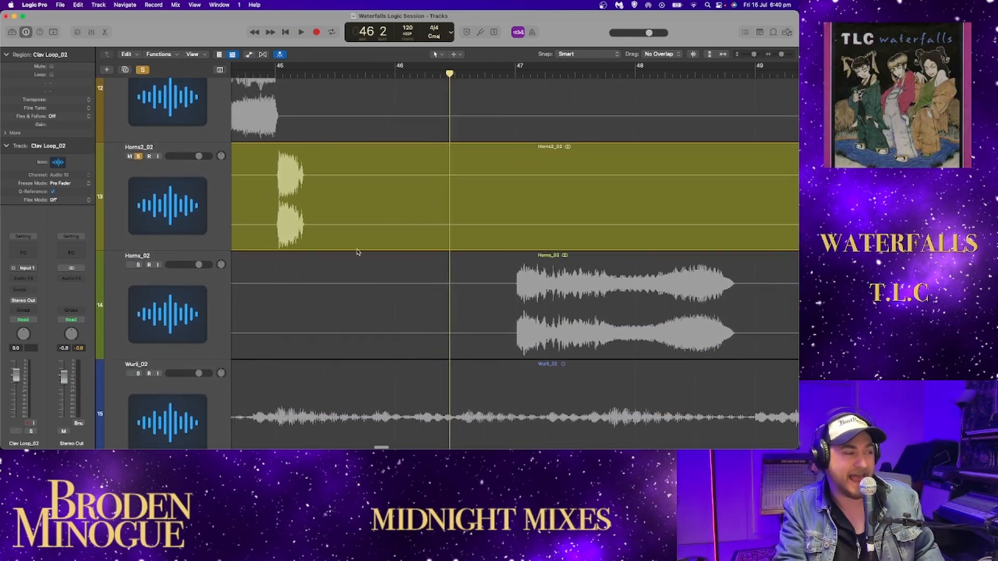
scroll(356, 253, "left", 1)
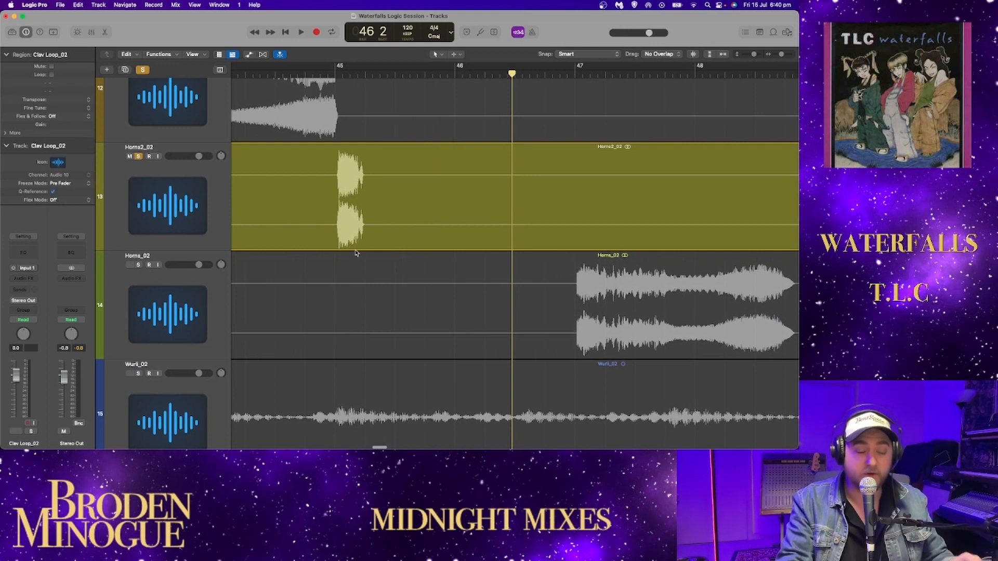
left_click(246, 74)
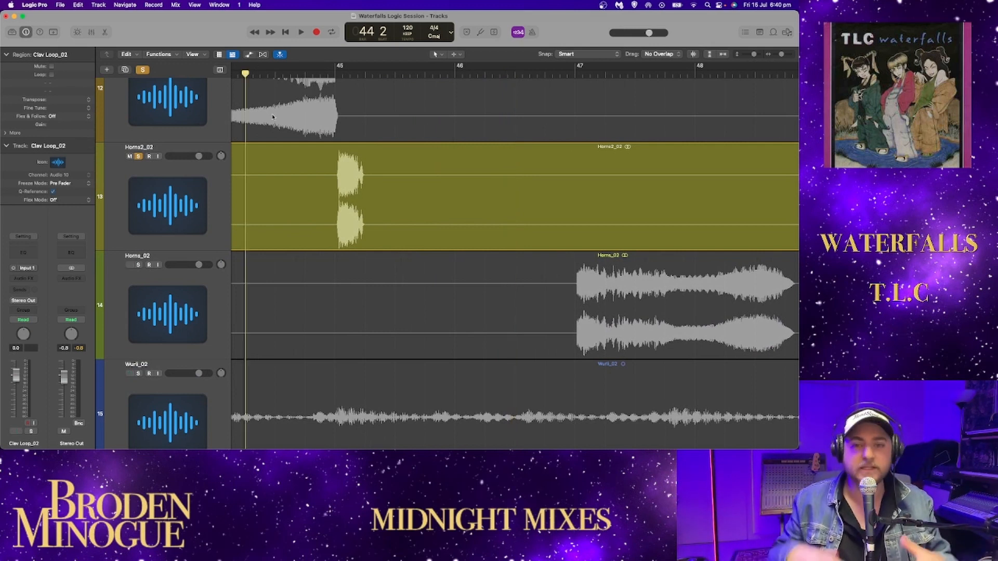
key("space")
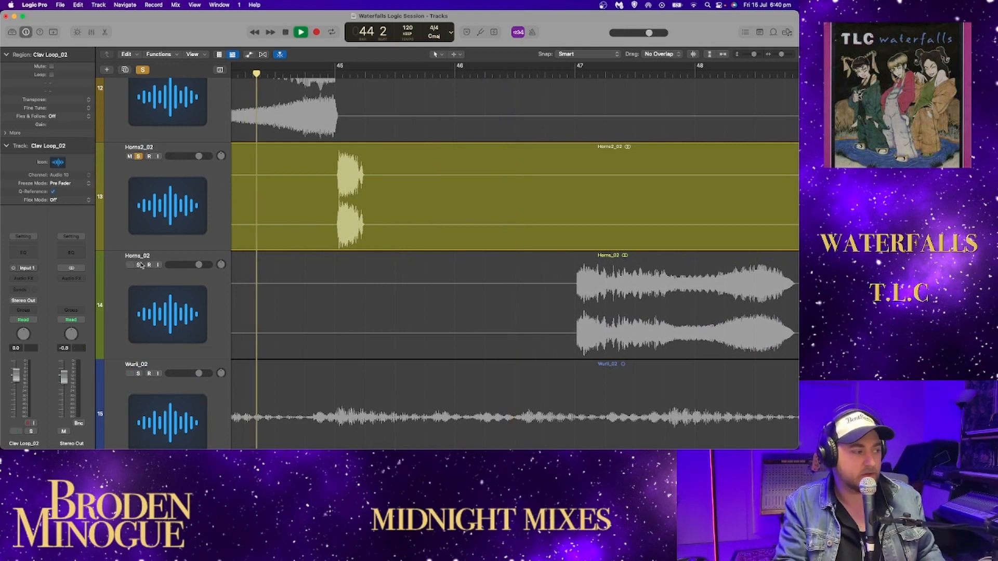
left_click(138, 265)
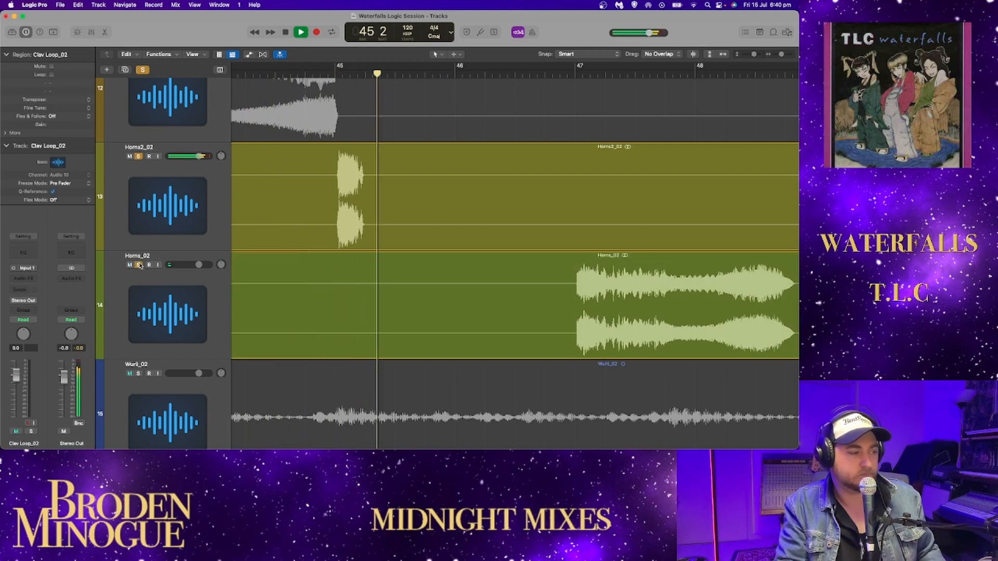
left_click(139, 157)
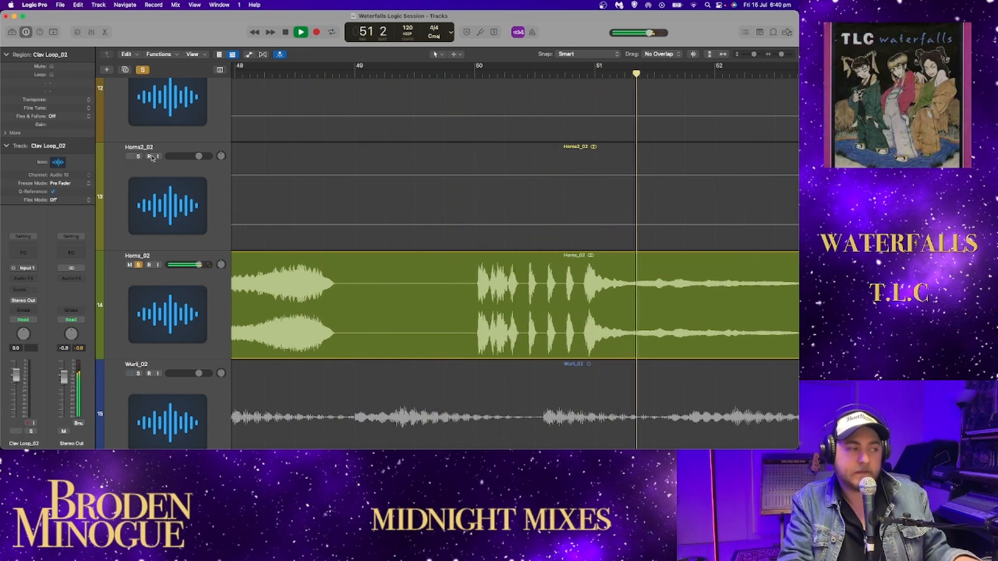
- Solo Horns1_02 and Horns2_02 alongside Horns_02 while playback runs on from bar 52
left_click_drag(780, 55, 777, 56)
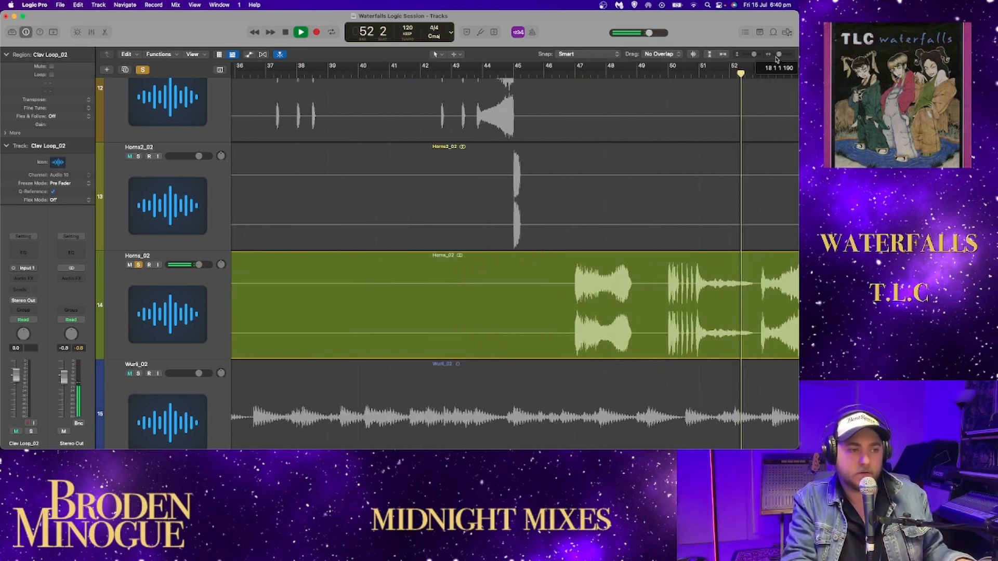
scroll(646, 176, "right", 12)
scroll(587, 181, "left", 6)
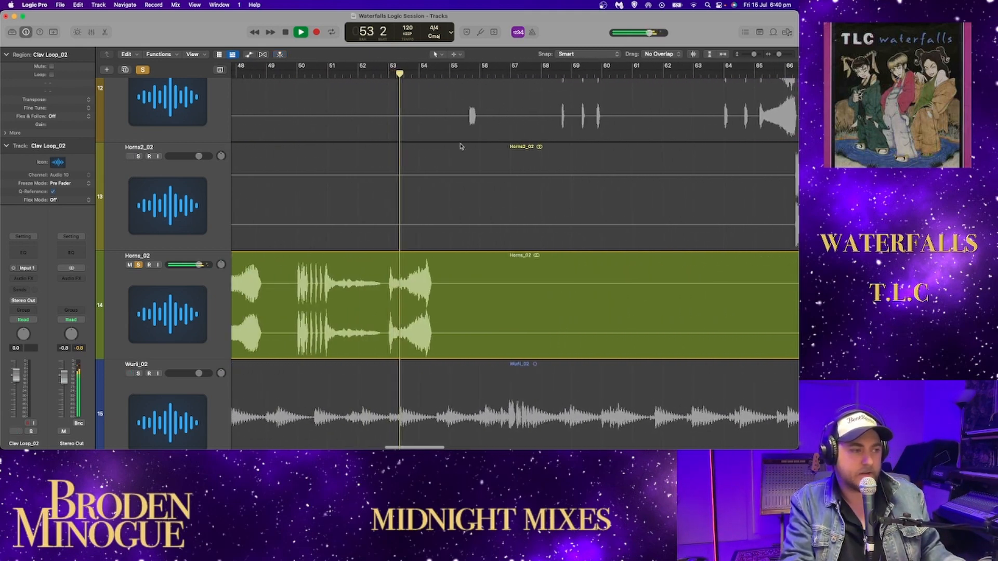
scroll(150, 153, "up", 2)
left_click(145, 90)
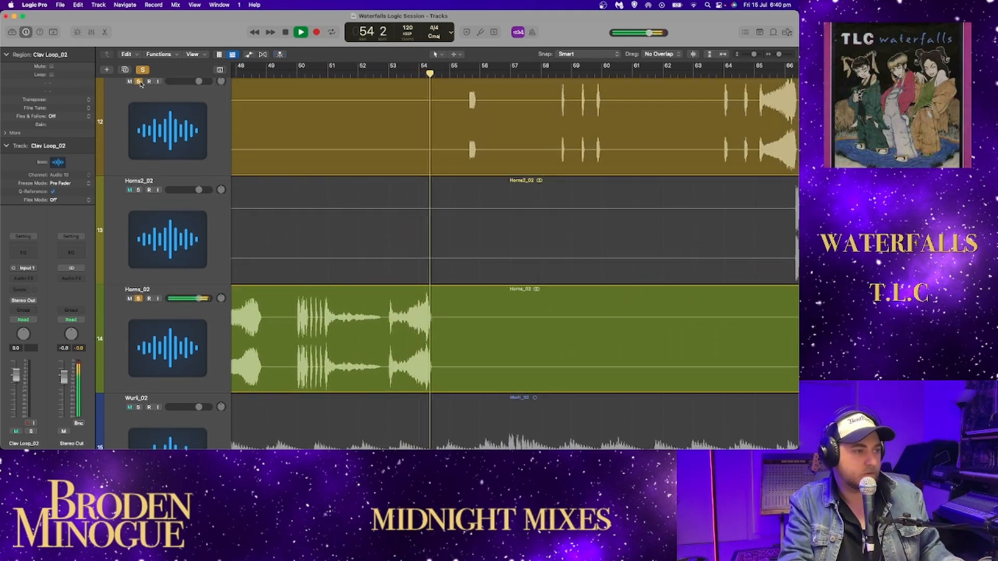
left_click(139, 190)
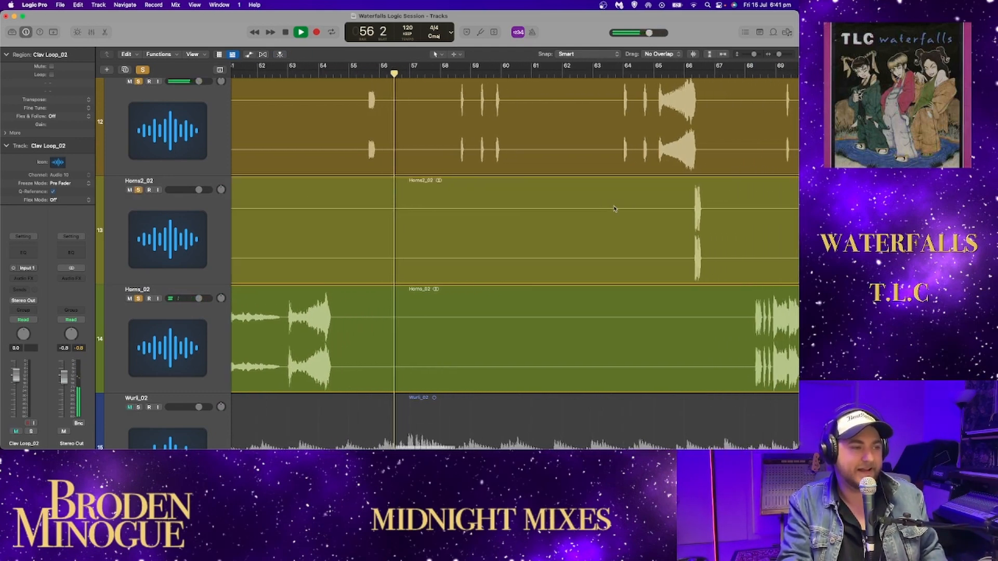
- Skip playback ahead with all three horn tracks soloed and listen through to bar 70 beat 4
left_click(557, 73)
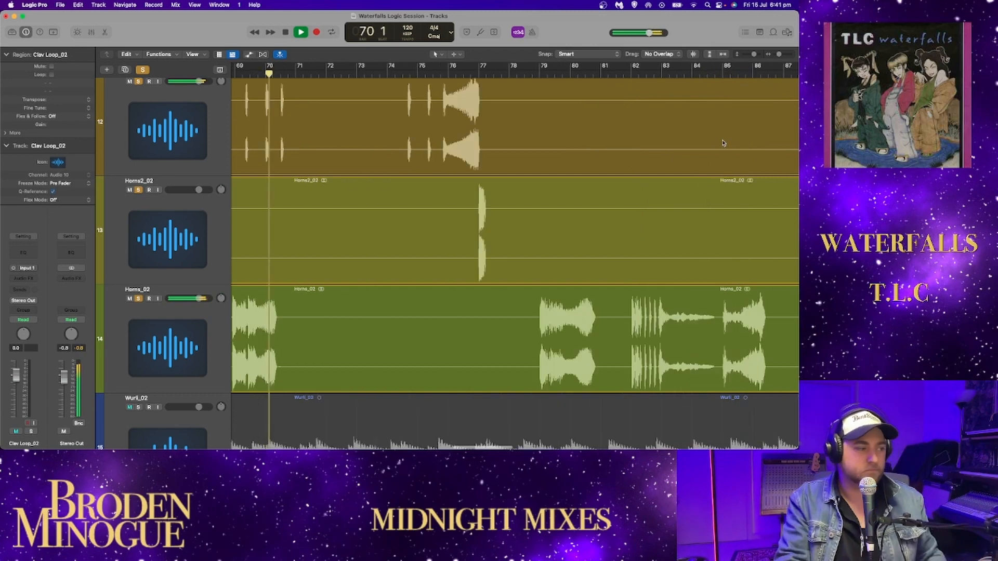
scroll(519, 191, "right", 3)
key("space")
- Replay the three soloed horn tracks from bar 68 beat 2 and stop at bar 70 beat 2
scroll(450, 192, "left", 3)
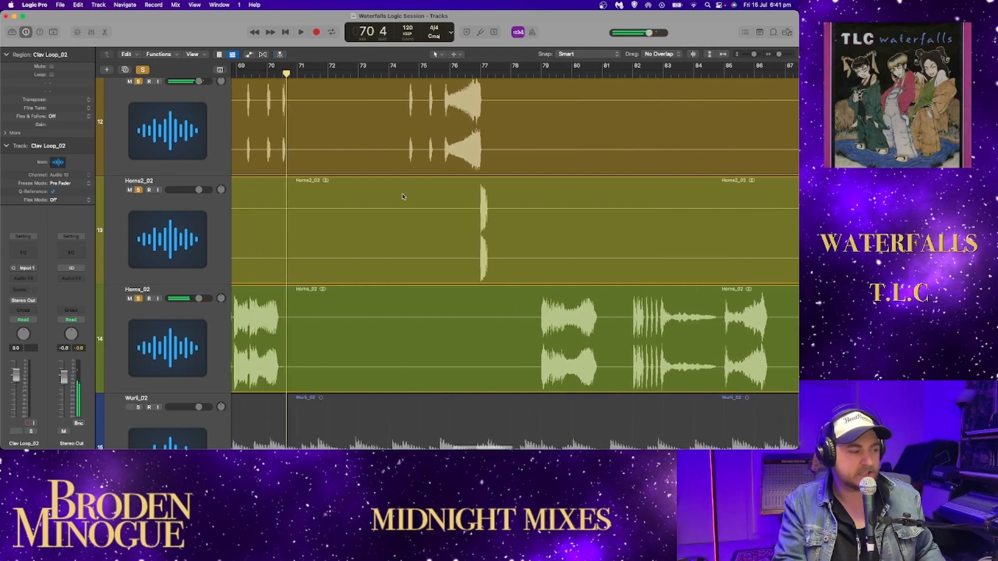
left_click(293, 74)
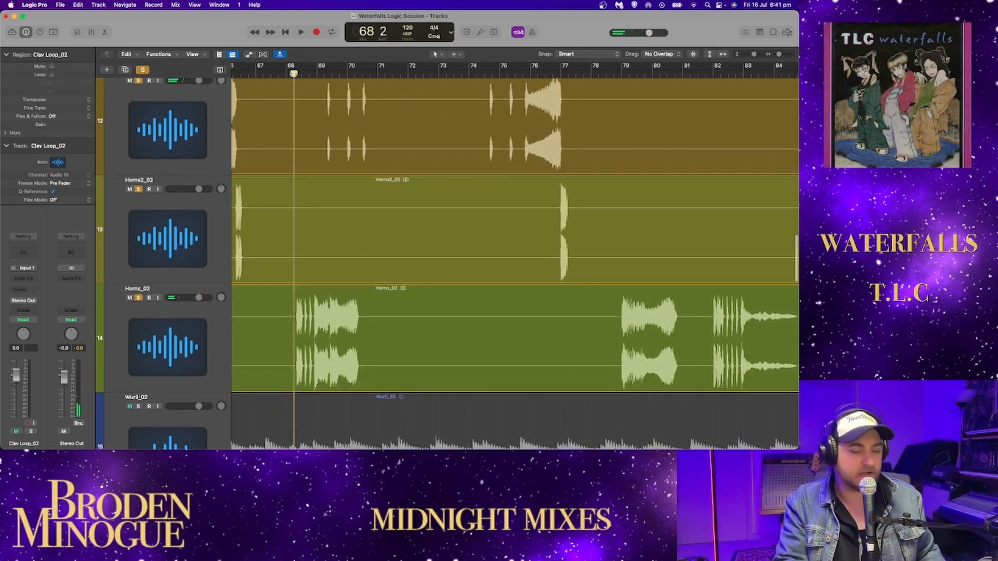
key("space")
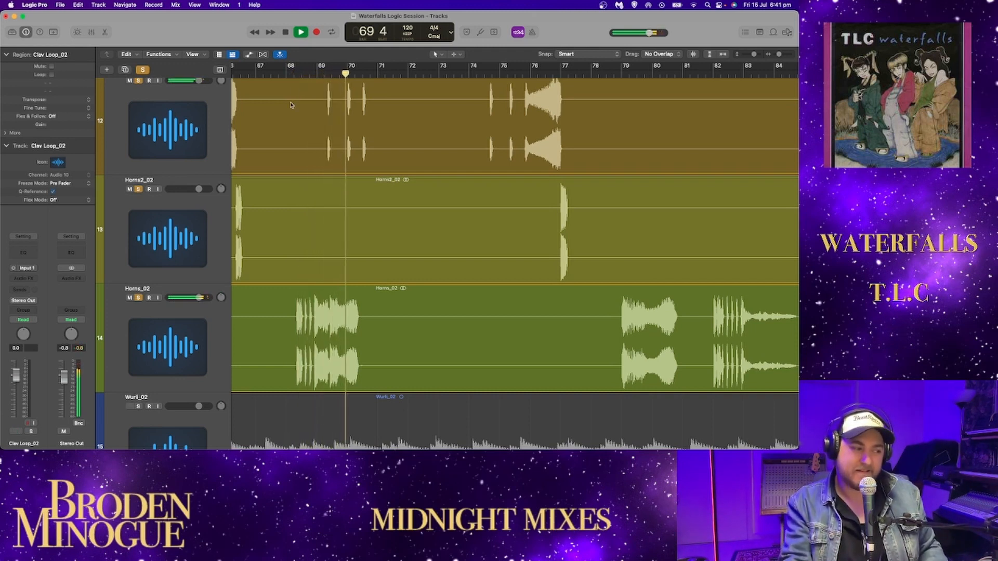
key("space")
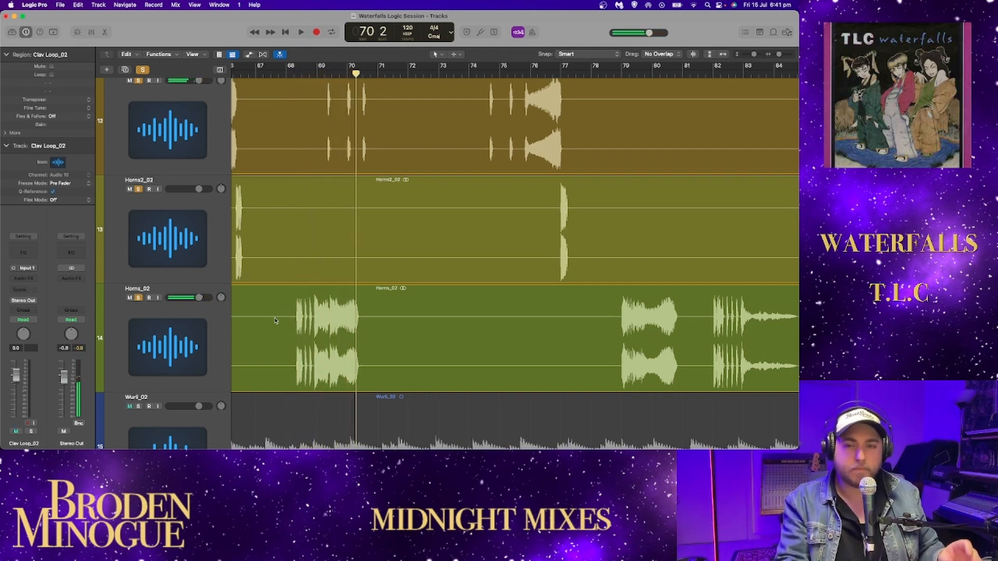
- Solo only Horns_02 and replay its bar 68 phrase, stopping at bar 70 beat 2
left_click(139, 298, "alt")
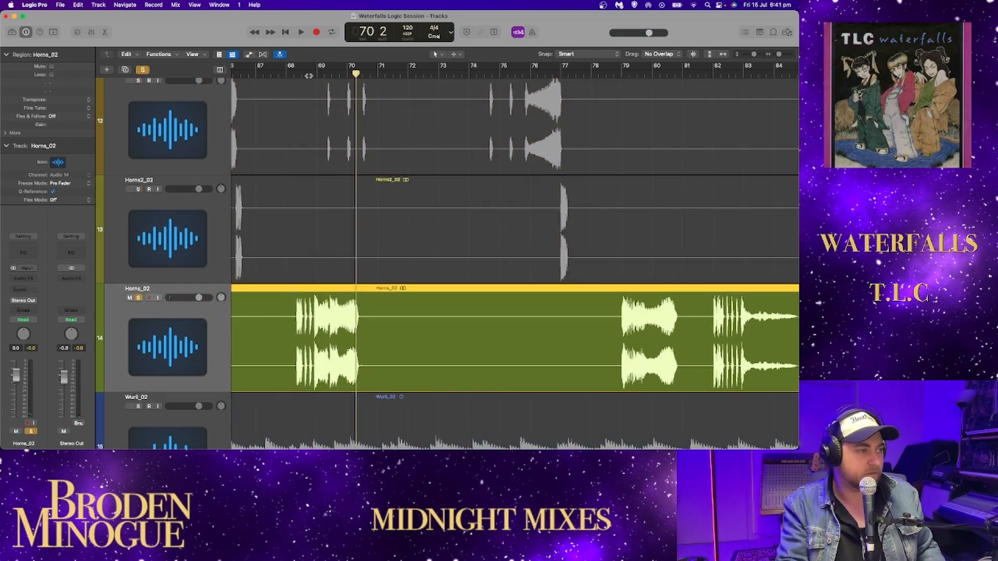
key("space")
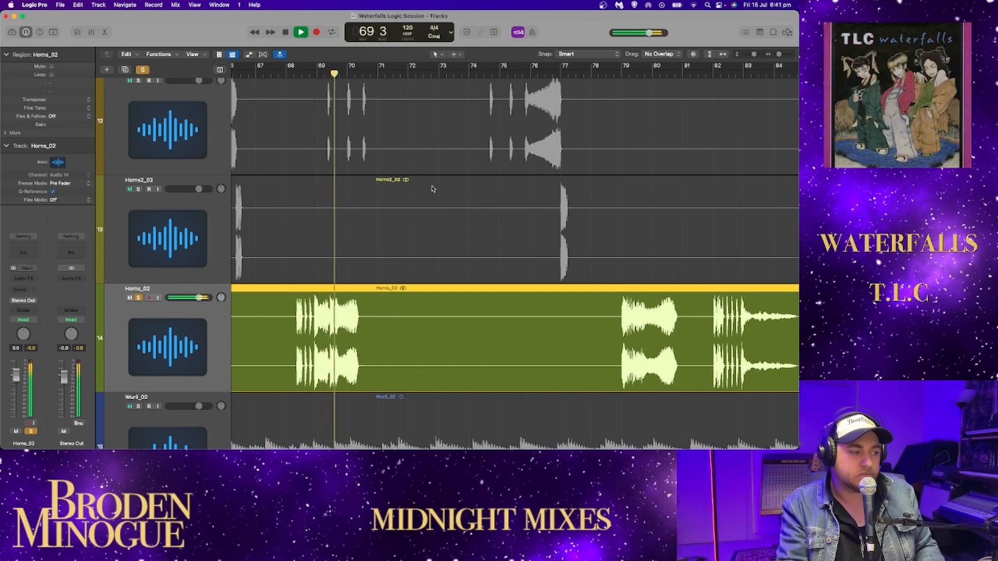
key("space")
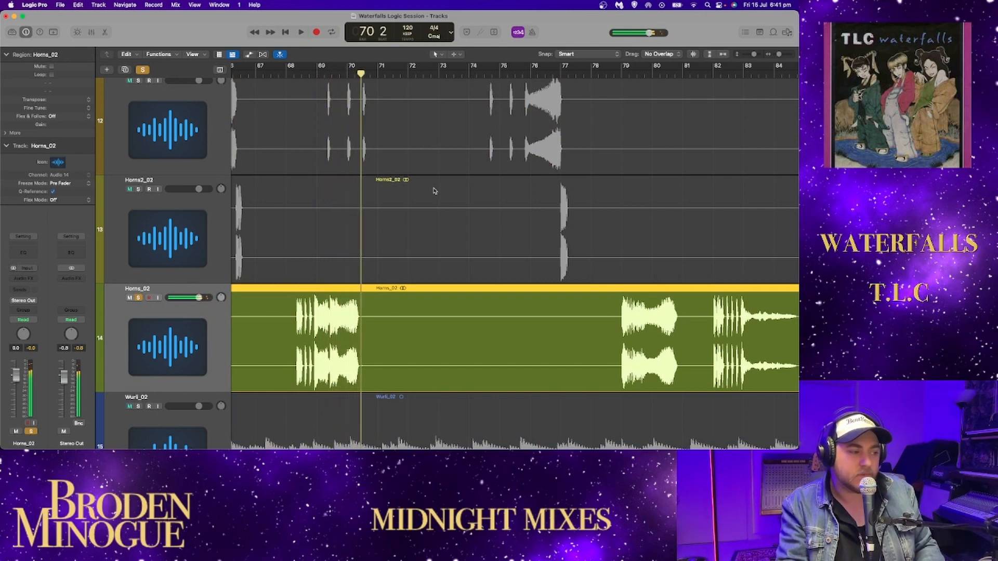
- Enlarge the Horns_02 waveform around bars 68 to 70 and play the phrase again, stopping at bar 70 beat 2
scroll(401, 251, "left", 2)
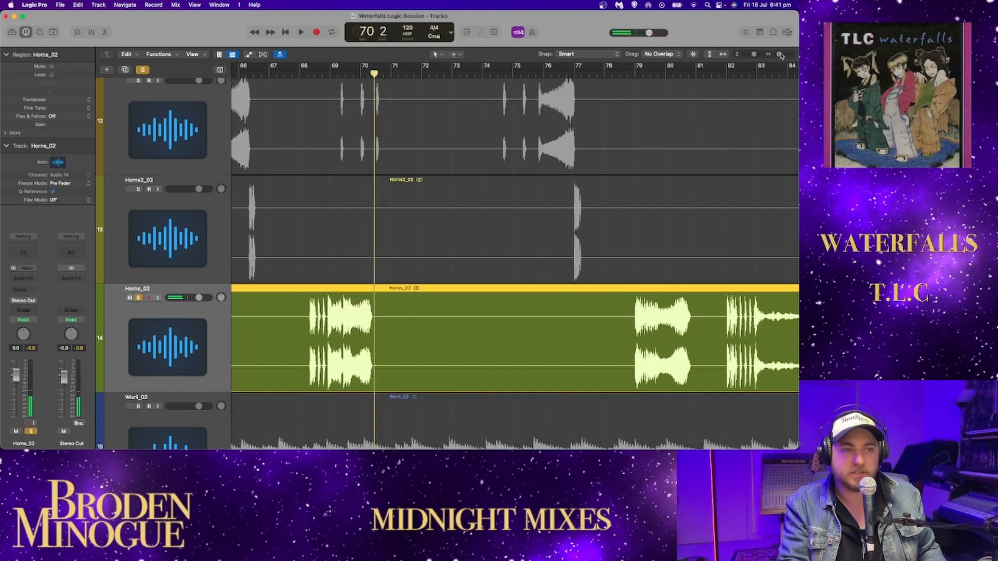
left_click_drag(781, 57, 785, 56)
scroll(545, 207, "down", 5)
scroll(532, 211, "left", 10)
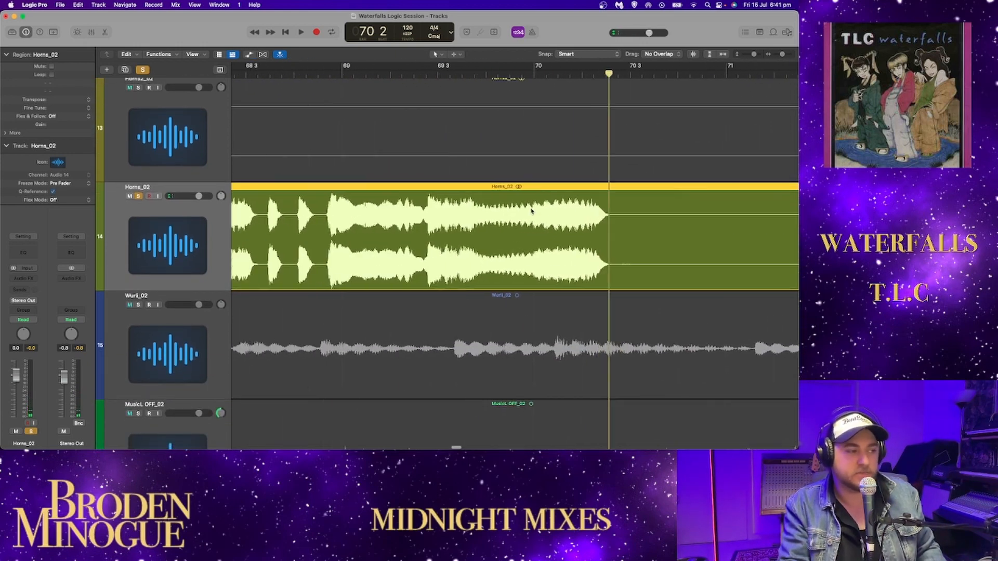
scroll(532, 211, "left", 4)
left_click(365, 72)
key("space")
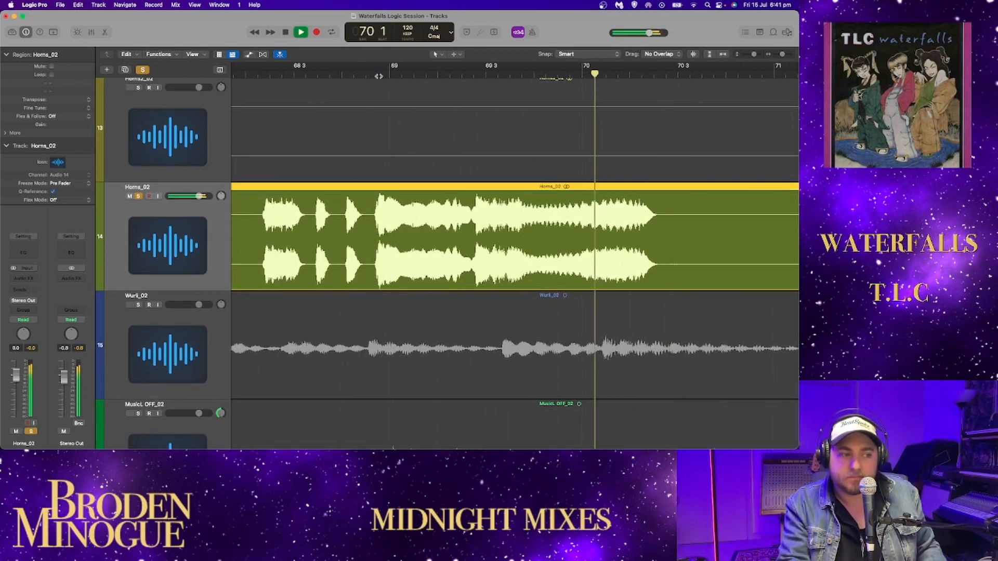
key("space")
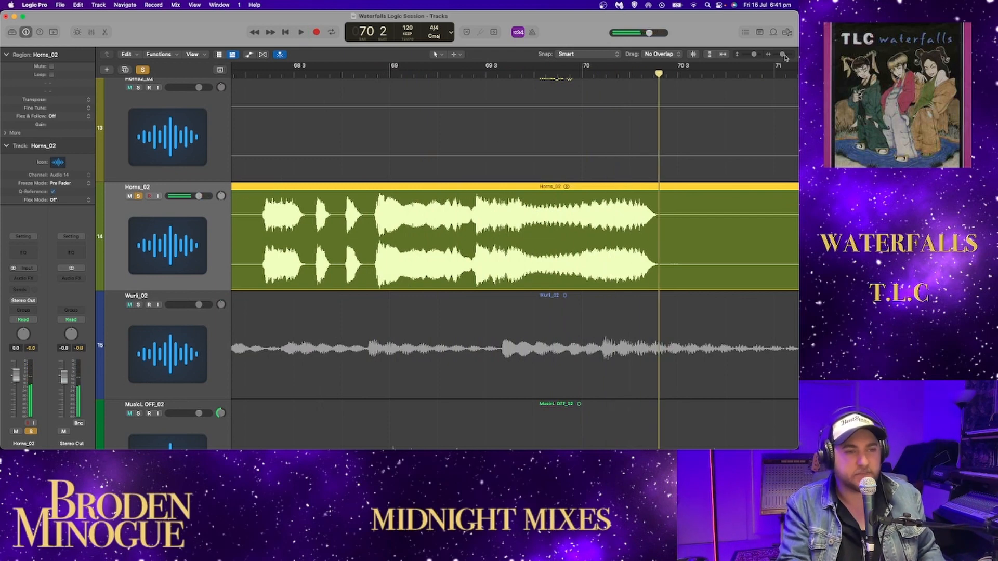
- Solo Horns2_02 together with Horns_02 and play both from bar 118, stopping at bar 121 beat 3
left_click_drag(784, 55, 781, 56)
scroll(670, 135, "right", 3)
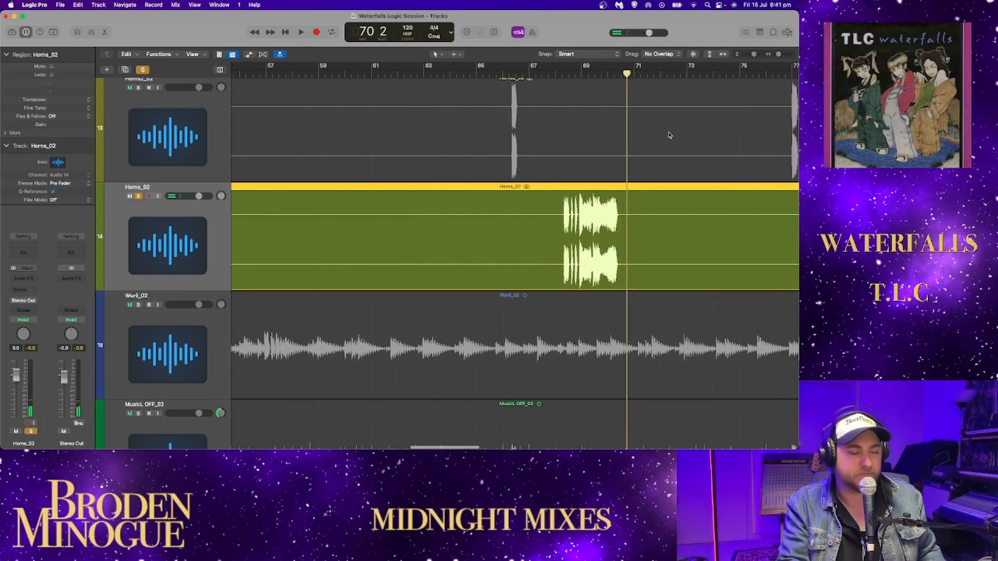
scroll(670, 135, "right", 5)
scroll(677, 134, "up", 3)
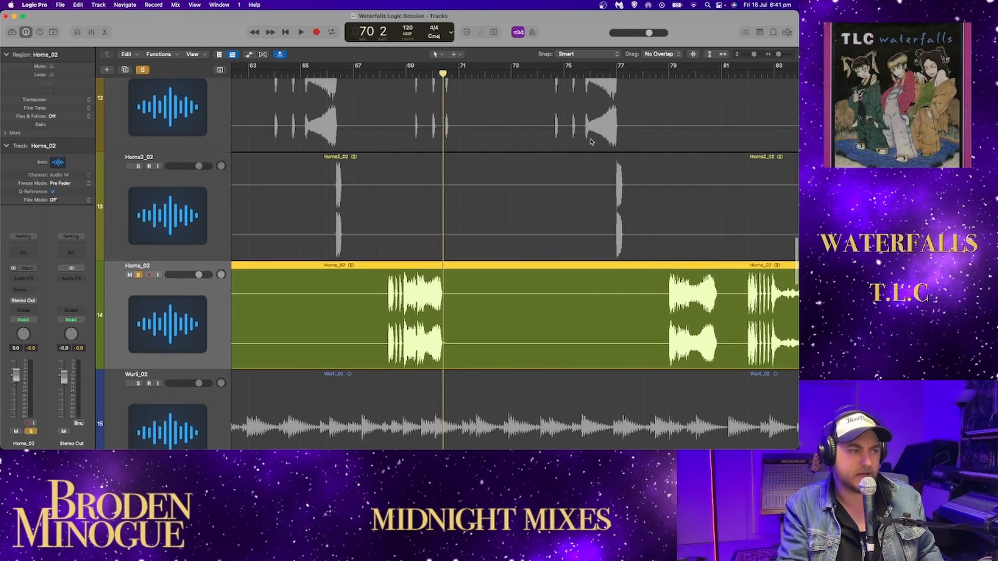
scroll(591, 141, "up", 2)
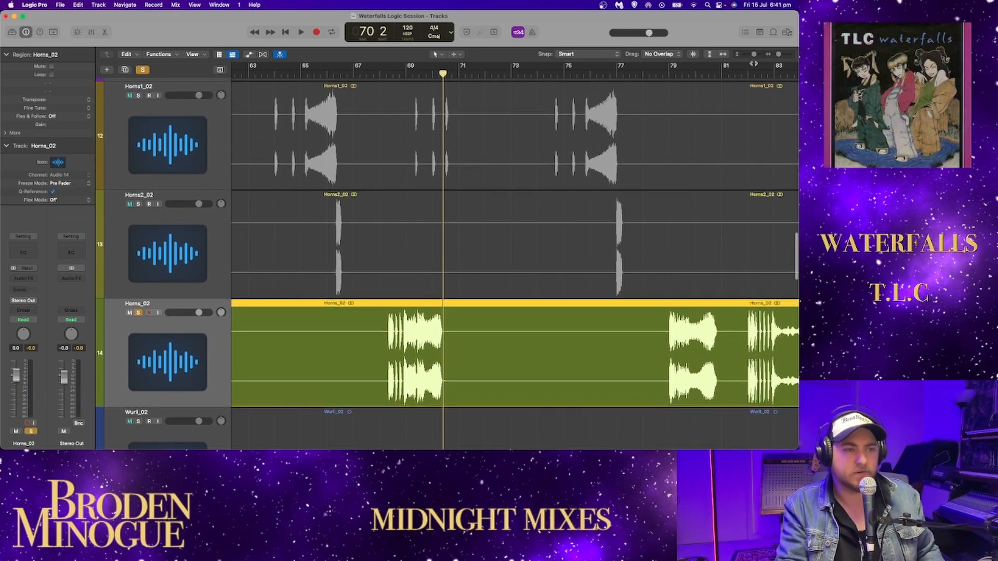
left_click_drag(779, 56, 773, 58)
left_click(612, 81)
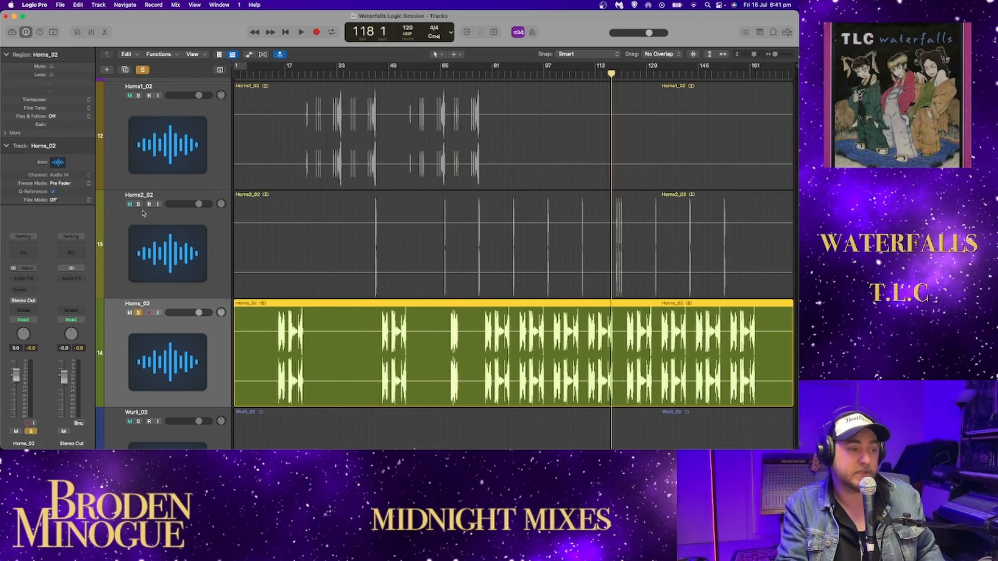
left_click(138, 204)
key("space")
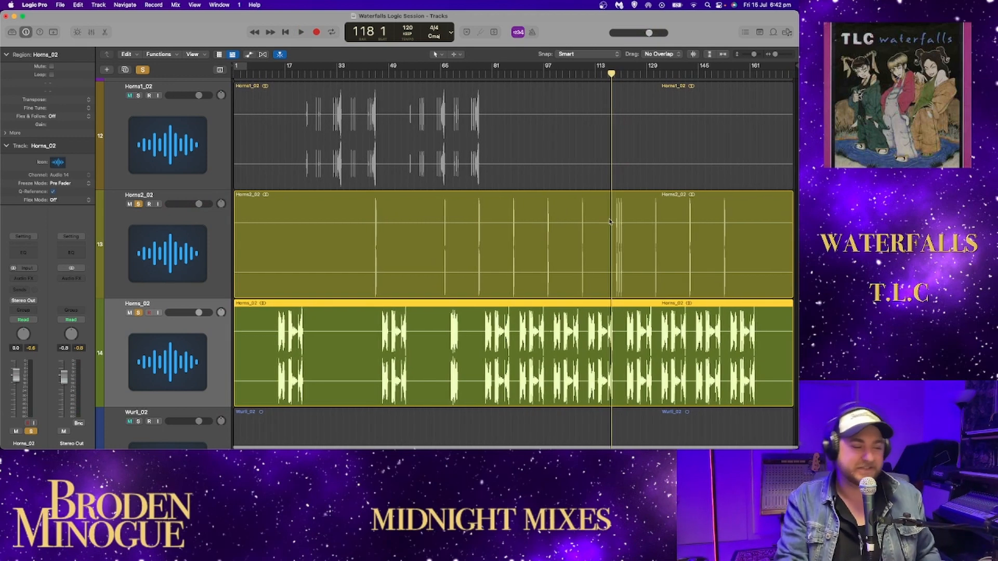
key("space")
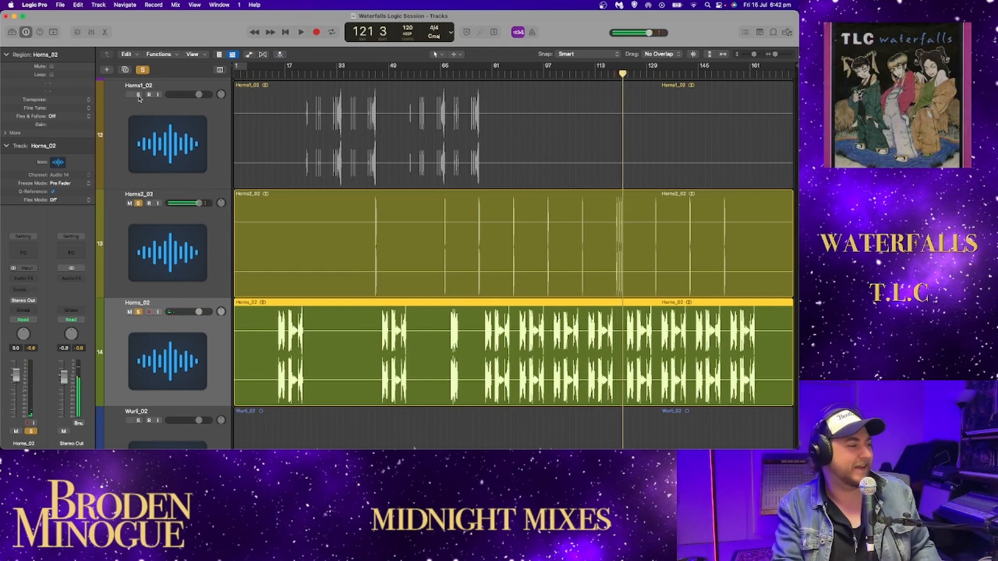
- Clear the solos on Horns2_02 and Horns_02
left_click(139, 203)
left_click(139, 311)
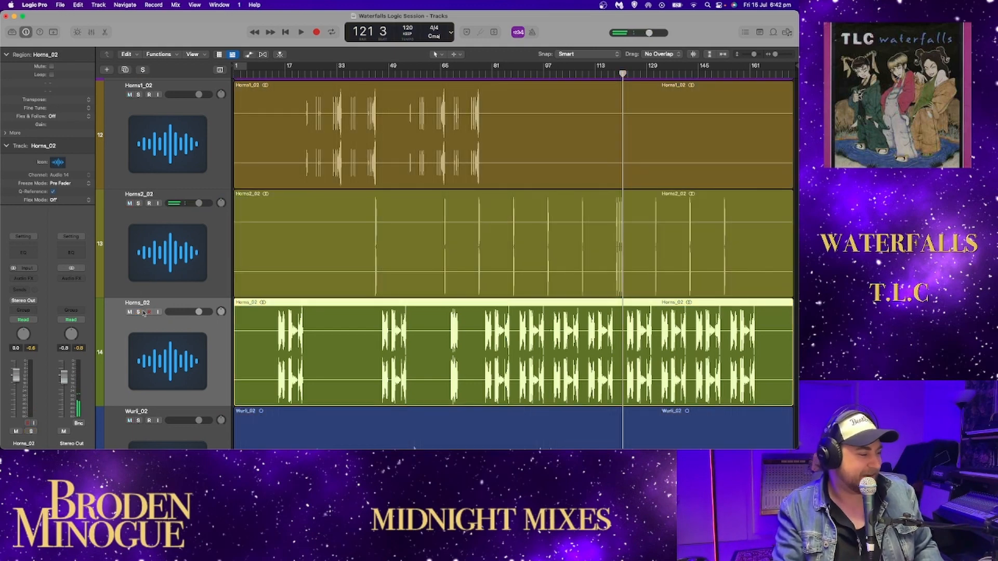
scroll(212, 239, "down", 5)
scroll(214, 236, "up", 1)
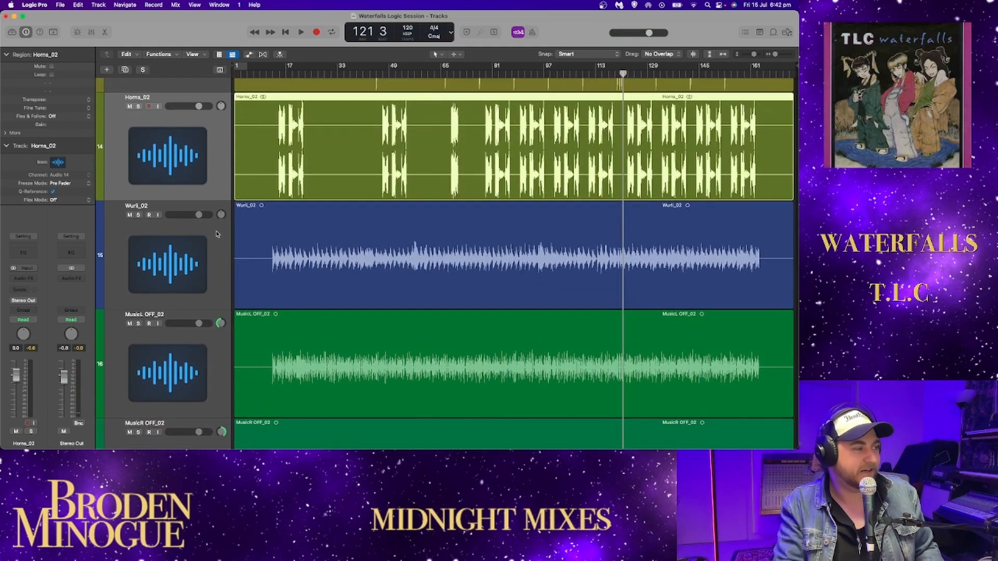
- Solo Wurli_02, play it from bar 12, and skip playback ahead to a few bars past bar 33
left_click(267, 66)
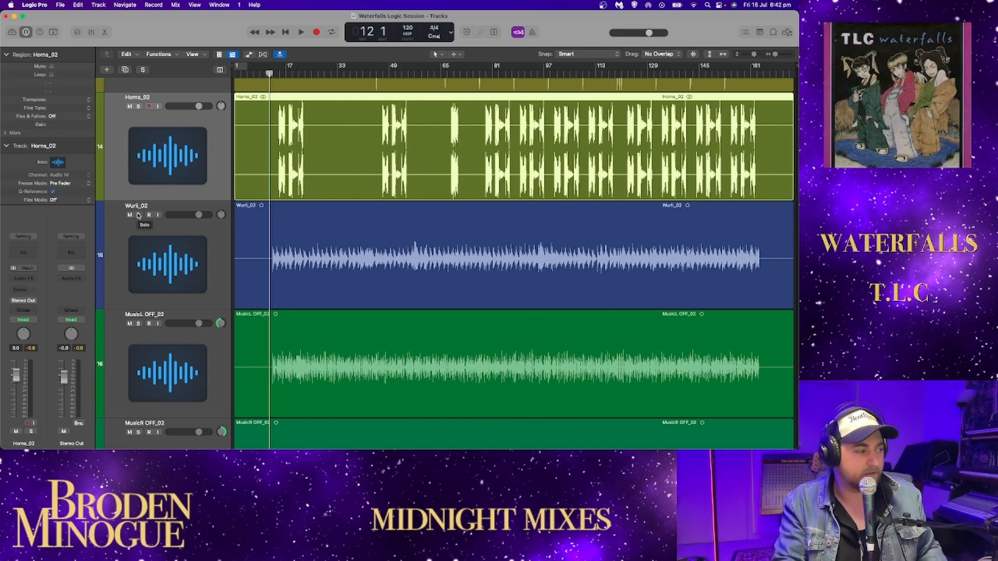
left_click(139, 215)
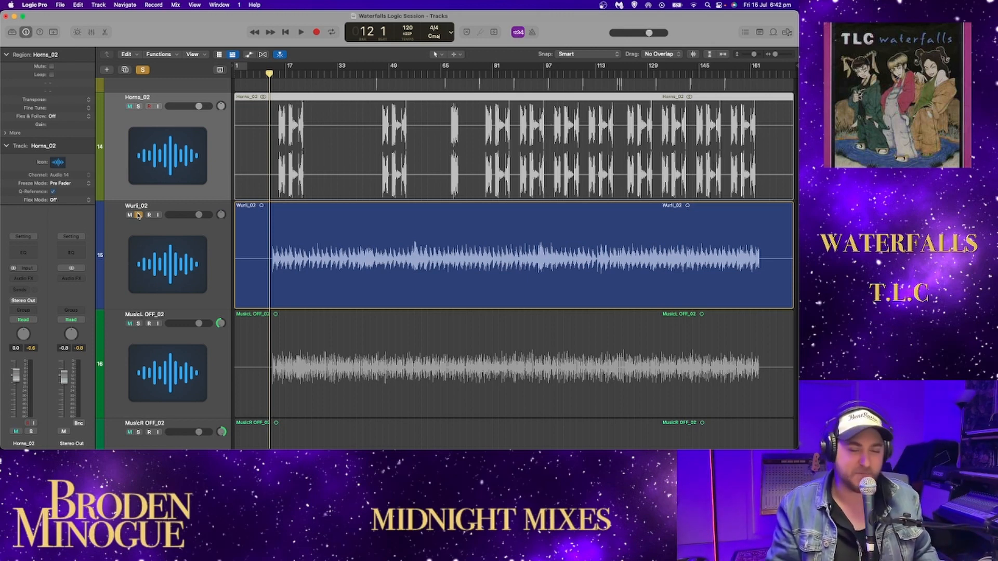
key("space")
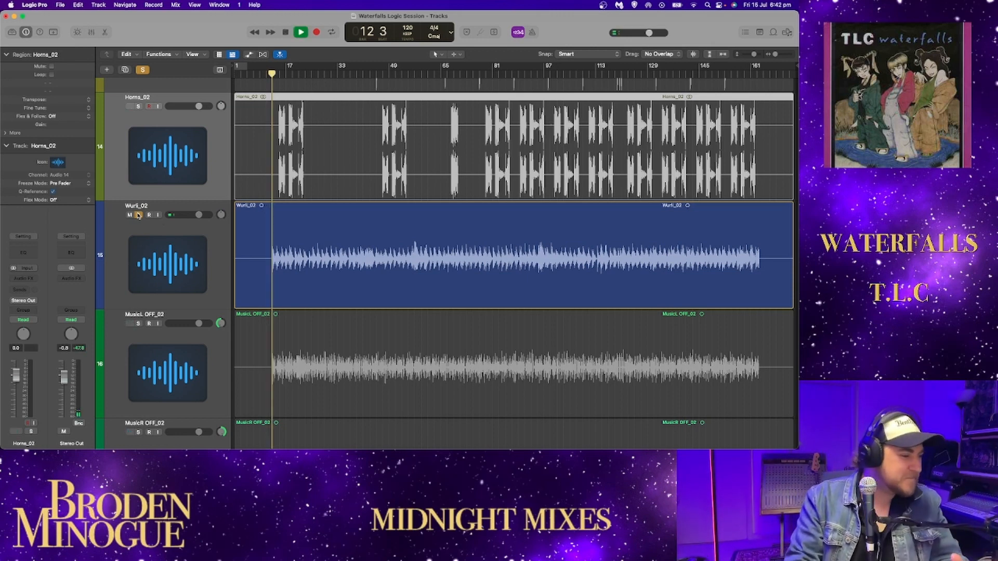
scroll(364, 236, "down", 1)
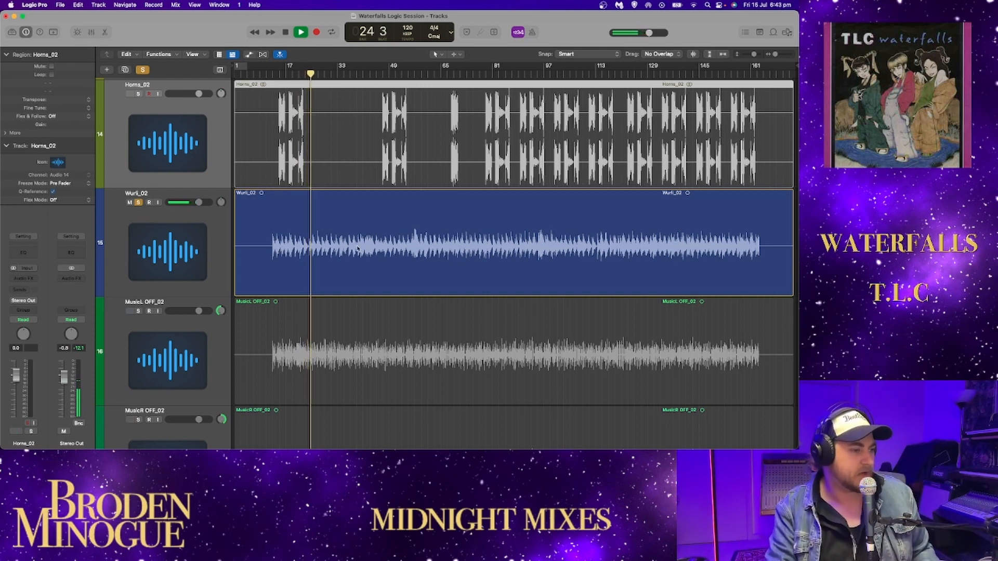
left_click(355, 75)
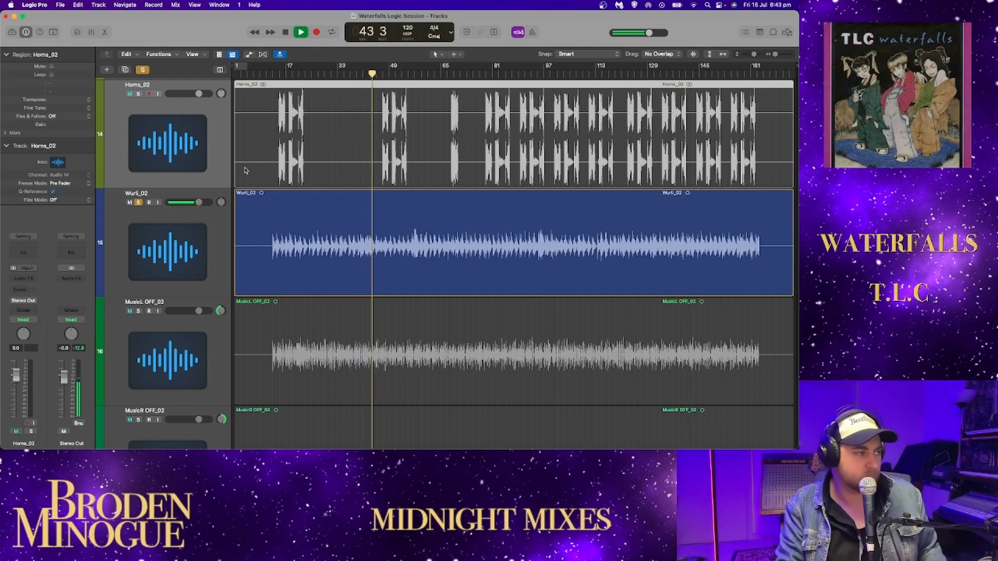
- Briefly add Bass OFF_02 to the soloed Wurli_02 during playback and take its solo off again
scroll(245, 170, "up", 10)
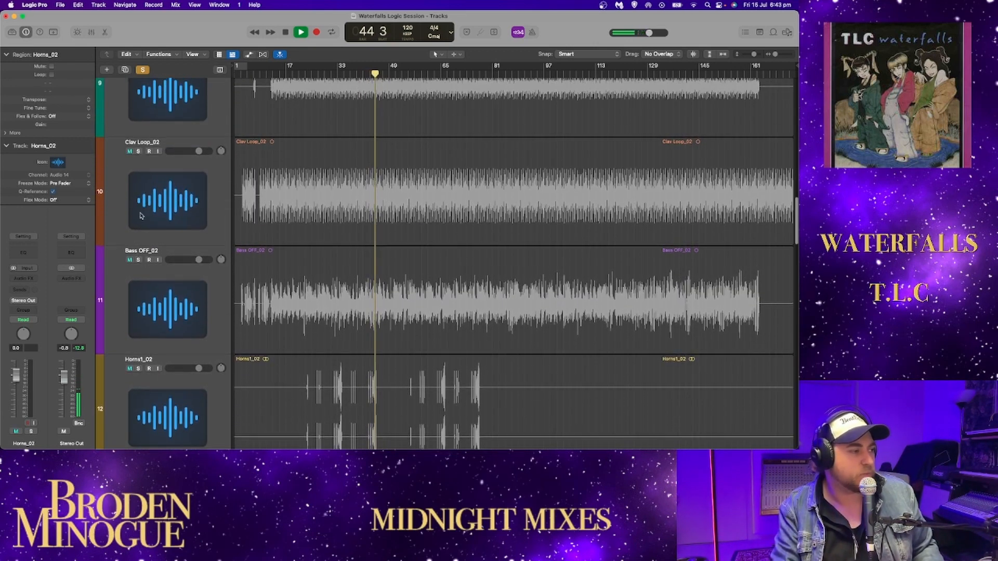
scroll(138, 264, "down", 1)
left_click(138, 259)
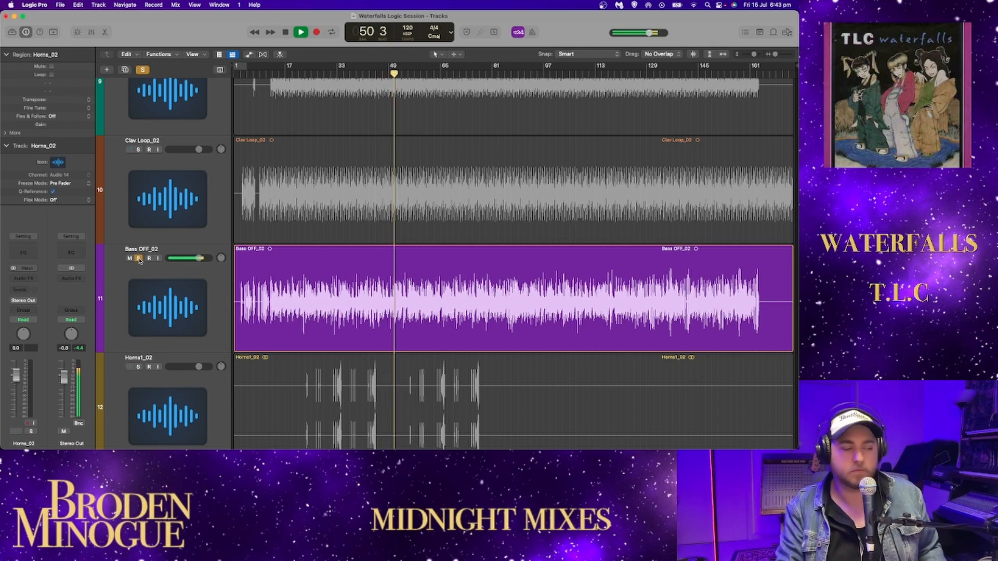
left_click(138, 258)
scroll(147, 167, "up", 6)
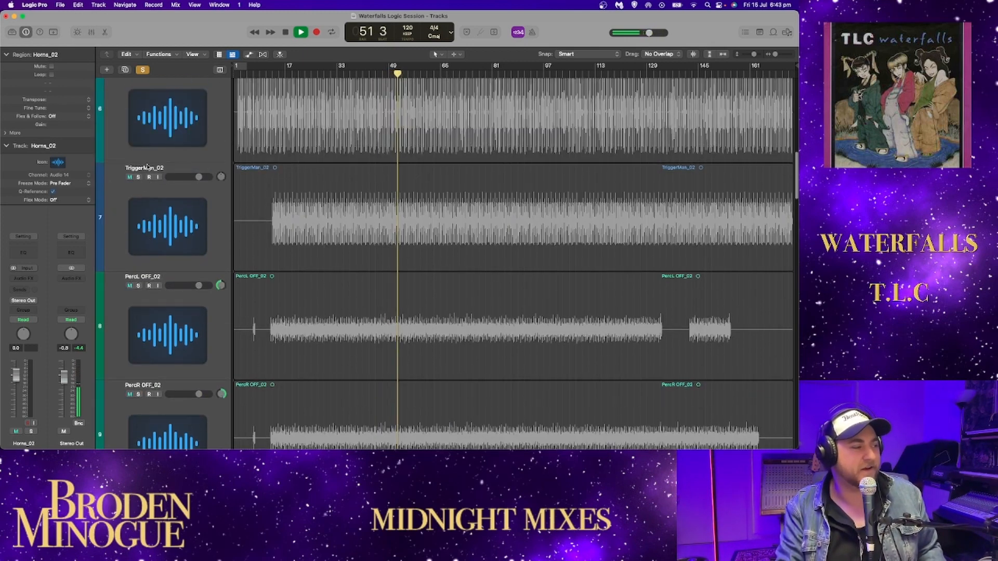
- Audition PercL OFF_02 and Snare Loop_02 with the soloed Wurli_02, stopping playback at bar 55 beat 2
left_click(139, 285)
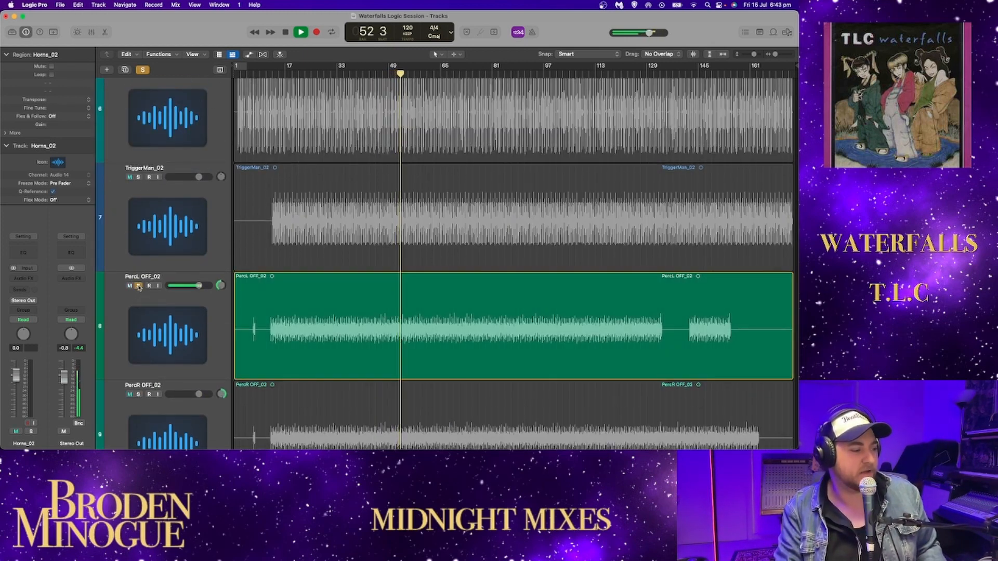
scroll(140, 233, "up", 3)
left_click(138, 158)
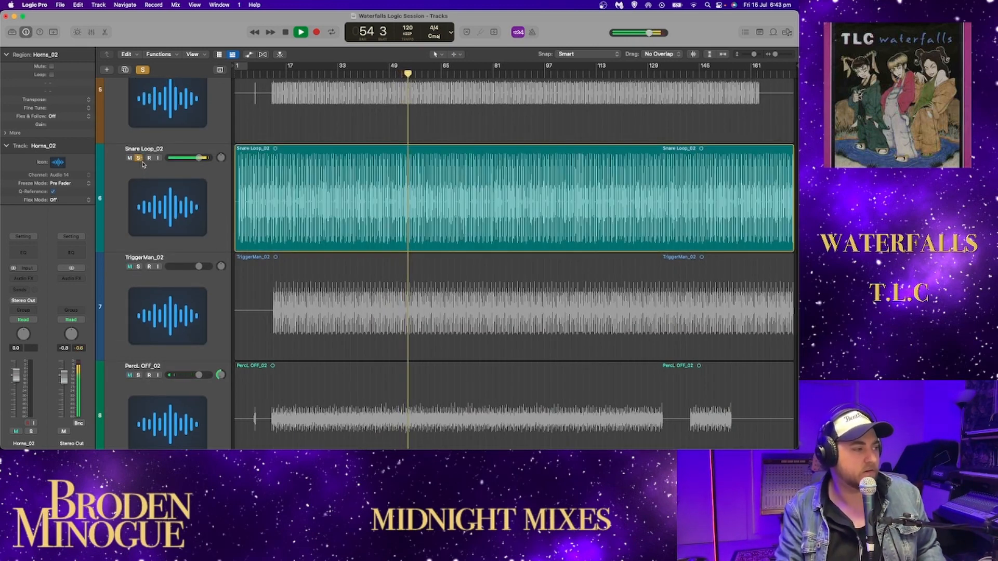
key("space")
- Clear the solo on Snare Loop_02 so that only Wurli_02 is soloed
scroll(307, 200, "down", 5)
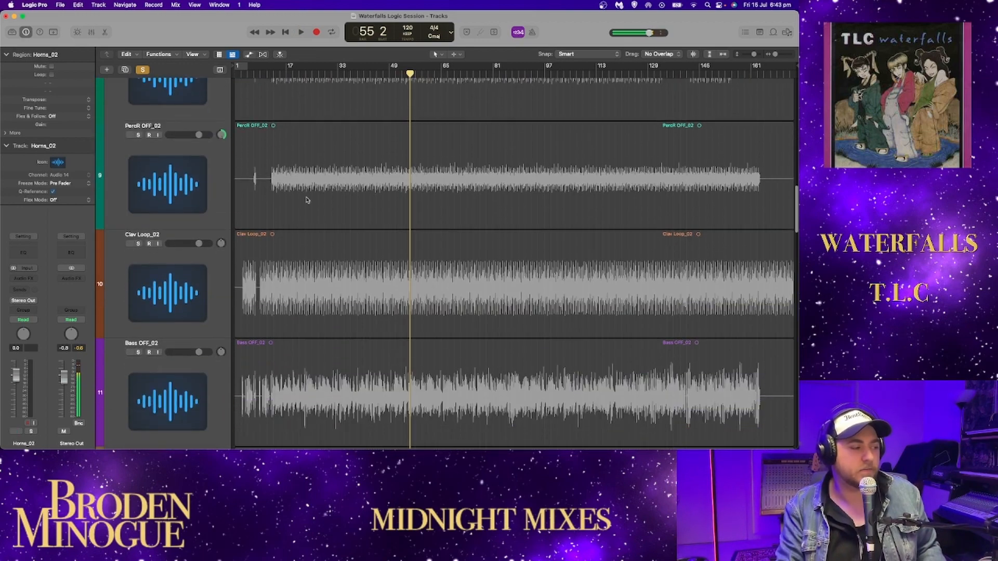
scroll(307, 200, "down", 10)
left_click(262, 314)
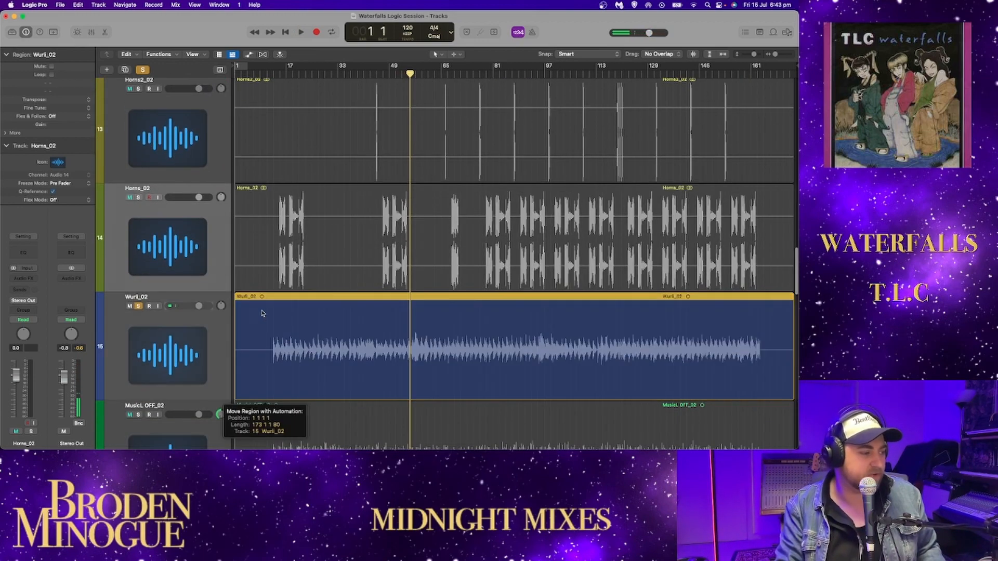
left_click(266, 314)
scroll(310, 137, "up", 1)
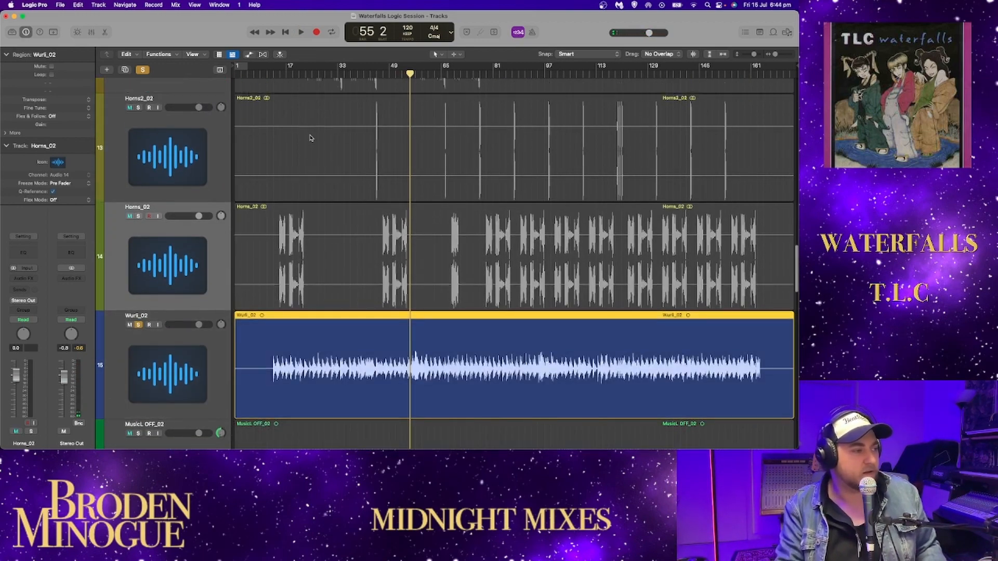
scroll(309, 138, "up", 14)
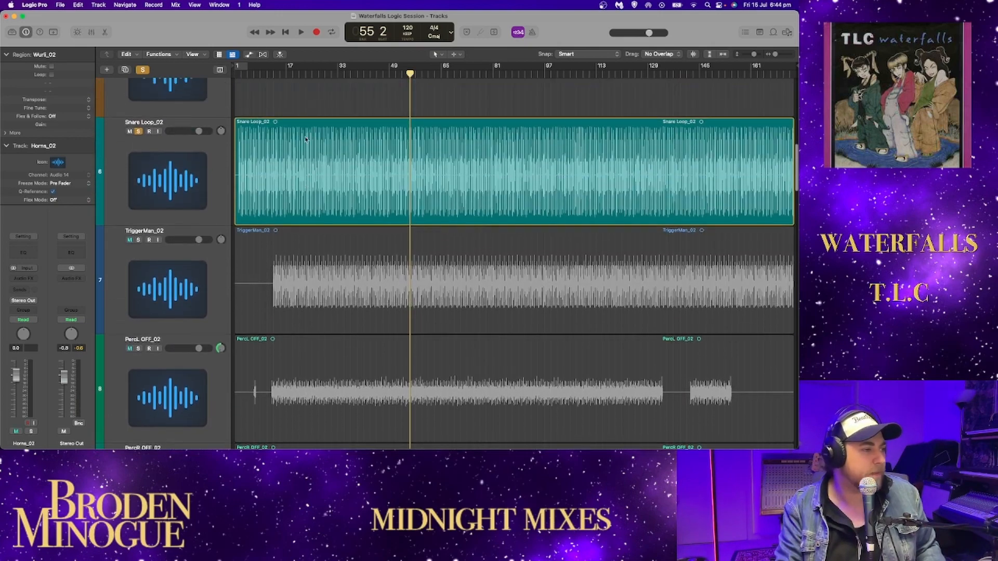
left_click(319, 126)
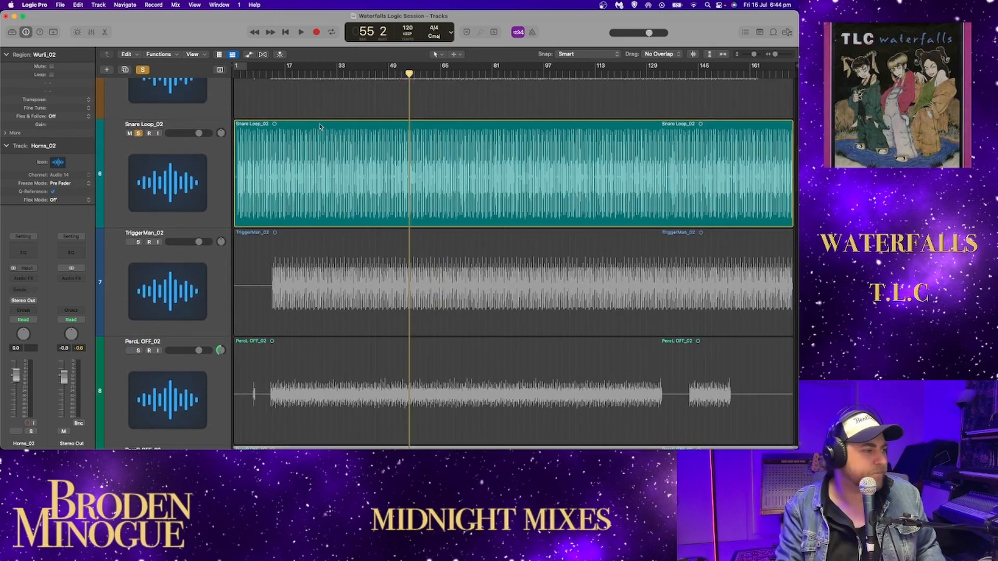
left_click(320, 127)
scroll(224, 147, "up", 1)
left_click(140, 136)
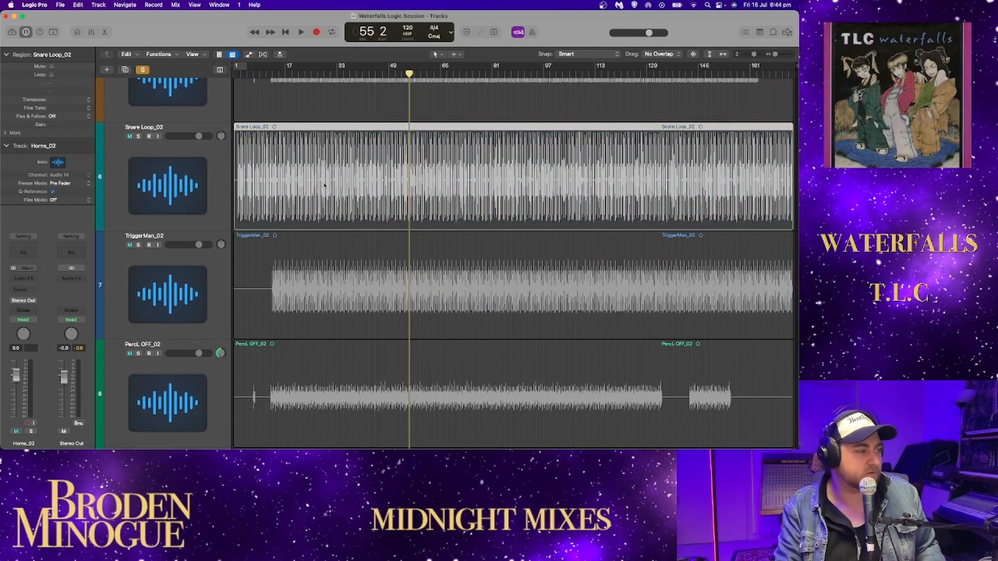
- Play Wurli_02 on its own from bar 55 beat 2
scroll(325, 184, "down", 17)
scroll(325, 183, "down", 5)
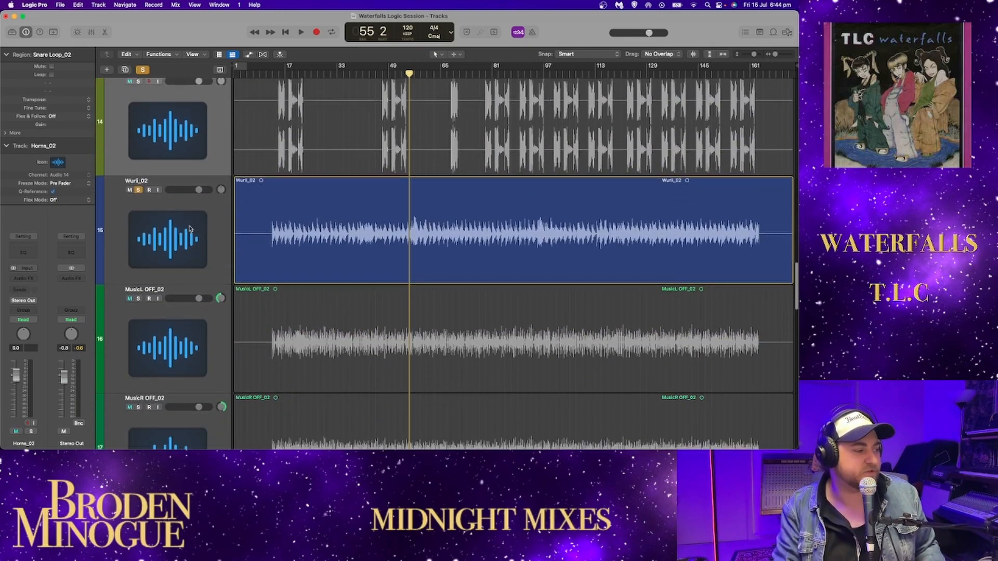
key("space")
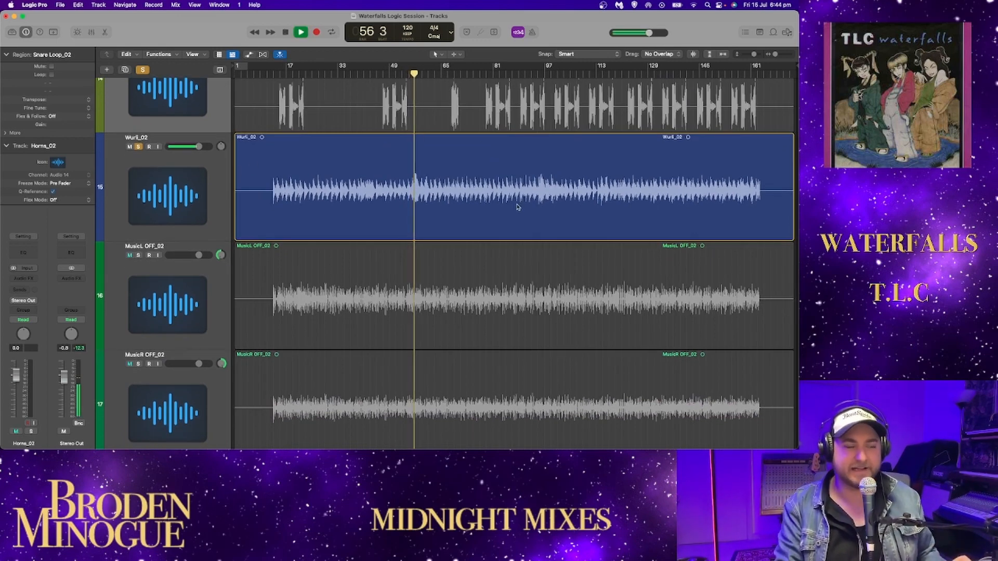
scroll(517, 207, "up", 4)
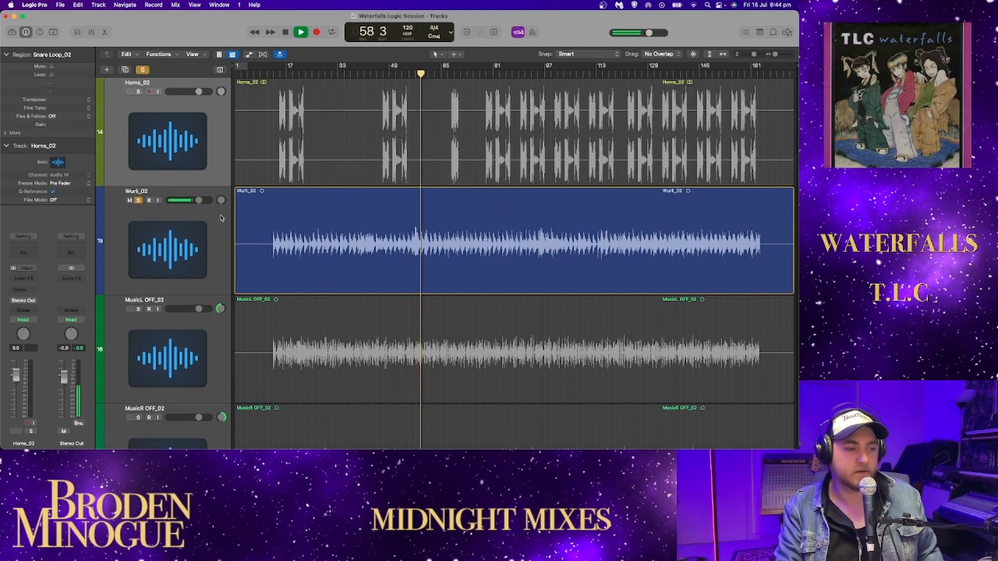
- Add a Channel EQ to Wurli_02, watch its analyzer from bar 60 beat 3, and close it, stopping at bar 72 beat 2
left_click(169, 216)
left_click(30, 253)
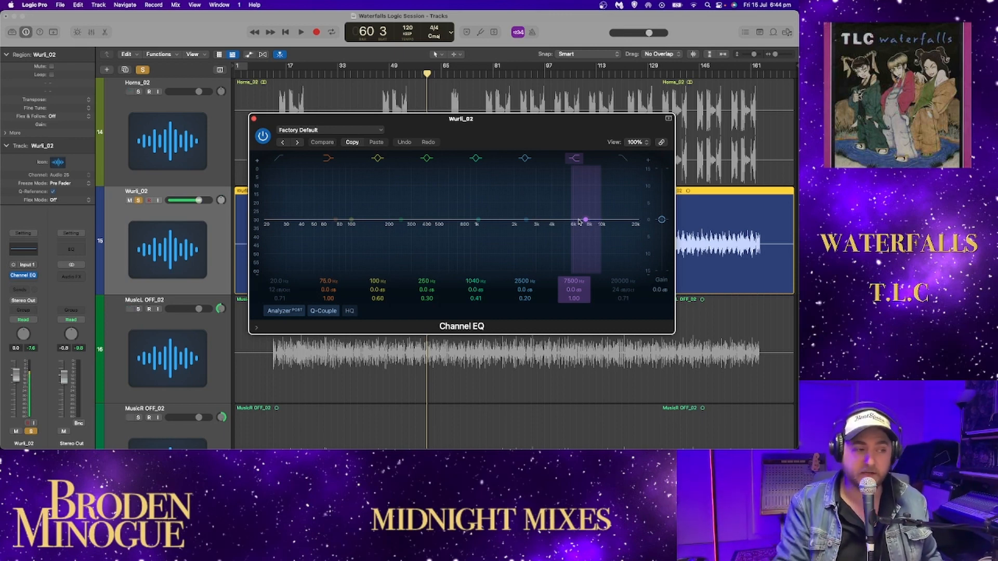
key("space")
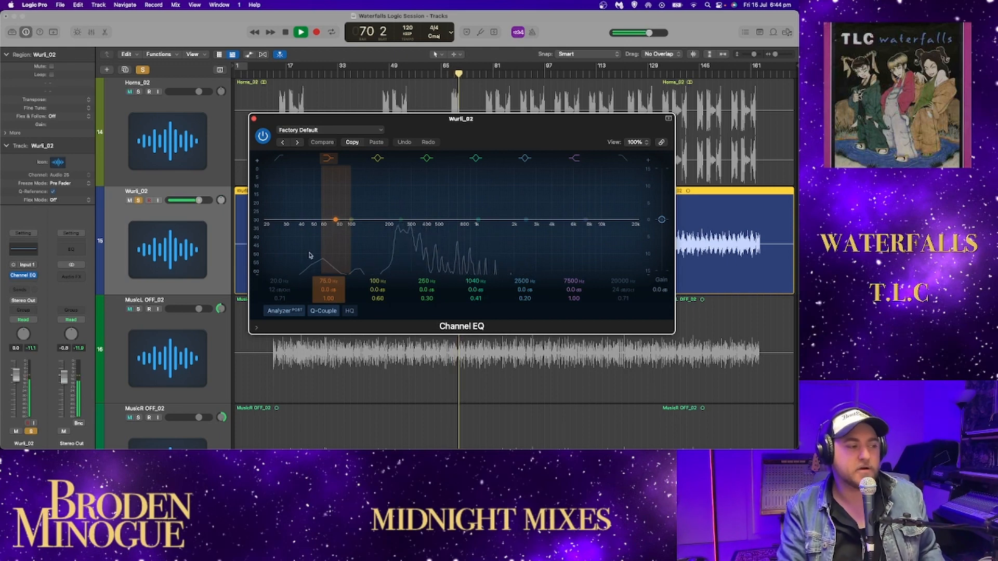
left_click(254, 120)
key("space")
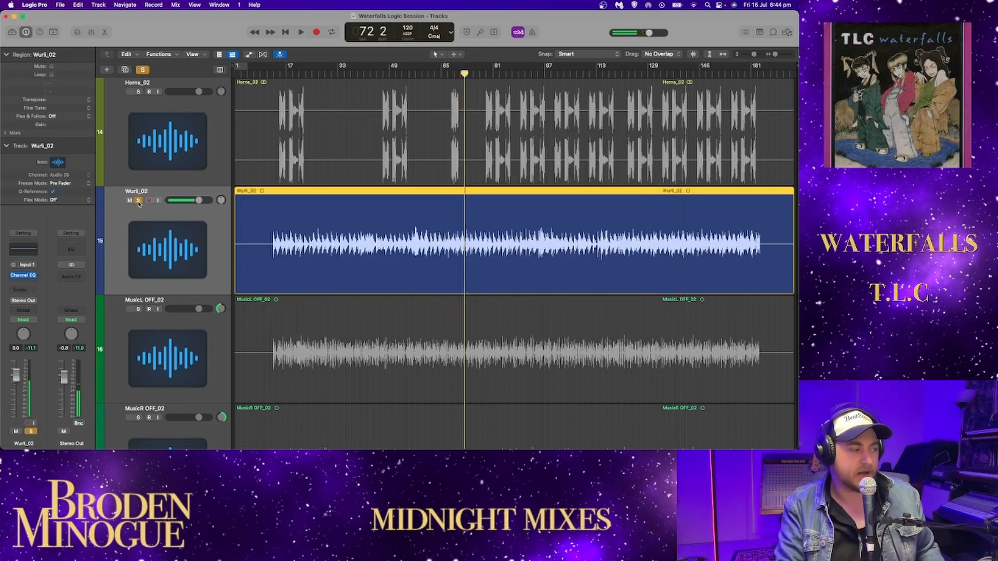
- Switch the solo from Wurli_02 to MusicL OFF_02 and MusicR OFF_02 and play both from bar 72 beat 2 to bar 74 beat 4
left_click(138, 201)
scroll(135, 182, "down", 5)
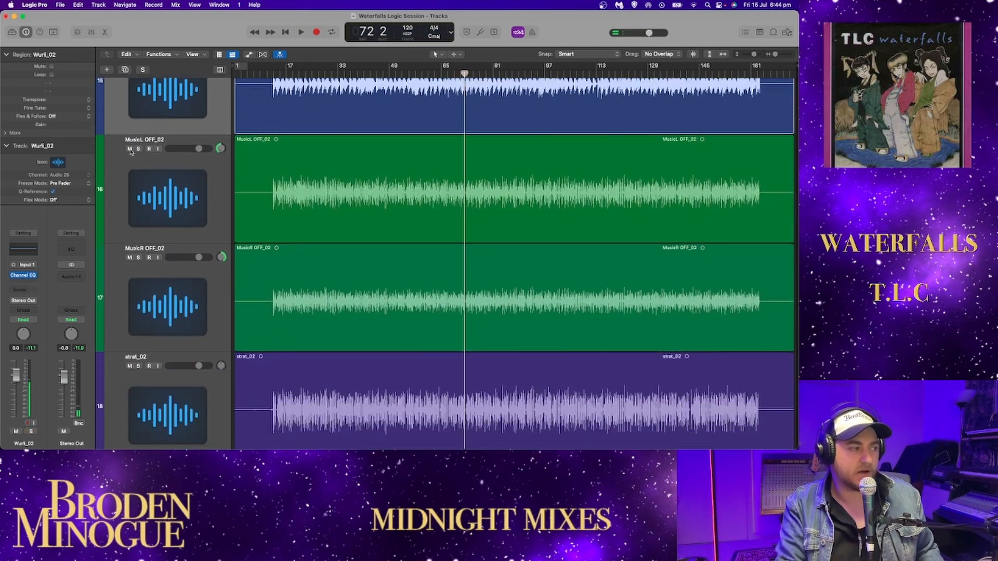
left_click(138, 149)
left_click(138, 258)
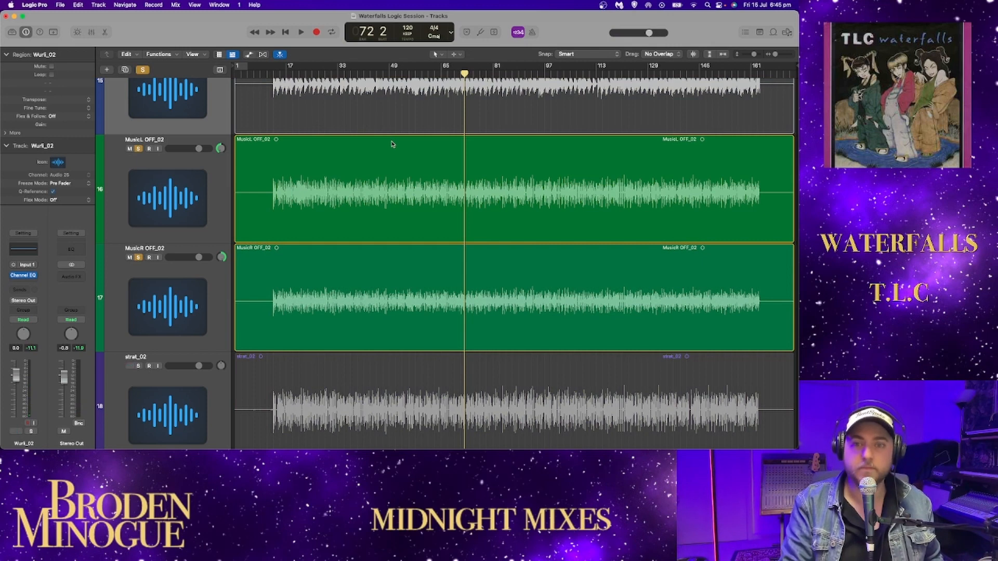
key("space")
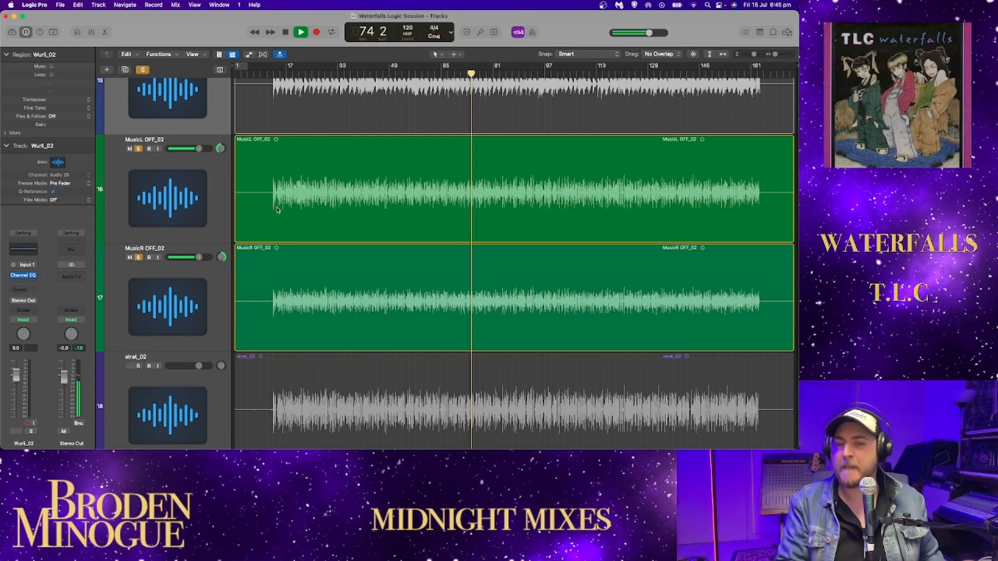
key("space")
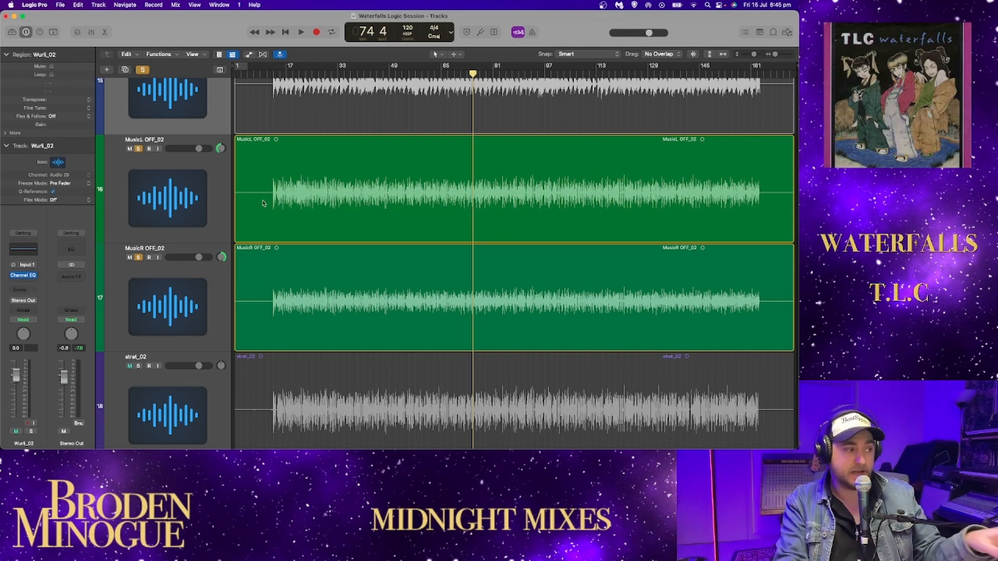
- Add a Channel EQ to MusicL OFF_02 and close its window
left_click(97, 239)
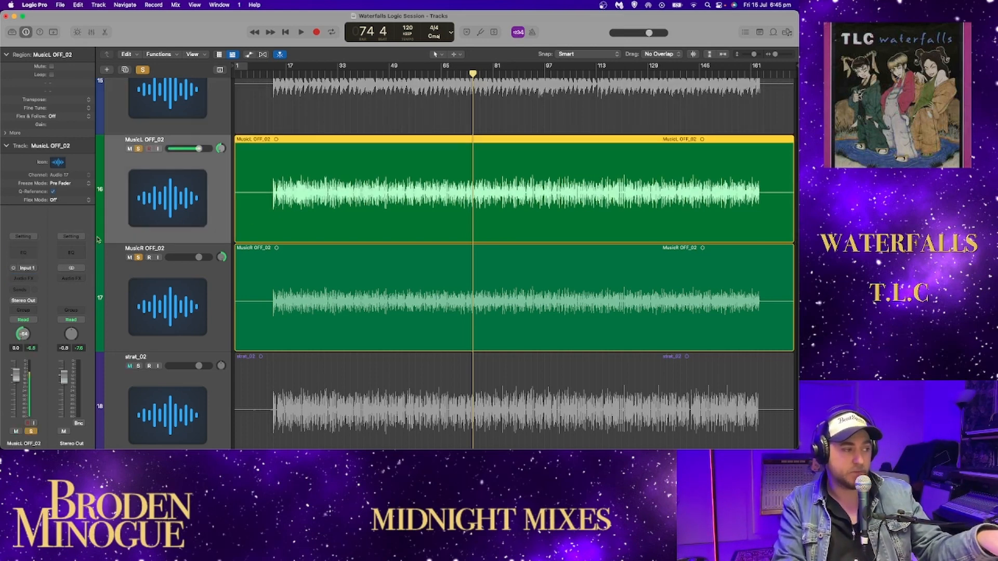
left_click(21, 254)
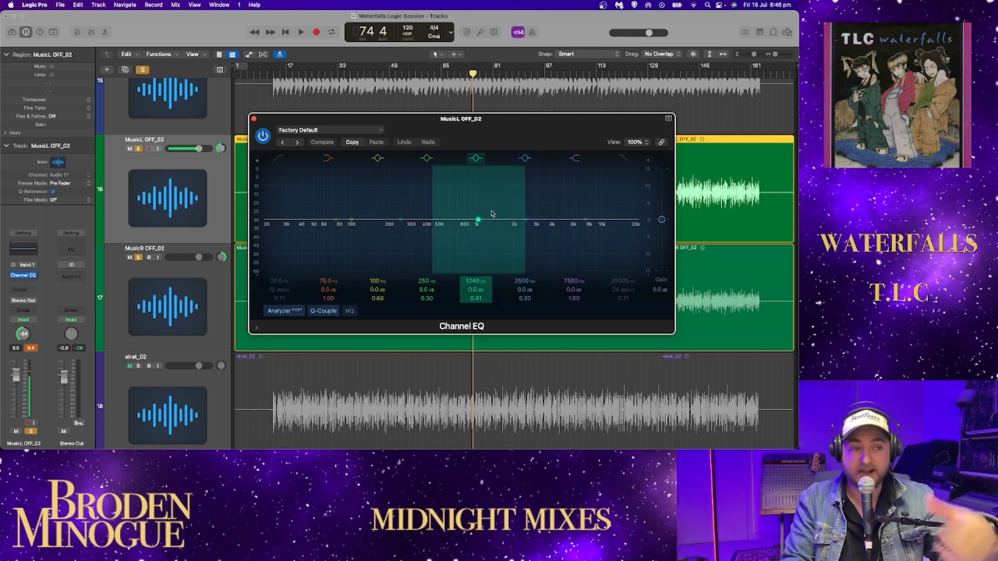
left_click(254, 119)
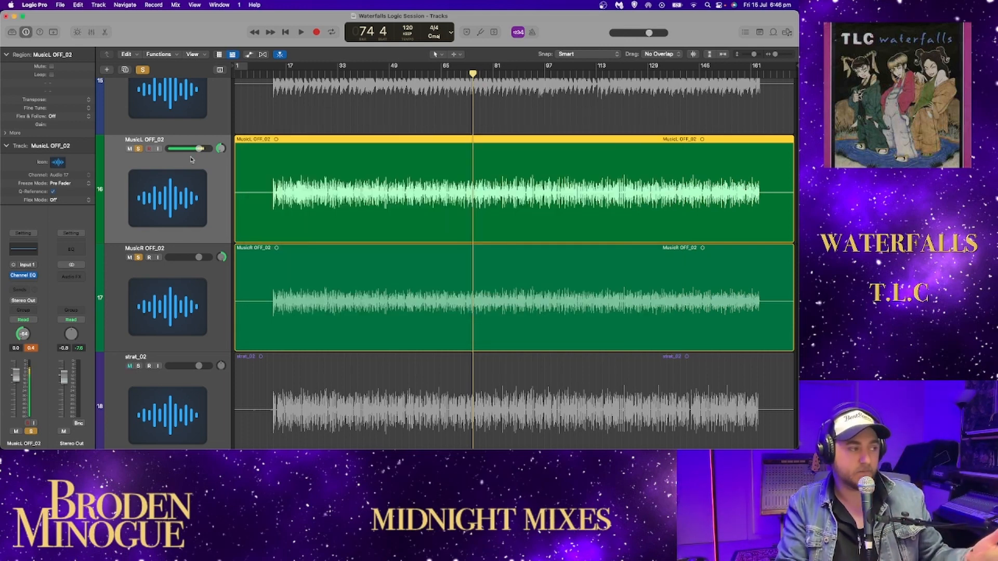
- Play from about bar 13, adding PercL OFF_02 and PercR OFF_02 to the soloed Music tracks, and stop at bar 20 beat 2
key("space")
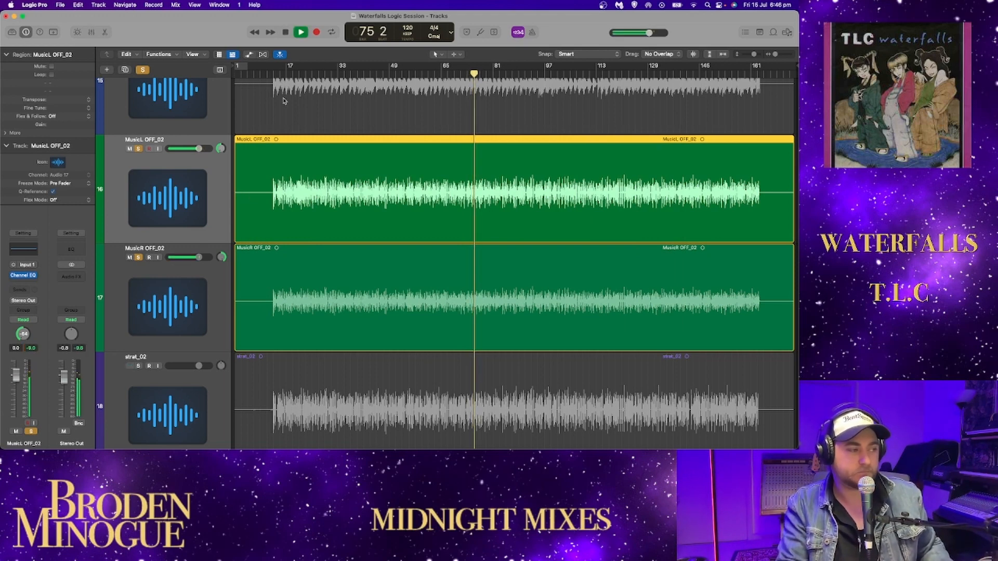
left_click(274, 75)
scroll(245, 215, "up", 8)
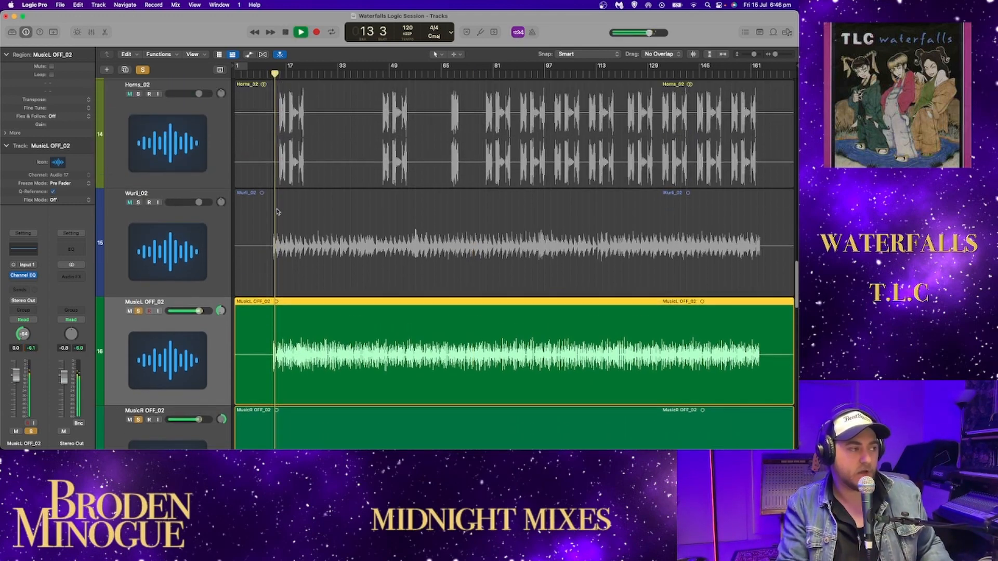
scroll(245, 214, "up", 7)
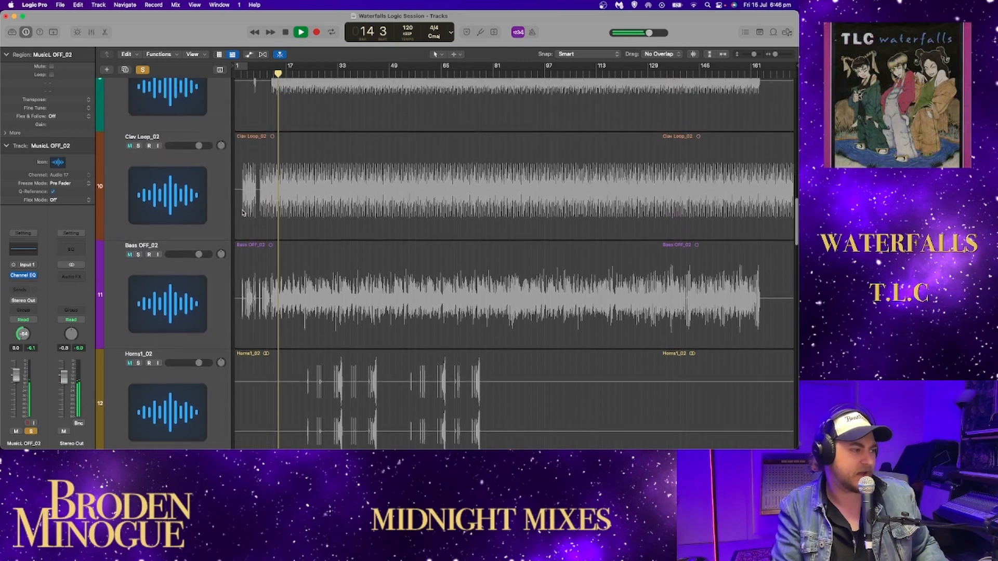
scroll(241, 213, "up", 2)
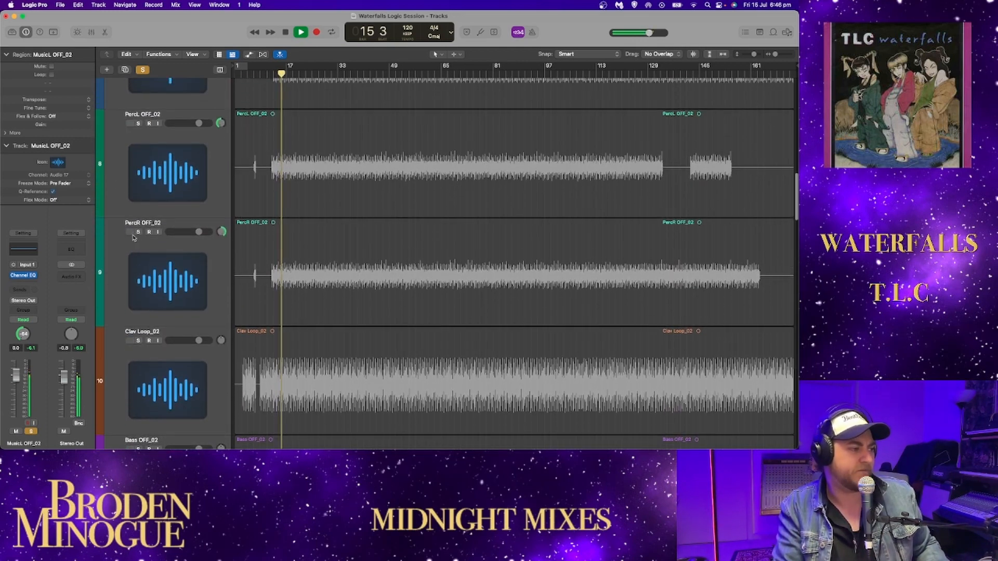
left_click(139, 232)
left_click(139, 123)
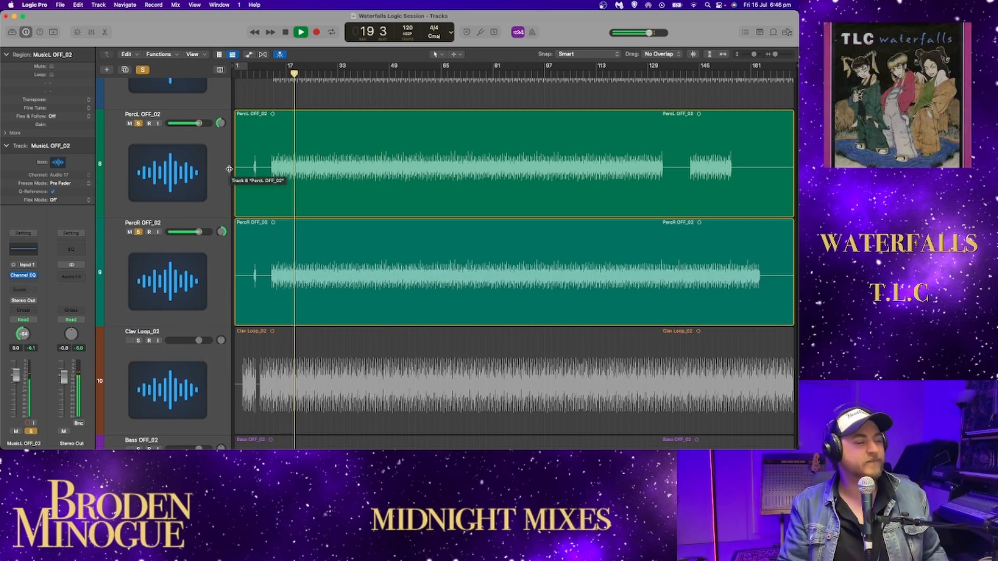
key("space")
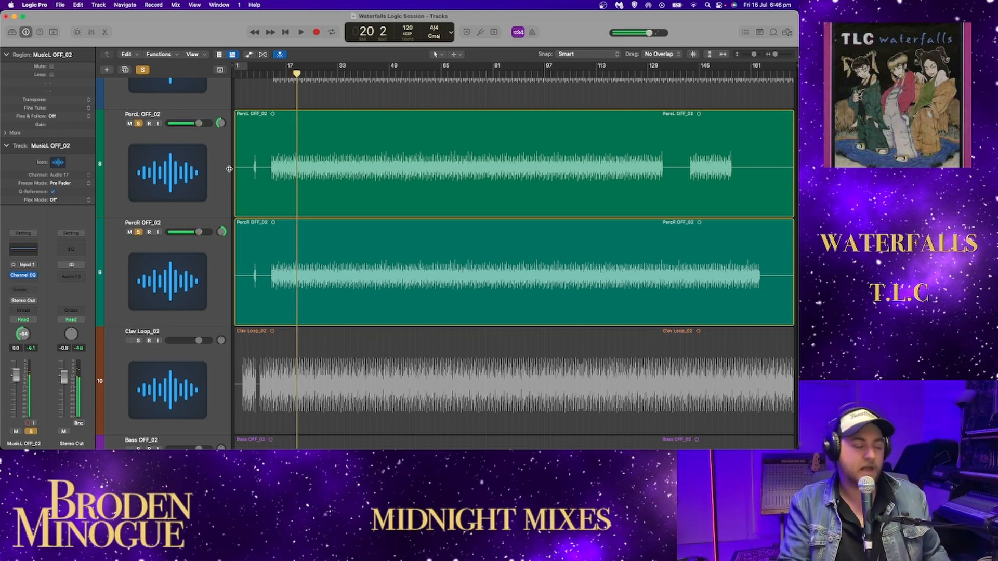
- Clear the solos on the PercL, PercR, MusicL and MusicR OFF_02 tracks
left_click(139, 123)
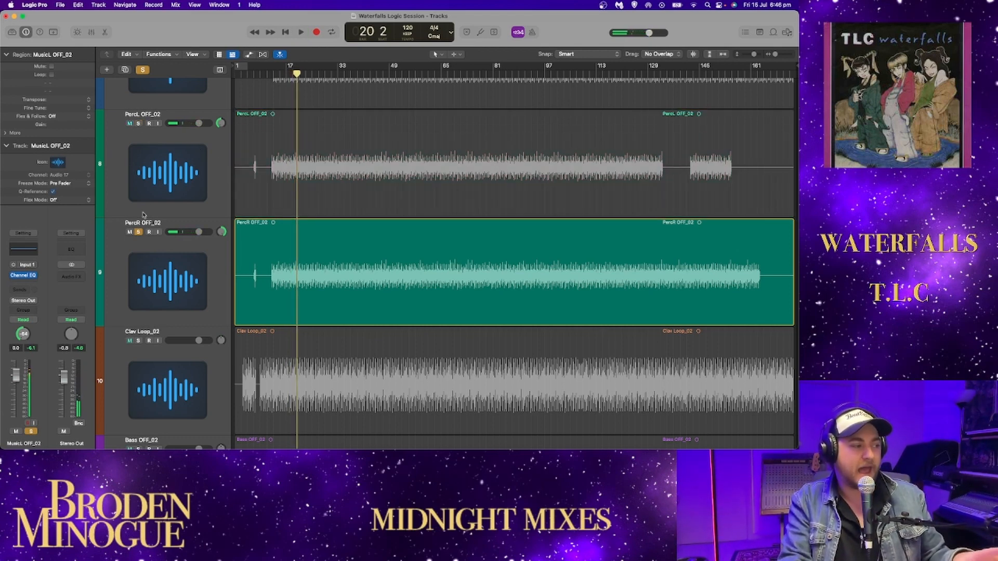
scroll(155, 246, "down", 10)
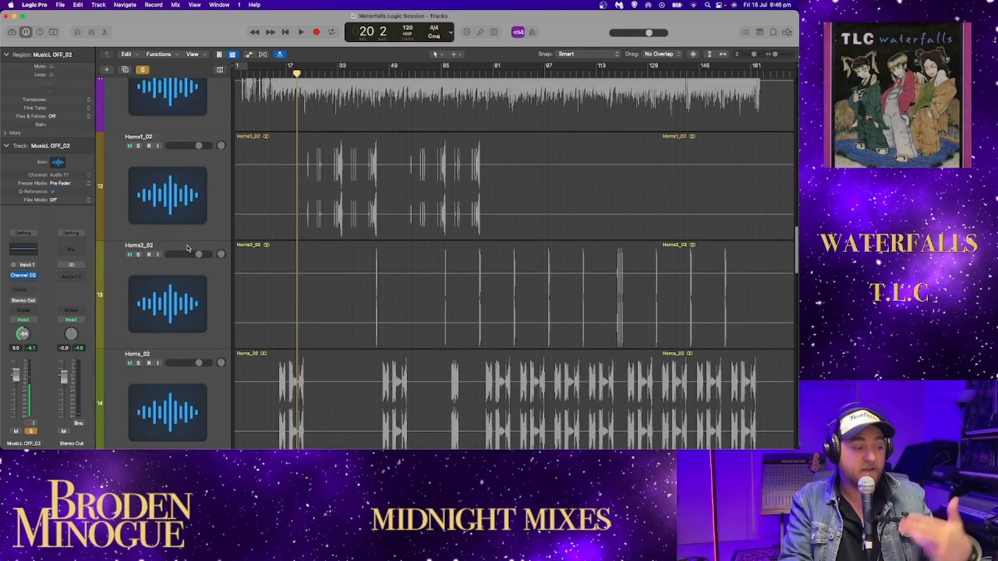
scroll(185, 249, "down", 3)
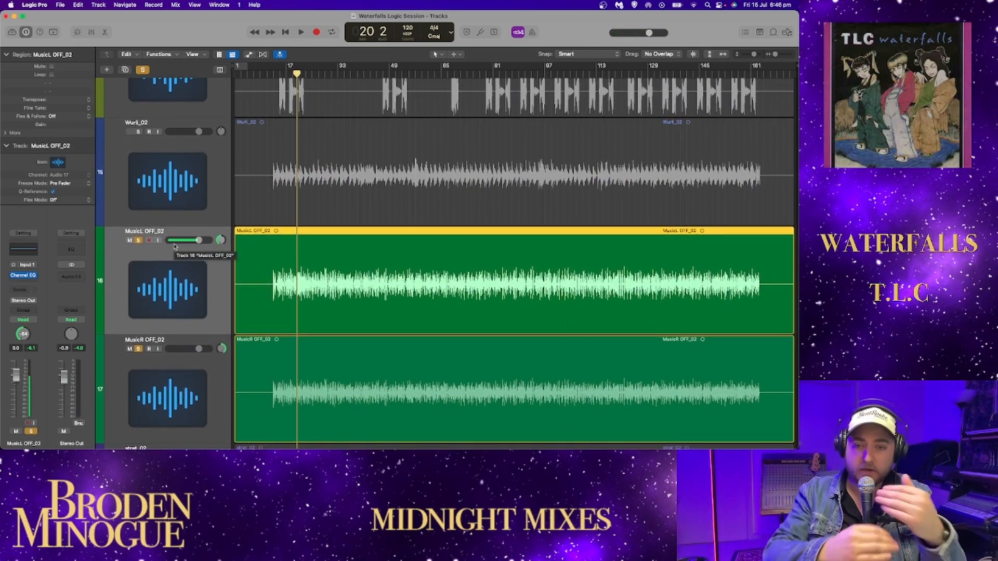
left_click(138, 240)
left_click(138, 348)
scroll(216, 277, "down", 5)
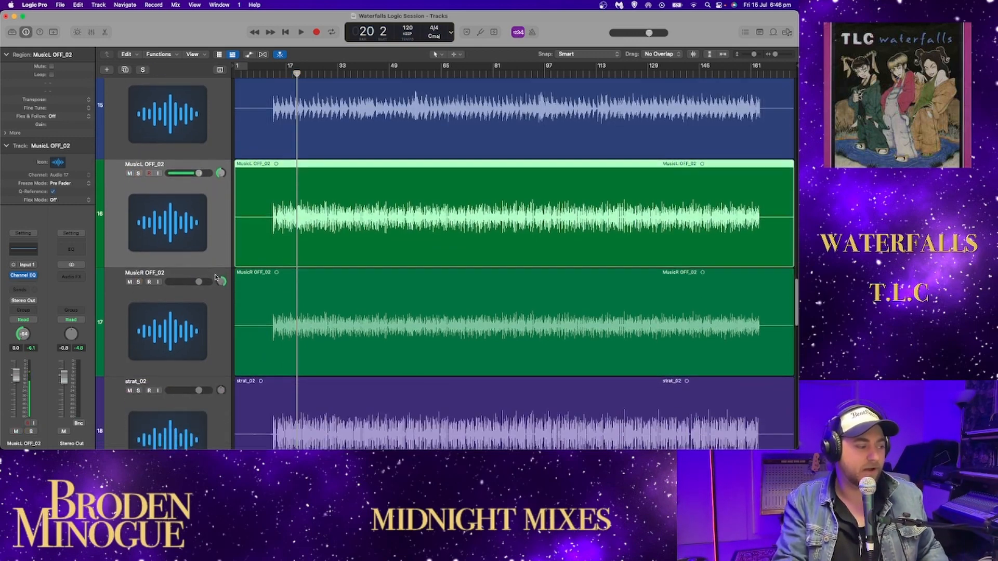
- Solo MusicL OFF_02 and MusicR OFF_02 and play them from bar 20 beat 2 to bar 24 beat 2
left_click(138, 118)
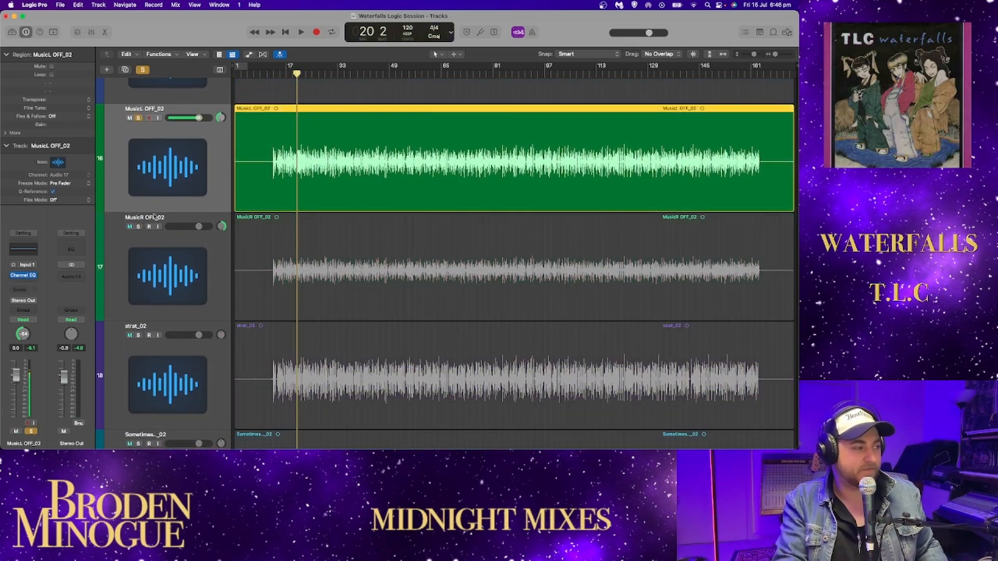
left_click(138, 227)
key("space")
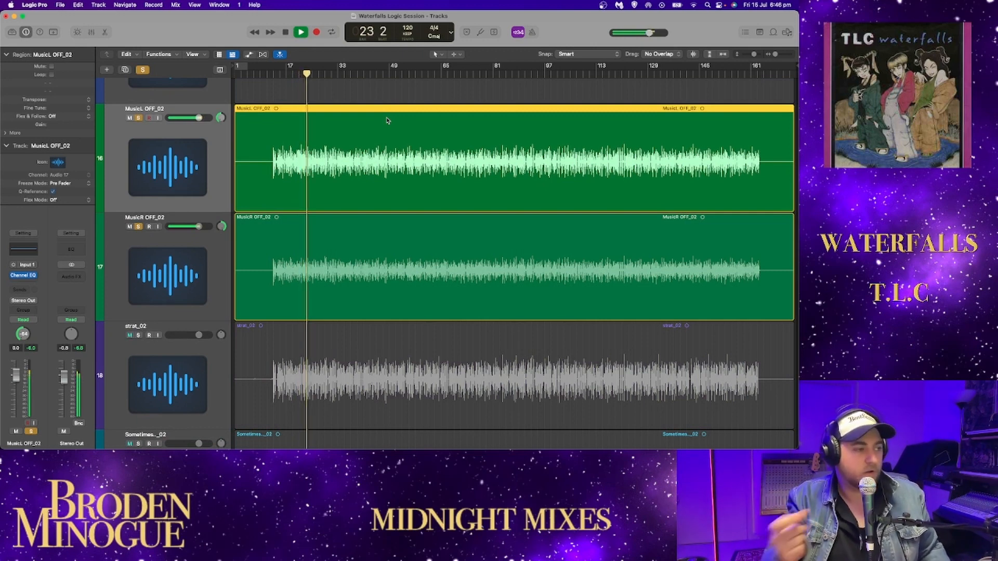
key("space")
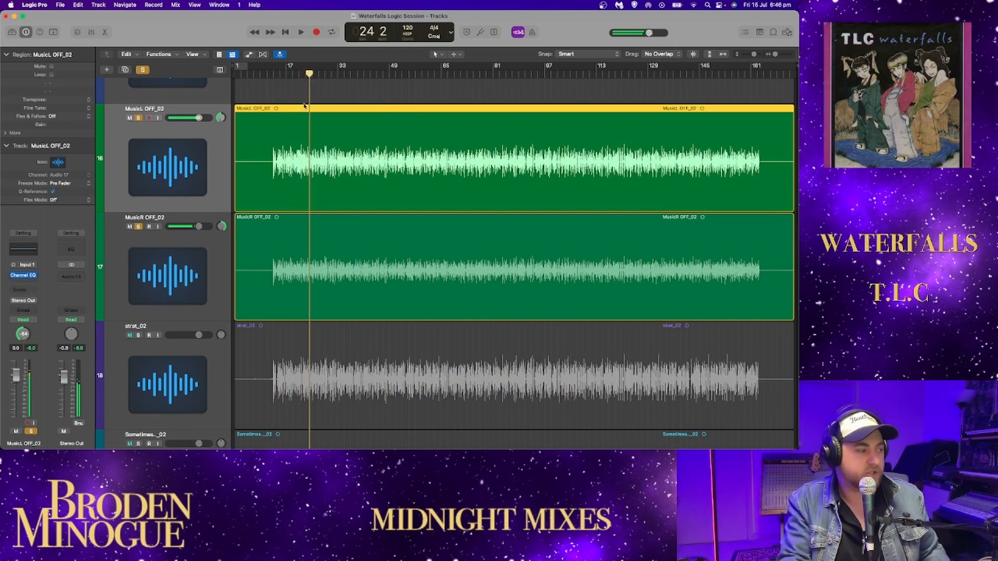
- Mute MusicL OFF_02 and MusicR OFF_02 and clear their solos
left_click(129, 118)
left_click(130, 226)
left_click(130, 226)
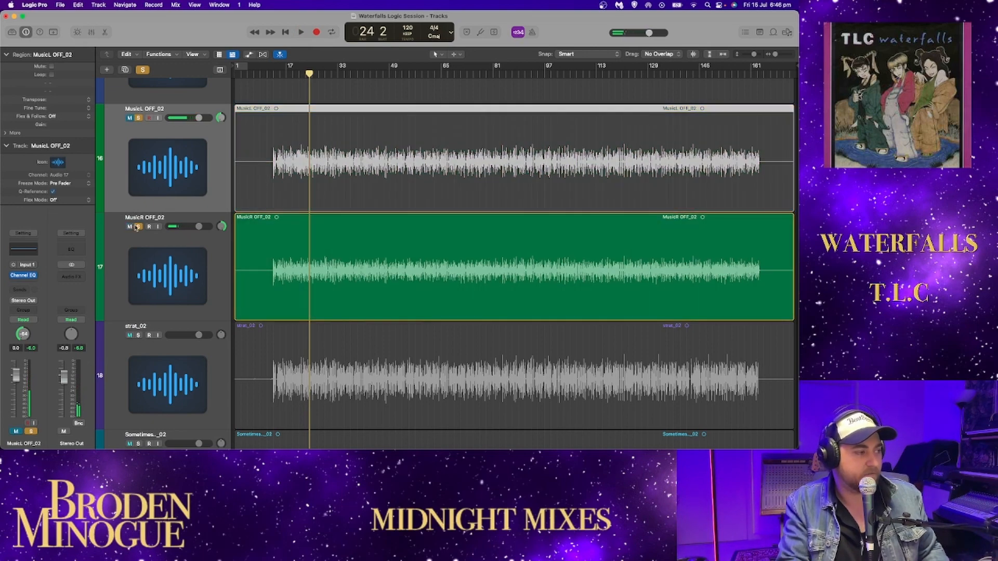
left_click(129, 227)
left_click(130, 227)
left_click(139, 119)
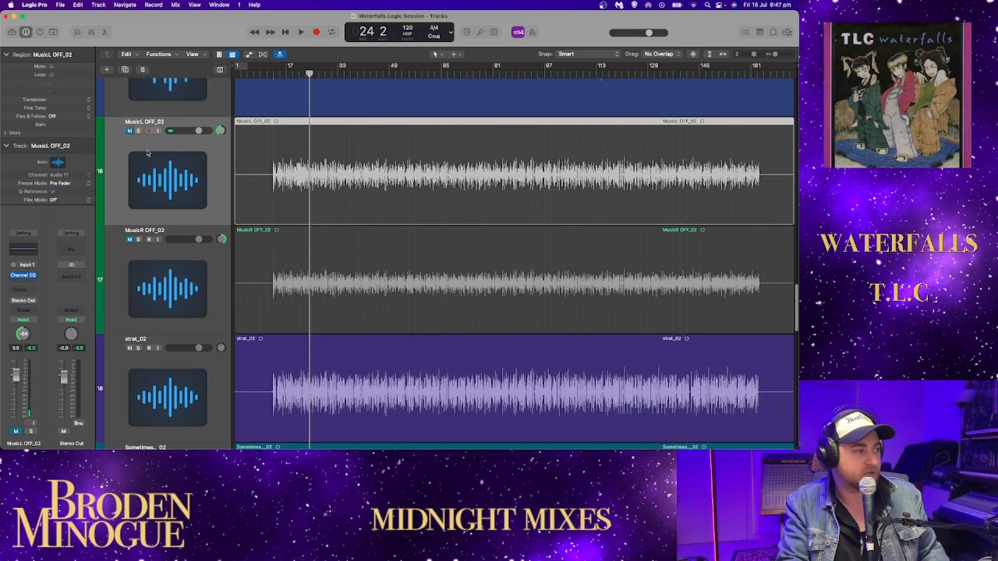
- Mute the PercL OFF_02 and PercR OFF_02 tracks
scroll(132, 140, "up", 10)
left_click(130, 148)
left_click(129, 257)
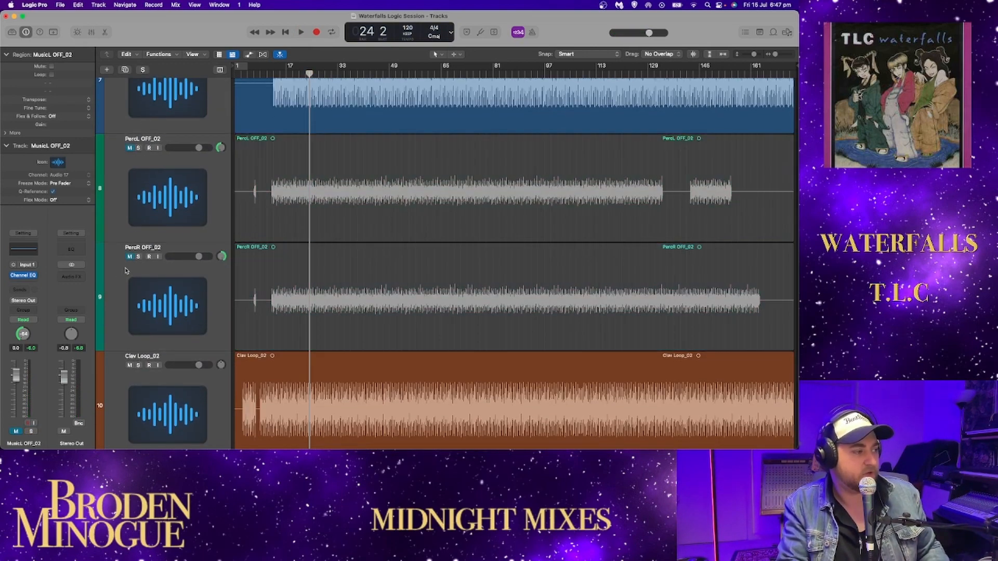
scroll(180, 220, "down", 10)
scroll(180, 219, "down", 10)
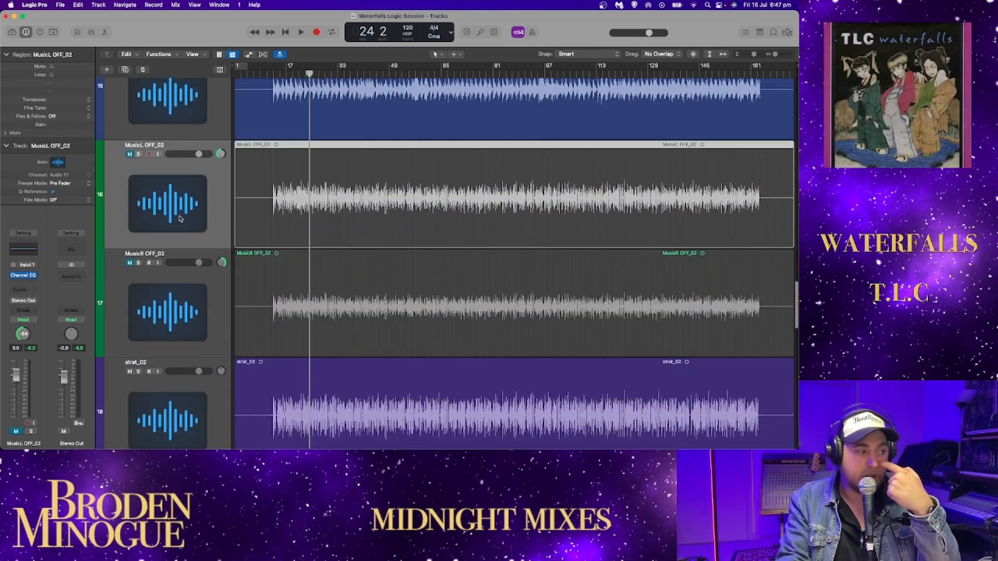
- Solo strat_02 and audition it up to bar 33 beat 3, trying its pan at +42 and returning it to centre
scroll(171, 219, "up", 1)
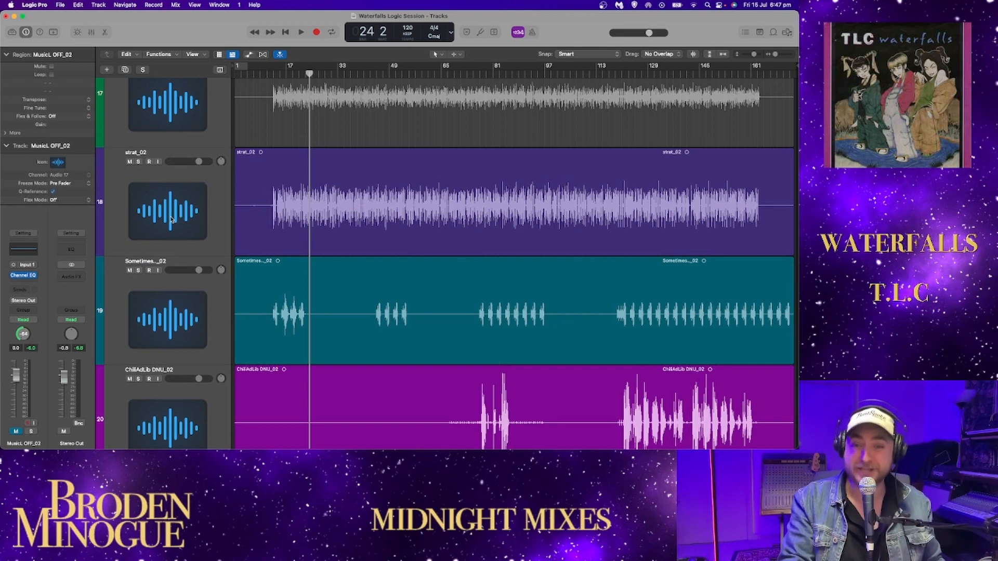
left_click(137, 161)
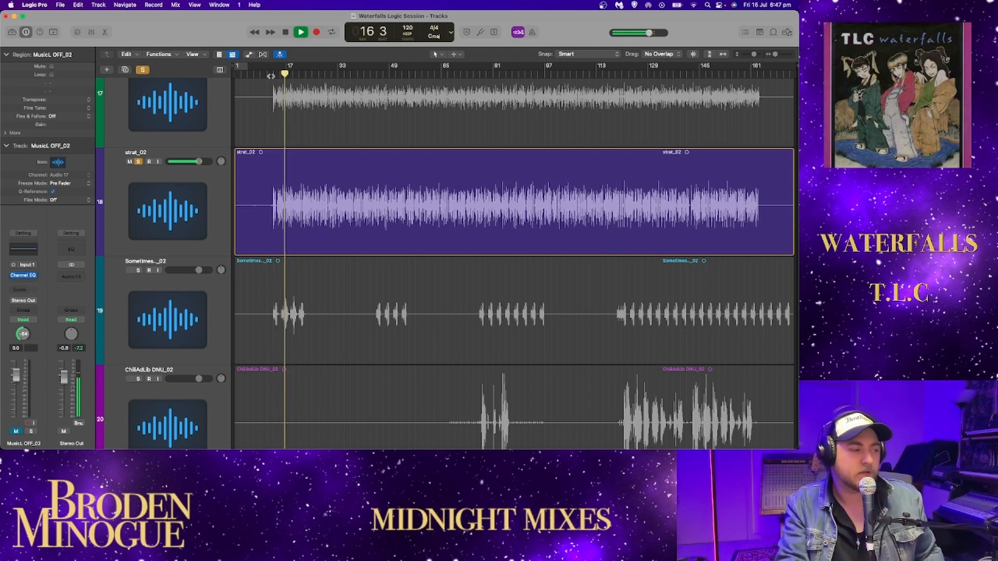
left_click_drag(221, 162, 224, 149)
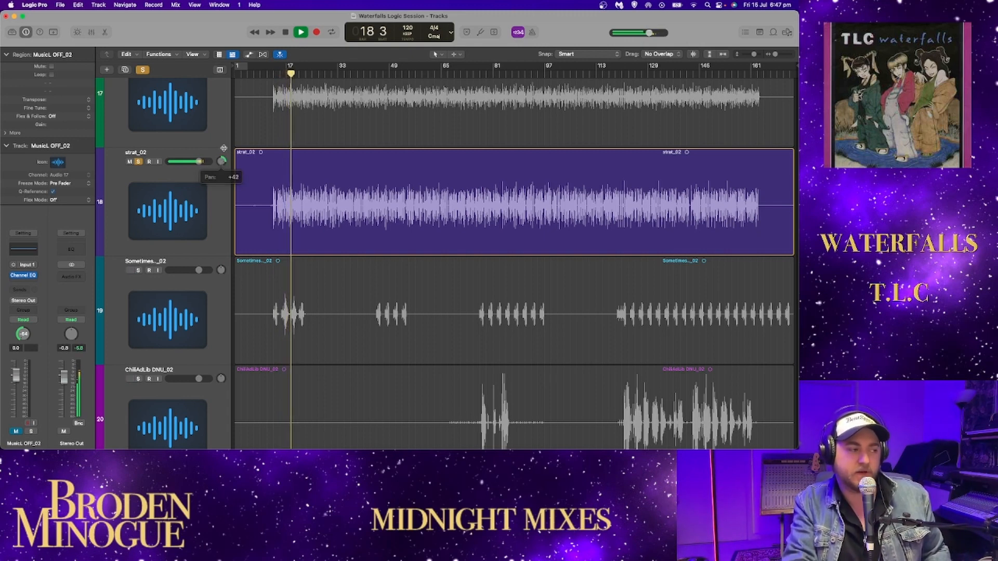
left_click(220, 165, "alt")
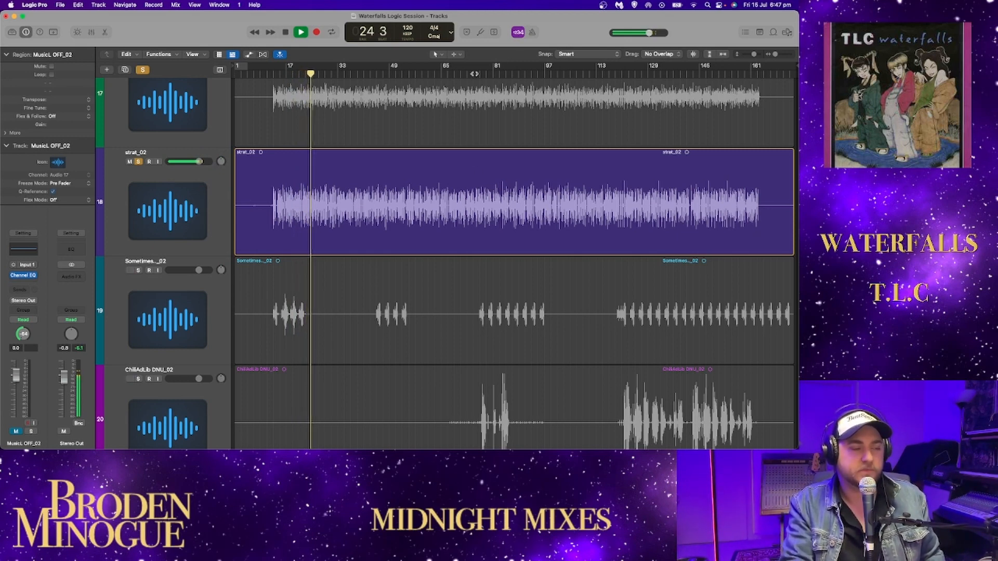
key("space")
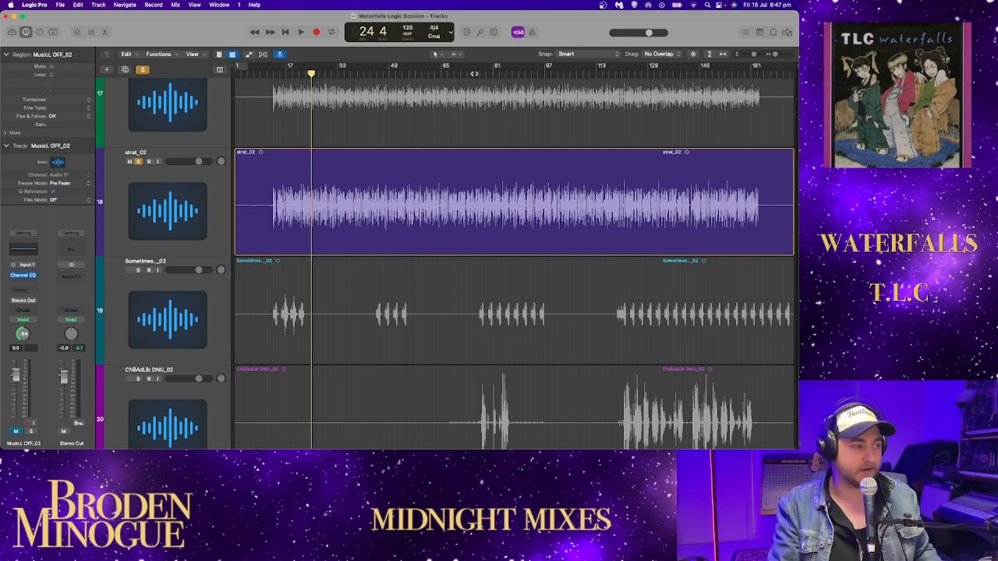
key("space")
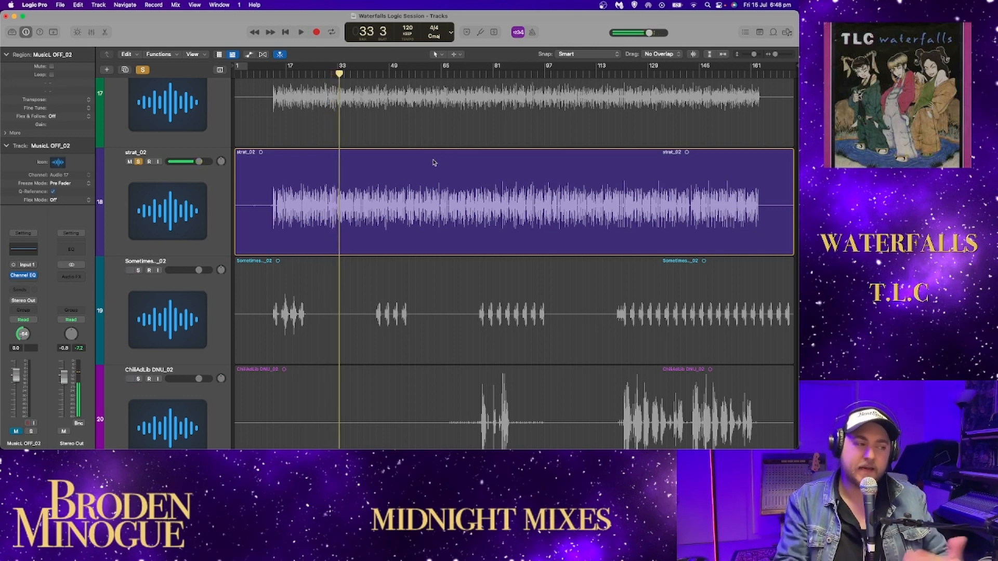
- Add a Channel EQ to strat_02, place its window below the region, and play from bar 33 beat 3 with the analyzer in view
left_click(221, 185)
left_click(24, 253)
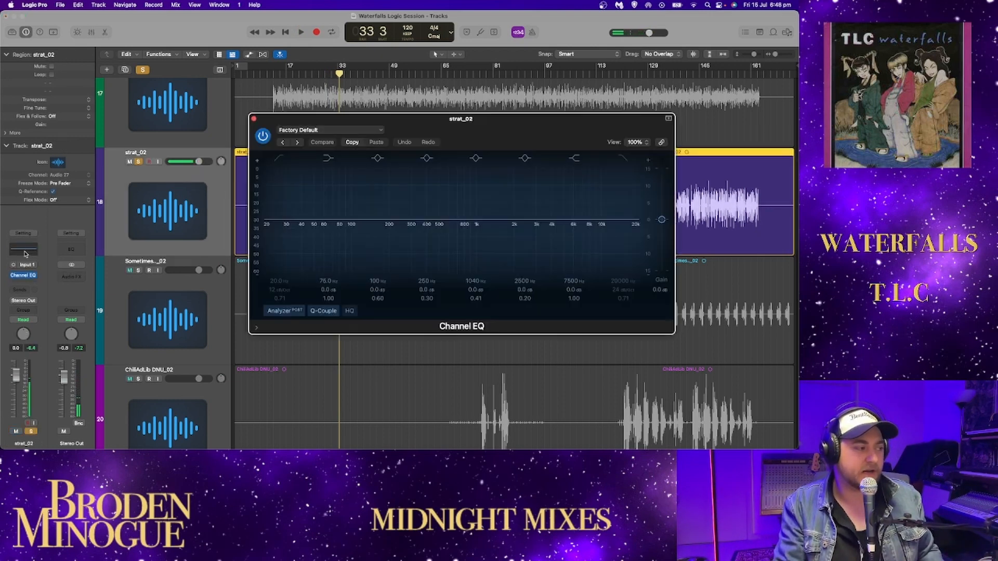
left_click_drag(529, 128, 535, 242)
scroll(543, 227, "down", 5)
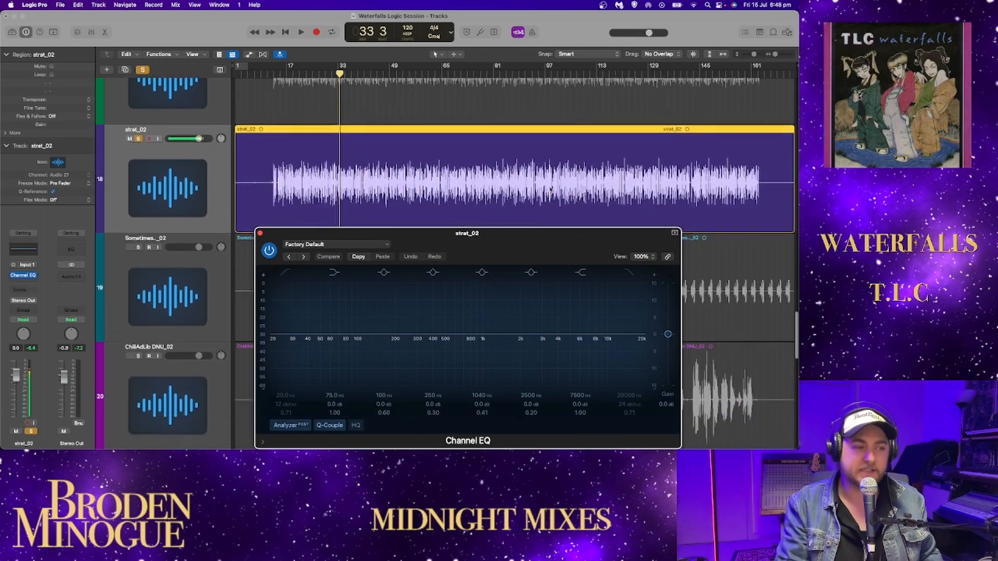
left_click_drag(529, 234, 532, 213)
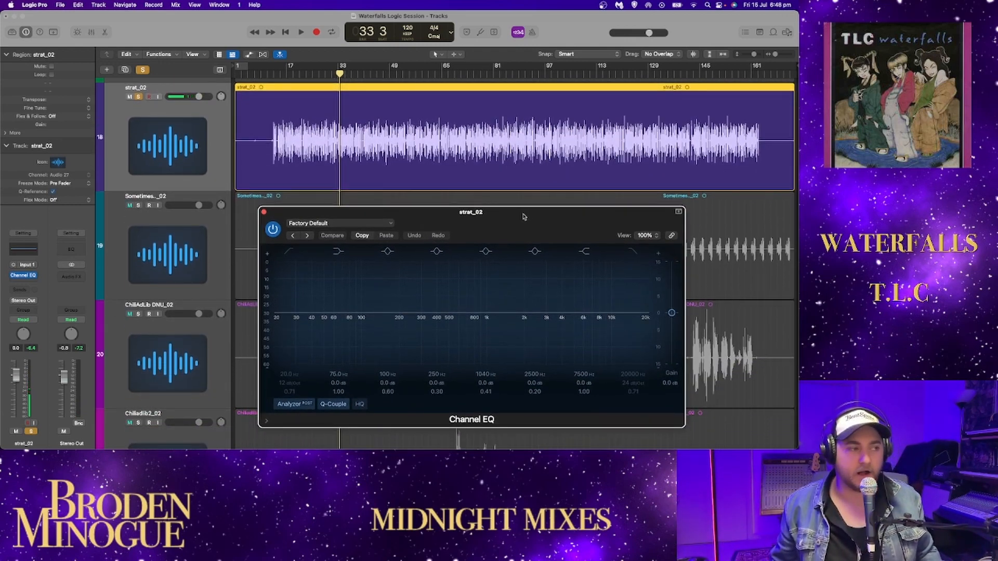
key("space")
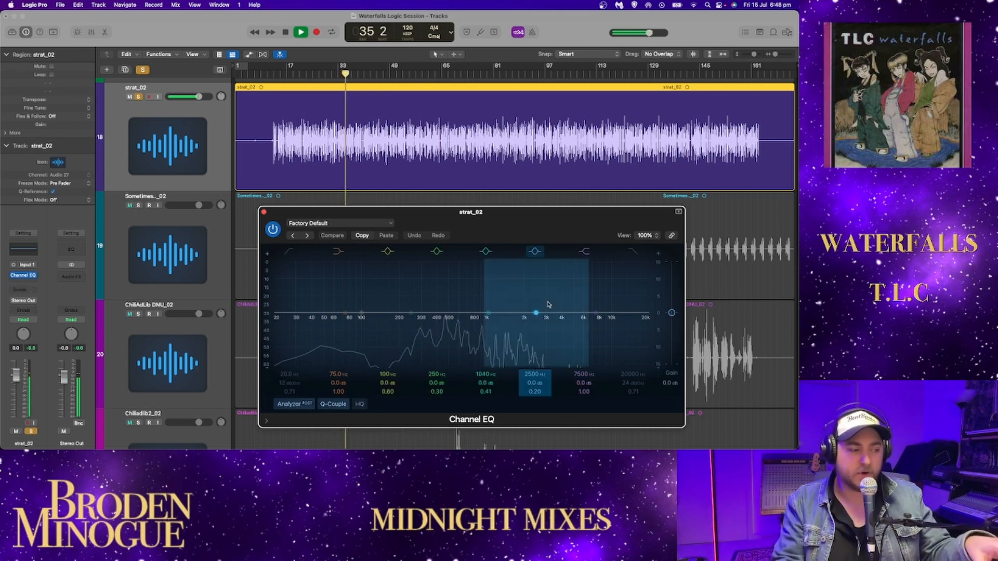
- Enable the EQ's high cut on strat_02, sweep it to 91.5 Hz and back to 20000 Hz, and set the Stereo Out fader to 0.0 dB
left_click(632, 252)
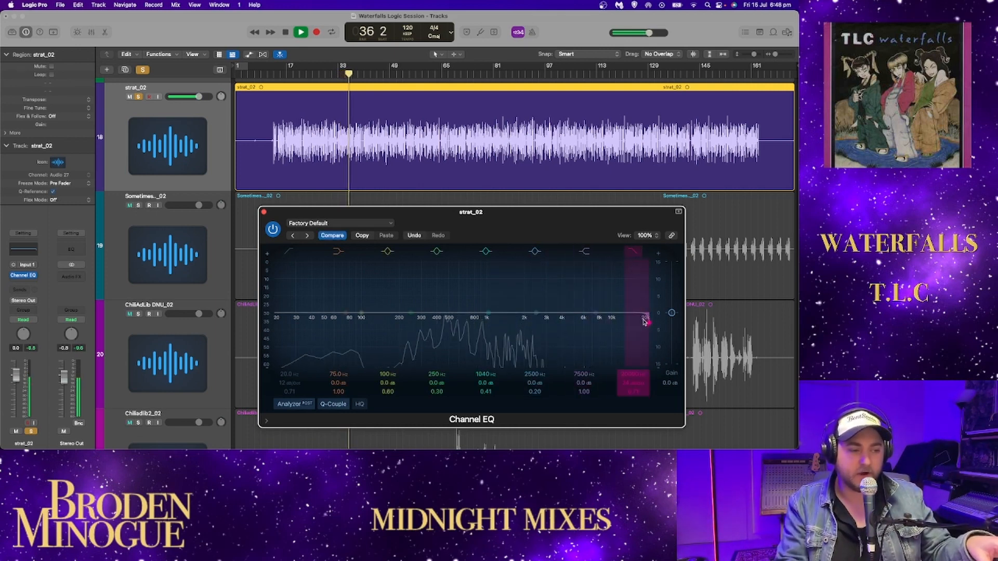
left_click_drag(644, 321, 495, 325)
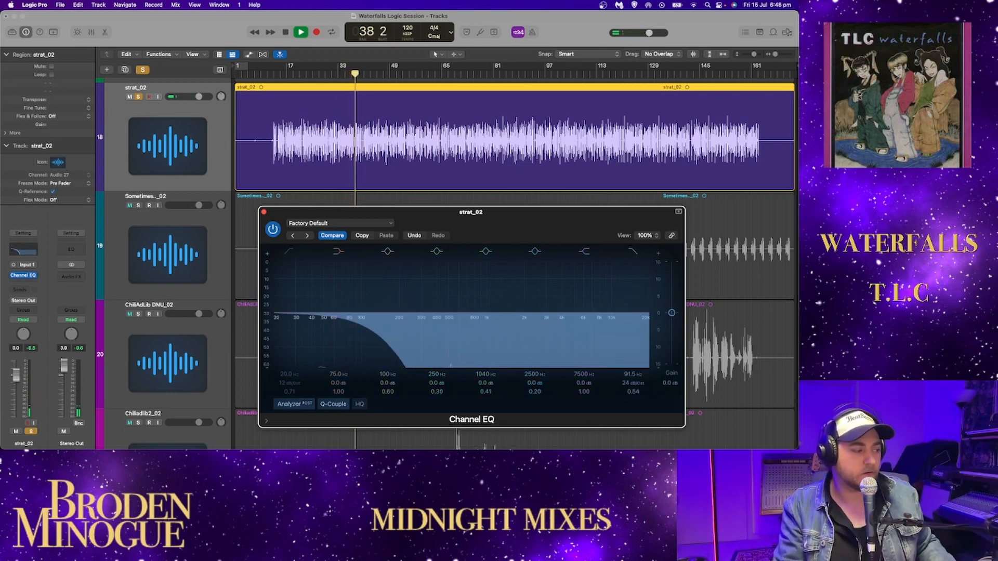
left_click_drag(64, 367, 64, 362)
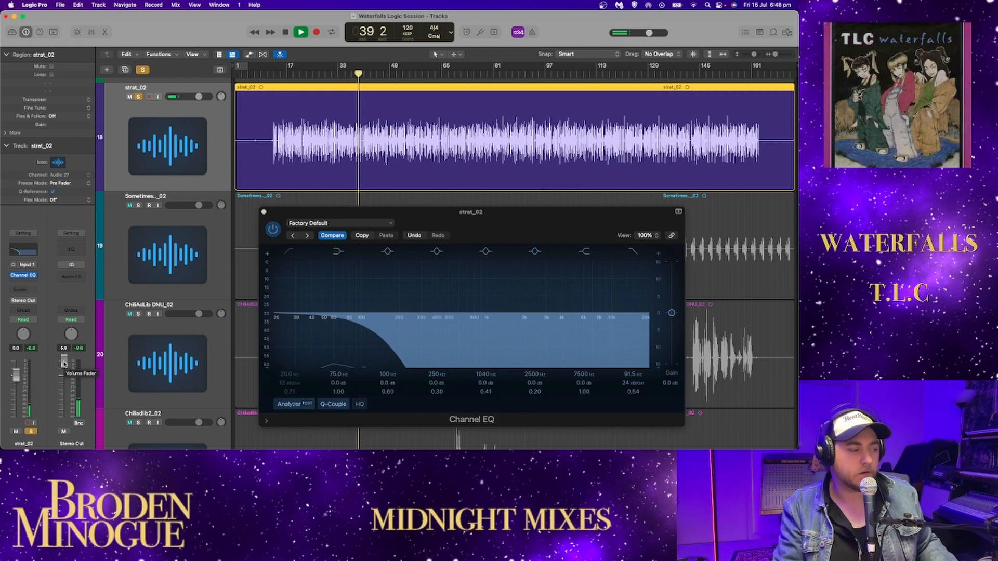
left_click(64, 363, "alt")
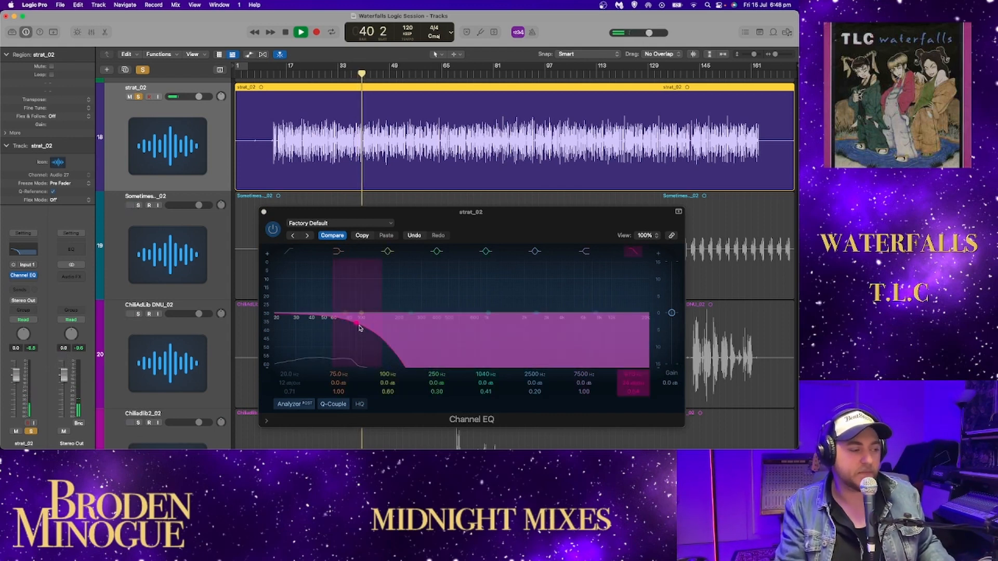
left_click_drag(359, 326, 649, 322)
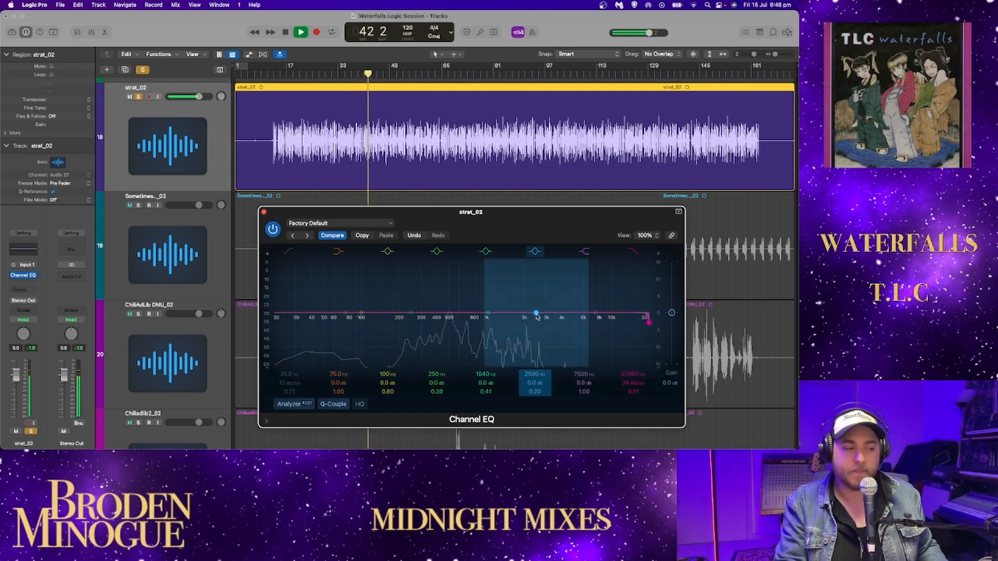
- Set the sixth band of strat_02's Channel EQ to 4460 Hz, then close the EQ, stop playback and unsolo the track
left_click_drag(536, 314, 557, 314)
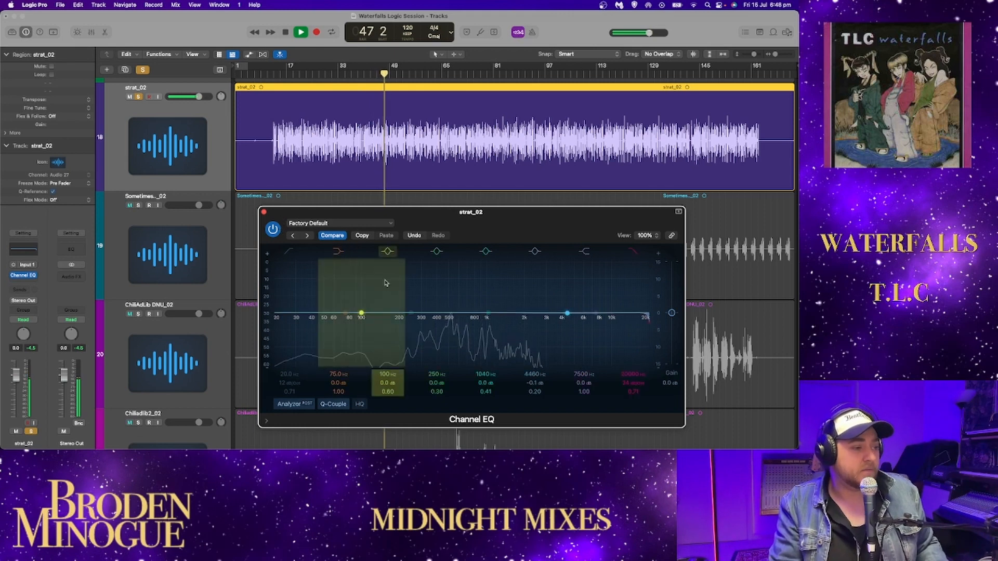
left_click(264, 212)
key("space")
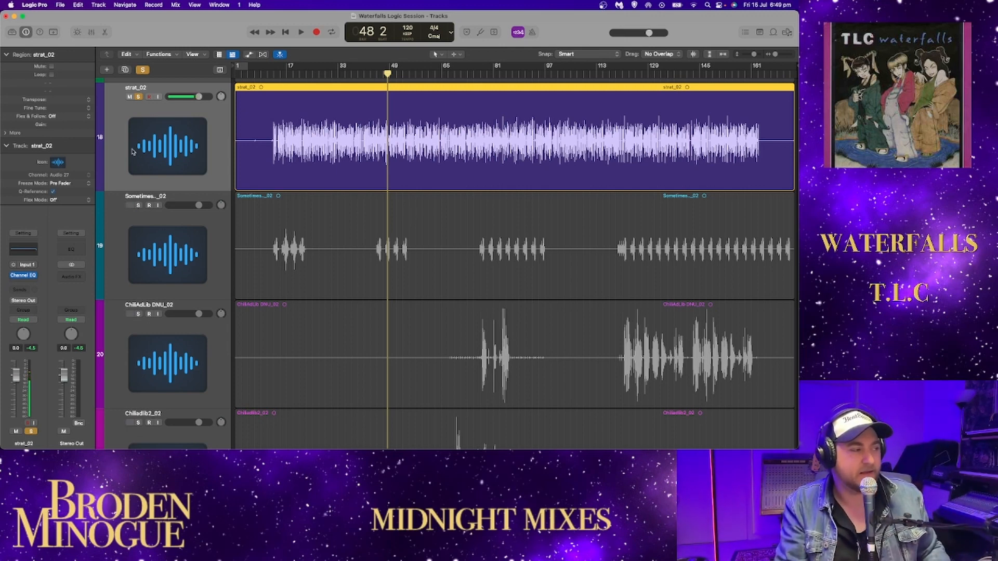
left_click(138, 97)
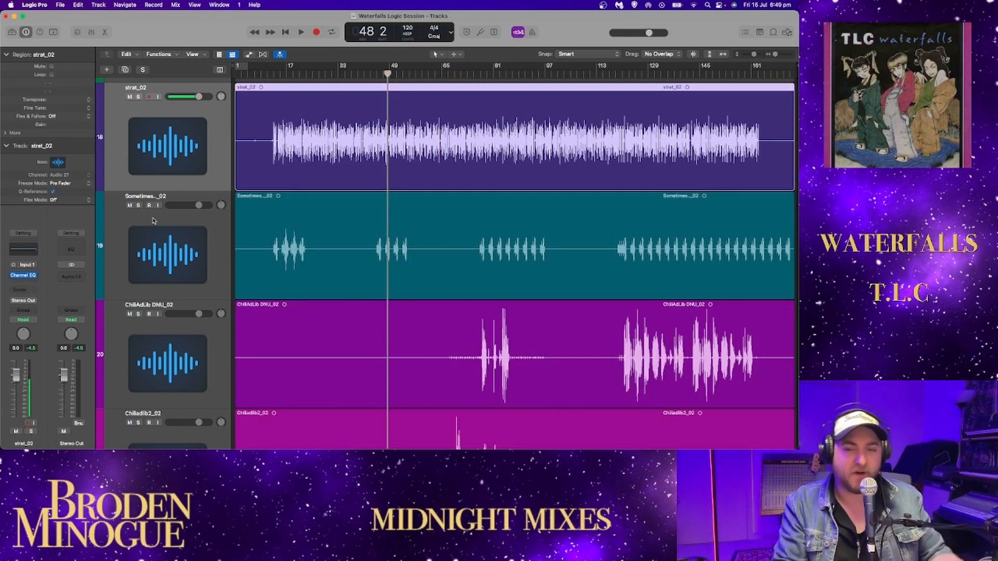
- Solo the Sometimes track and audition its first phrases from bar 11
left_click(266, 78)
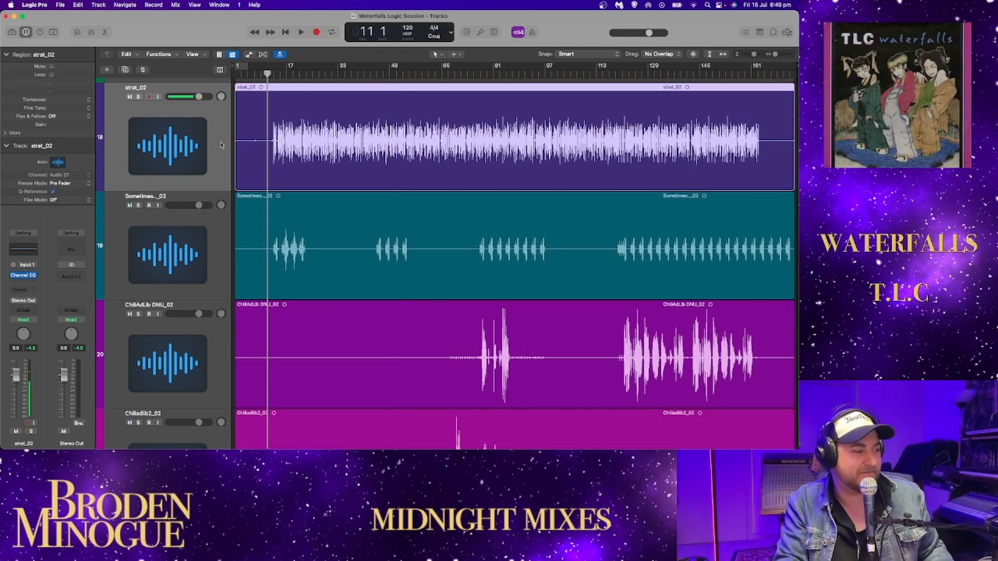
left_click(138, 205)
scroll(283, 230, "right", 1)
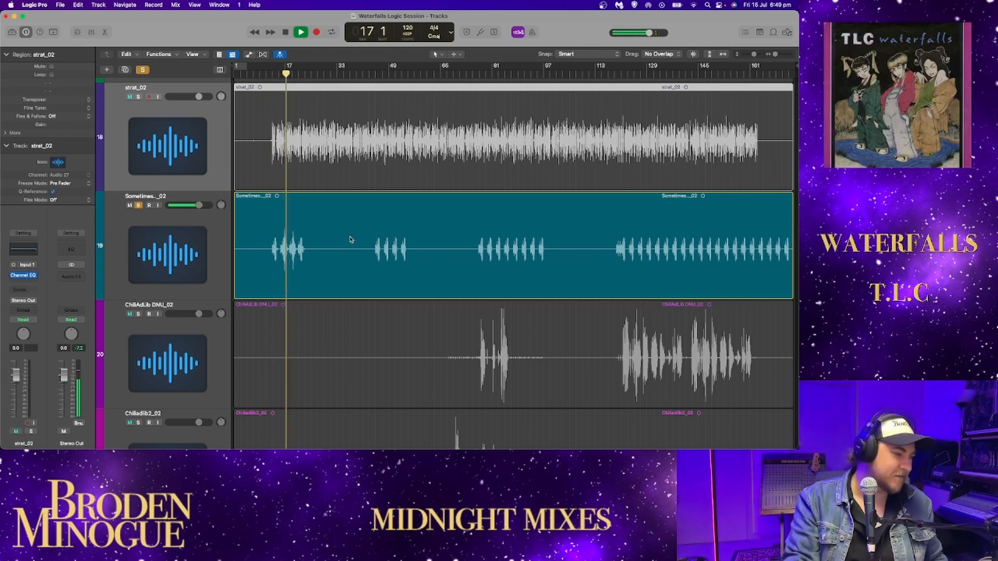
key("space")
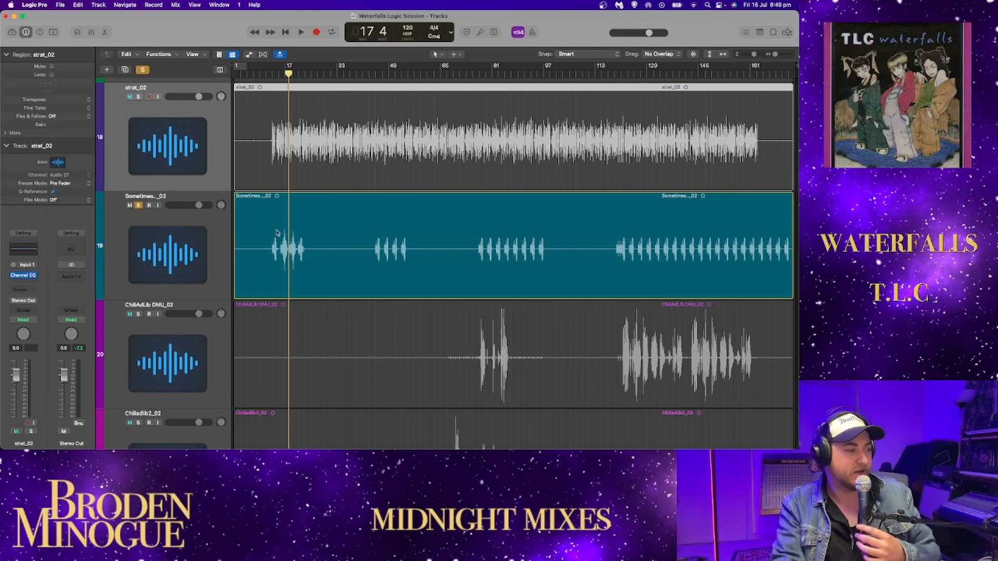
key("space")
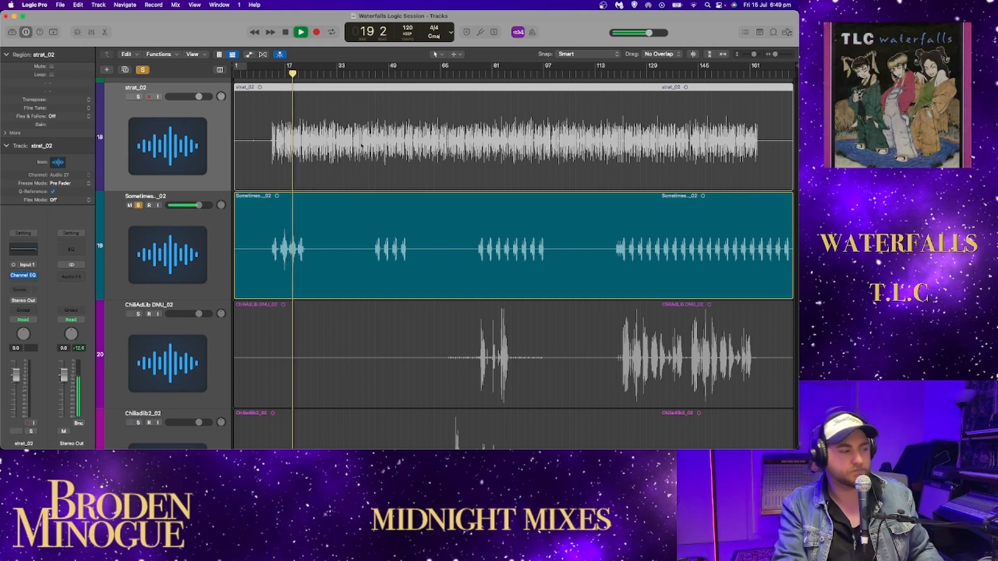
- Audition the Sometimes track from about bar 45 and from about bar 120, then unsolo it
left_click(376, 74)
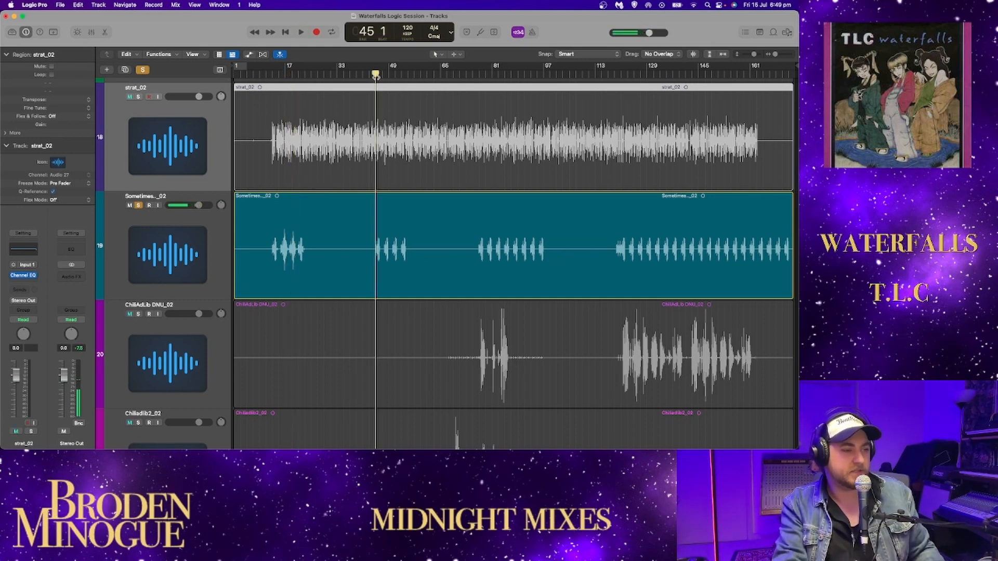
key("space")
left_click(608, 74)
left_click_drag(609, 75, 617, 75)
key("space")
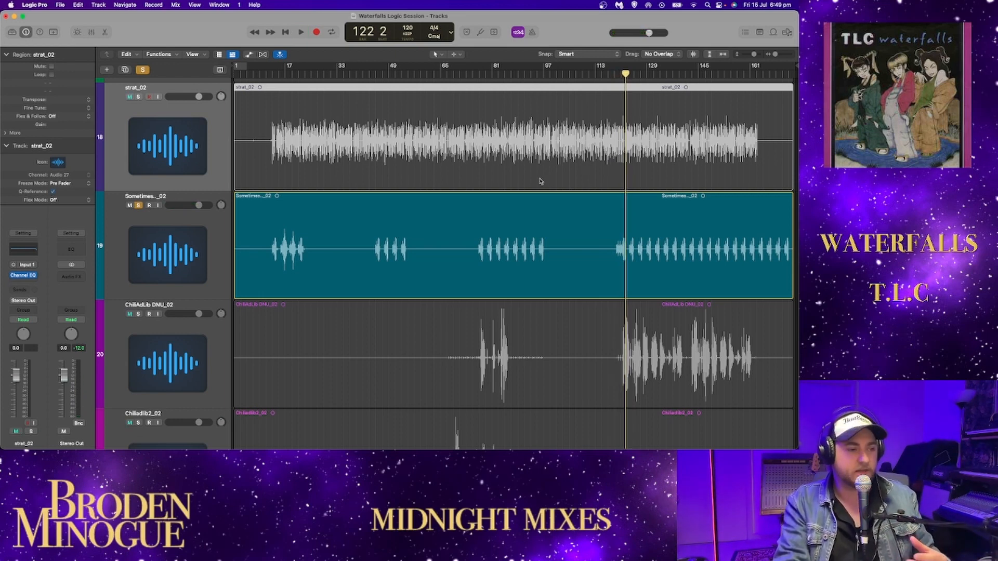
scroll(172, 205, "down", 4)
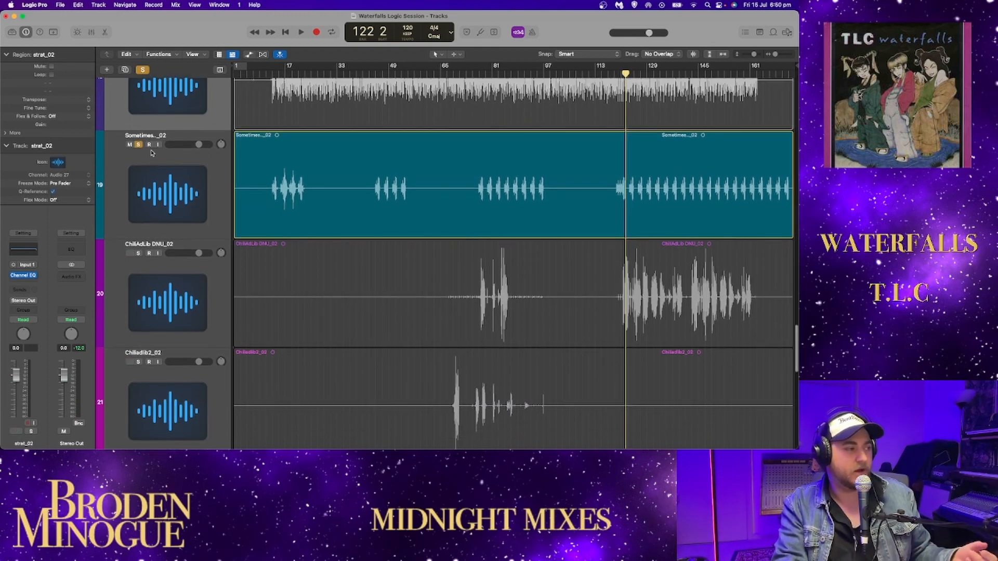
key("s")
- Reduce the track height so more tracks fit on screen, with the list back at 1_4_02
scroll(319, 228, "down", 1)
scroll(318, 229, "down", 5)
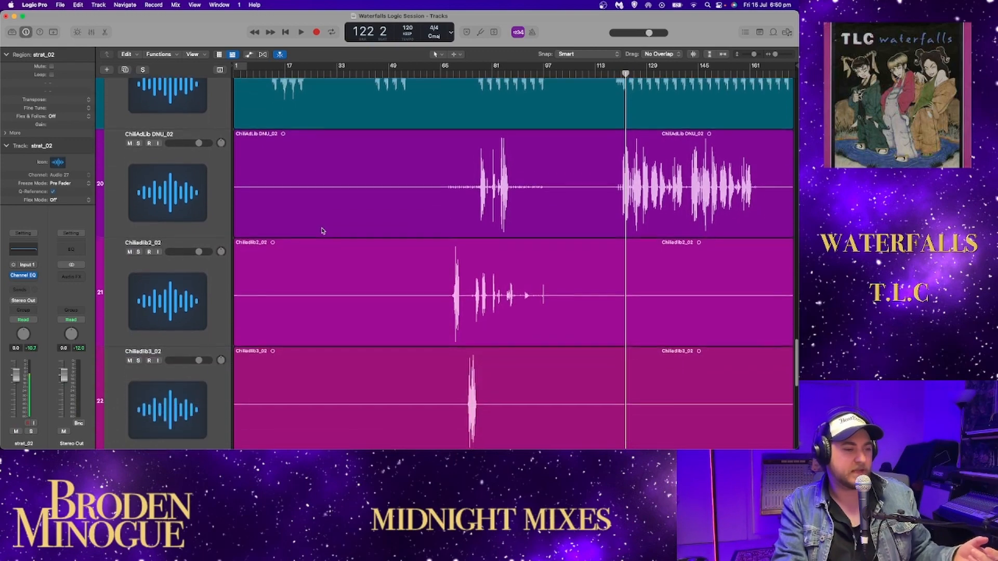
scroll(414, 154, "up", 20)
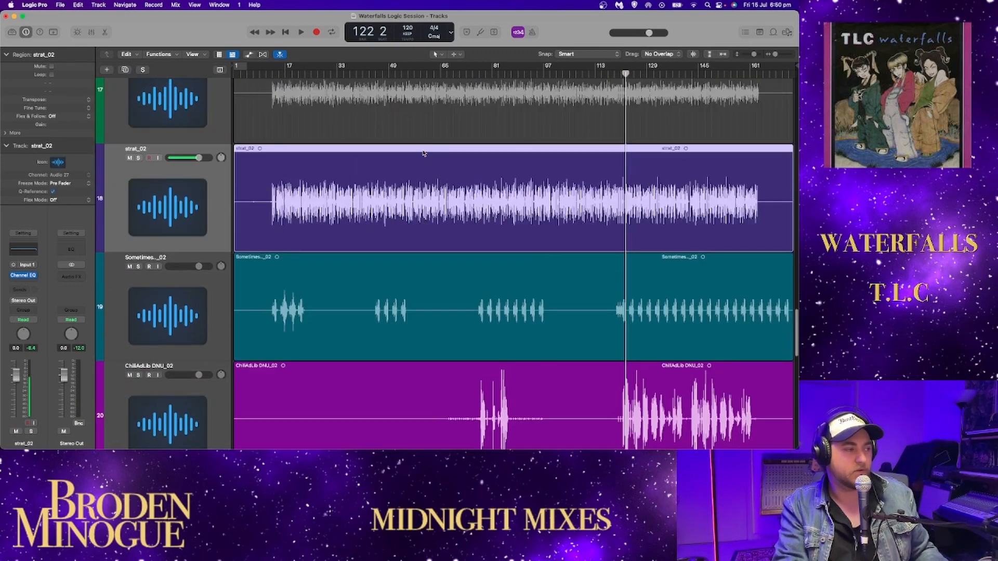
scroll(414, 153, "up", 20)
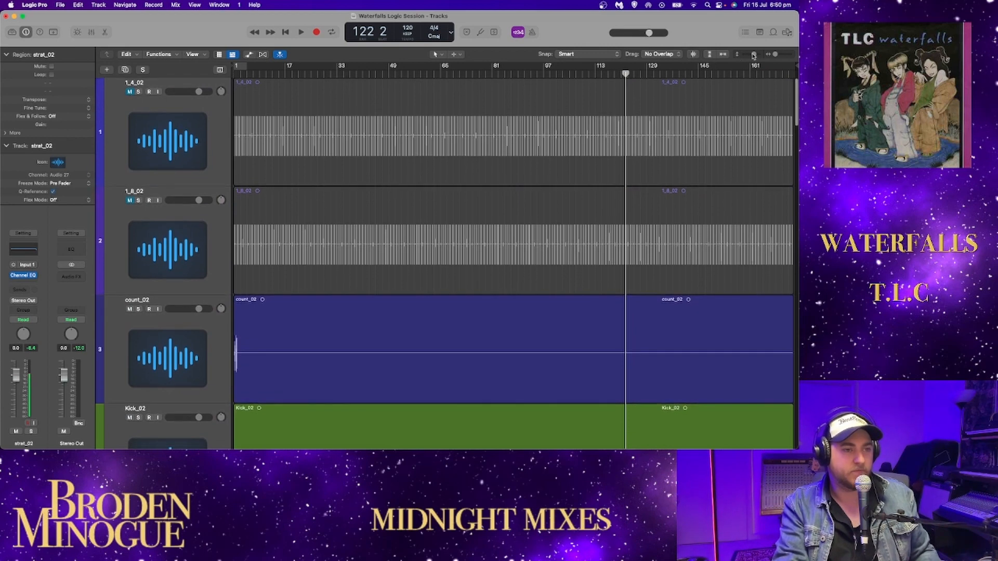
left_click_drag(753, 54, 750, 54)
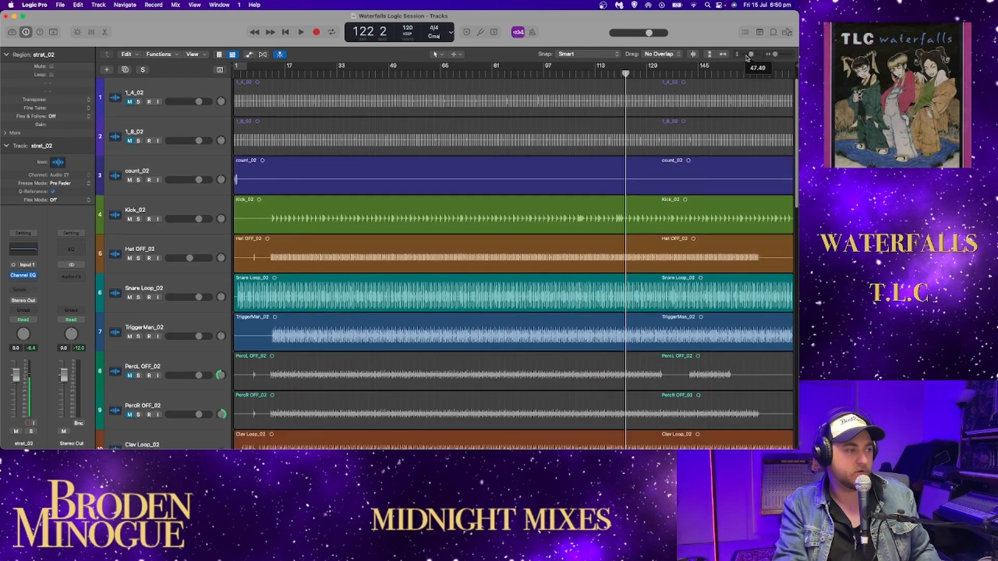
- Solo 1_4_02, 1_8_02 and count_02, then mute the first two and play count_02 alone from bar 1
mouse_move(130, 102)
left_mouse_down()
mouse_move(130, 139)
mouse_move(138, 104)
mouse_move(138, 139)
left_mouse_up()
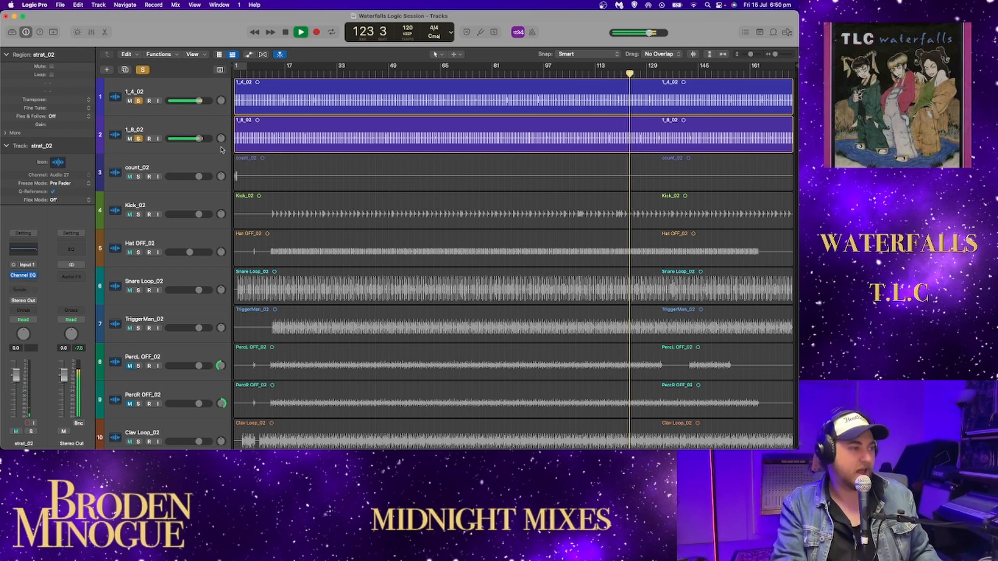
left_click(138, 177)
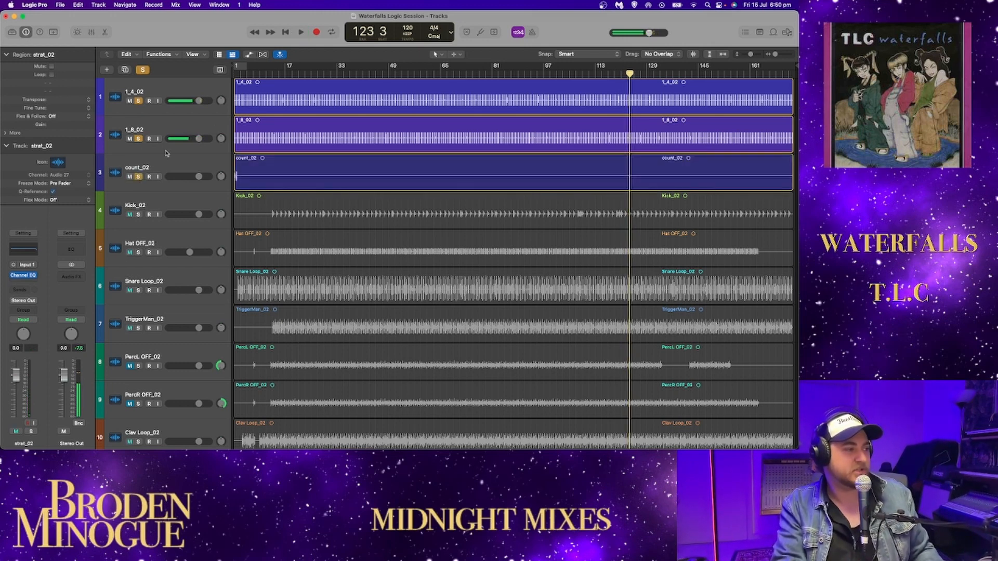
left_click(287, 33)
left_click(133, 102)
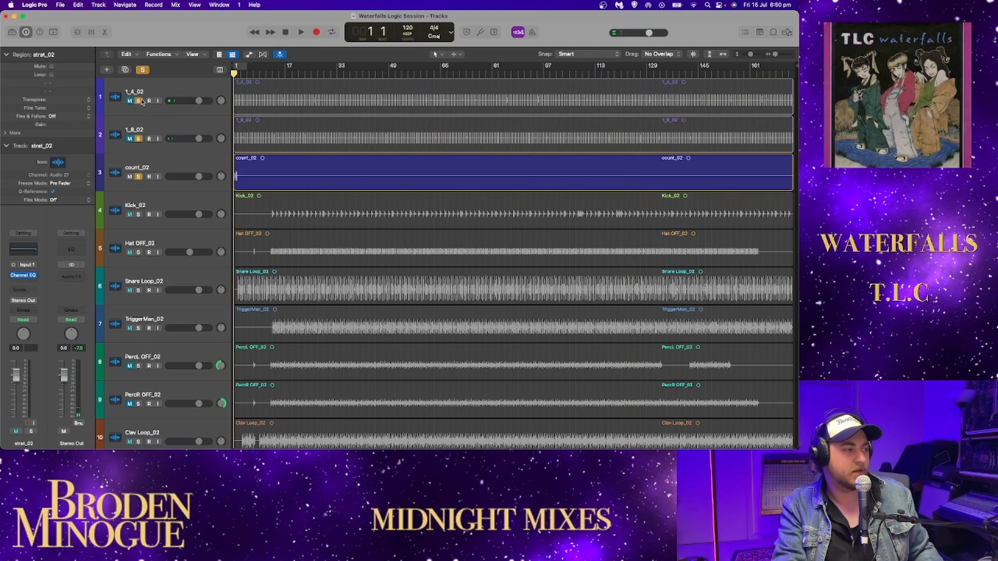
key("space")
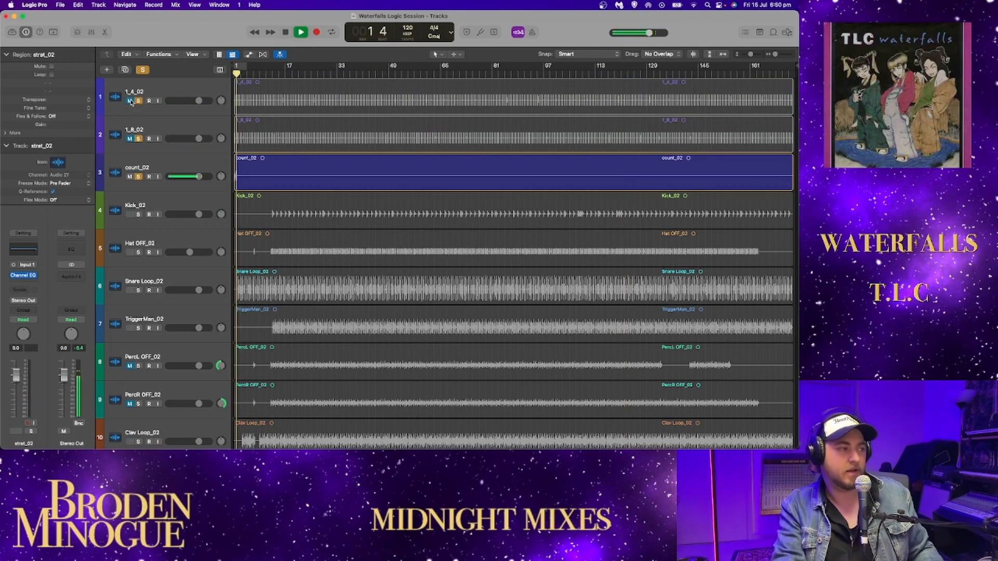
- Unmute 1_4_02 and 1_8_02 to hear them, then stop playback, unsolo 1_4_02, 1_8_02 and count_02 and mute all three
left_click(129, 100)
left_click(129, 139)
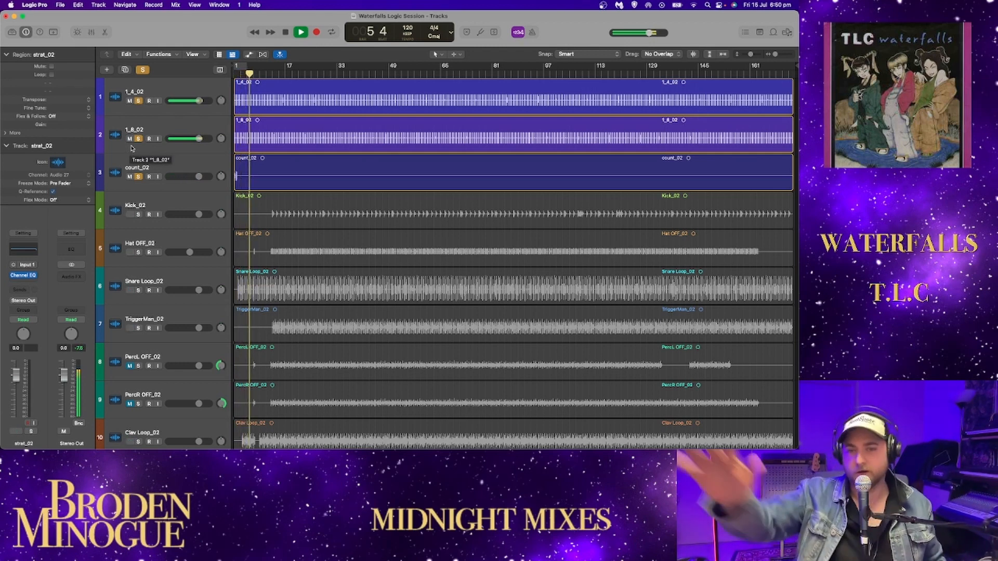
key("space")
mouse_move(138, 176)
left_mouse_down()
mouse_move(137, 101)
mouse_move(129, 176)
left_mouse_up()
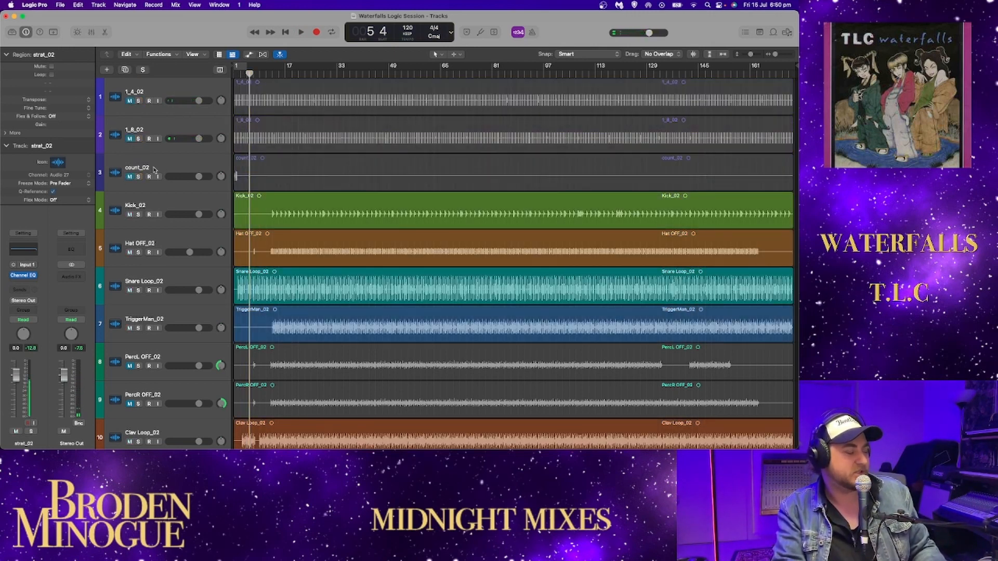
- Play the soloed Kick_02 from bar 11 beat 4, adding Snare Loop_02, Hat OFF_02 and TriggerMan_02 to the solo one by one
scroll(185, 197, "down", 1)
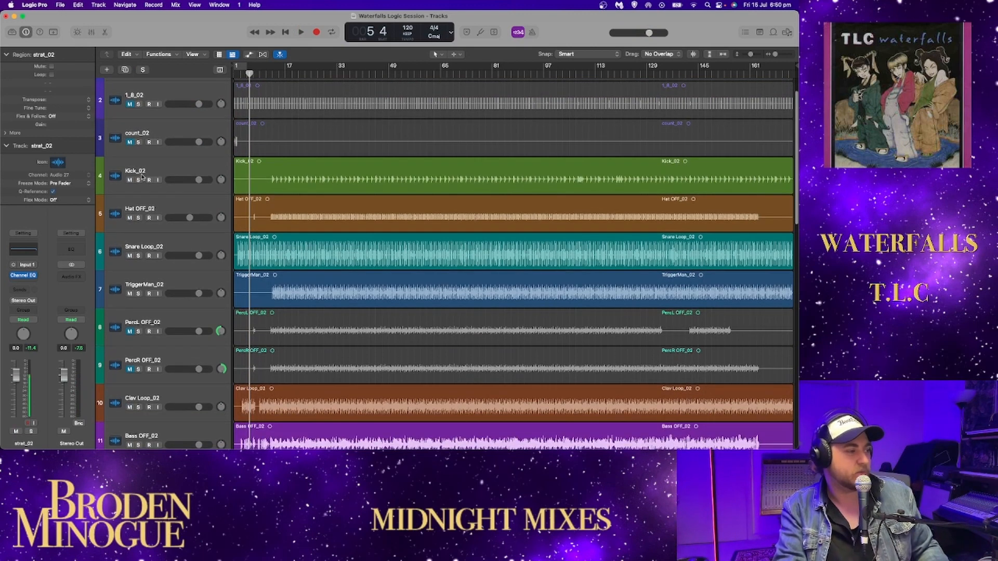
left_click(139, 180)
left_click(268, 74)
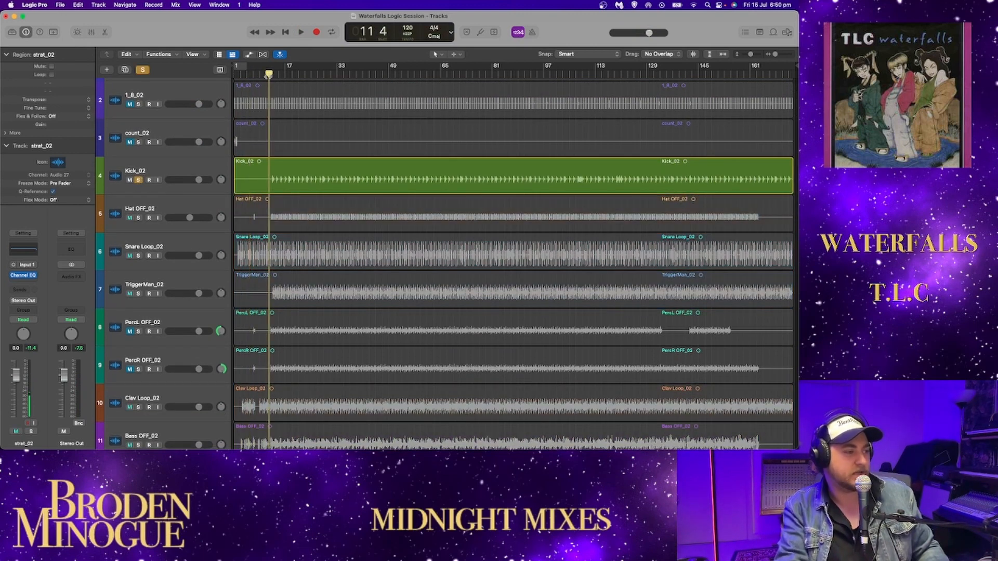
key("space")
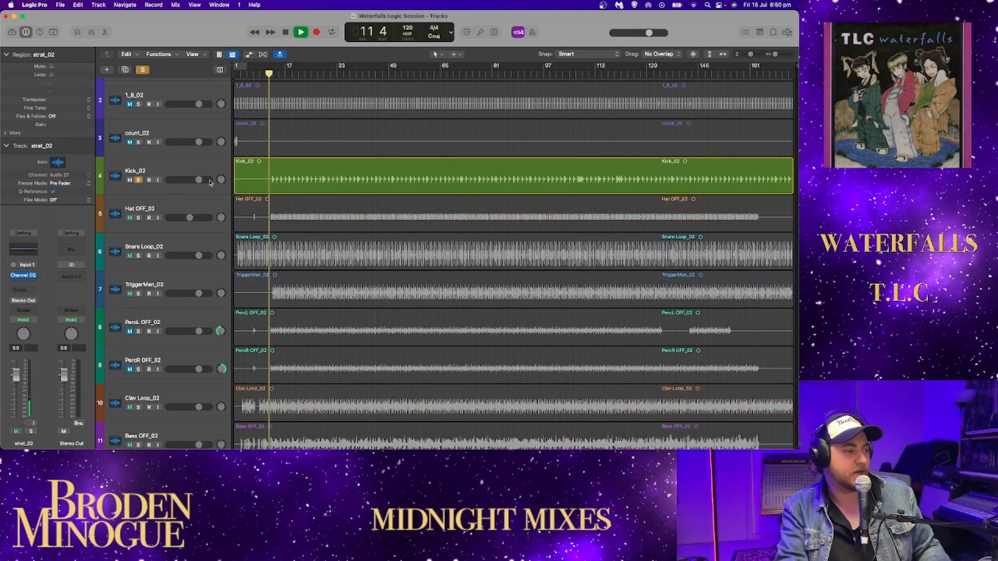
left_click(139, 255)
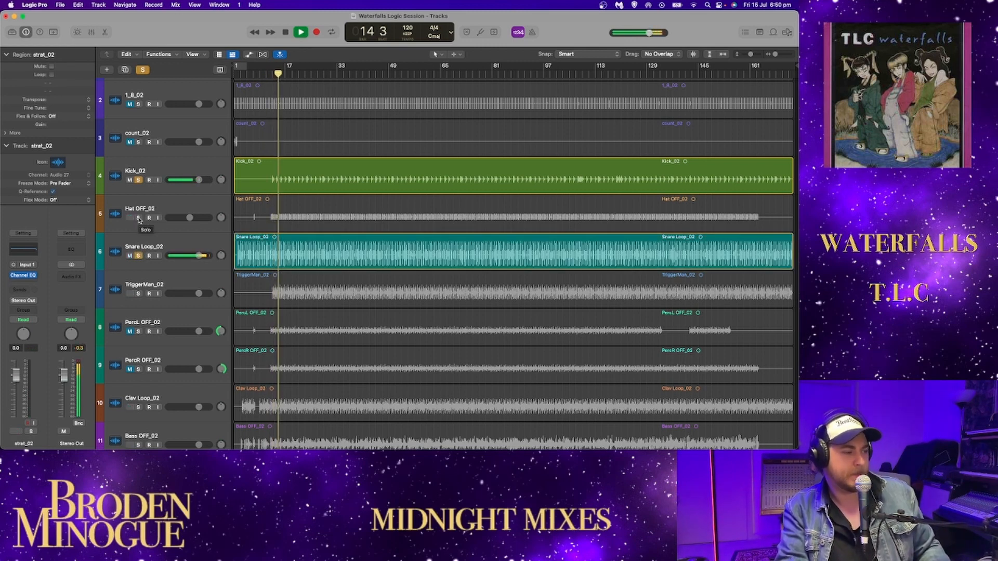
left_click(139, 218)
left_click(138, 294)
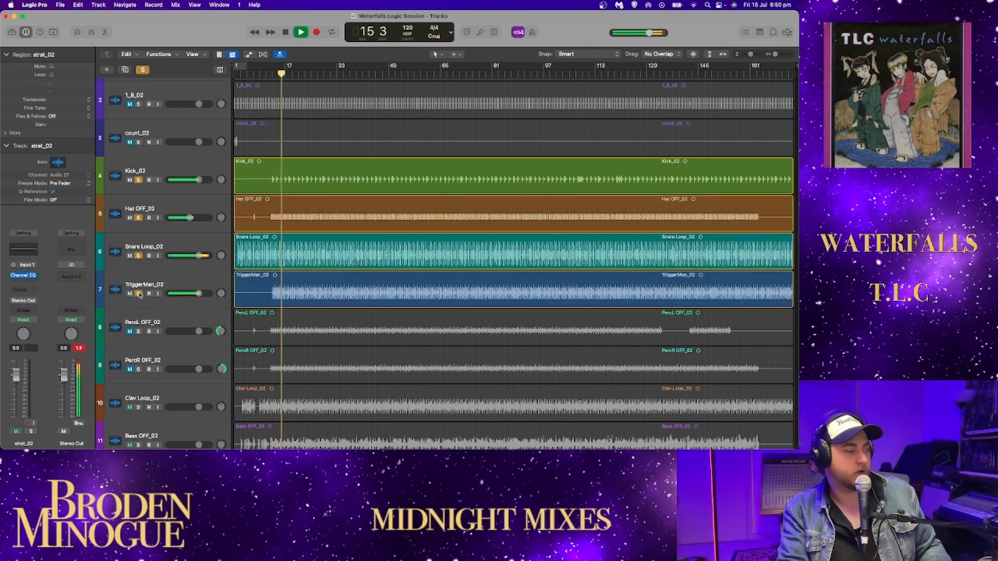
- Add Clav Loop_02 and Bass OFF_02 to the soloed tracks and lower the Stereo Out fader to -7.0 dB
scroll(138, 332, "down", 3)
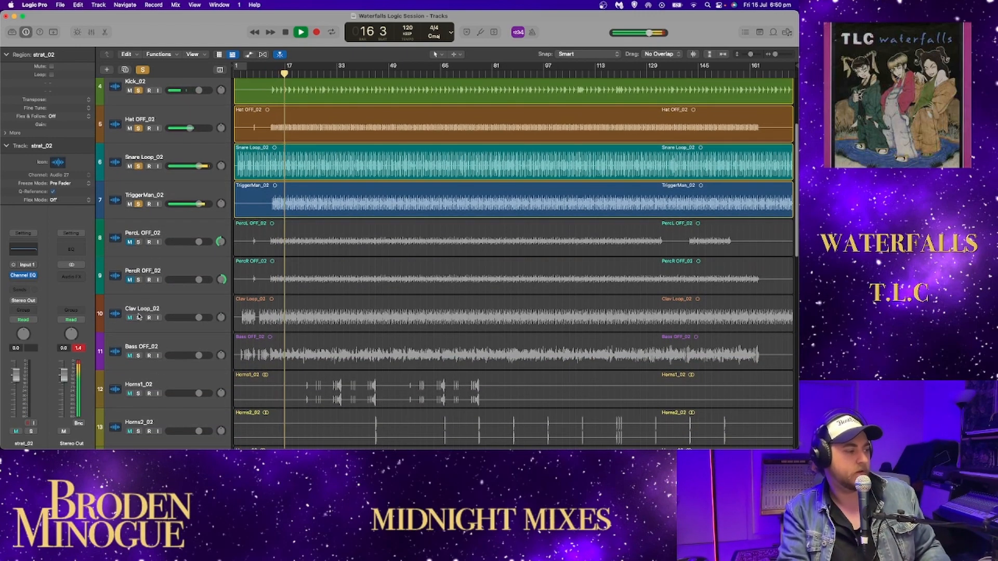
left_click(139, 317)
scroll(139, 321, "down", 1)
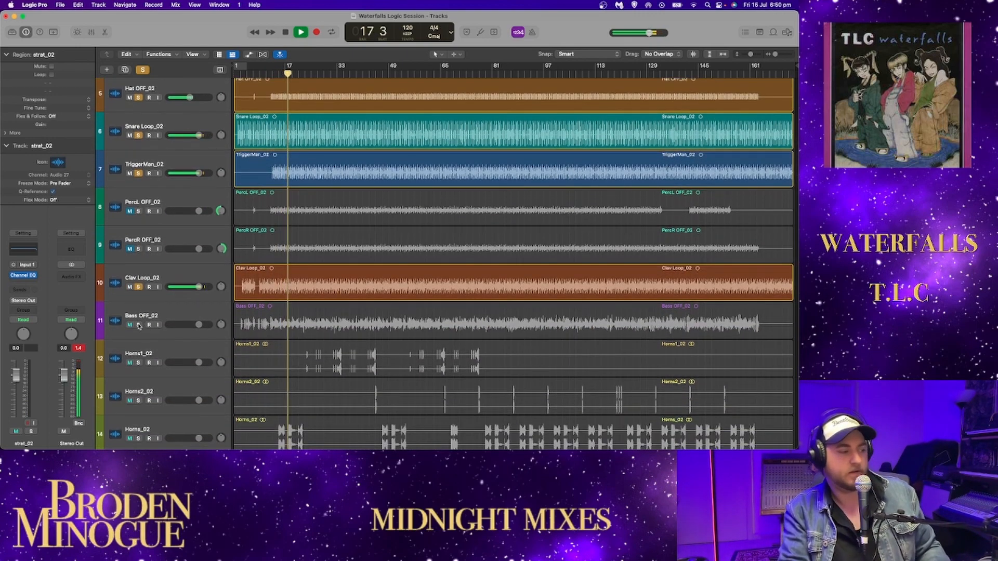
left_click(138, 324)
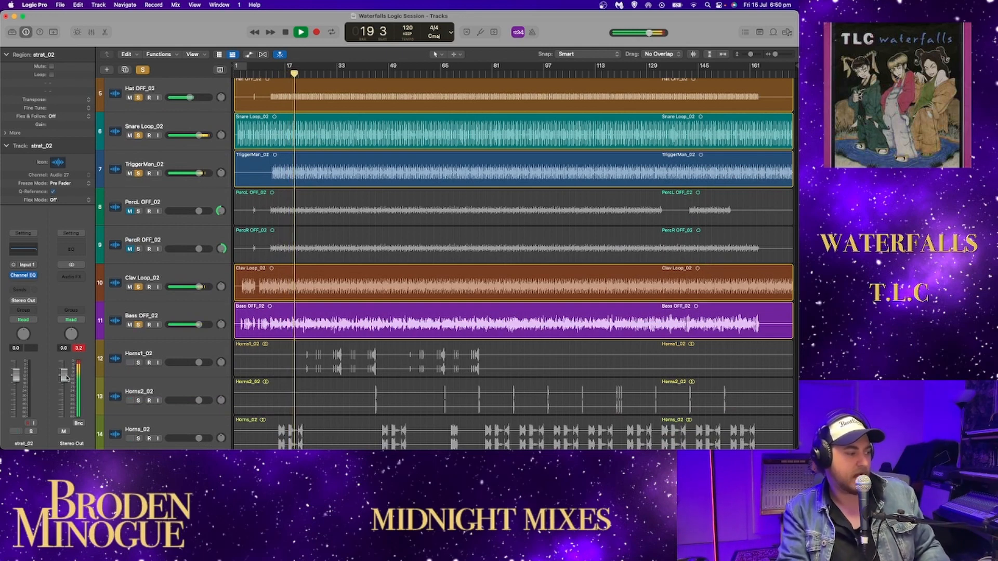
left_click_drag(66, 377, 65, 385)
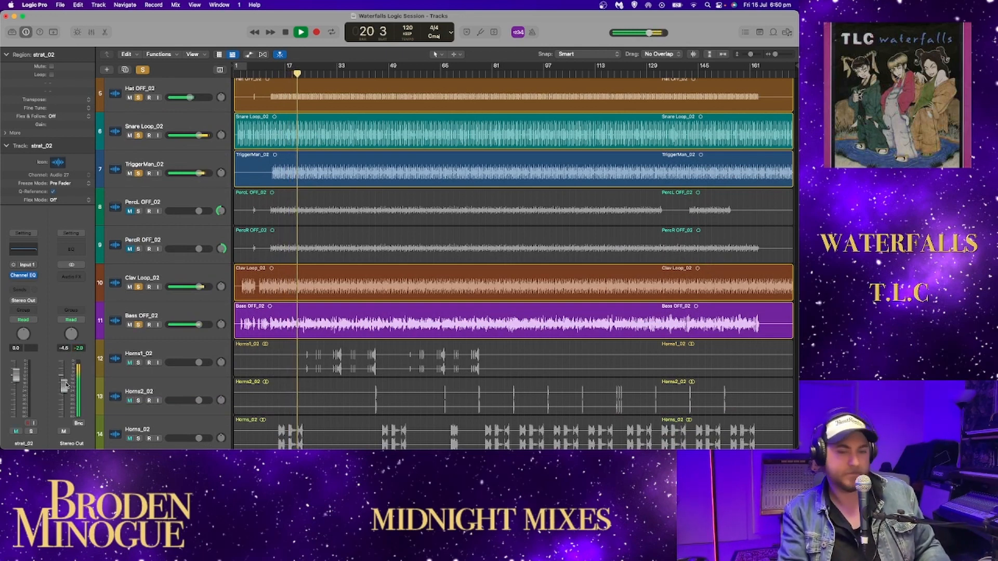
left_click_drag(64, 390, 65, 391)
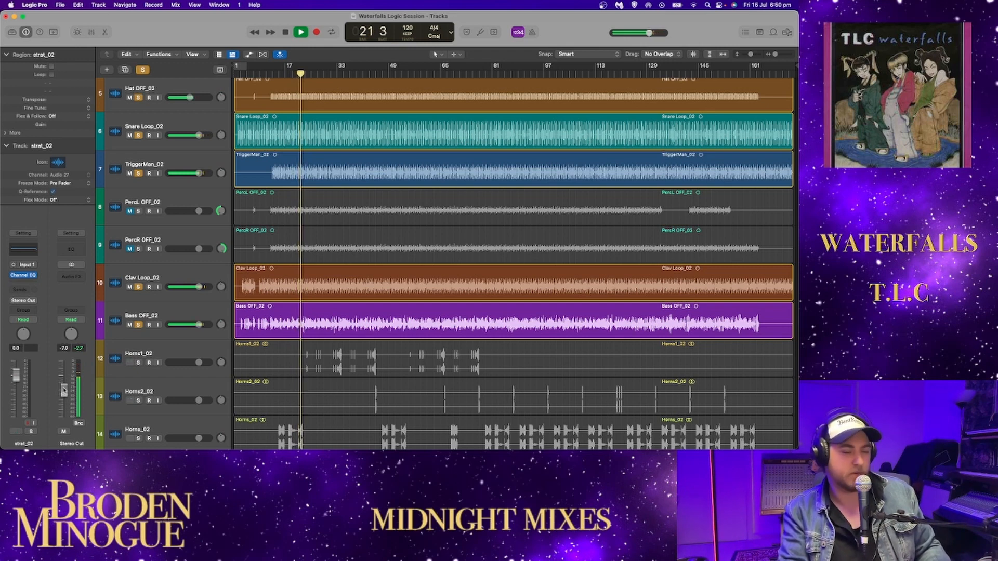
- Add Horns1_02, Horns2_02 and Horns_02 to the soloed tracks, stop playback, and clear every solo
scroll(138, 325, "down", 1)
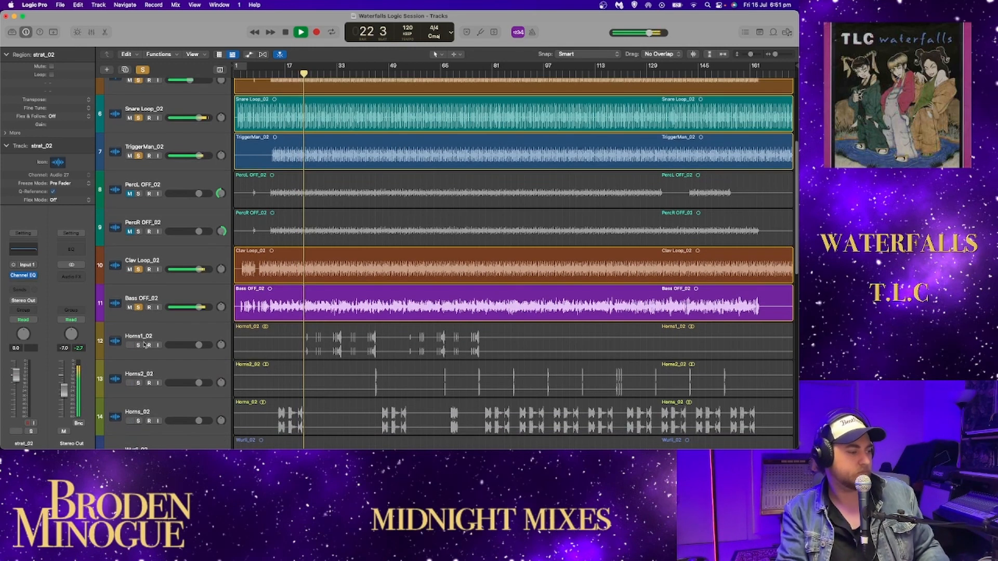
left_click(138, 345)
left_click(139, 383)
left_click(139, 420)
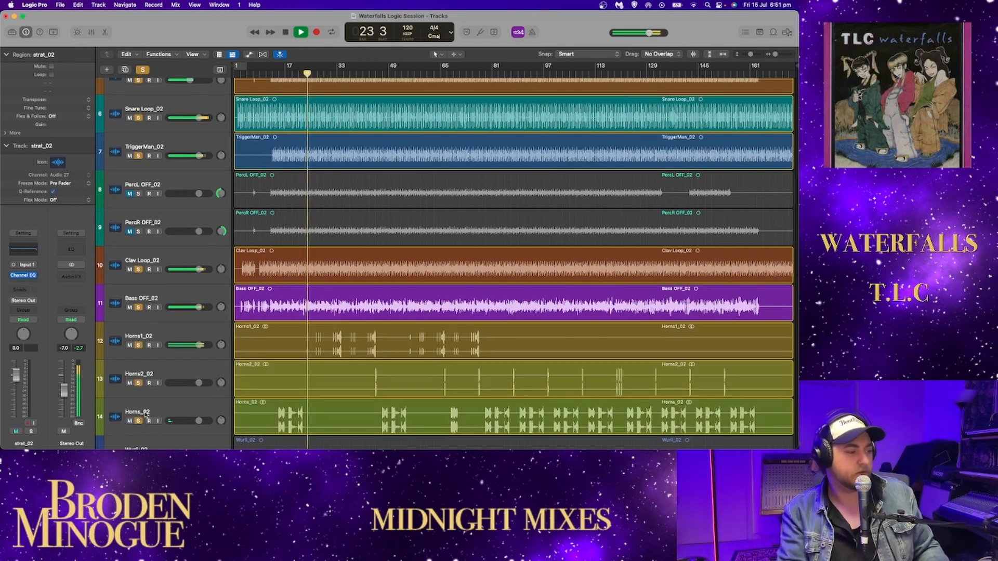
key("space")
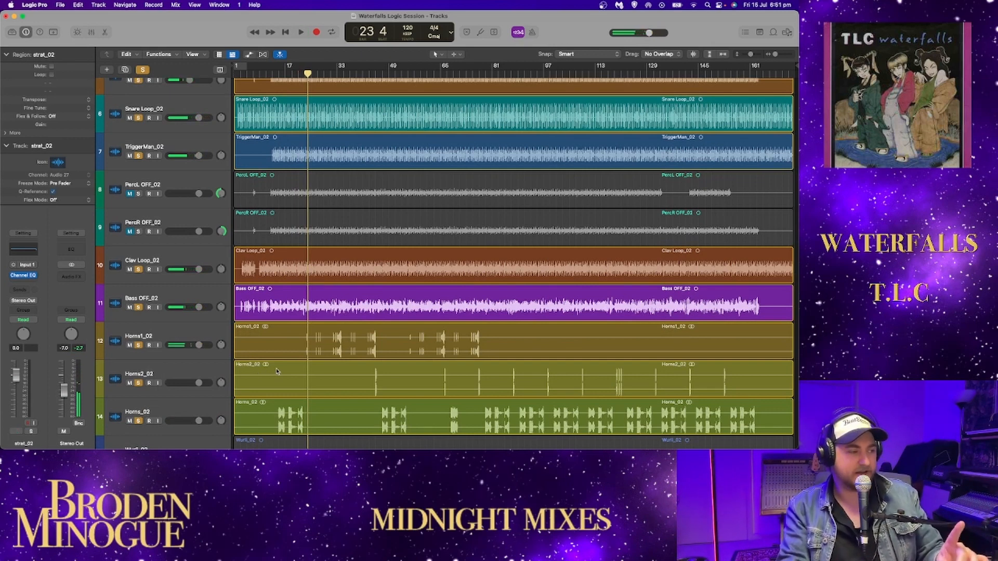
left_click(143, 70)
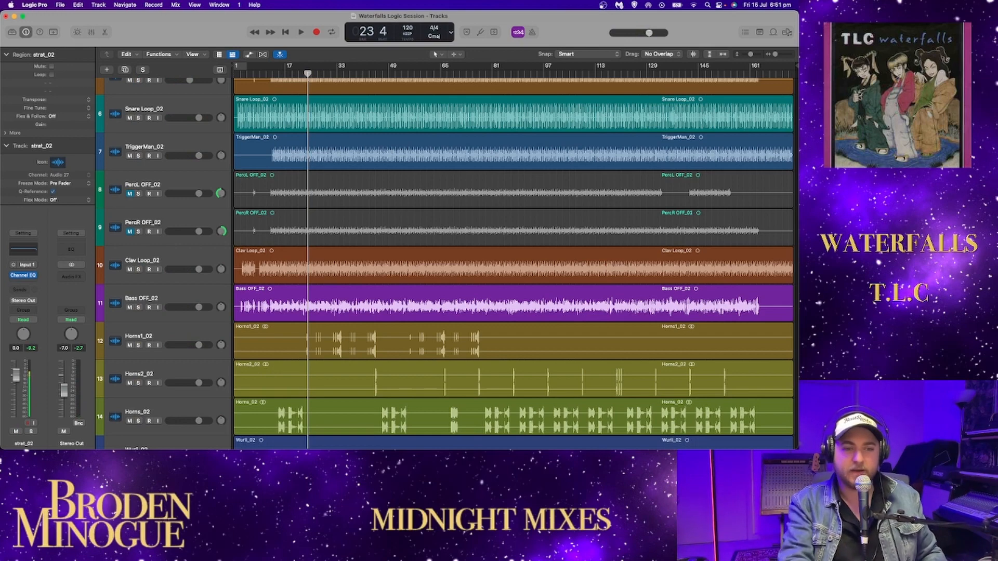
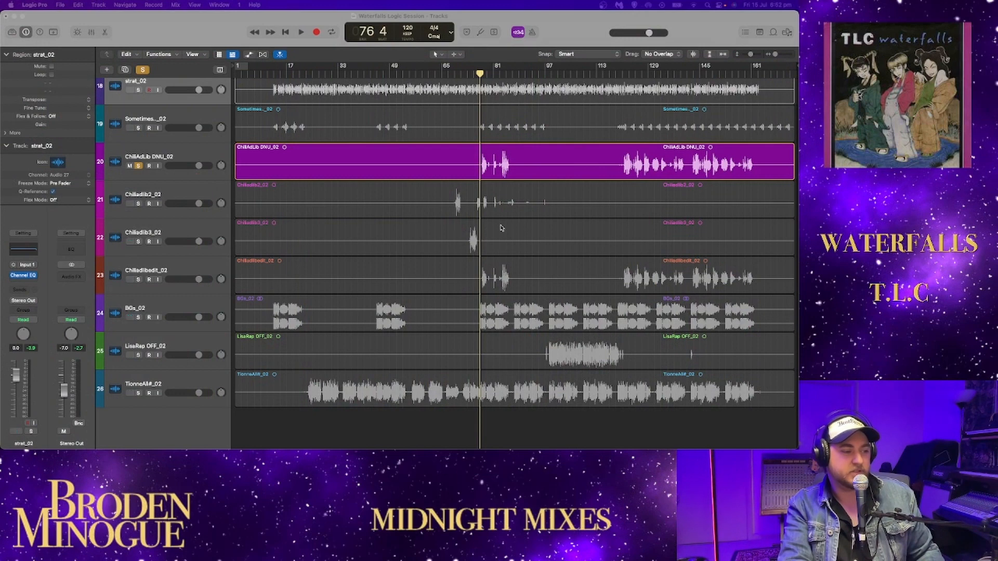
- Play the soloed ChiliAdLib DNU_02 from bar 76 beat 4 to about bar 87 with its waveform enlarged, then stop playback
left_click(511, 46)
key("space")
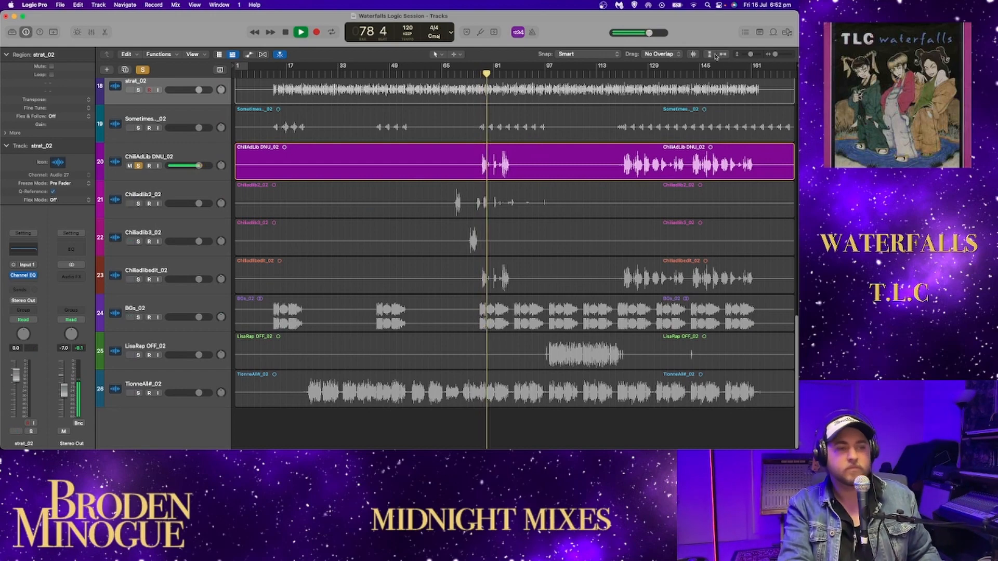
left_click_drag(751, 55, 777, 55)
scroll(615, 154, "down", 5)
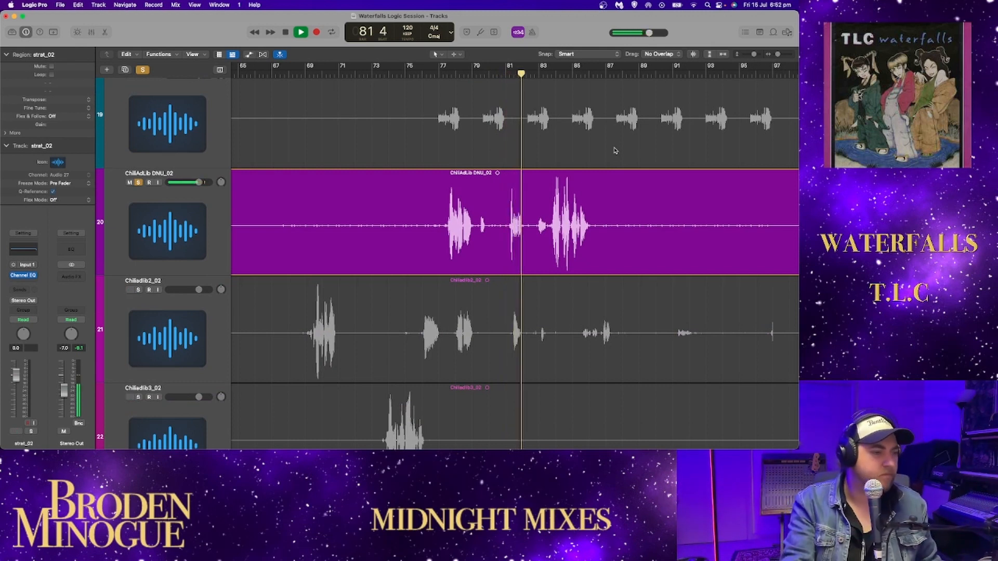
scroll(595, 180, "down", 2)
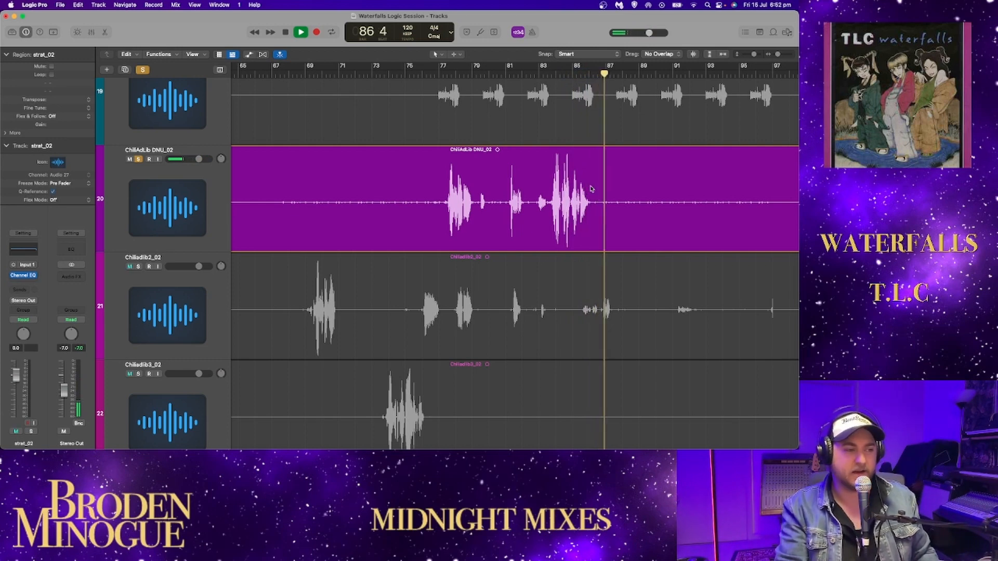
key("space")
- Audition the ChiliAdLib DNU_02 entry around bar 120, replay it from bar 119 beat 3, and stop playback
scroll(673, 201, "right", 15)
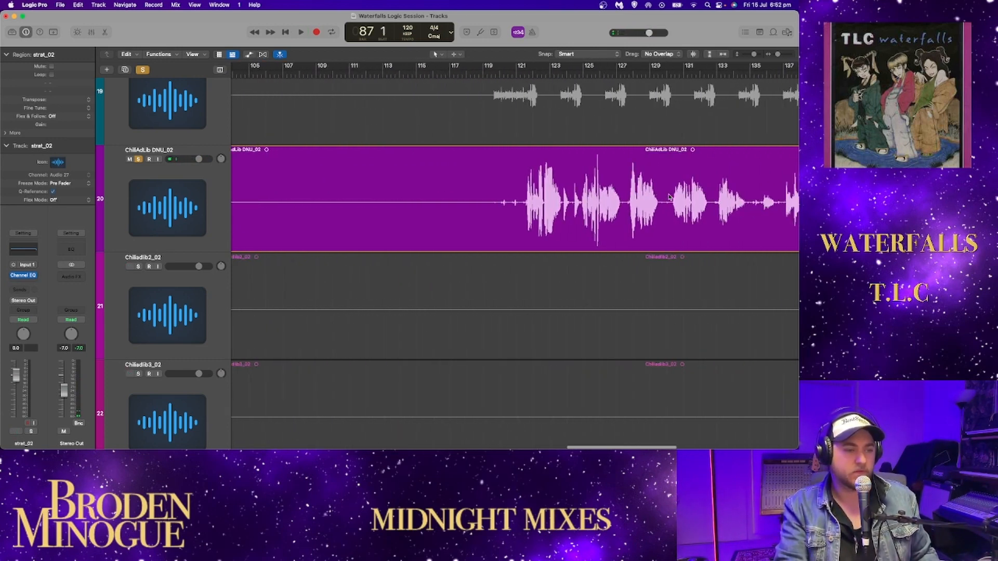
left_click(490, 74)
key("space")
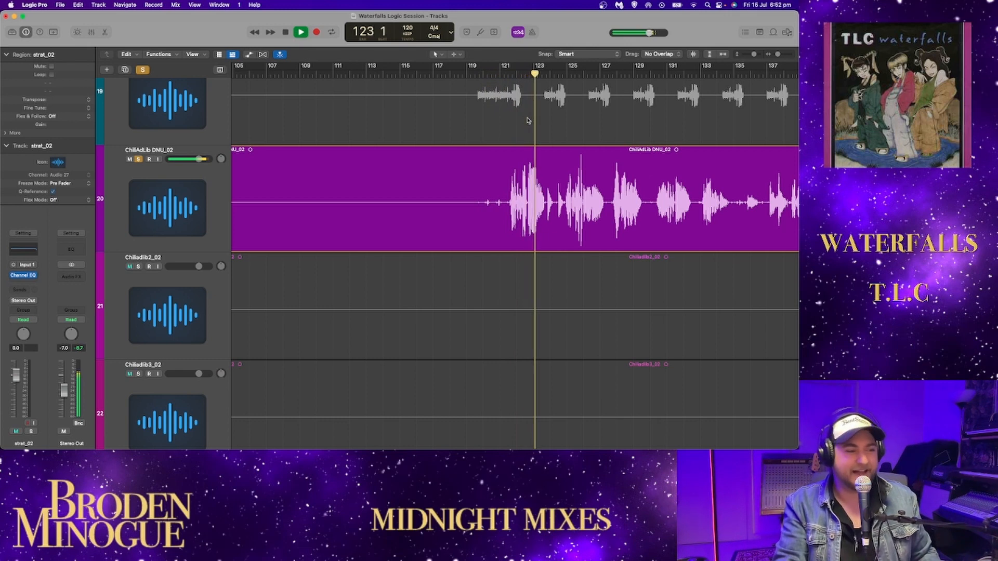
key("space")
left_click(478, 73)
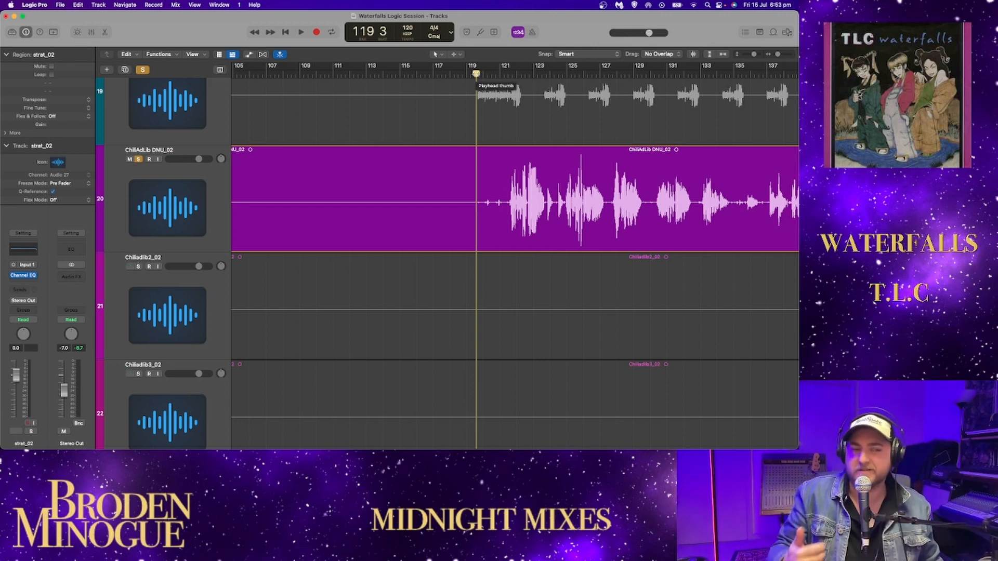
key("space")
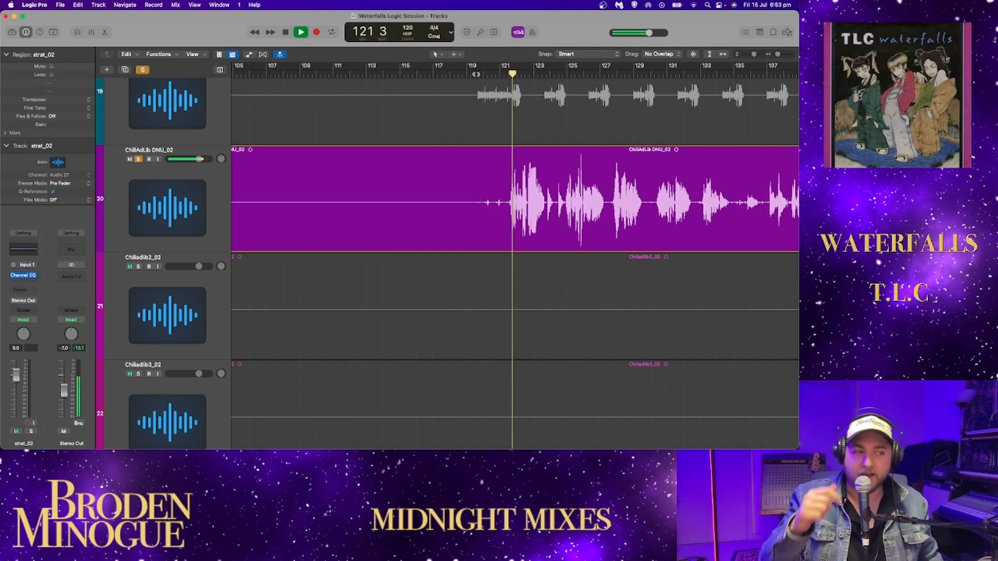
key("space")
- Replay ChiliAdLib DNU_02 from bar 121 beat 2, following the ad-libs through the later bars
left_click(509, 74)
left_click(508, 75)
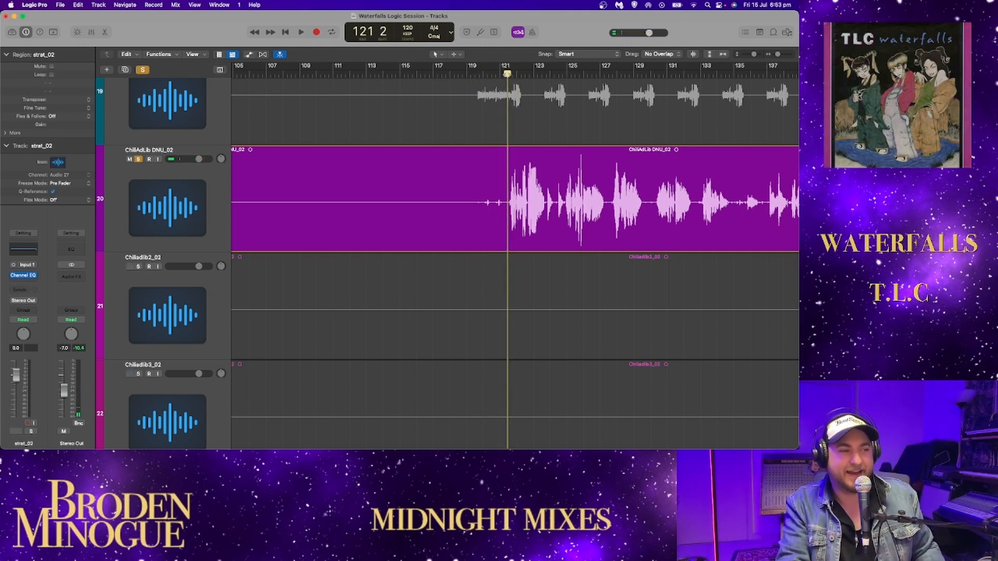
key("space")
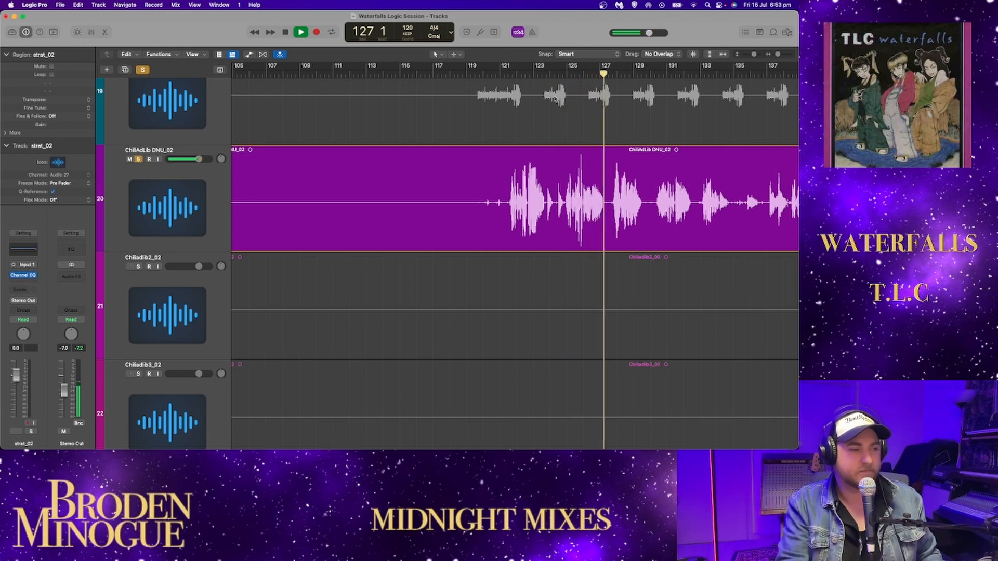
scroll(622, 194, "right", 2)
scroll(622, 195, "right", 2)
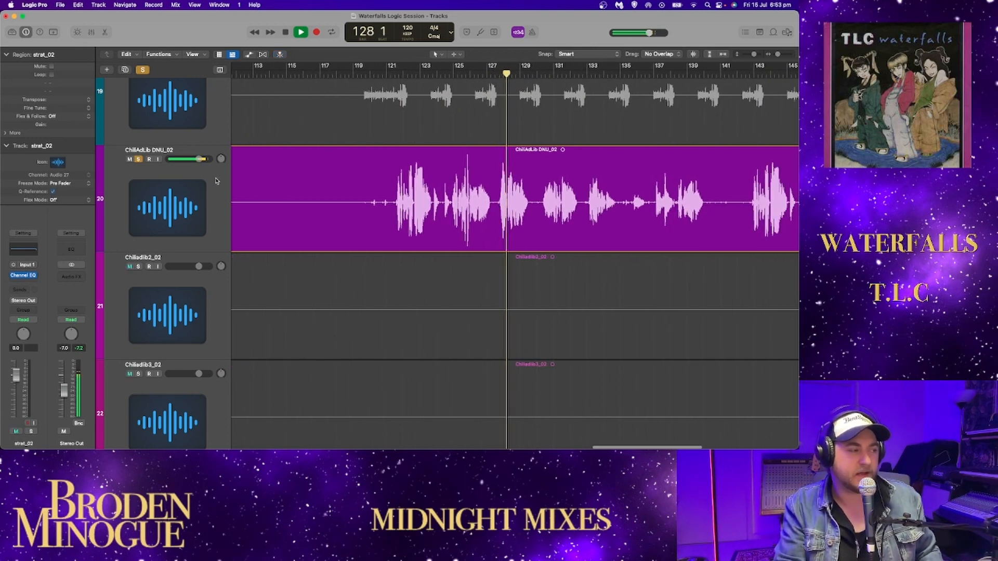
- Select the ChiliAdLib DNU_02 track and open its Channel EQ, placing it above the waveform to watch the spectrum during playback
left_click(136, 174)
left_click(24, 253)
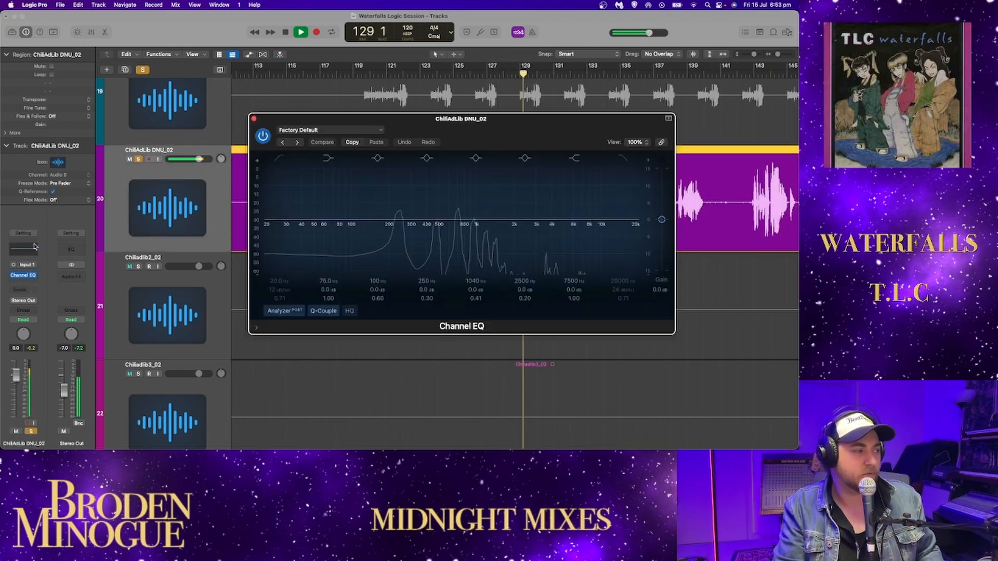
left_click_drag(531, 117, 540, 244)
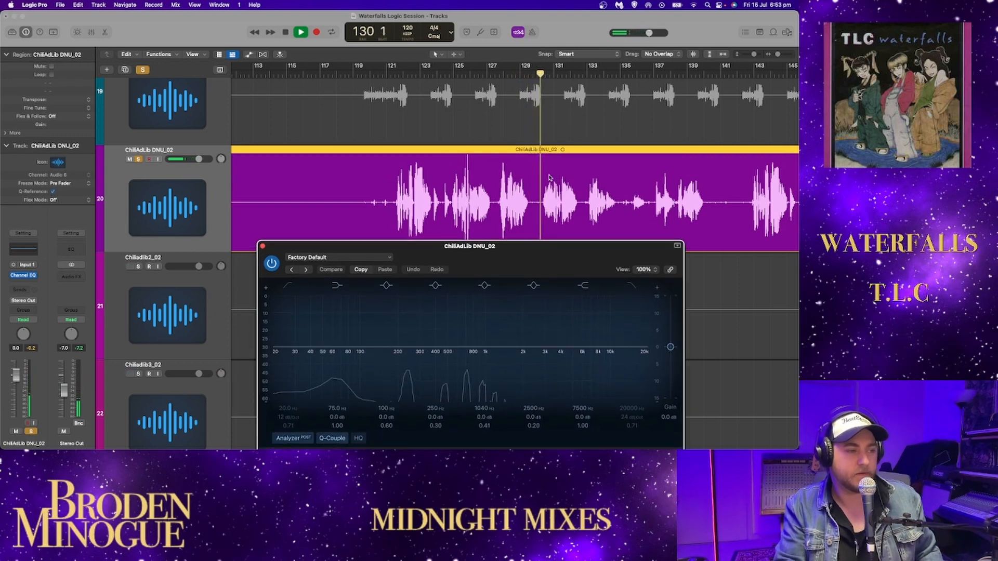
scroll(549, 177, "down", 1)
scroll(549, 176, "up", 5)
left_click_drag(519, 246, 513, 91)
scroll(636, 353, "down", 4)
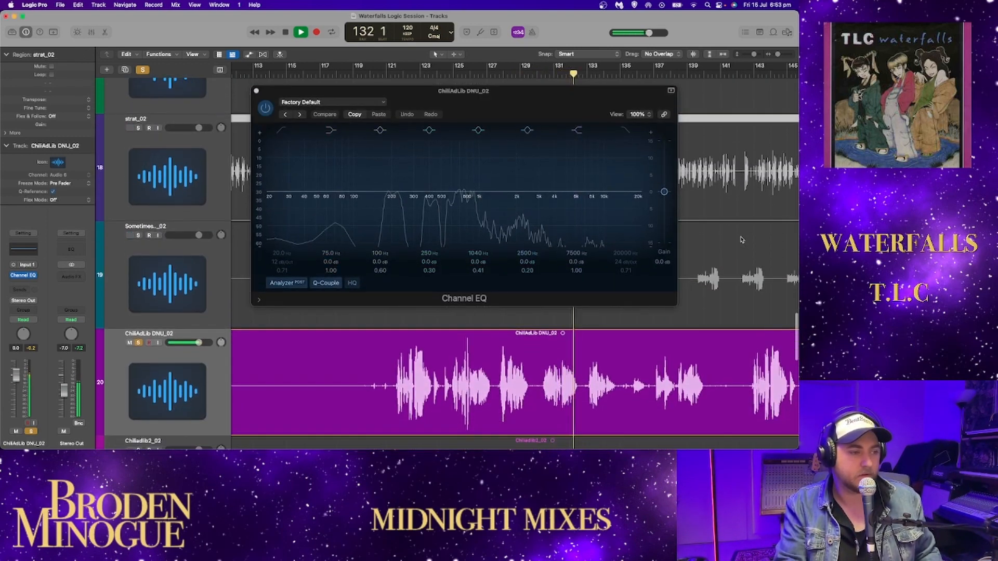
left_click(210, 371)
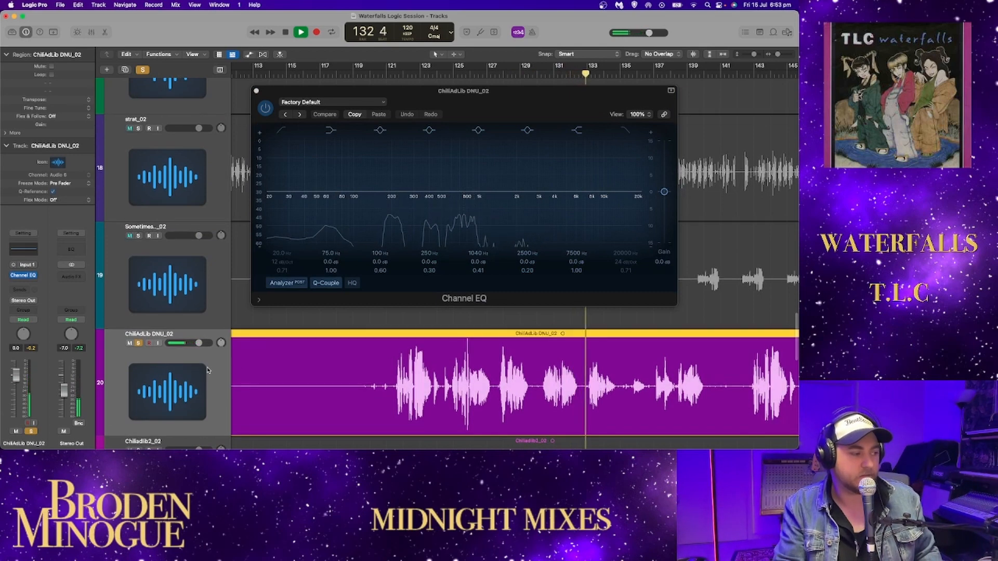
left_click(544, 92)
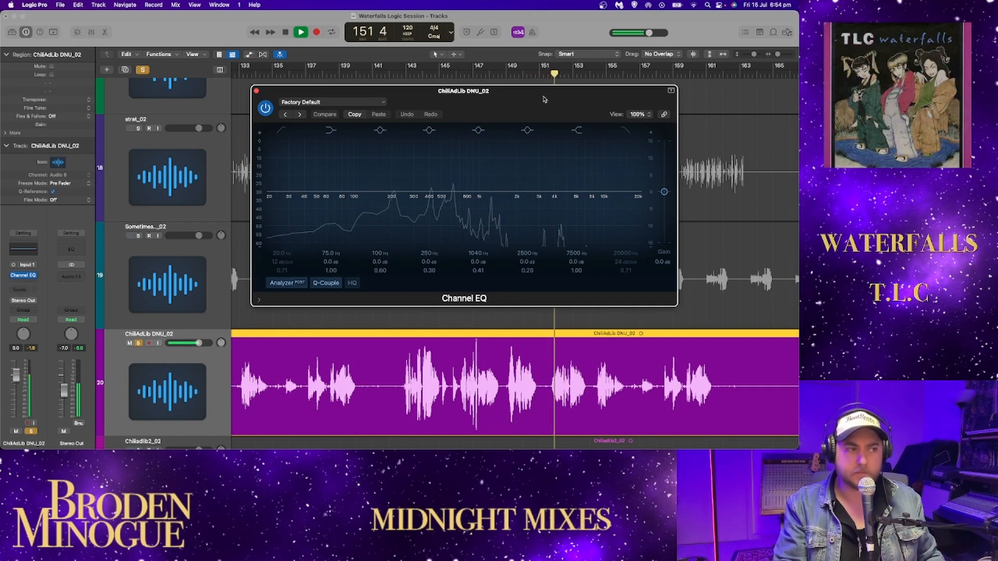
- Reposition the Channel EQ clear of the waveform, replay the closing ad-libs from bar 155 beat 4, and close the EQ
left_click_drag(544, 98, 531, 80)
scroll(730, 174, "down", 2)
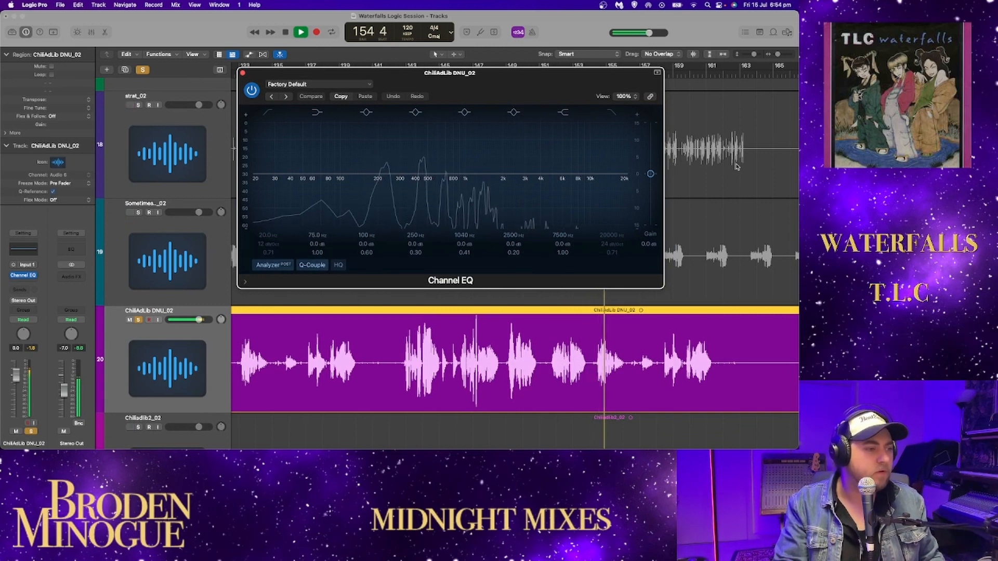
scroll(737, 166, "right", 5)
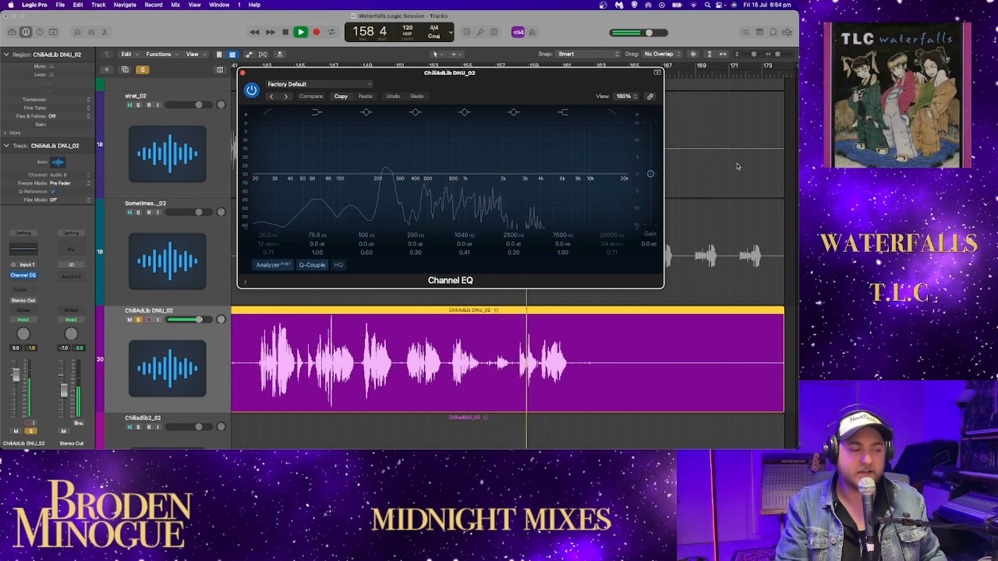
left_click_drag(508, 71, 300, 66)
left_click(477, 74)
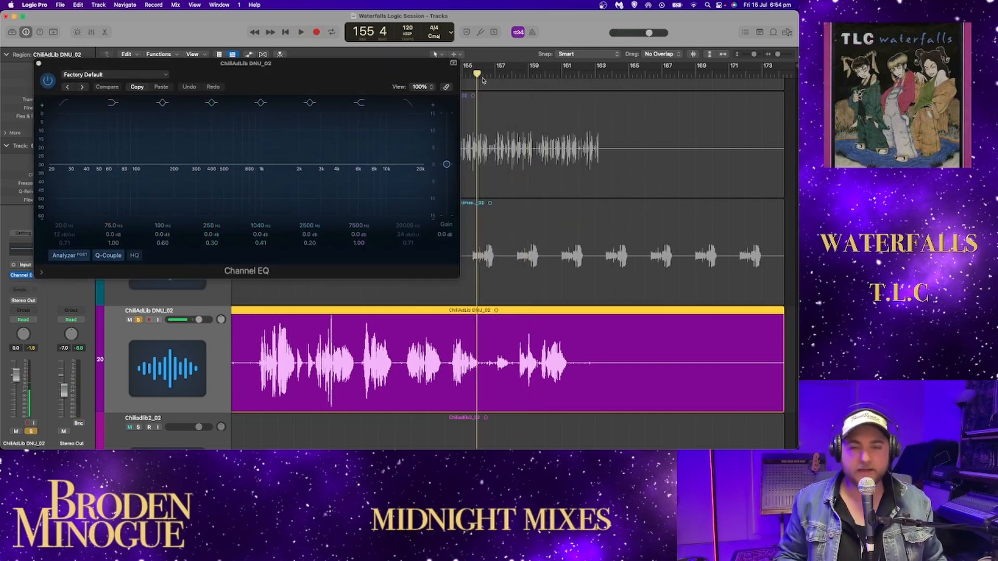
key("space")
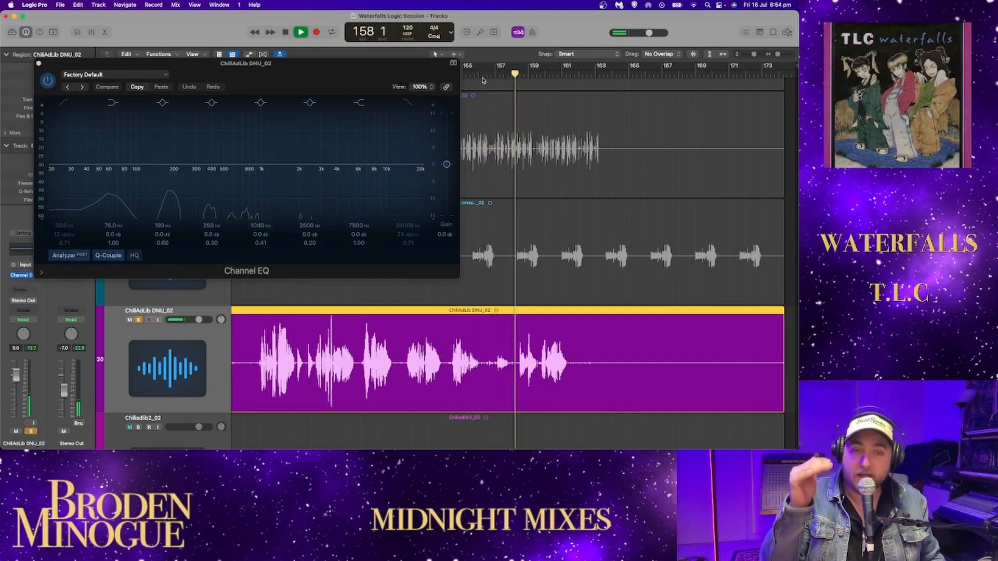
key("space")
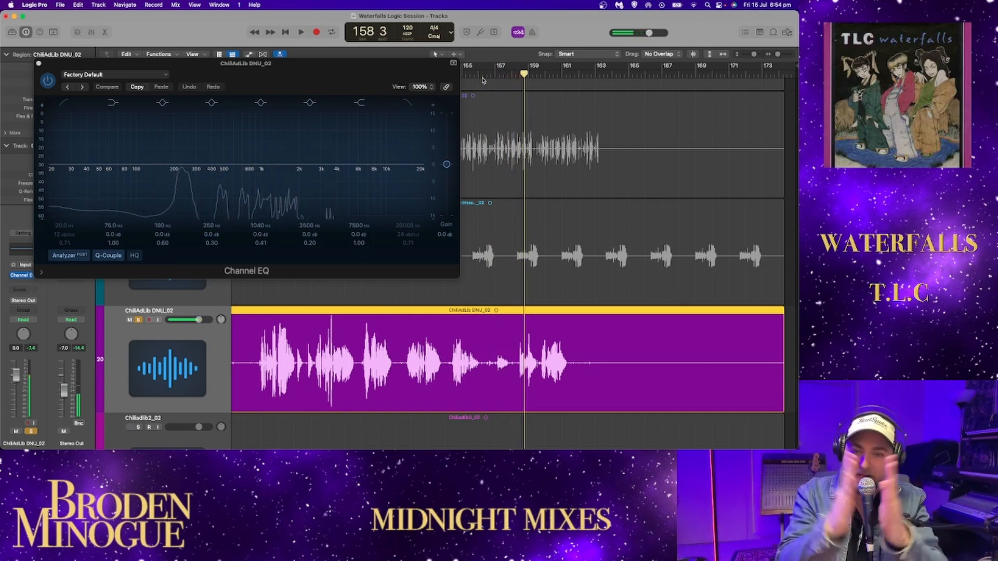
key("space")
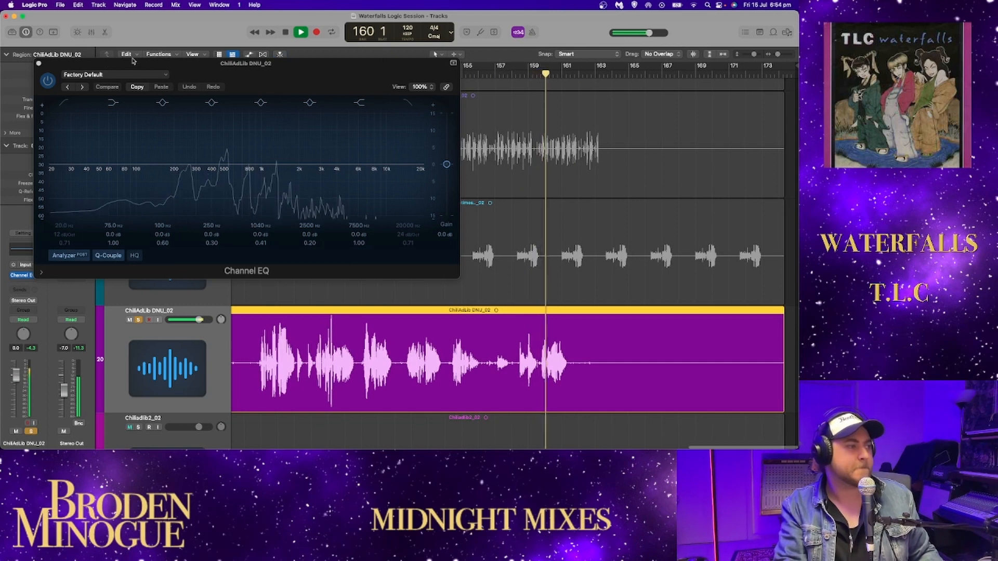
key("super+w")
- Stop playback, solo Chiliadlib2_02, and remove the solo from ChiliAdLib DNU_02
left_click(722, 55)
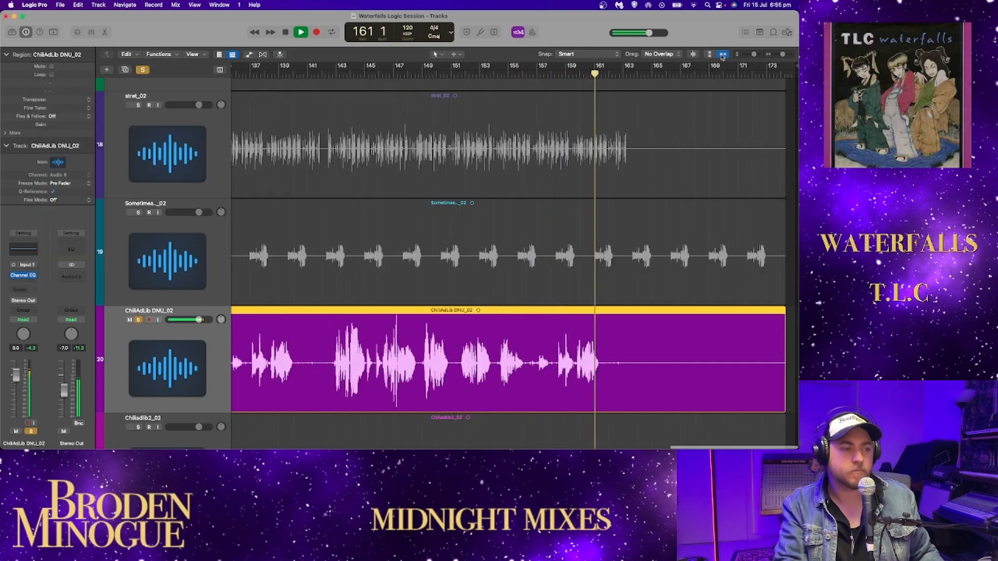
scroll(517, 155, "down", 3)
scroll(517, 155, "down", 5)
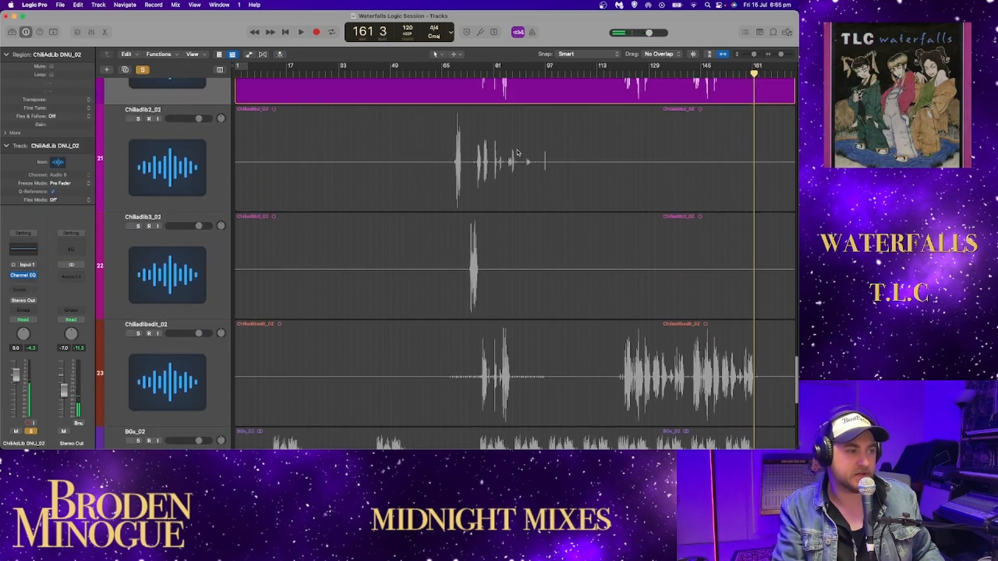
left_click(256, 131, "shift")
scroll(253, 131, "up", 2)
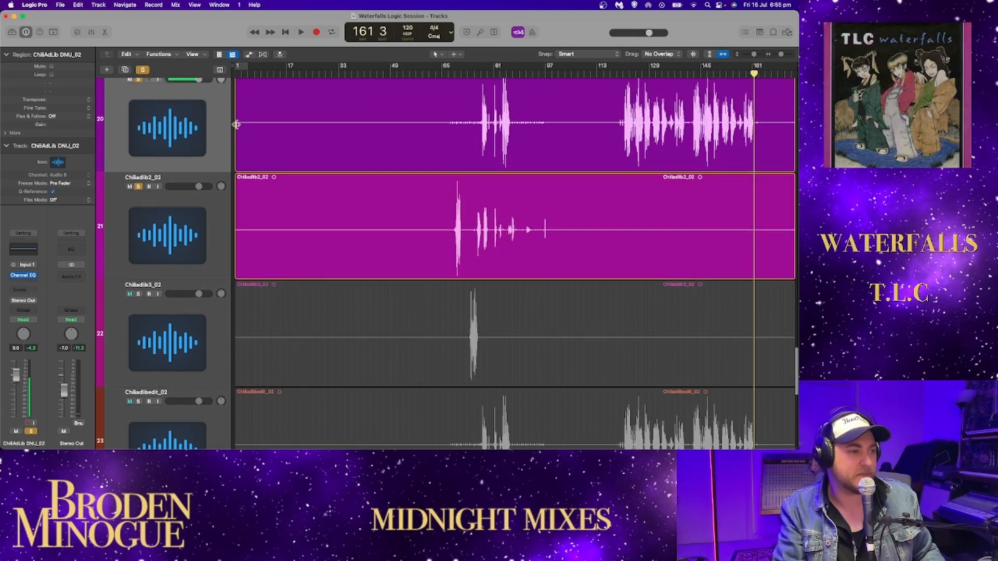
left_click(139, 81)
- Audition the first Chiliadlib2_02 phrase around bar 69 with its waveform enlarged, and replay it from just before its start
left_click(455, 75)
left_click_drag(782, 54, 785, 55)
scroll(592, 156, "right", 5)
key("space")
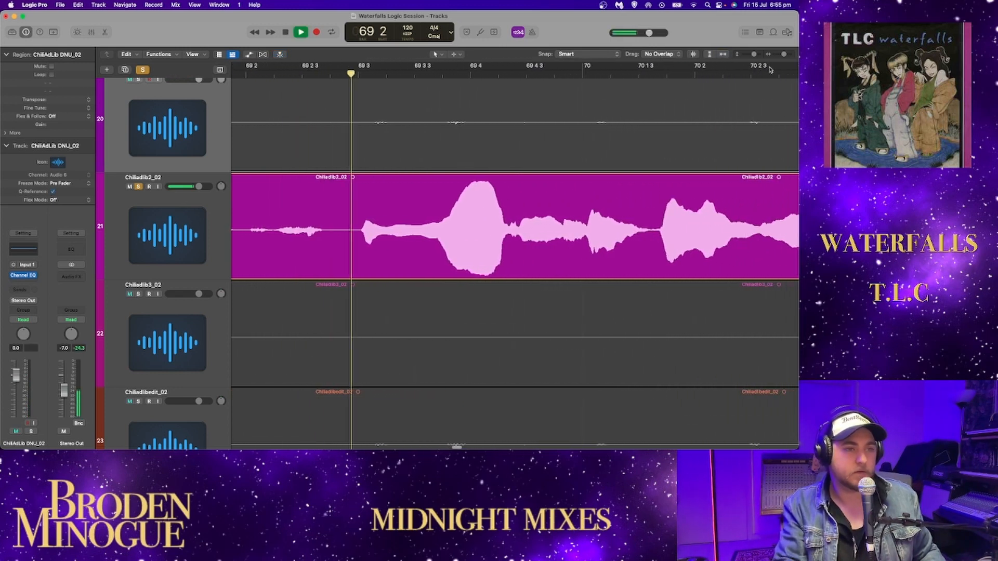
left_click_drag(784, 54, 780, 55)
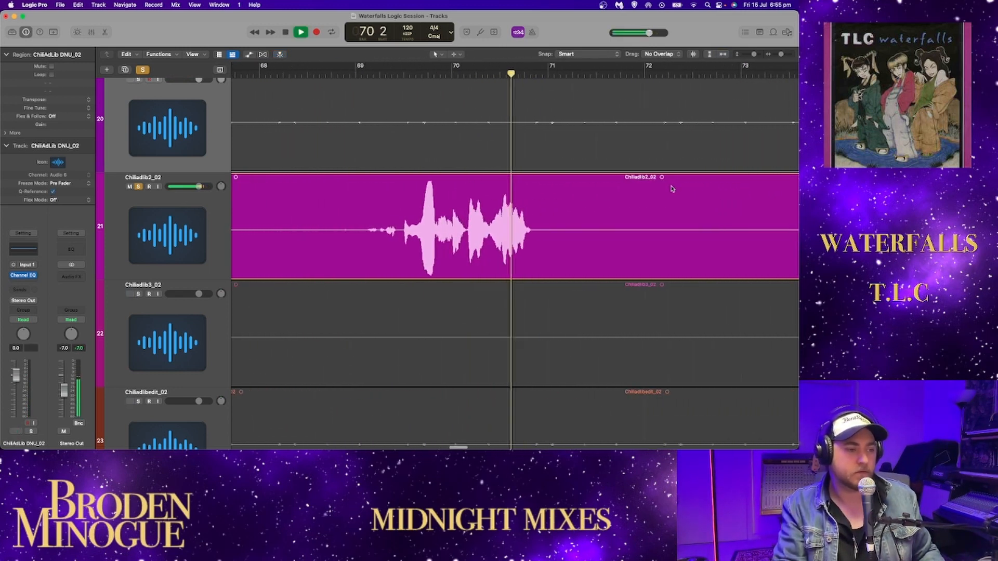
key("space")
left_click(317, 76)
key("space")
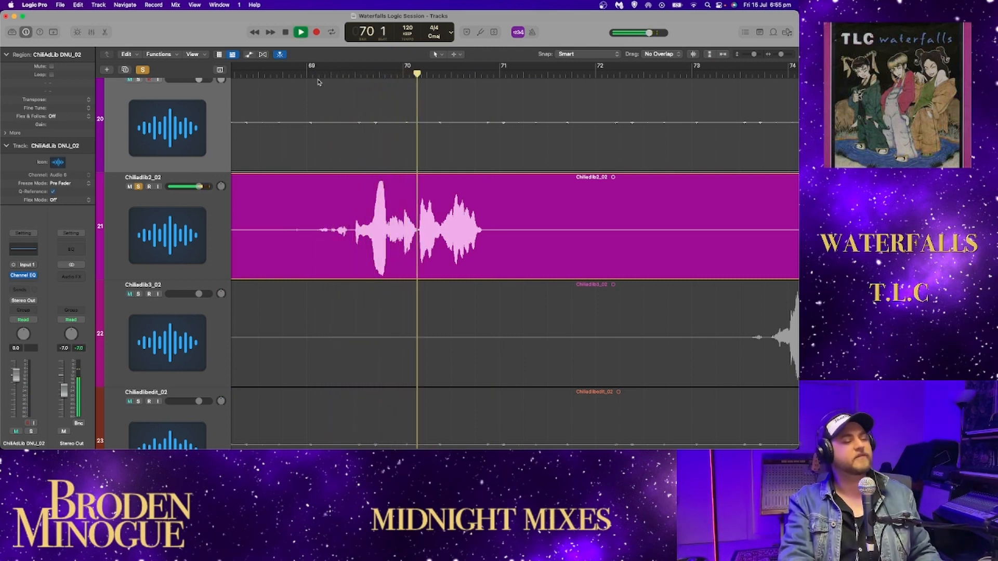
- Follow the soloed Chiliadlib2_02 through its phrases from bar 76 to bar 78 during playback
scroll(570, 183, "right", 10)
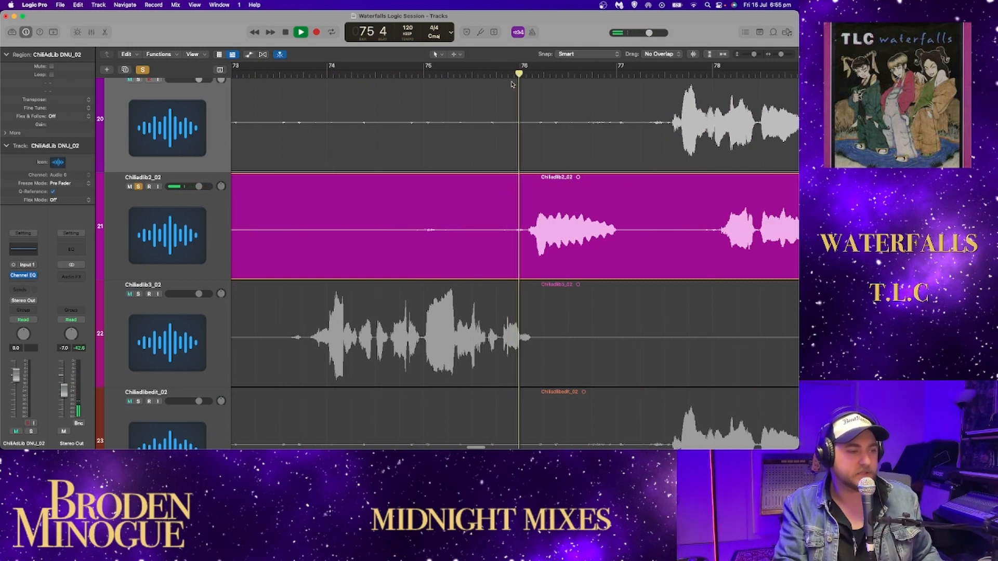
scroll(639, 140, "right", 8)
scroll(639, 143, "right", 5)
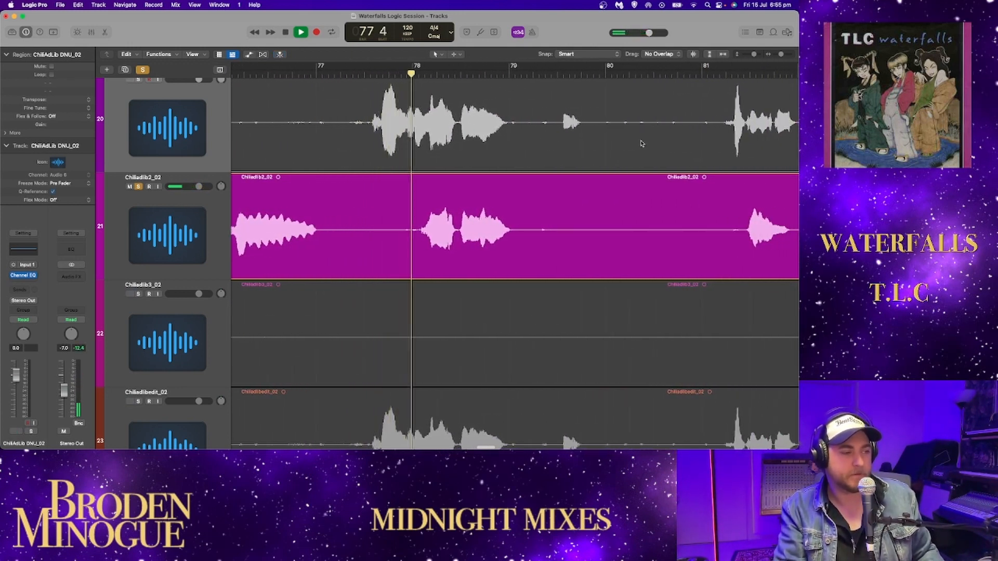
scroll(642, 144, "right", 4)
- Compare both ad-lib tracks by soloing ChiliAdLib DNU_02 alongside Chiliadlib2_02 from about bar 77, then stop and unsolo ChiliAdLib DNU_02
key("space")
left_click(139, 80)
left_click(293, 70)
key("space")
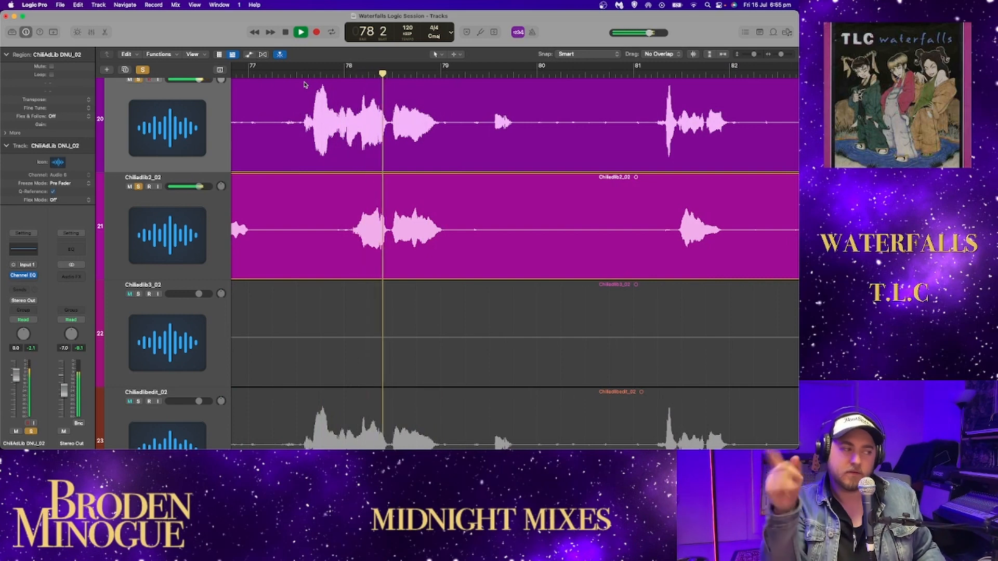
key("space")
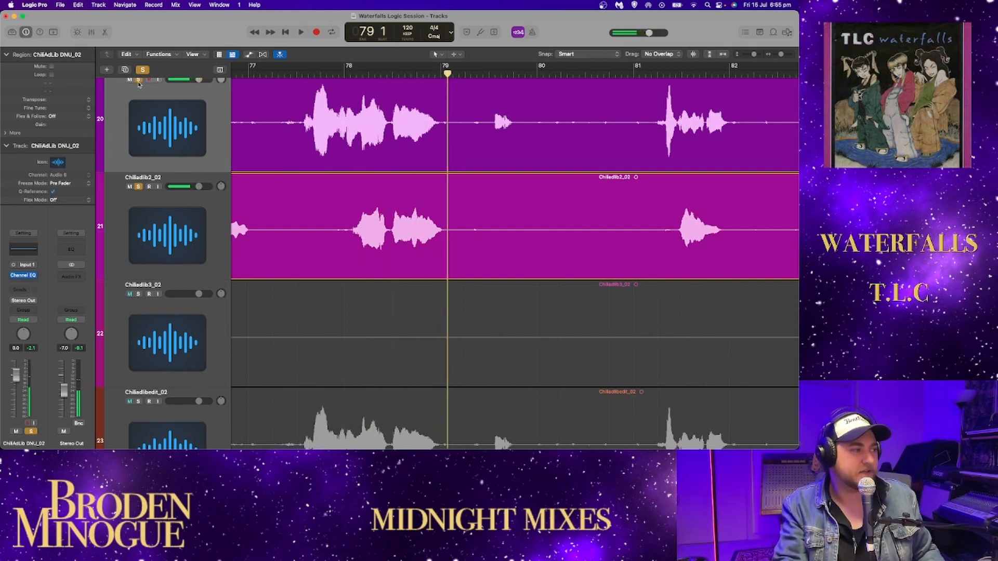
left_click(139, 80)
- Resume Chiliadlib2_02 on its own and listen to the quiet ad-libs from about bar 83
key("space")
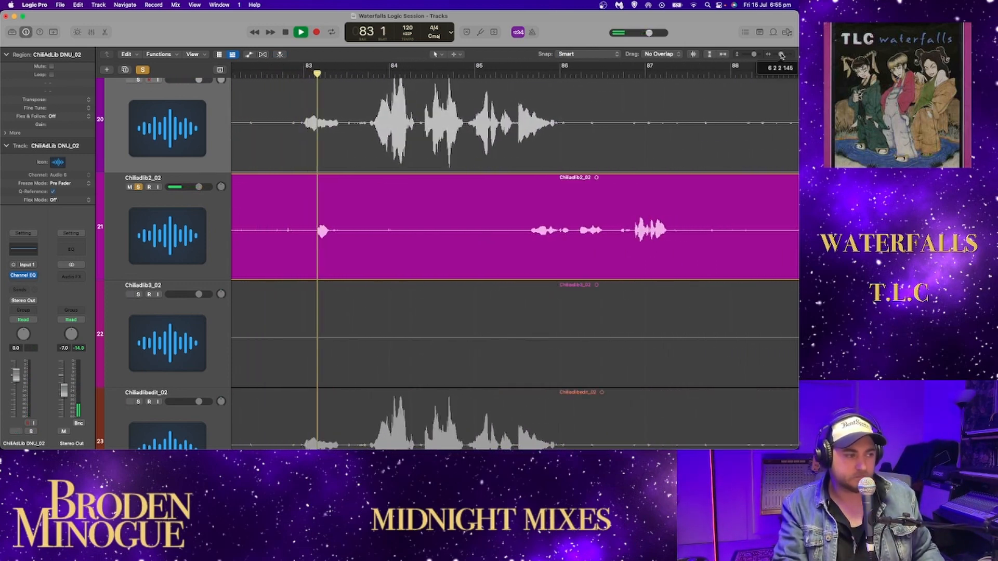
key("space")
scroll(577, 101, "left", 5)
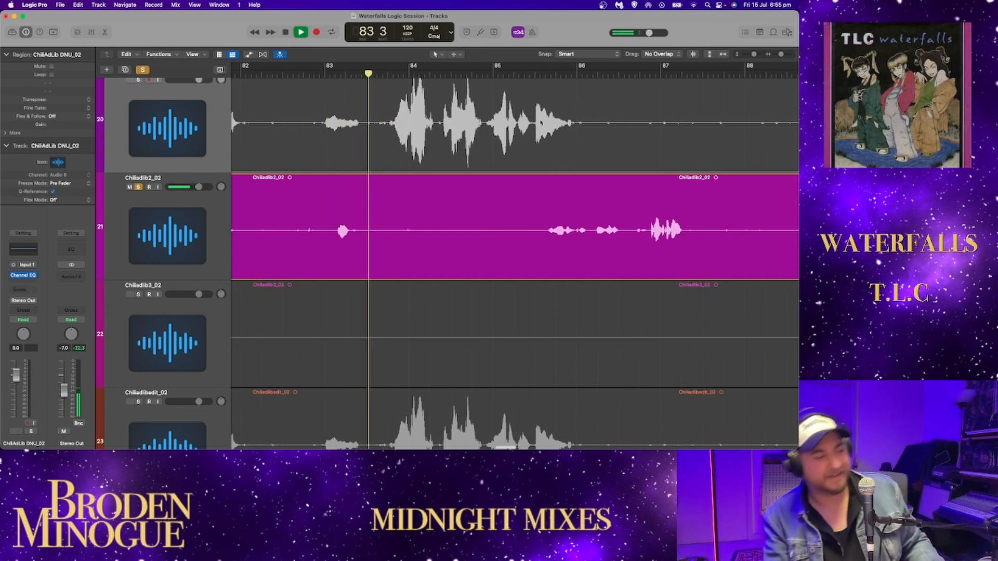
- Replay the quiet Chiliadlib2_02 phrase twice from around the middle of bar 85
key("space")
left_click(530, 74)
key("space")
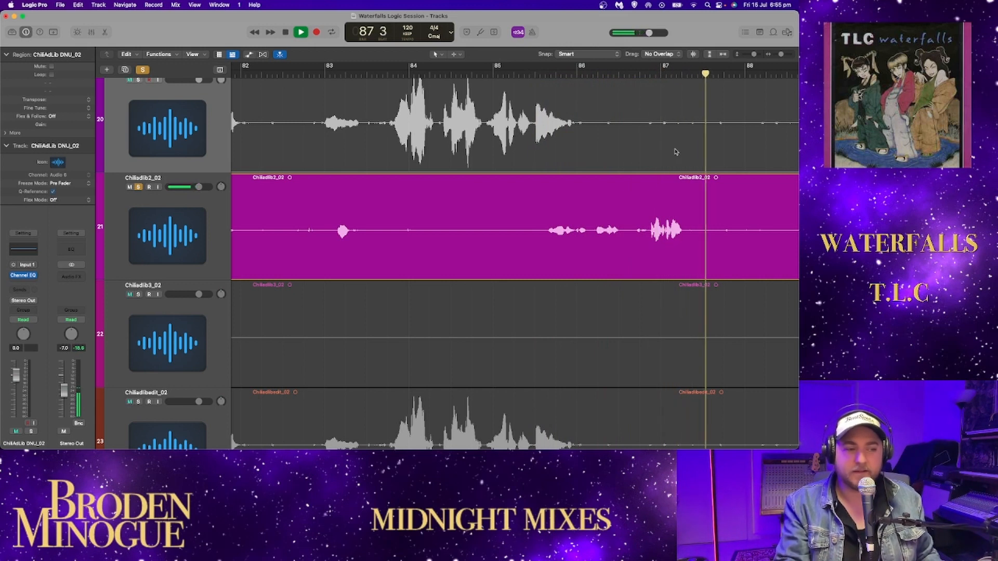
key("space")
left_click(540, 73)
key("space")
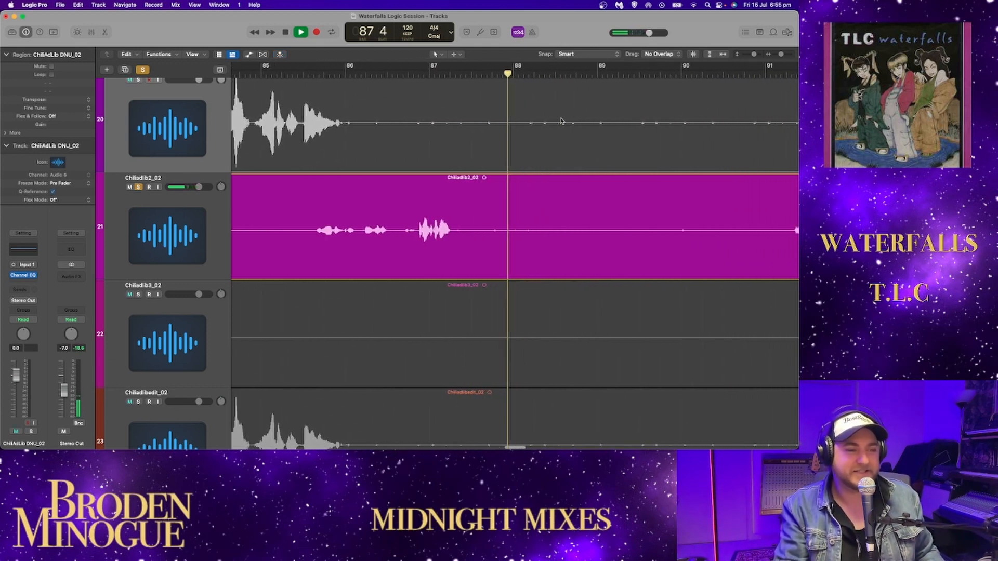
- Play the quiet Chiliadlib2_02 phrase after bar 91, then replay it from about bar 91 and stop at bar 92
scroll(648, 112, "right", 1)
left_click(616, 75)
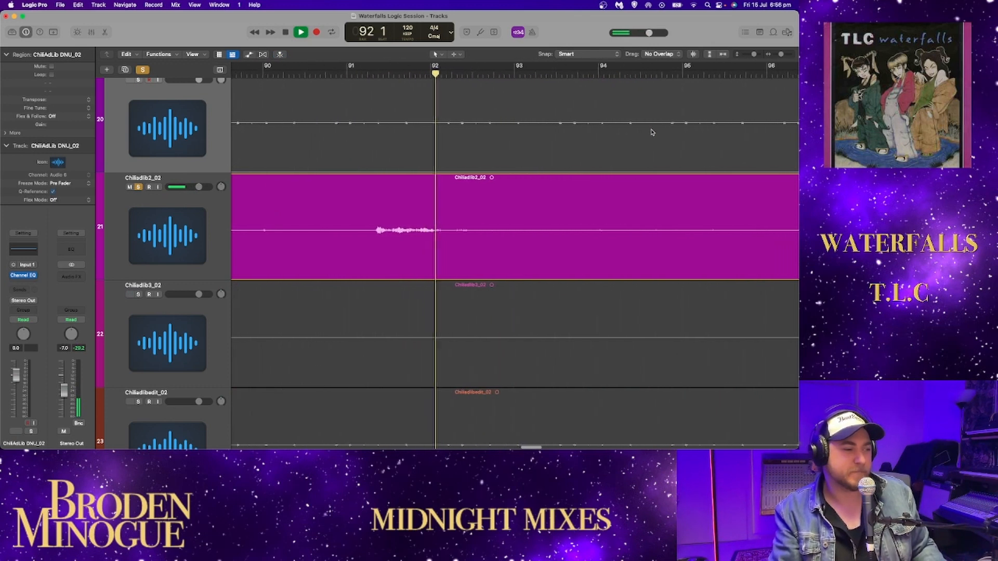
key("space")
left_click(353, 73)
key("space")
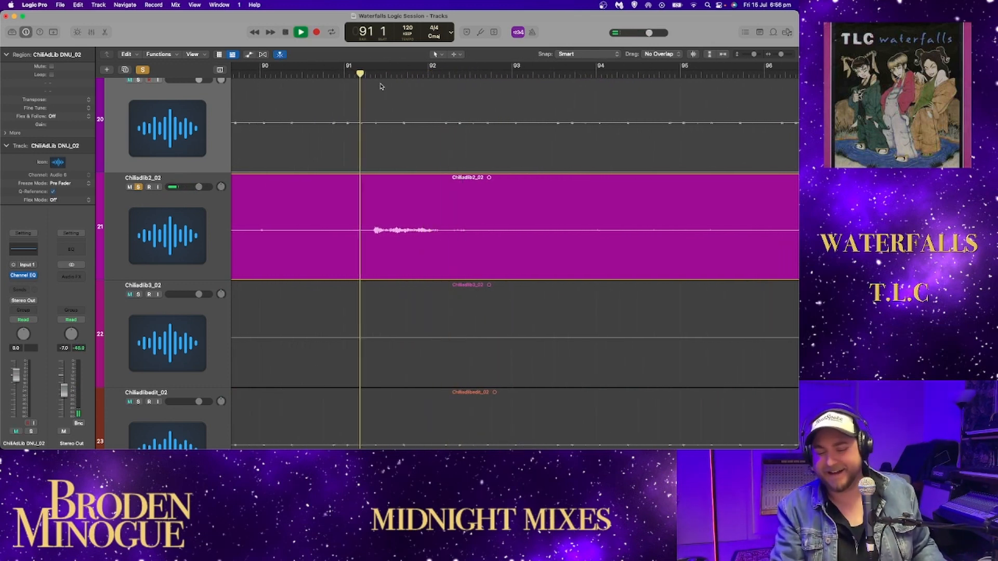
key("space")
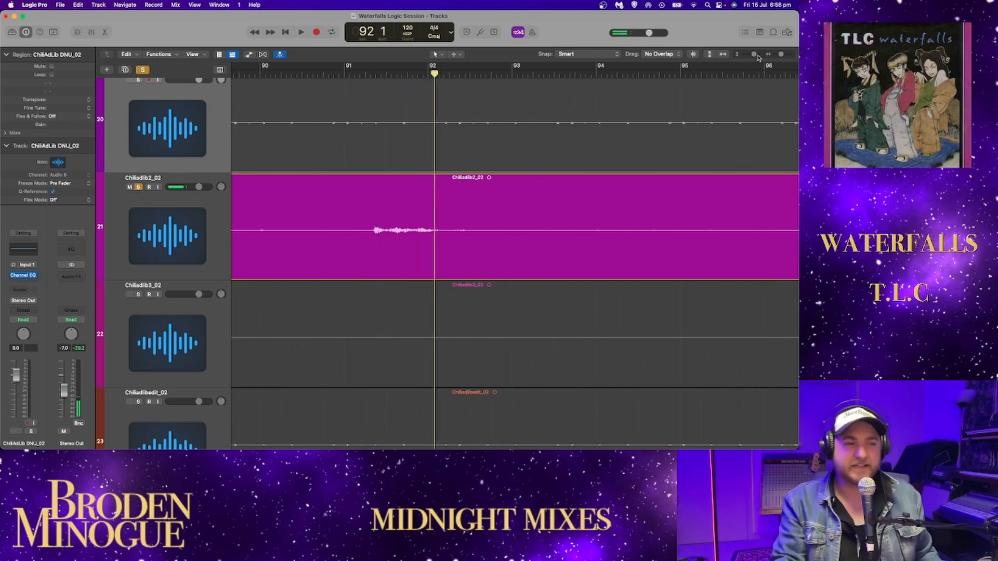
- Audition the short Chiliadlib2_02 sound just before bar 97, starting playback from about the middle of bar 96
left_click_drag(780, 55, 778, 55)
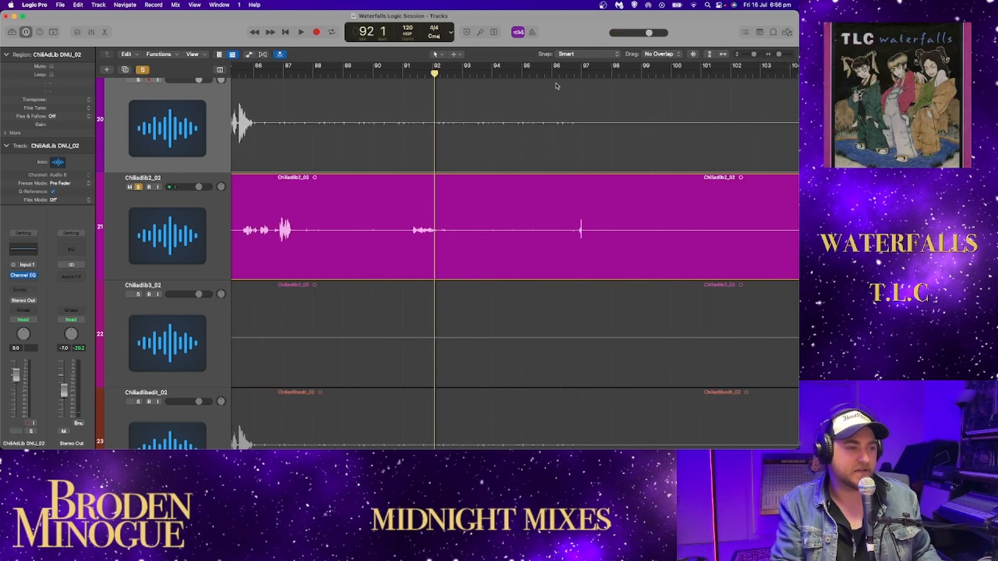
left_click(573, 75)
key("space")
scroll(581, 91, "right", 6)
key("space")
left_click(243, 74)
key("space")
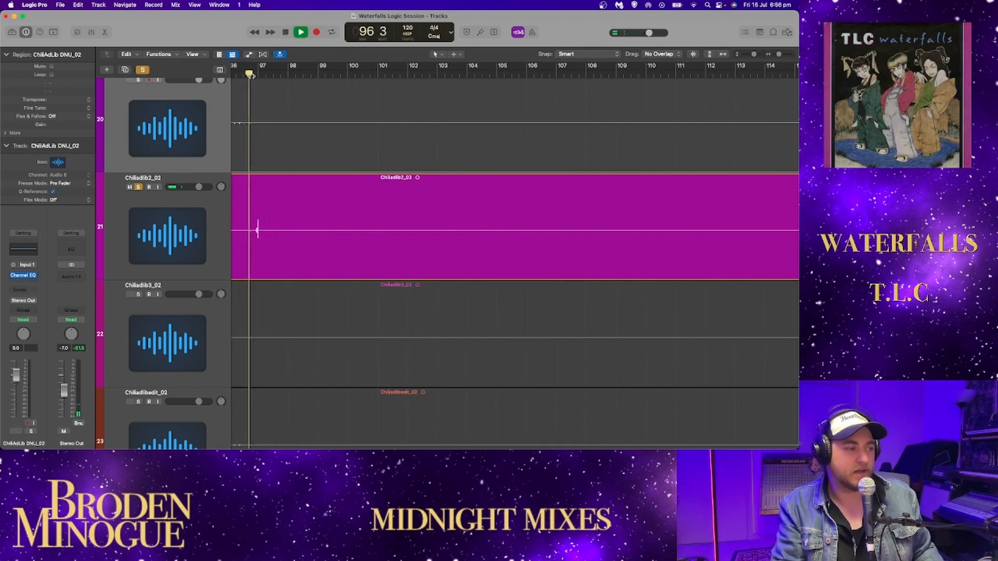
key("space")
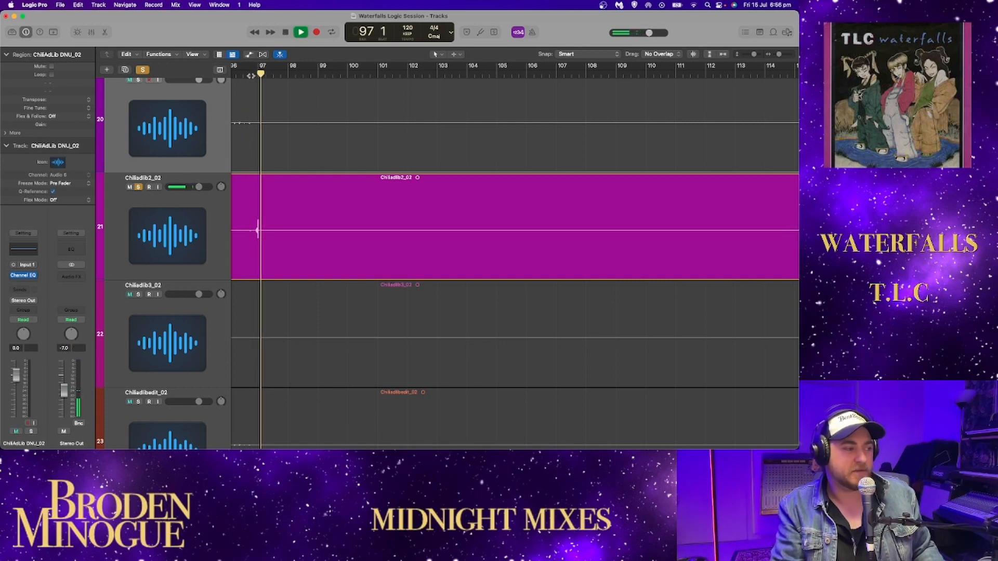
key("space")
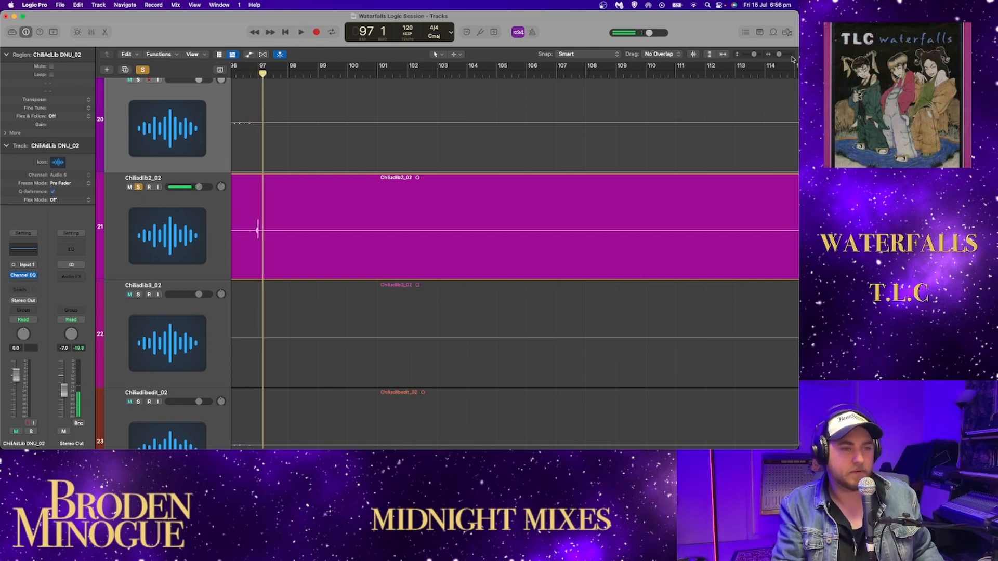
- Solo Chiliadlib3_02 in place of Chiliadlib2_02 and play it from shortly before its only phrase, around bar 73
key("z")
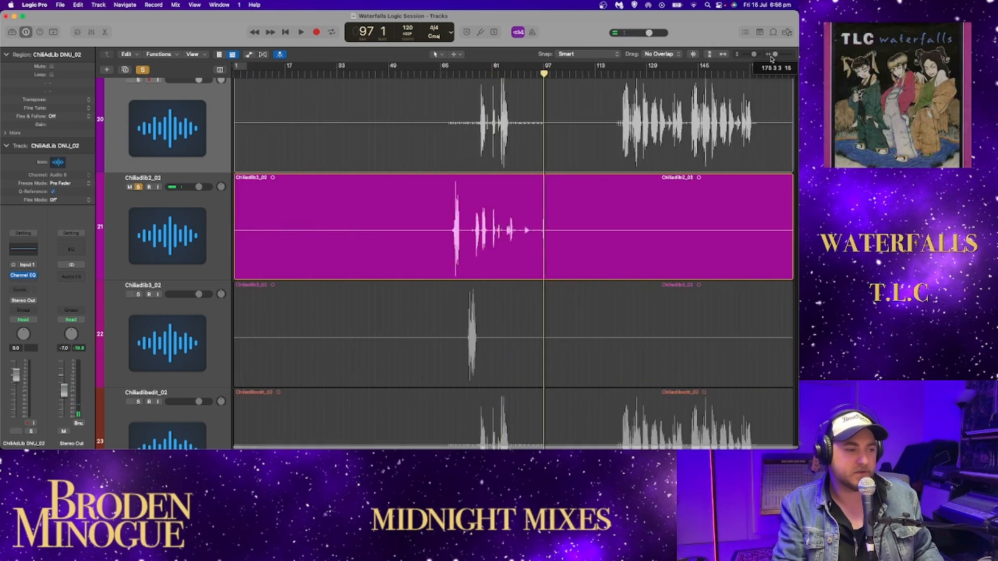
left_click(138, 295)
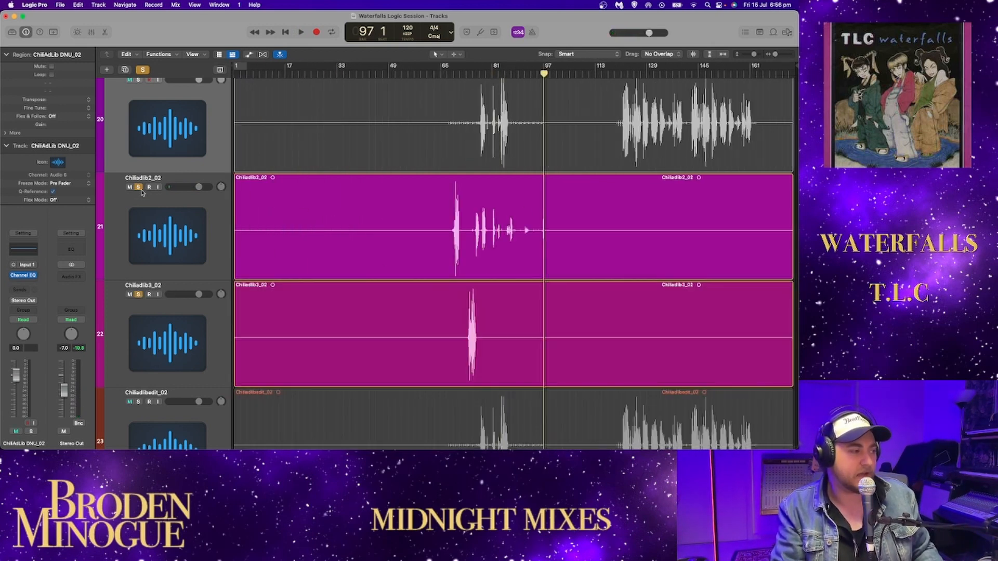
left_click(138, 187)
left_click(463, 71)
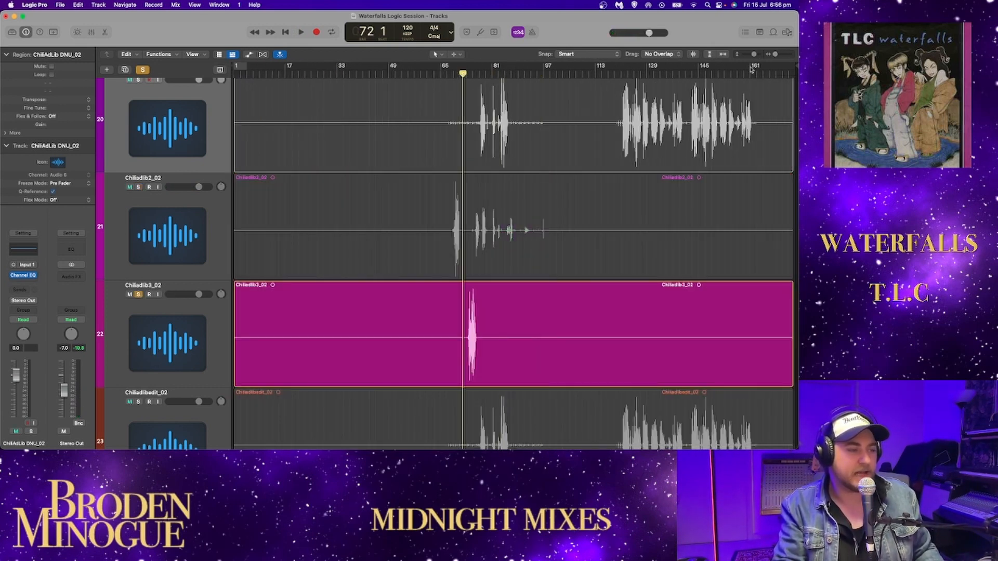
left_click_drag(774, 54, 781, 56)
double_click(498, 73)
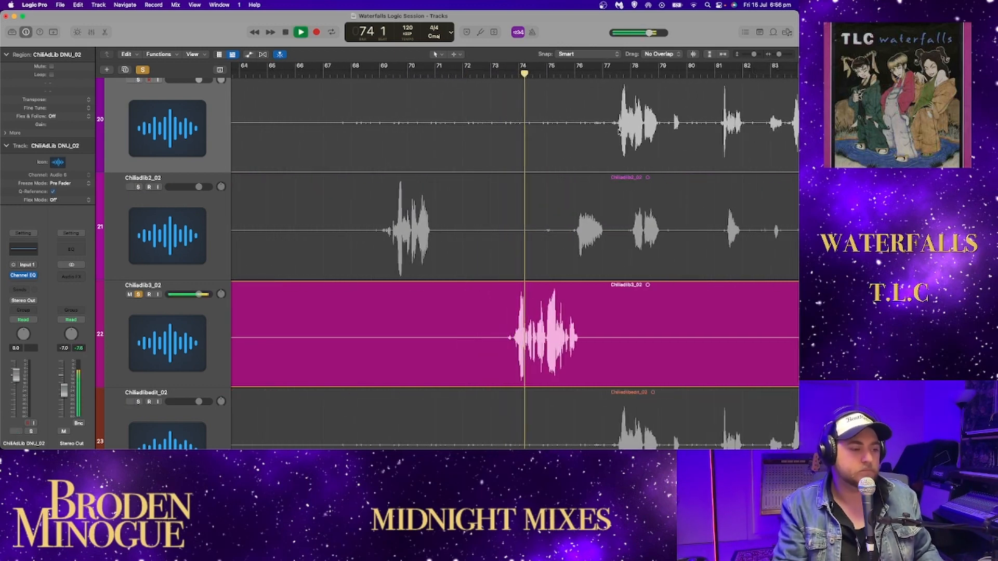
- Listen through the Chiliadlib3_02 phrase to about bar 77, then replay it from the middle of bar 73 and stop
scroll(579, 150, "up", 3)
scroll(579, 150, "down", 2)
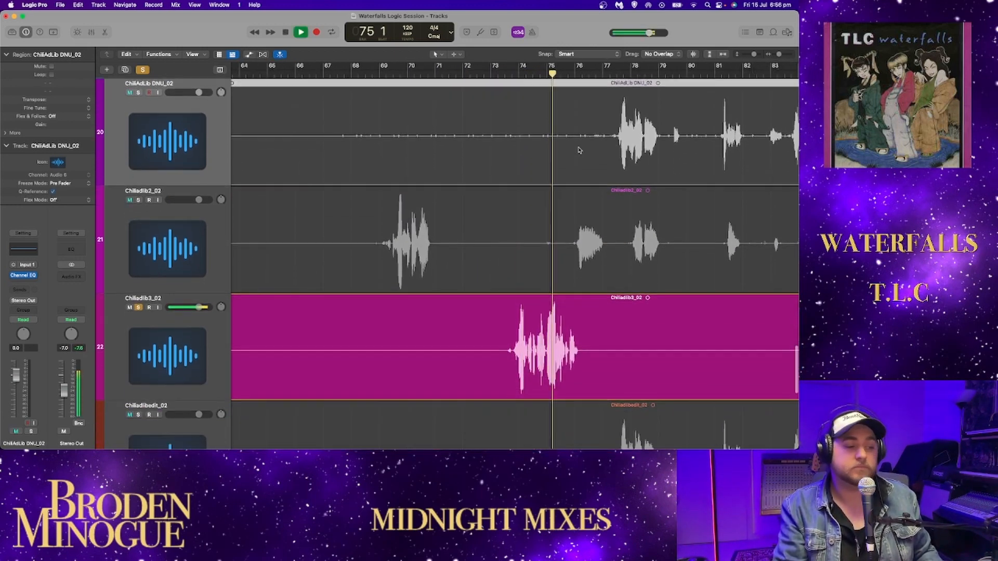
scroll(579, 150, "down", 2)
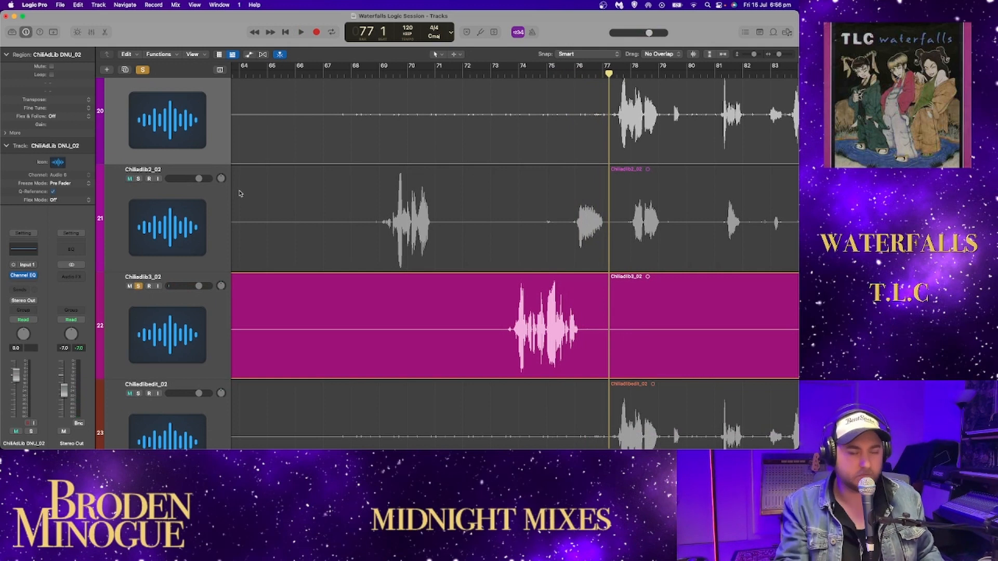
left_click(504, 76)
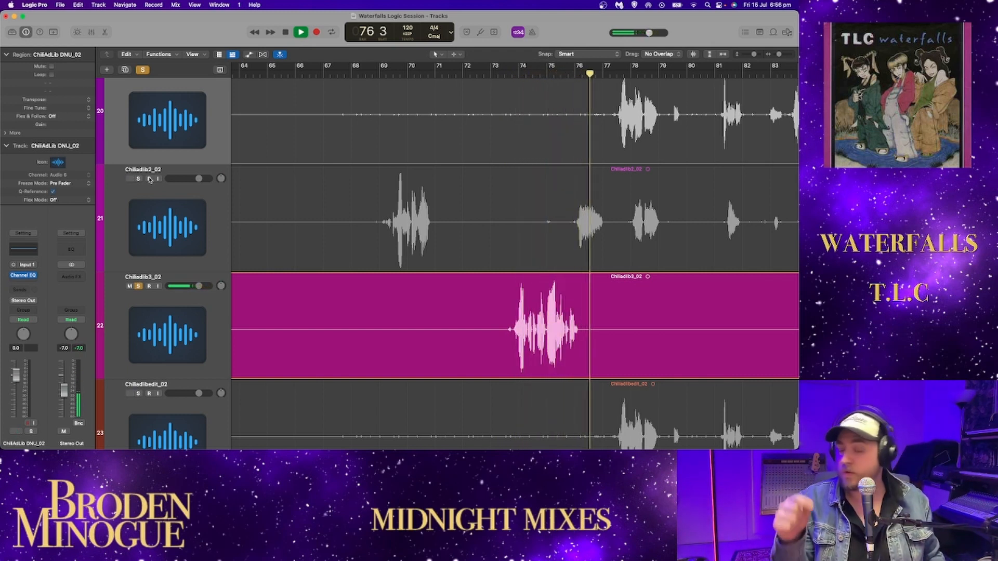
key("space")
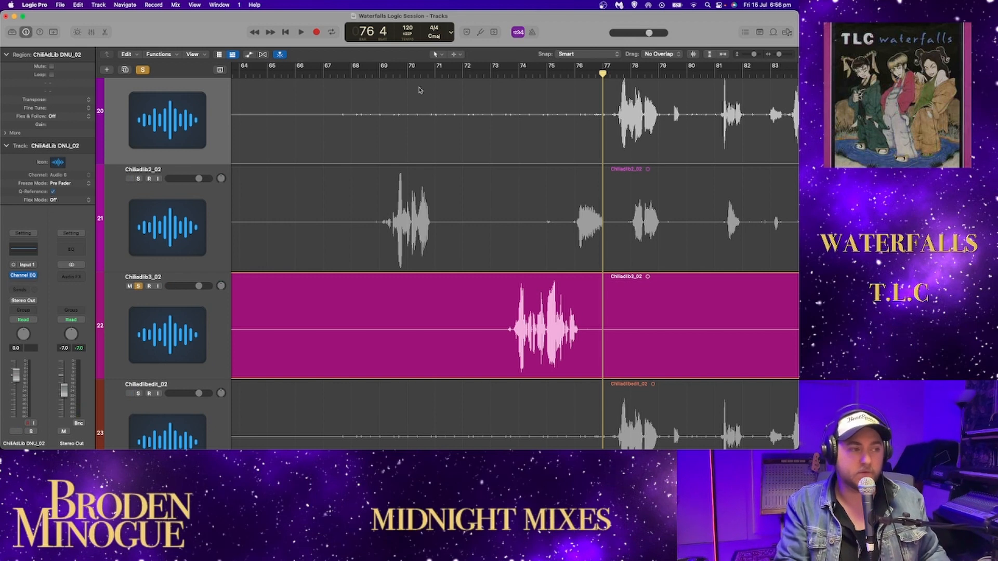
- Audition Chiliadlib3_02 from bar 73 beat 3 together with soloed Chiliadlib2_02 and ChiliAdLib DNU_02, then stop and clear all three solos
left_click(504, 74)
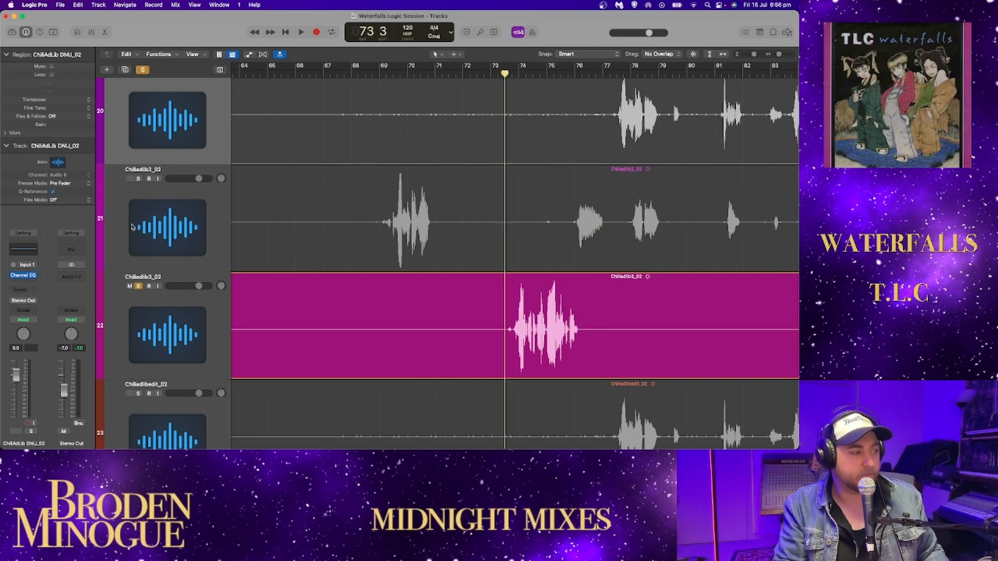
left_click(137, 178)
key("space")
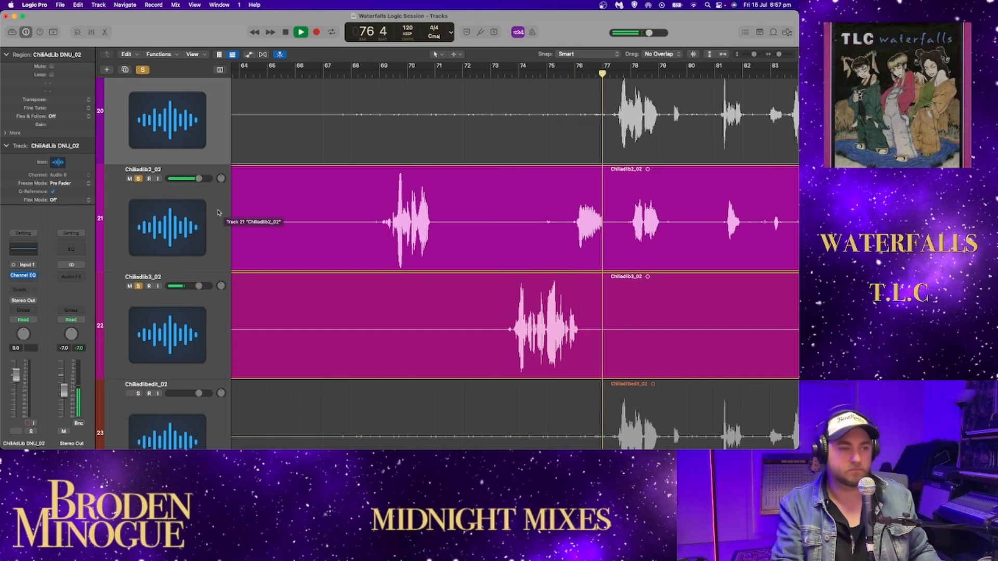
scroll(172, 156, "up", 2)
left_click(139, 94)
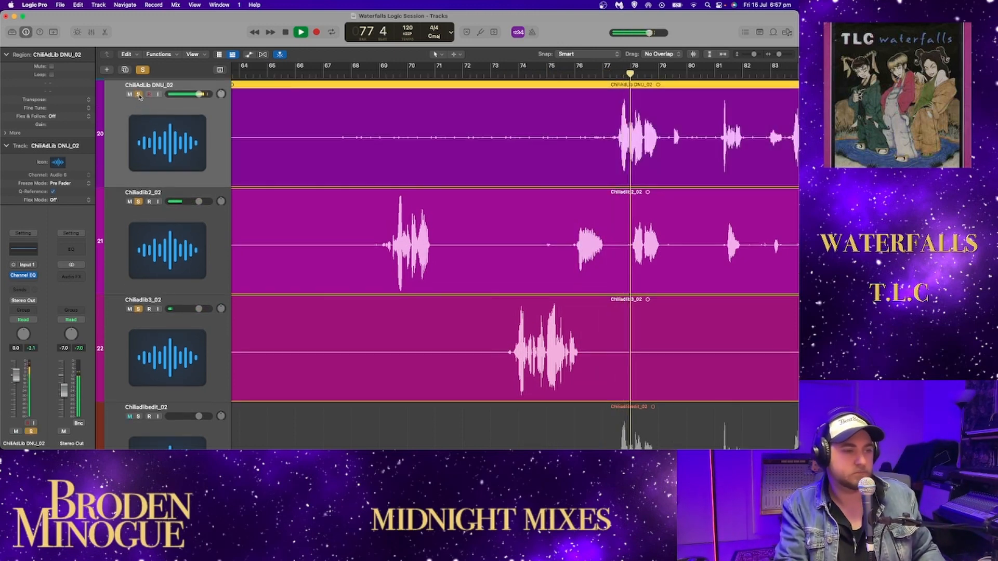
key("space")
left_click_drag(139, 96, 136, 309)
- Solo Chiliadlibedit_02 and listen to its first group of ad-libs up to about bar 86
scroll(237, 236, "down", 8)
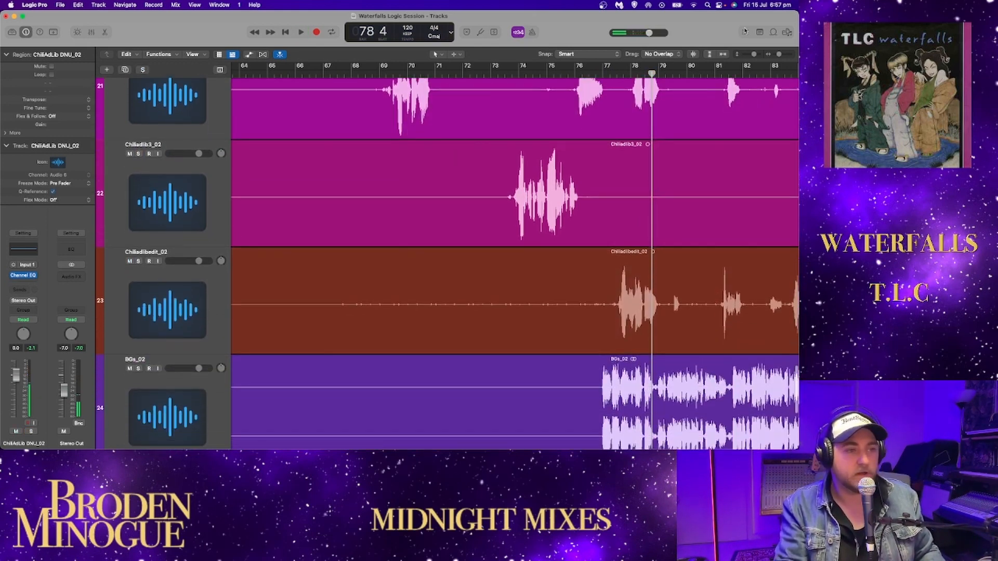
left_click_drag(781, 56, 769, 59)
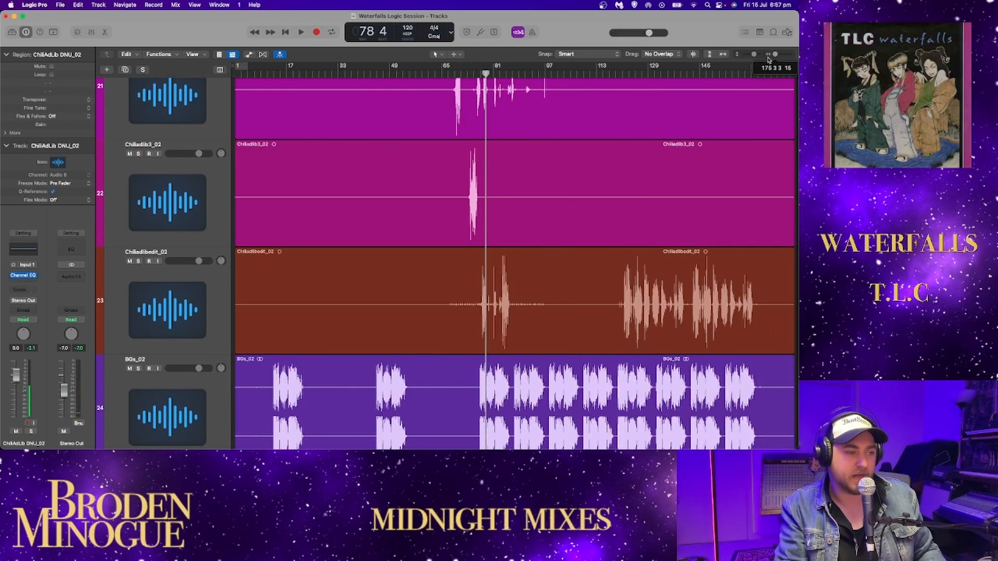
left_click(138, 261)
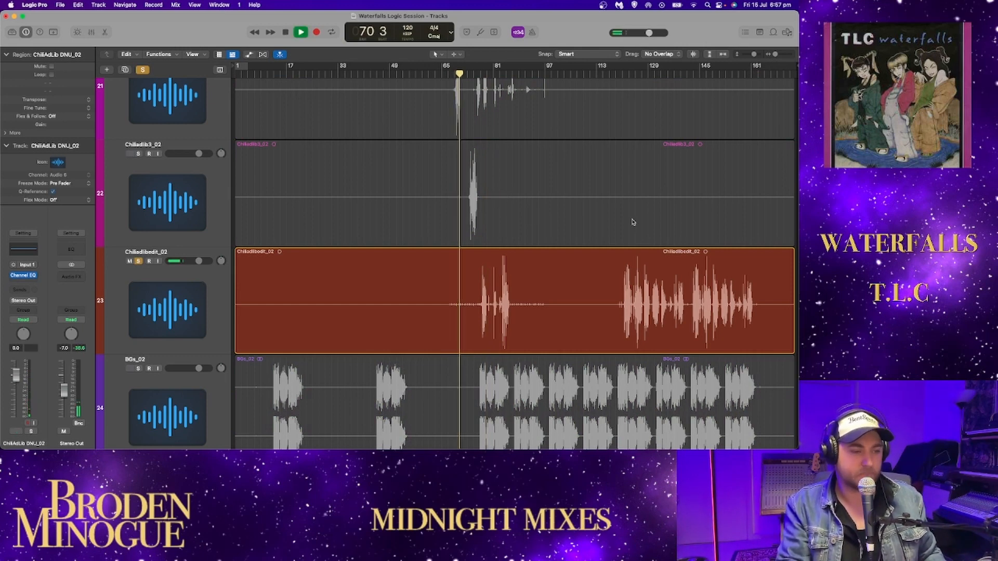
left_click_drag(774, 54, 778, 55)
scroll(640, 165, "right", 5)
scroll(639, 166, "right", 1)
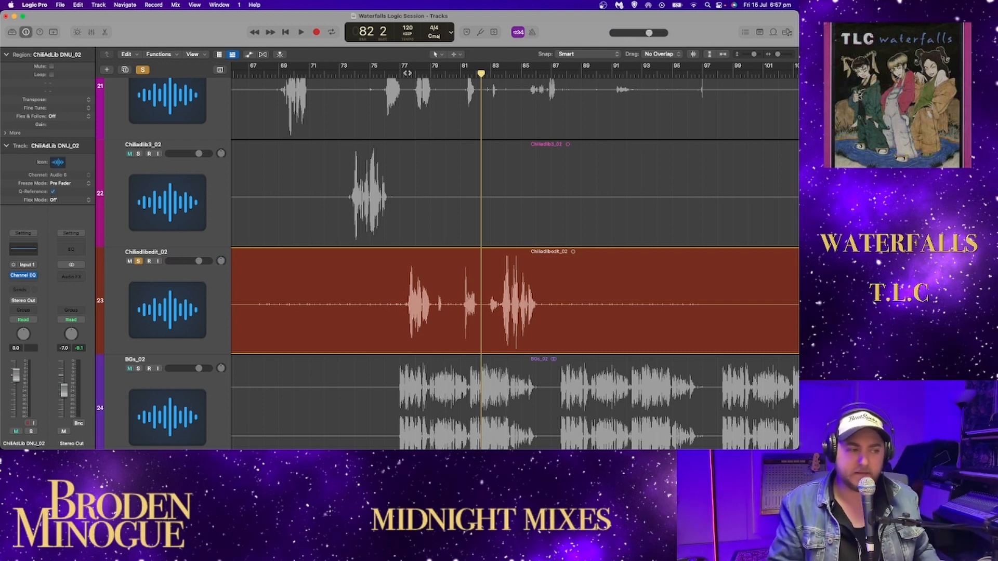
key("space")
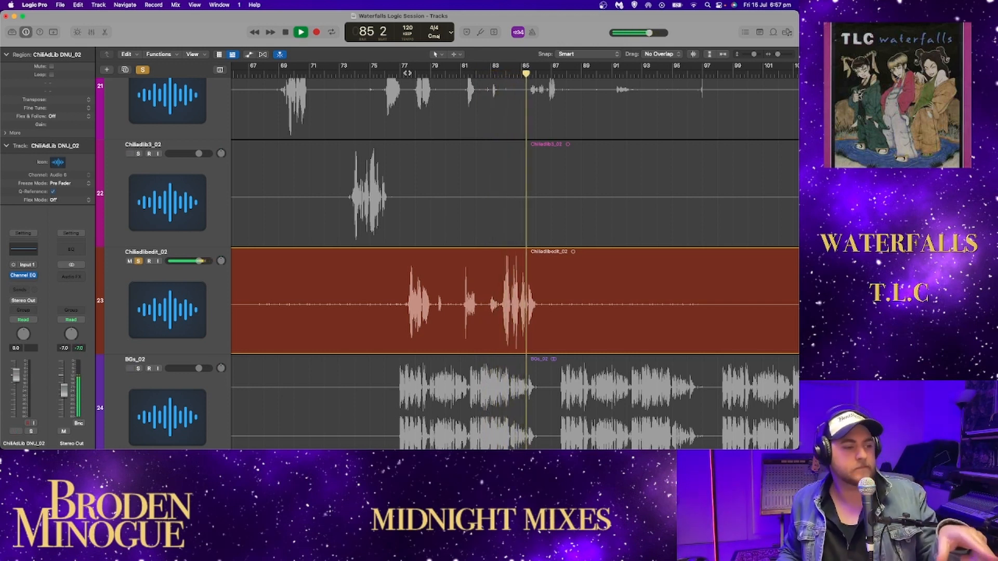
key("space")
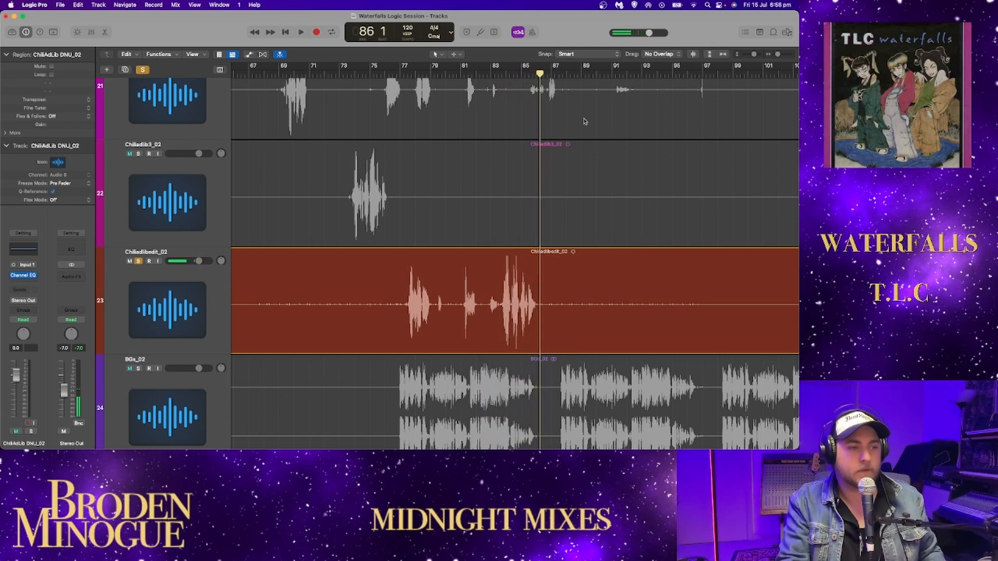
- Play the second group of Chiliadlibedit_02 ad-libs from bar 120
left_click(722, 55)
left_click(622, 74)
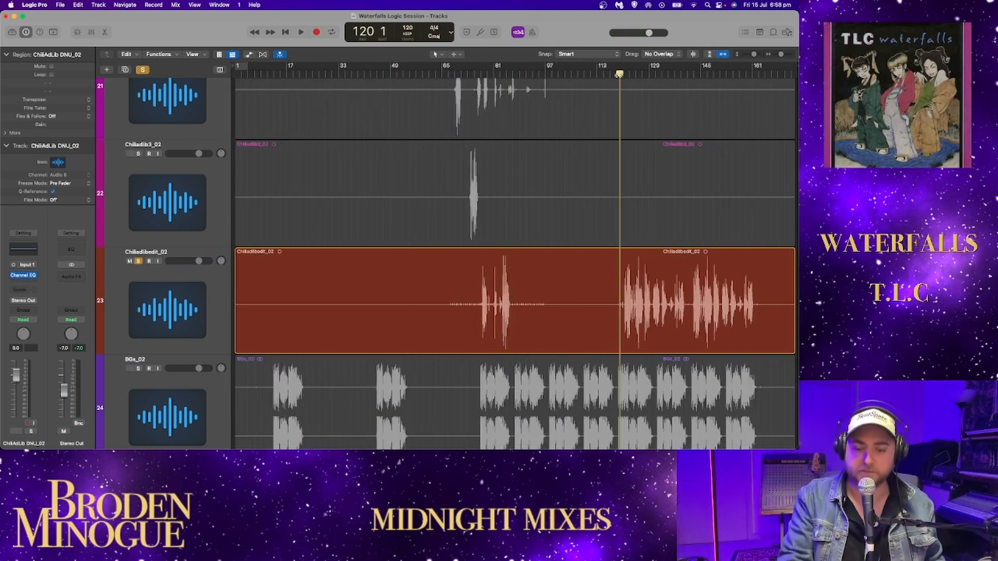
left_click_drag(780, 54, 782, 54)
scroll(696, 133, "right", 6)
scroll(693, 135, "right", 5)
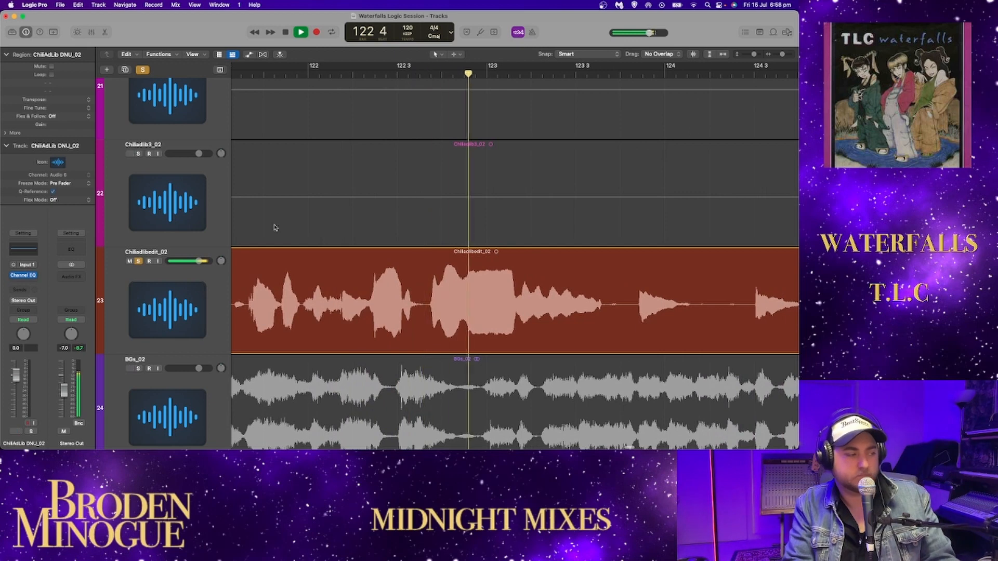
- Open the Channel EQ of Chiliadlibedit_02 during playback and move its window clear of the track's waveform
left_click(166, 275)
left_click(23, 249)
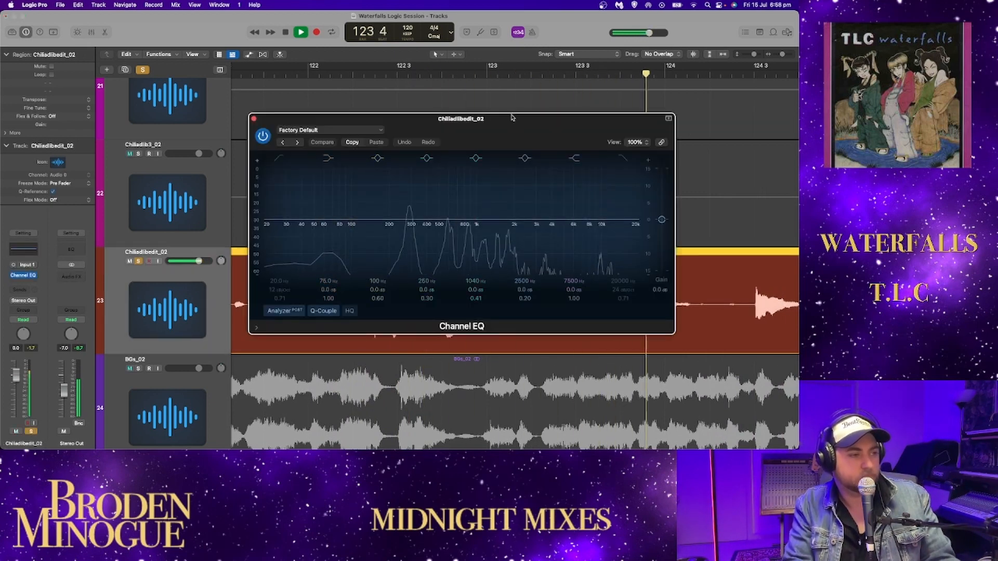
left_click_drag(499, 118, 469, 26)
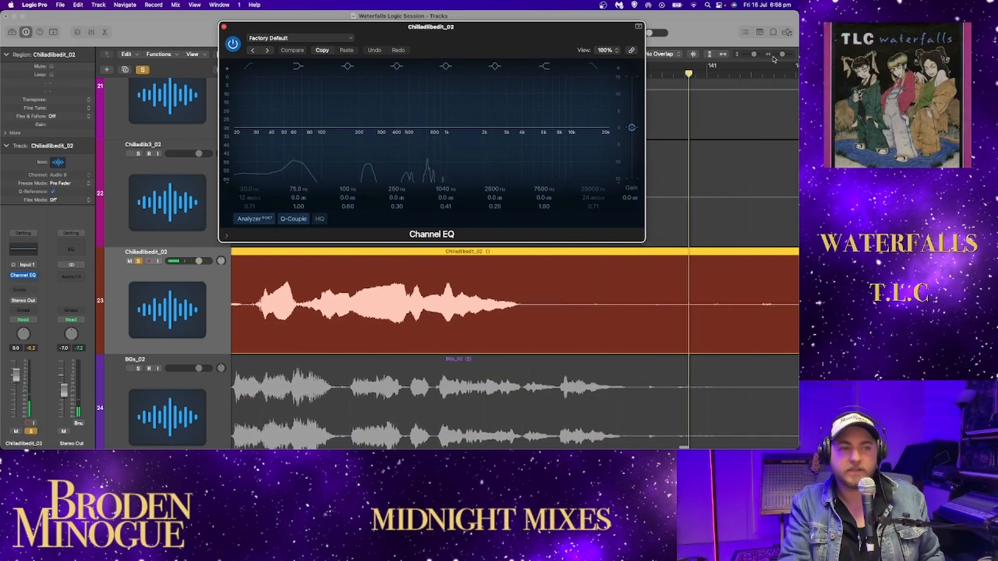
- Follow the remaining Chiliadlibedit_02 ad-libs with the EQ analyzer to about bar 161, then close the Channel EQ
left_click_drag(782, 54, 779, 54)
scroll(706, 166, "right", 6)
scroll(706, 167, "right", 4)
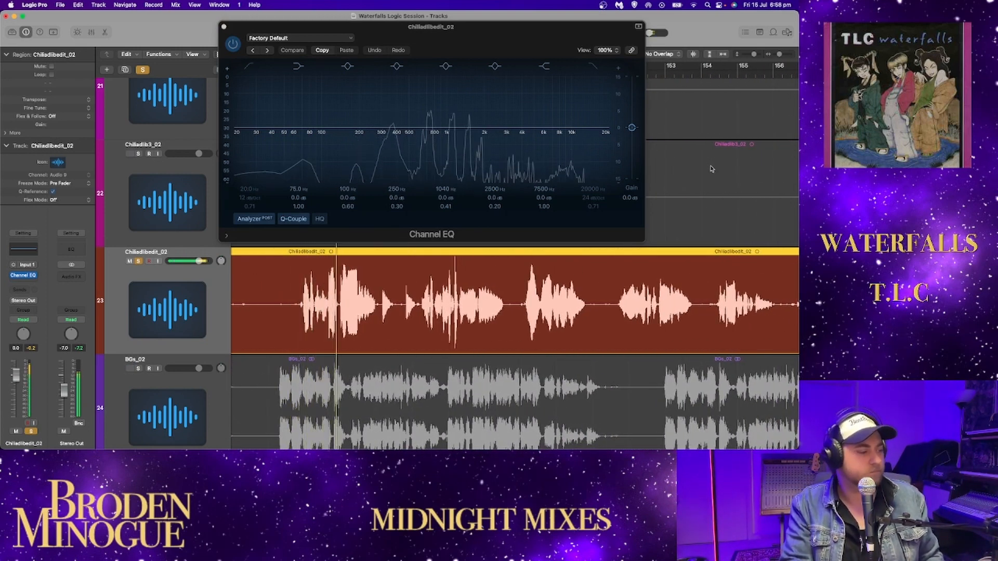
scroll(714, 170, "right", 2)
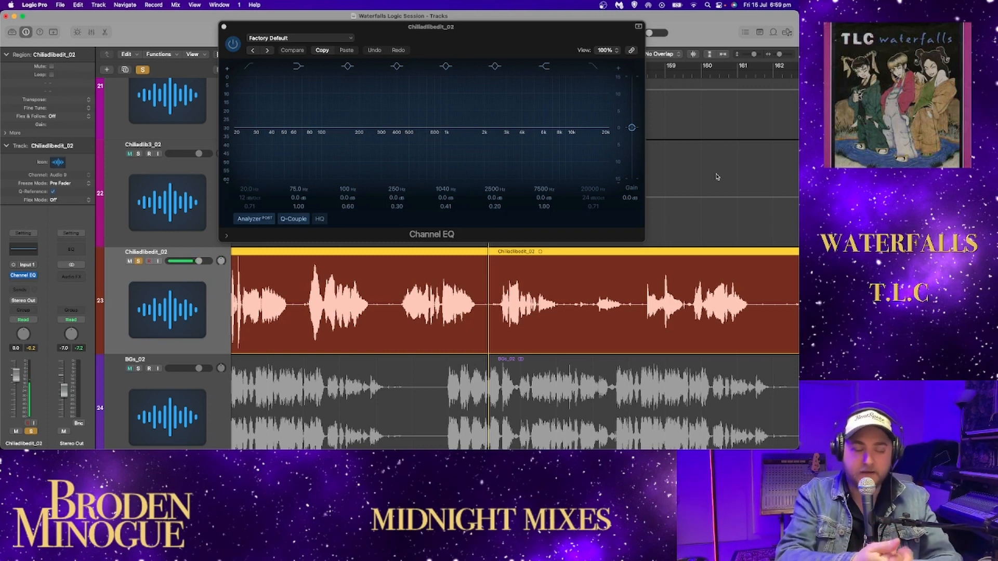
key("space")
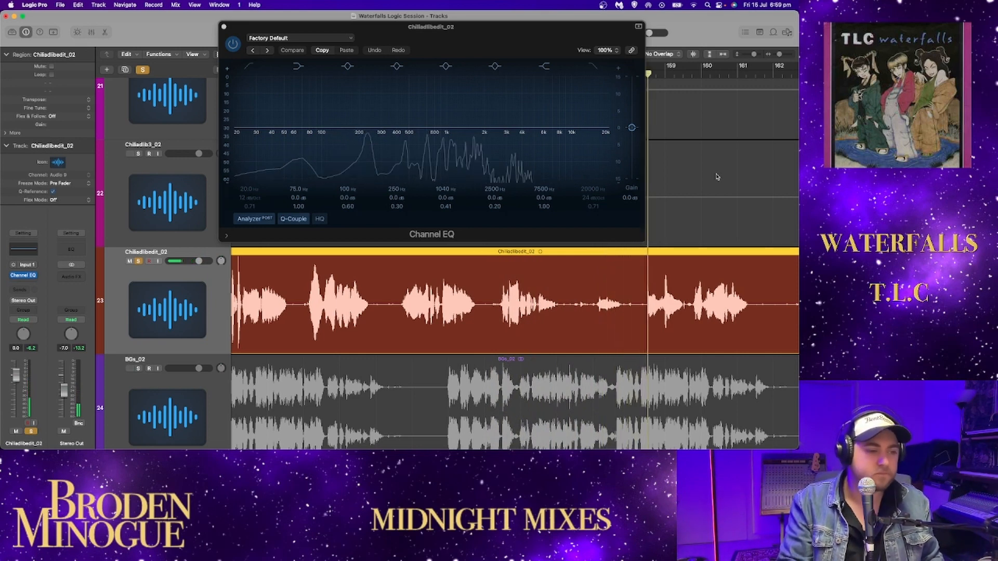
scroll(712, 202, "right", 5)
scroll(711, 201, "right", 4)
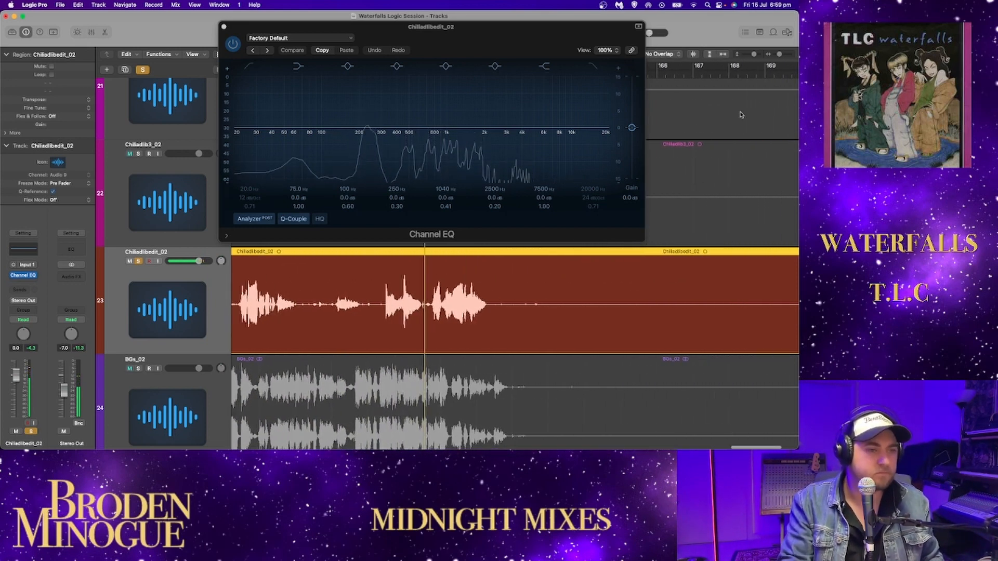
left_click(722, 54)
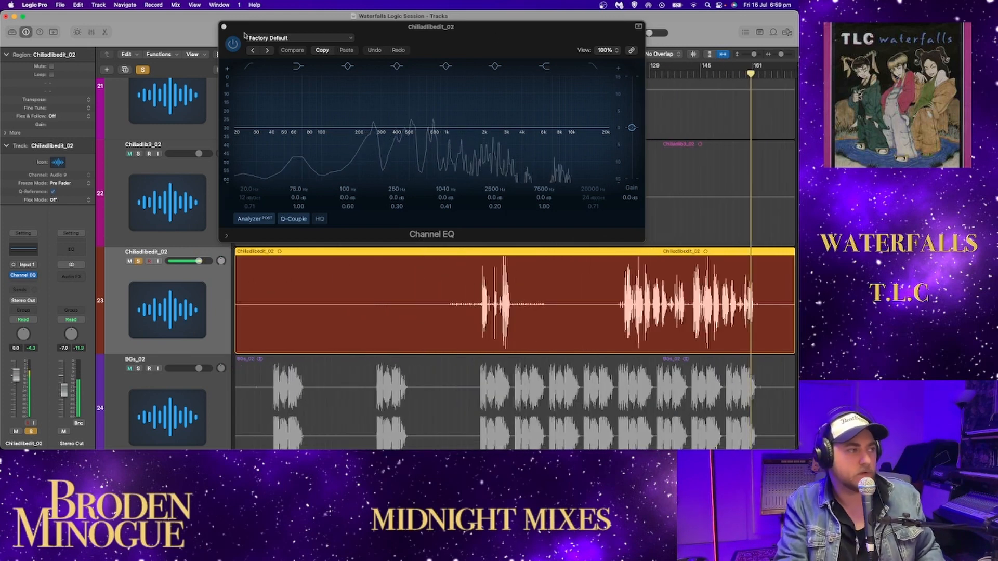
key("super+w")
- Clear the current solo, solo BGs_02, and play it from just before its first phrase, around bar 12
scroll(413, 187, "down", 4)
scroll(415, 187, "down", 2)
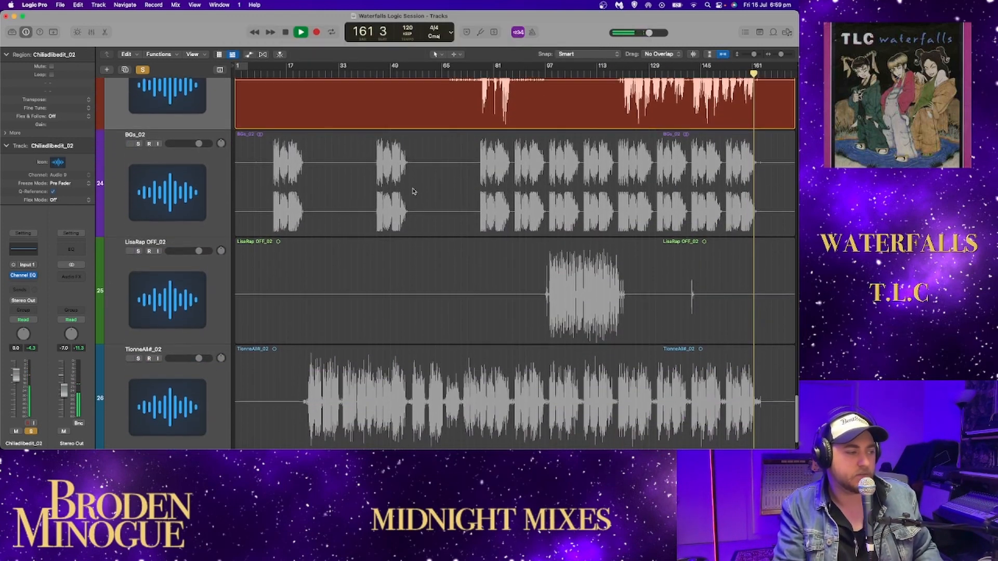
left_click(140, 72)
left_click(138, 142)
left_click(270, 73)
scroll(280, 114, "down", 1)
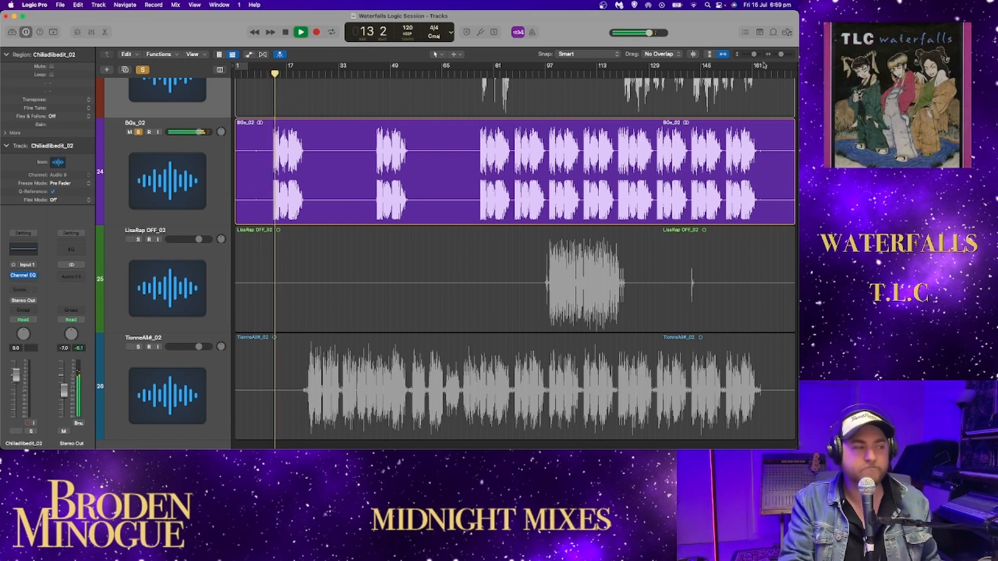
- Lower the BGs_02 track volume to about -5 dB and play its first phrase from just before bar 13
left_click(199, 131)
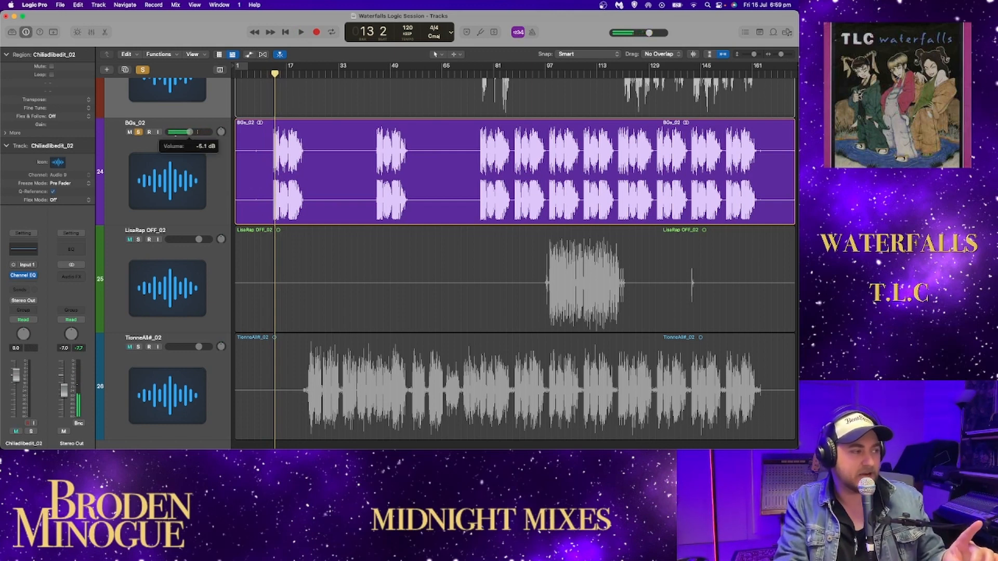
left_click_drag(273, 73, 270, 73)
left_click_drag(780, 55, 782, 55)
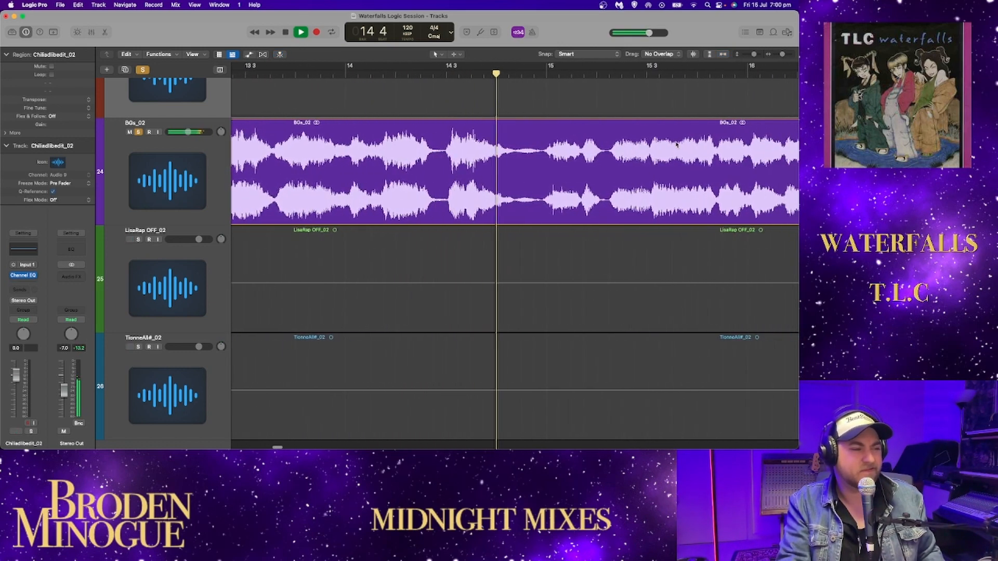
left_click_drag(783, 55, 781, 55)
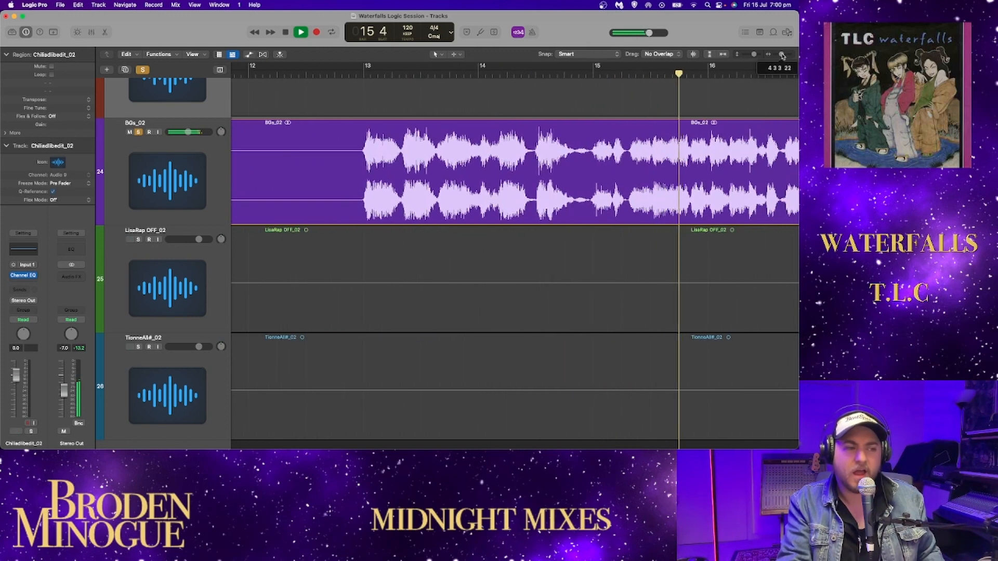
- Stop playback and replay the soloed BGs_02 from the start of its first phrase at bar 13
key("space")
scroll(698, 101, "right", 2)
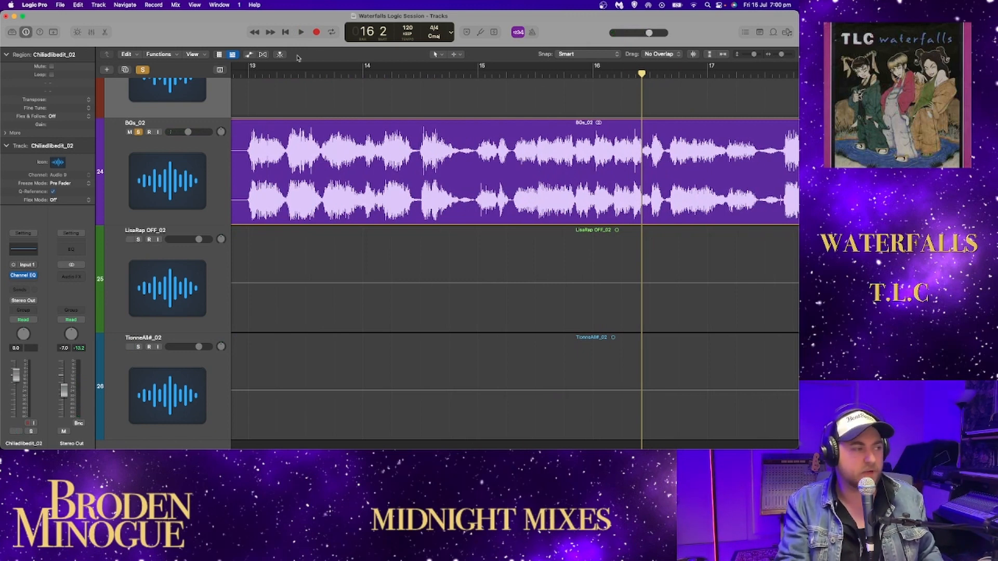
left_click(249, 77)
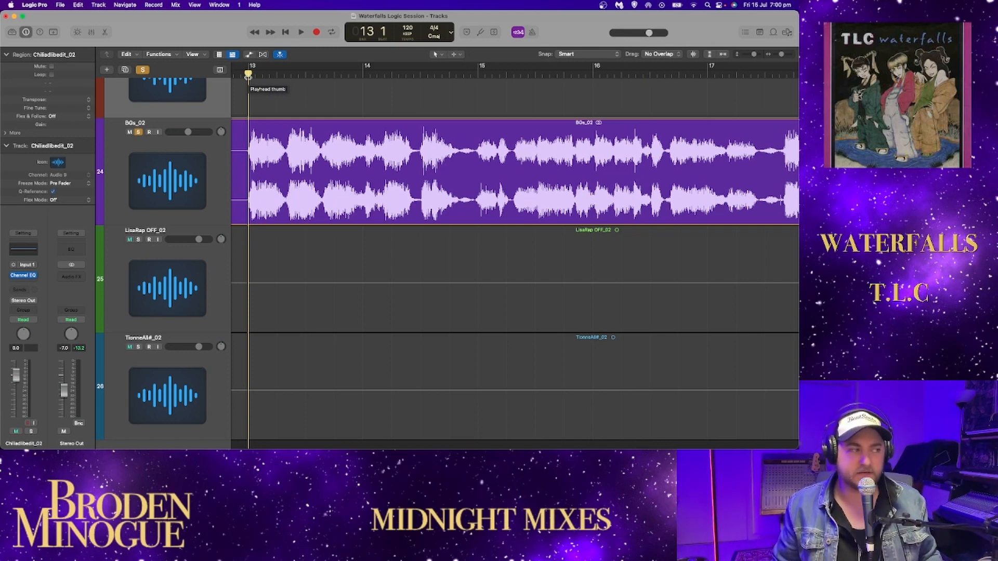
key("space")
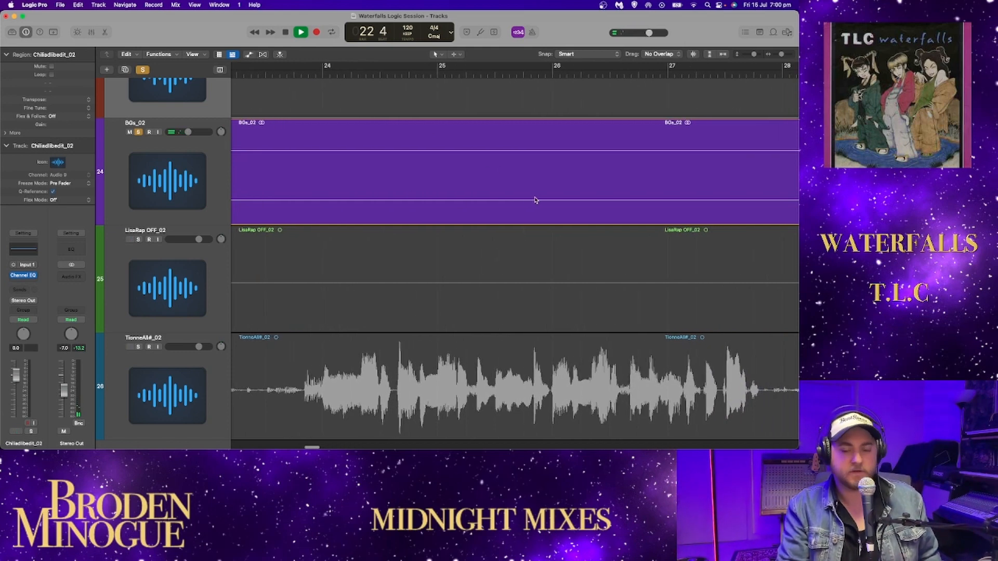
- Play the second BGs_02 phrase from just before bar 45 and stop around bar 54
left_click_drag(781, 54, 777, 56)
key("space")
scroll(669, 121, "right", 3)
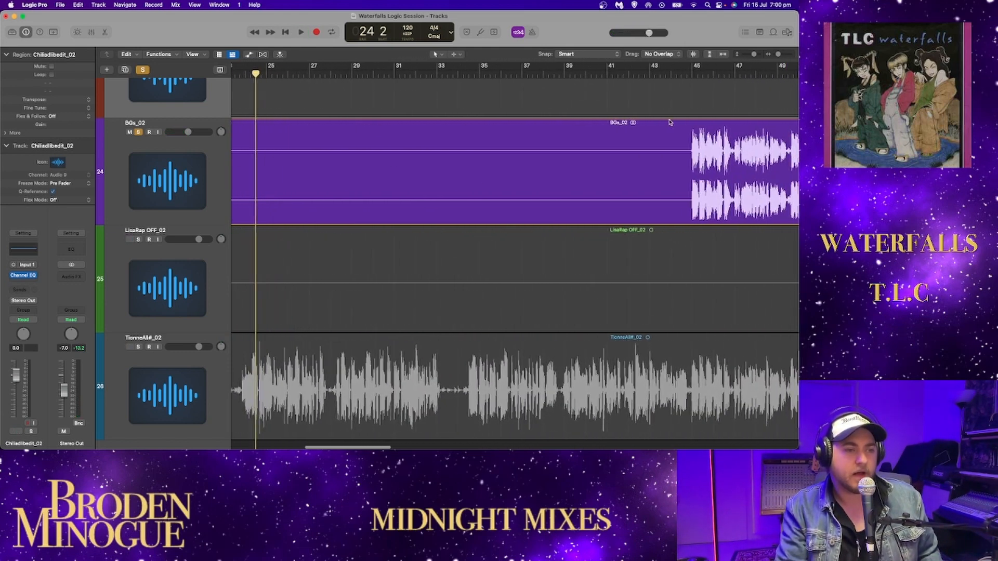
left_click(665, 75)
key("space")
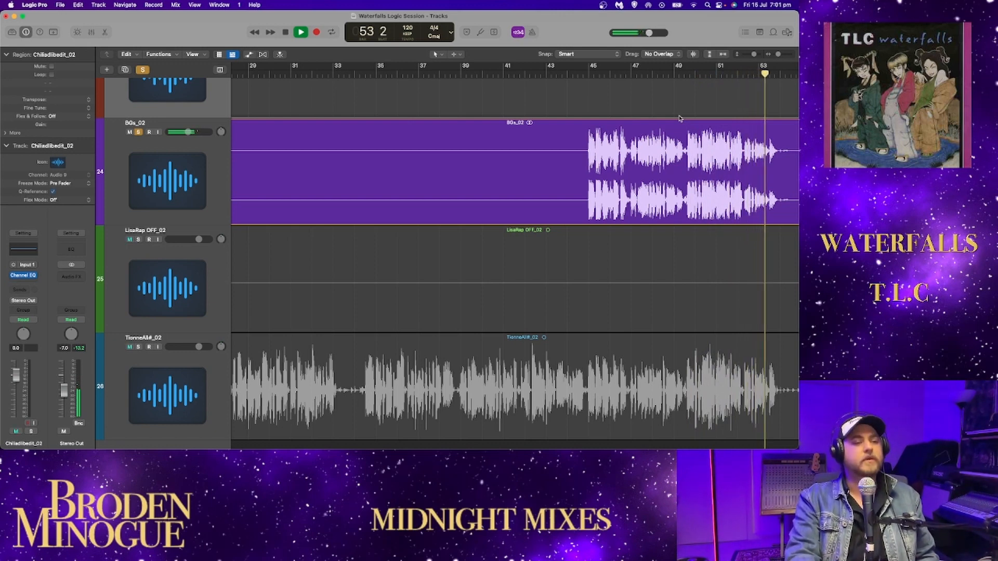
left_click(665, 123)
key("space")
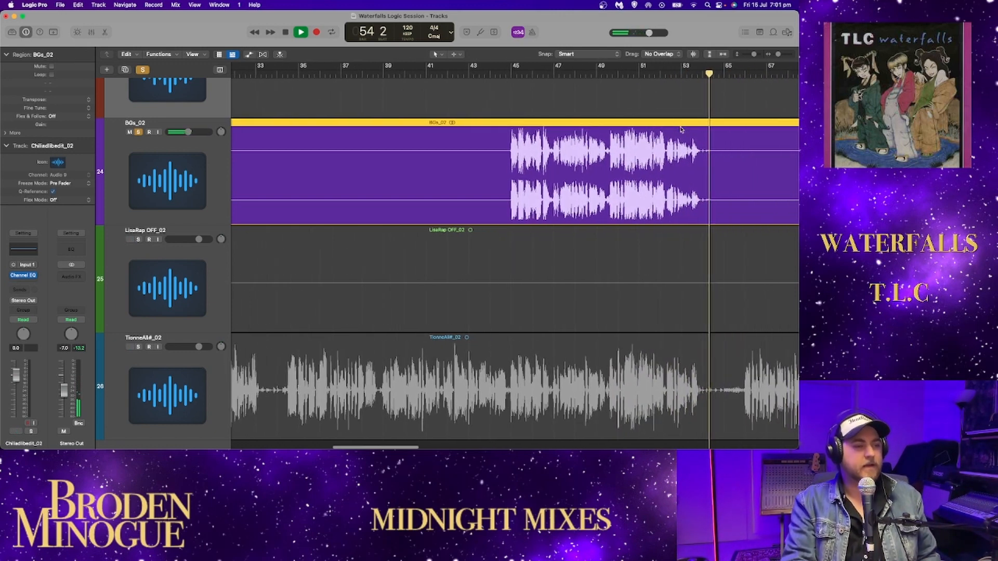
- Clear the solo on BGs_02, solo TionneAll#_02, and play it from bar 21
left_click(721, 54)
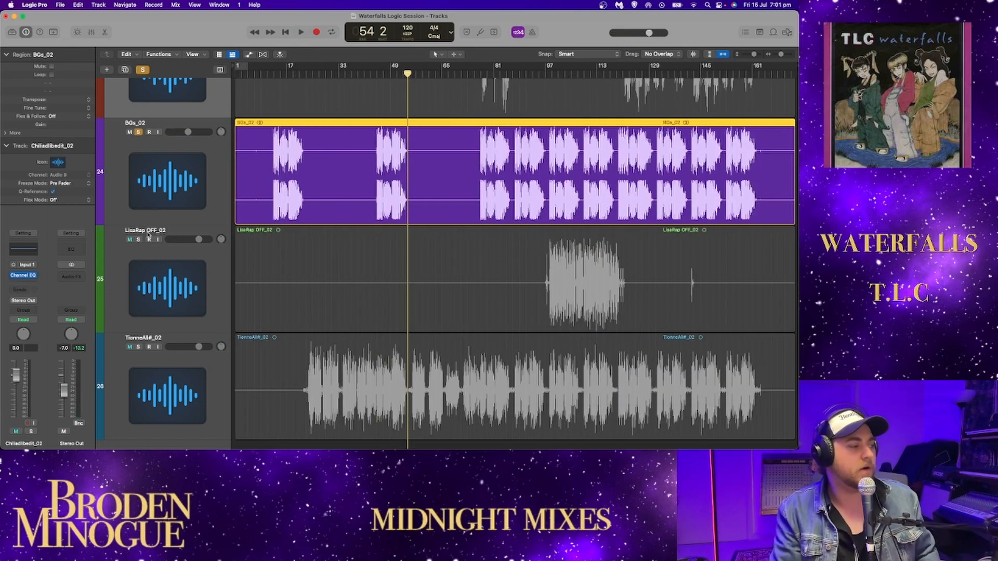
left_click(137, 132)
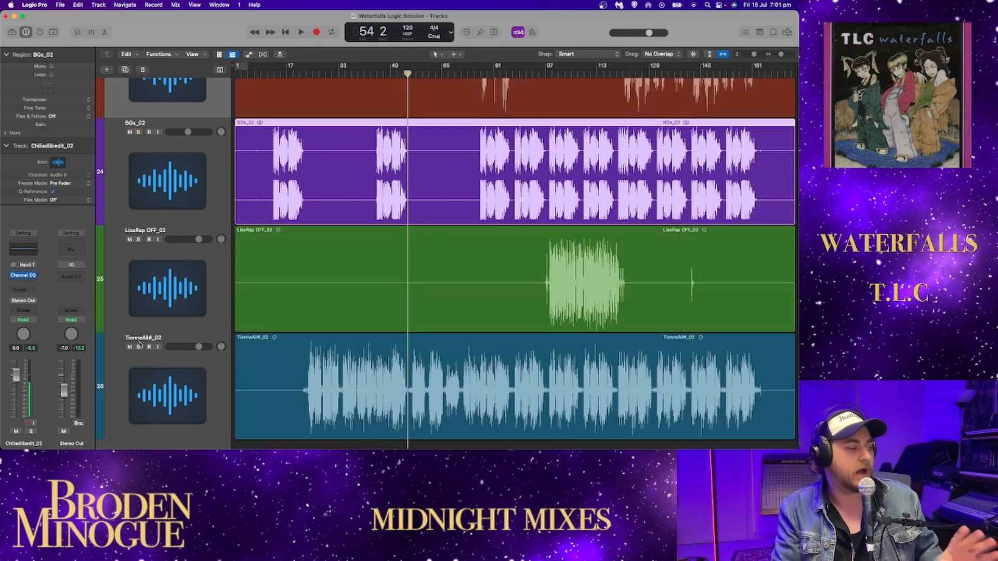
scroll(139, 344, "down", 2)
left_click(139, 315)
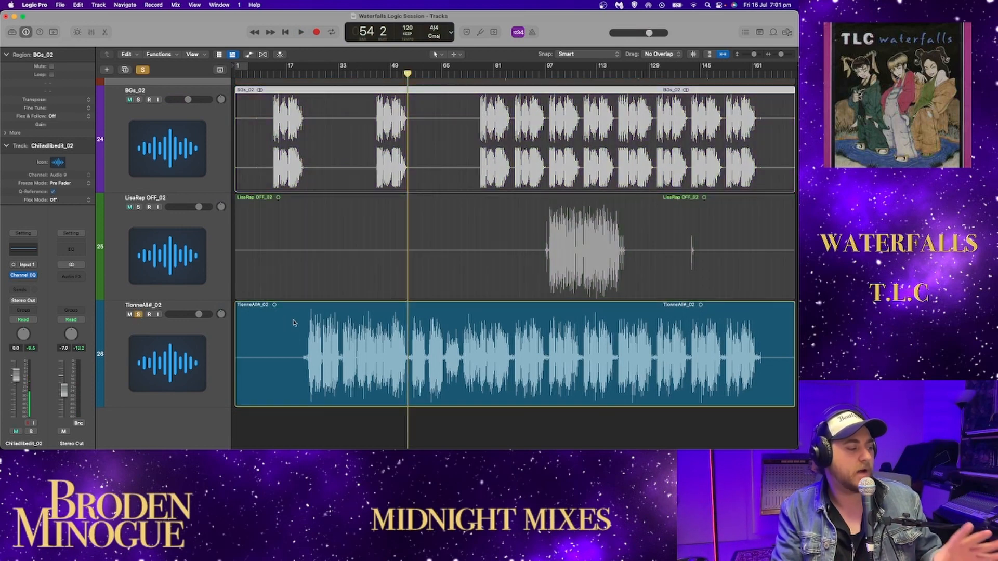
left_click(300, 76)
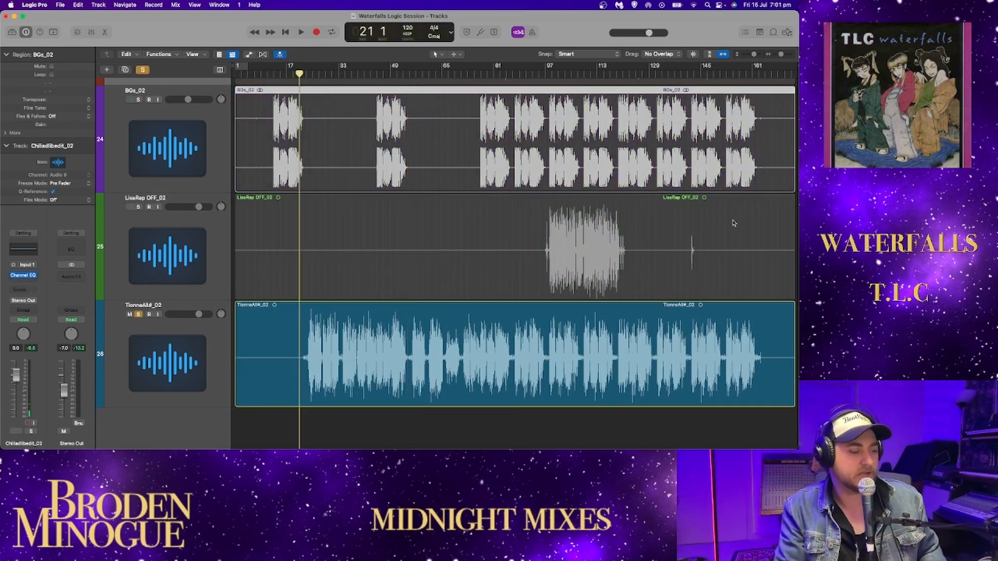
key("space")
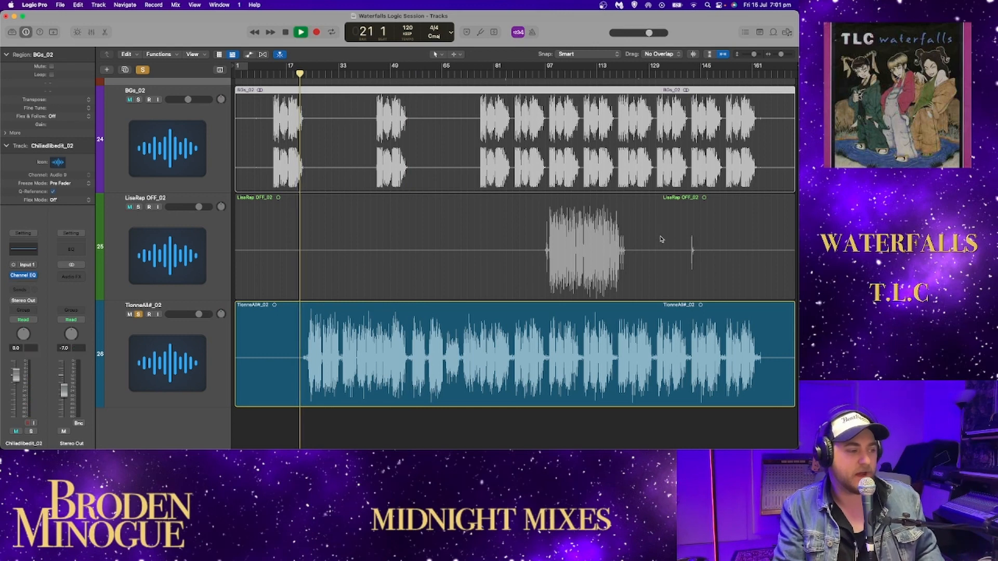
- Select the TionneAll#_02 region and replay its opening from about bar 22
left_click(251, 336)
left_click_drag(779, 57, 780, 57)
key("space")
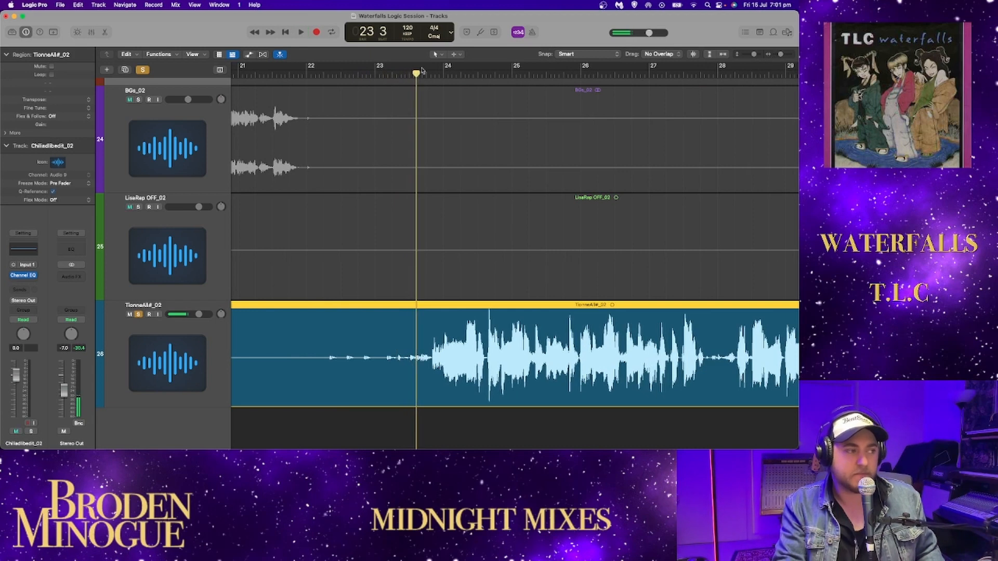
left_click(322, 75)
key("space")
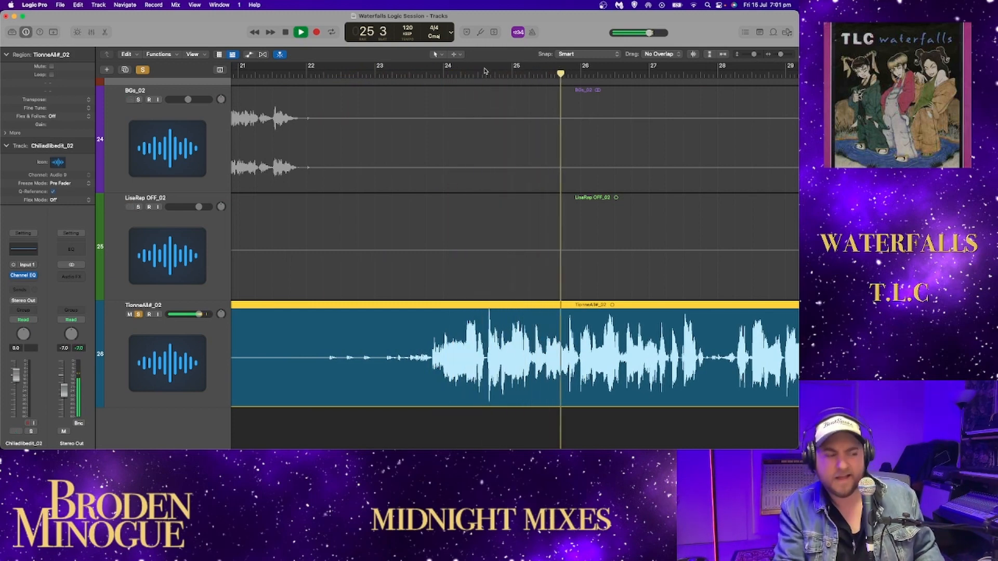
- Follow the first verse lines of the soloed TionneAll#_02 to about bar 31
scroll(519, 114, "right", 5)
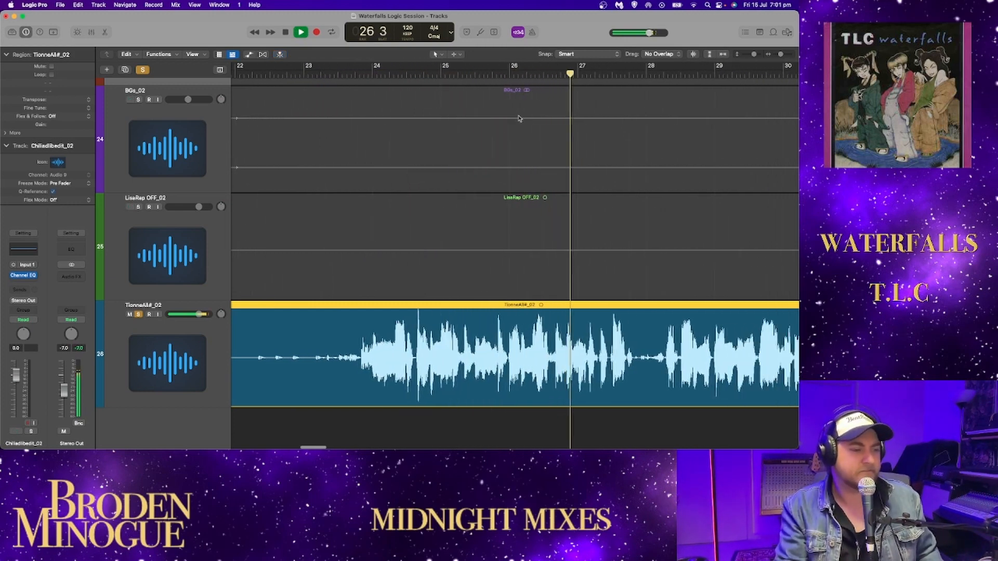
key("space")
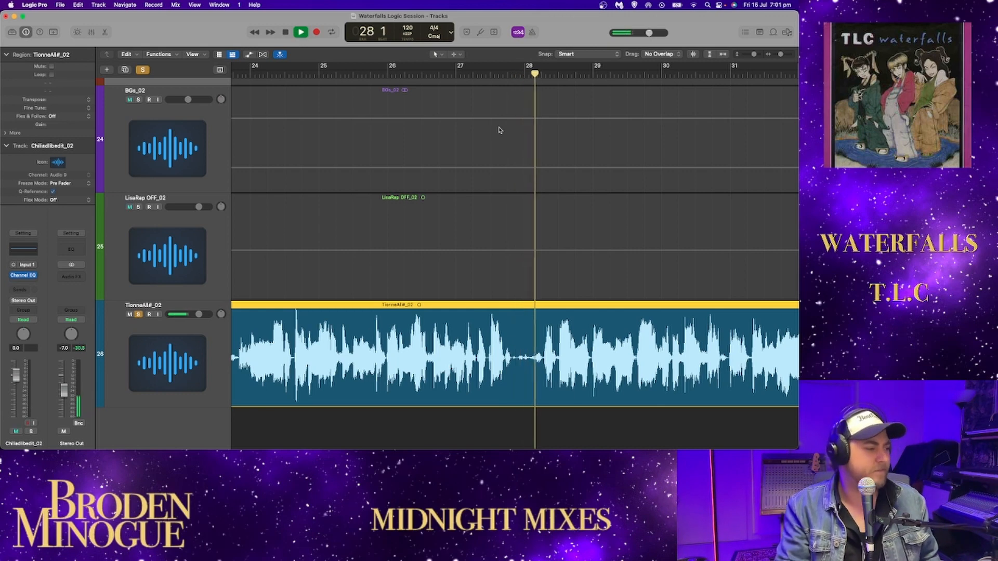
scroll(499, 130, "right", 5)
scroll(511, 147, "right", 1)
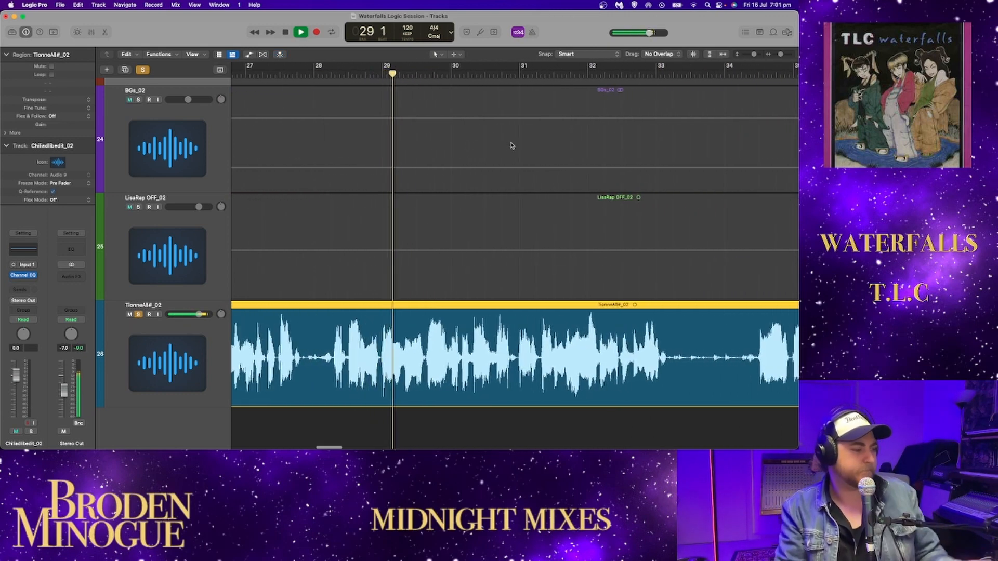
scroll(512, 147, "right", 1)
scroll(511, 147, "right", 2)
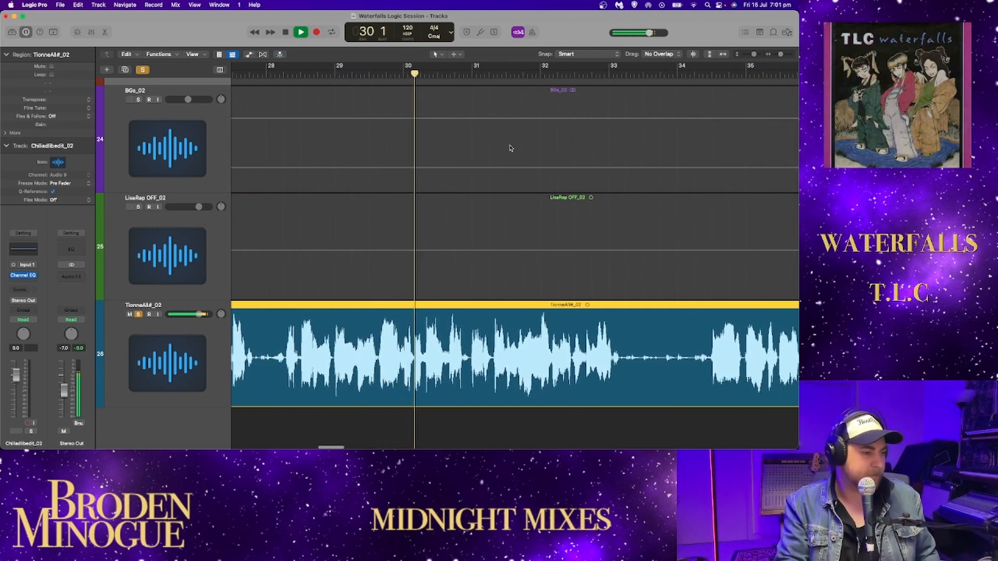
scroll(515, 152, "right", 2)
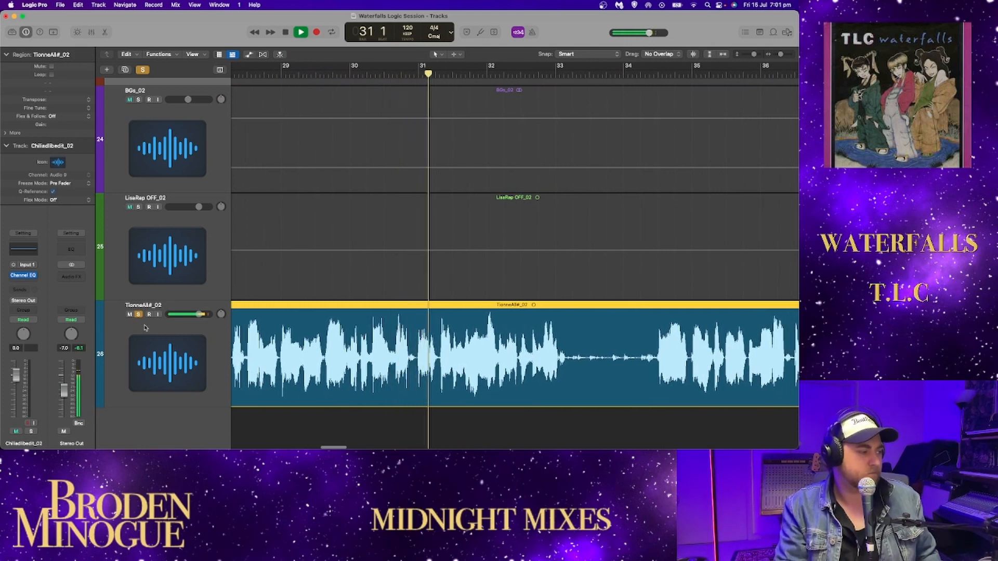
- Open the Channel EQ of TionneAll#_02 during playback, clear of its waveform, and follow the analyzer to about bar 44
left_click(179, 327)
left_click(23, 249)
left_click_drag(542, 125, 541, 84)
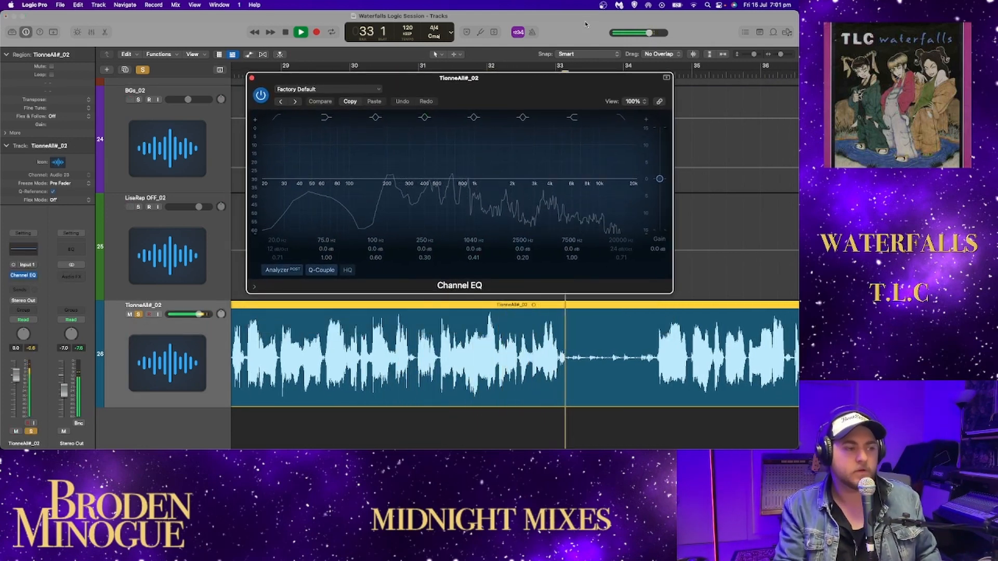
scroll(737, 120, "right", 6)
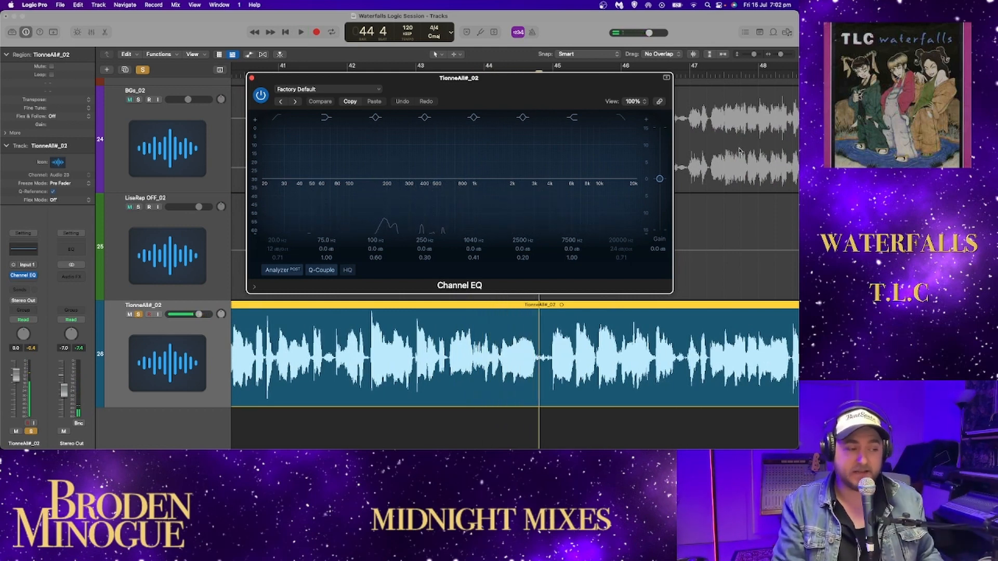
- Move the Channel EQ window clear of the ruler and replay TionneAll#_02 from about bar 38
scroll(740, 151, "left", 5)
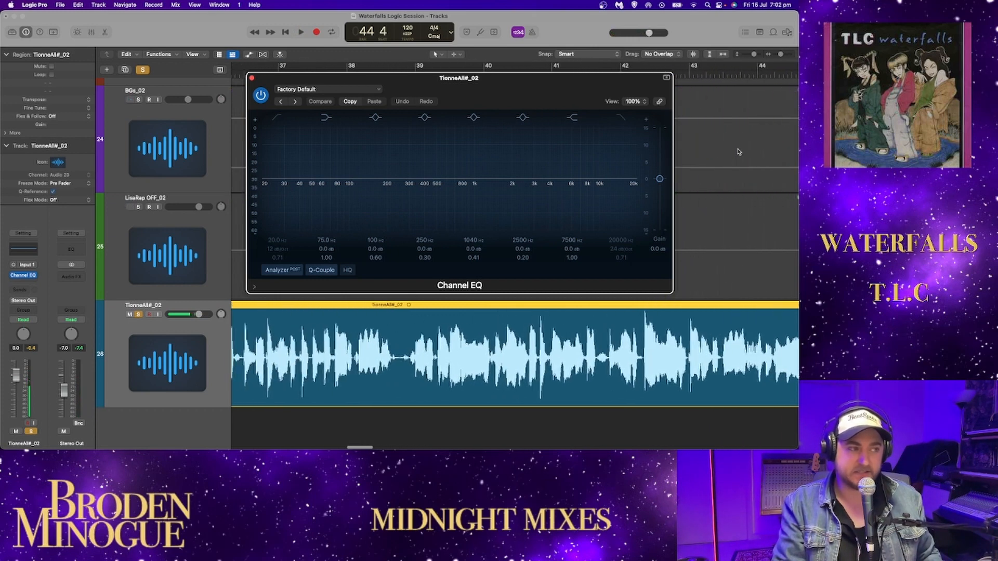
scroll(739, 151, "right", 1)
left_click_drag(334, 73, 326, 86)
left_click(321, 74)
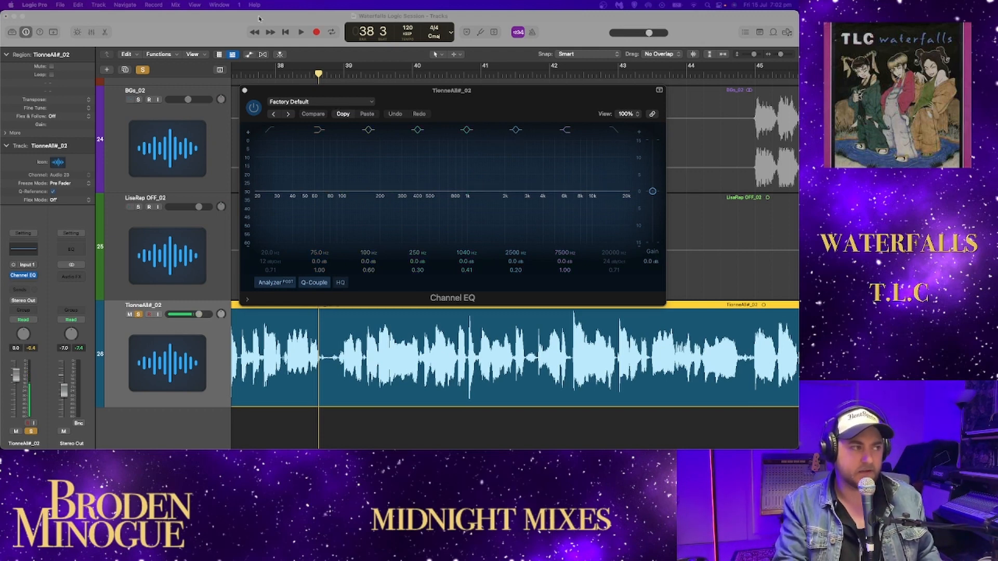
key("space")
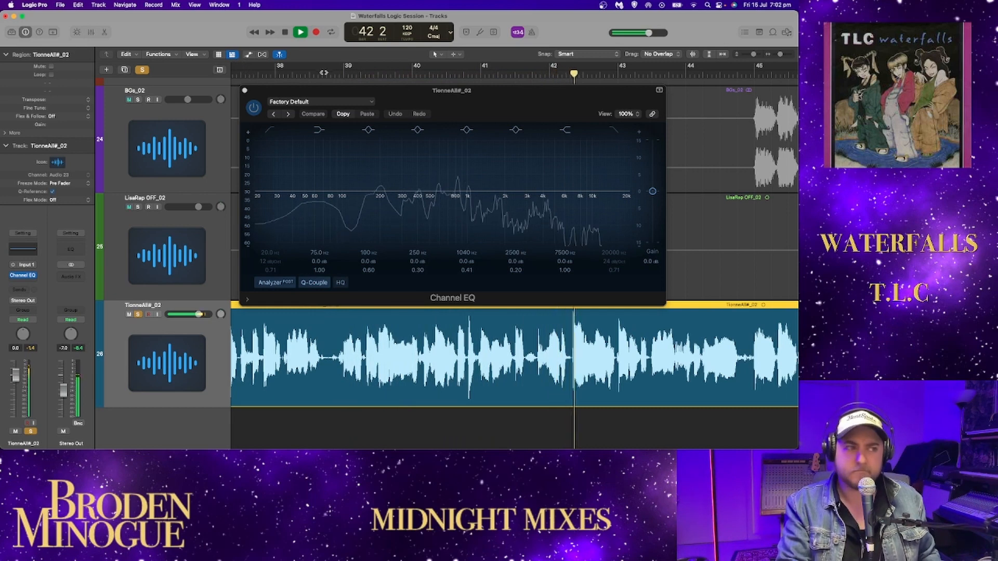
- Shift the Channel EQ window clear of the BGs_02 waveform and play TionneAll#_02 on from about bar 44 to bar 50
left_click_drag(533, 99, 503, 92)
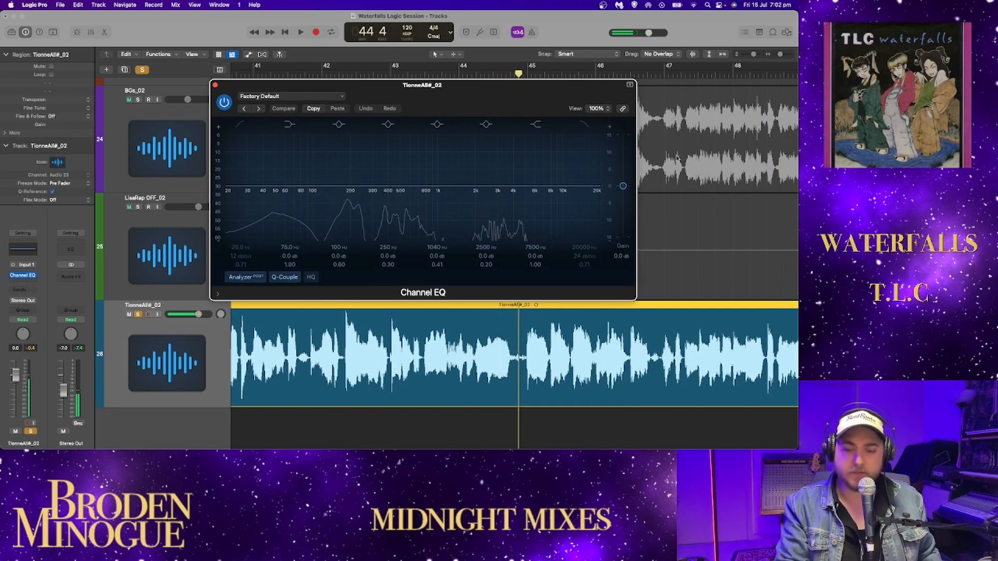
scroll(685, 159, "right", 5)
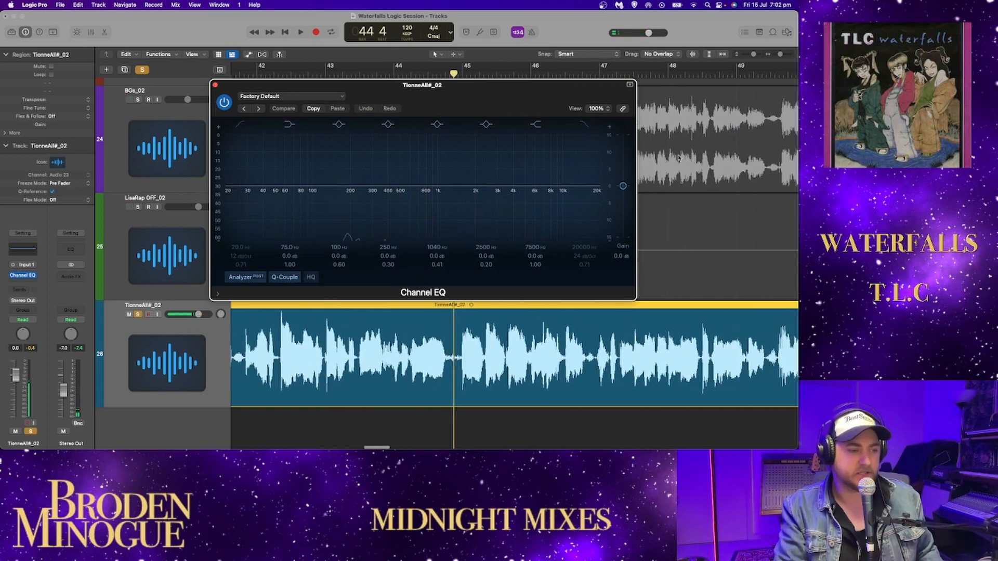
key("space")
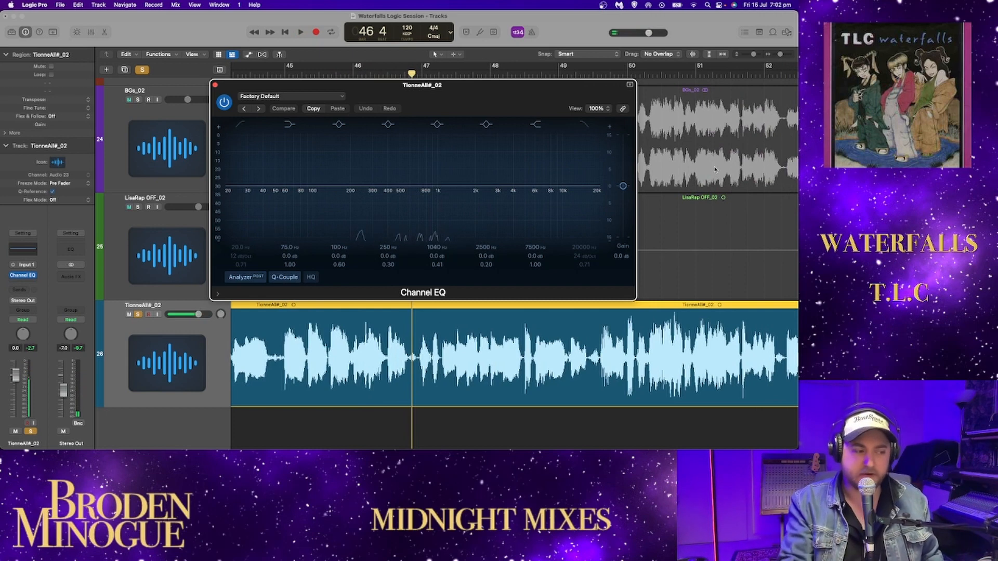
left_click_drag(498, 94, 385, 92)
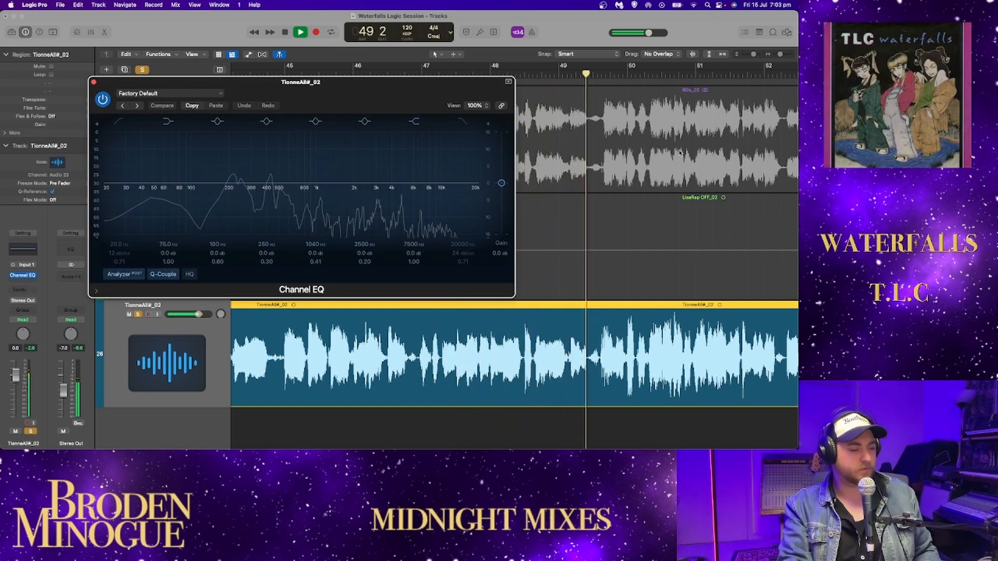
scroll(686, 174, "right", 4)
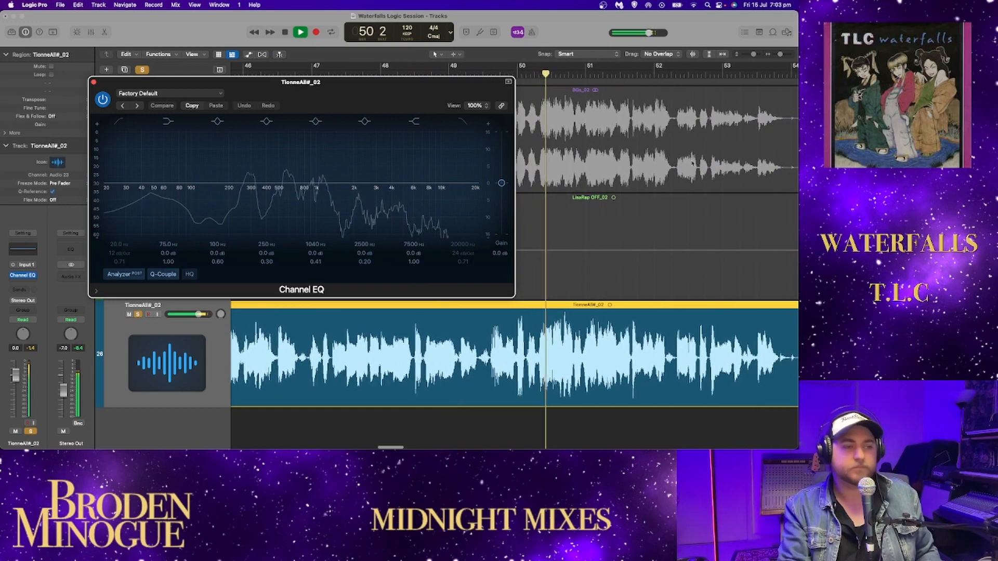
- Follow TionneAll#_02 with the EQ analyzer into its next verse and stop around bar 56
left_click_drag(780, 56, 778, 56)
scroll(739, 132, "right", 4)
scroll(736, 133, "right", 2)
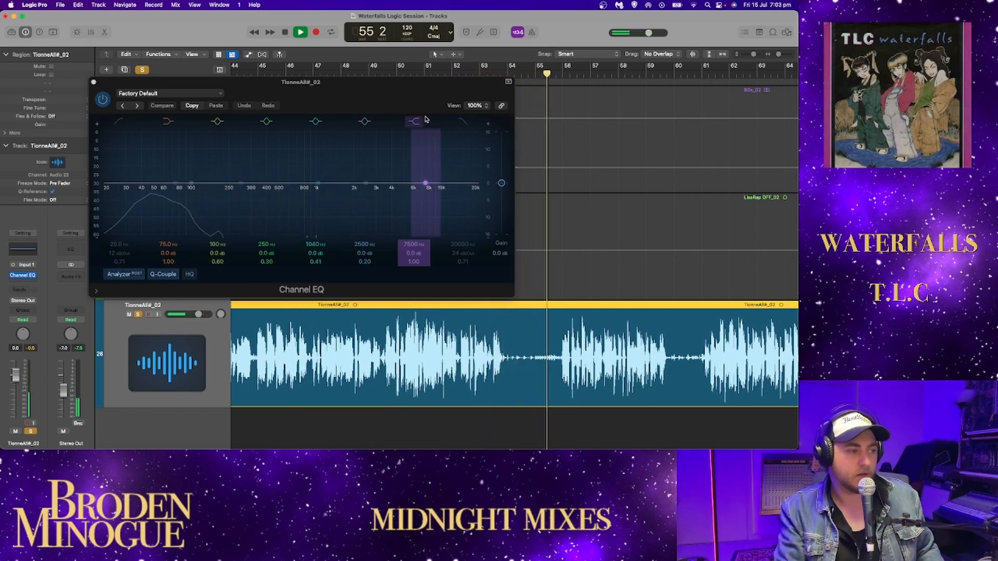
key("space")
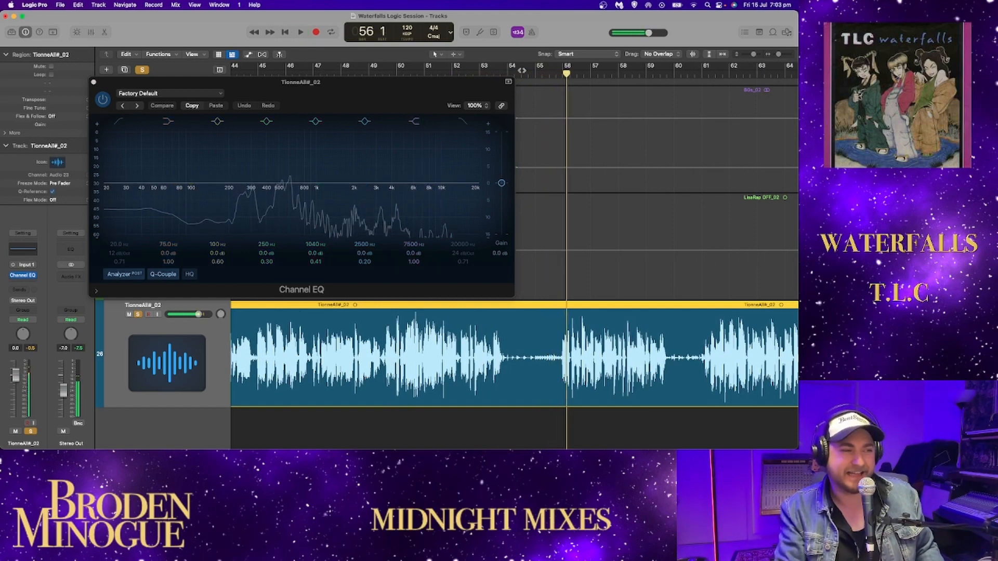
- Set the playhead back to about bar 54 and close the Channel EQ of TionneAll#_02
left_click(528, 74)
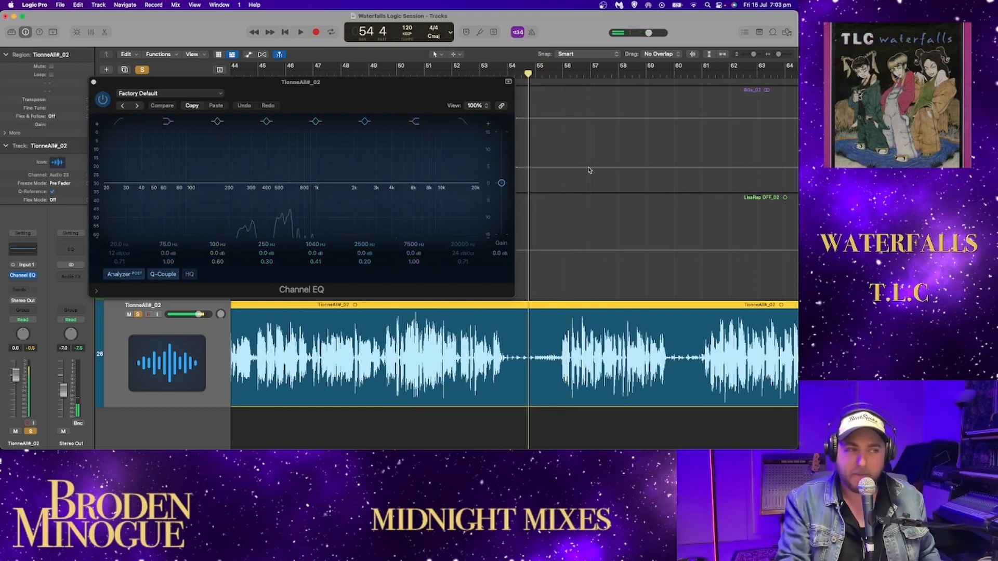
scroll(589, 170, "up", 20)
scroll(543, 194, "down", 8)
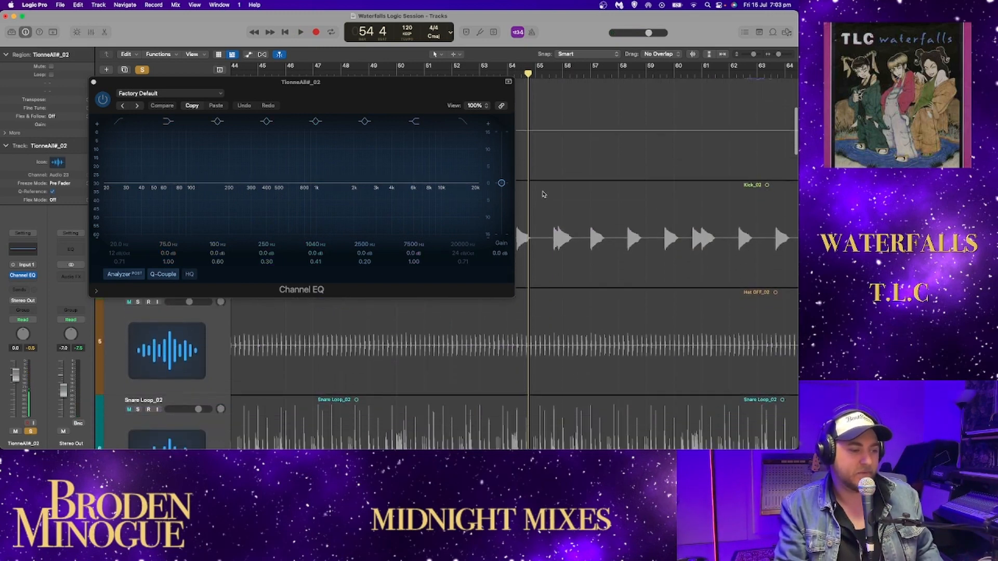
scroll(542, 193, "down", 3)
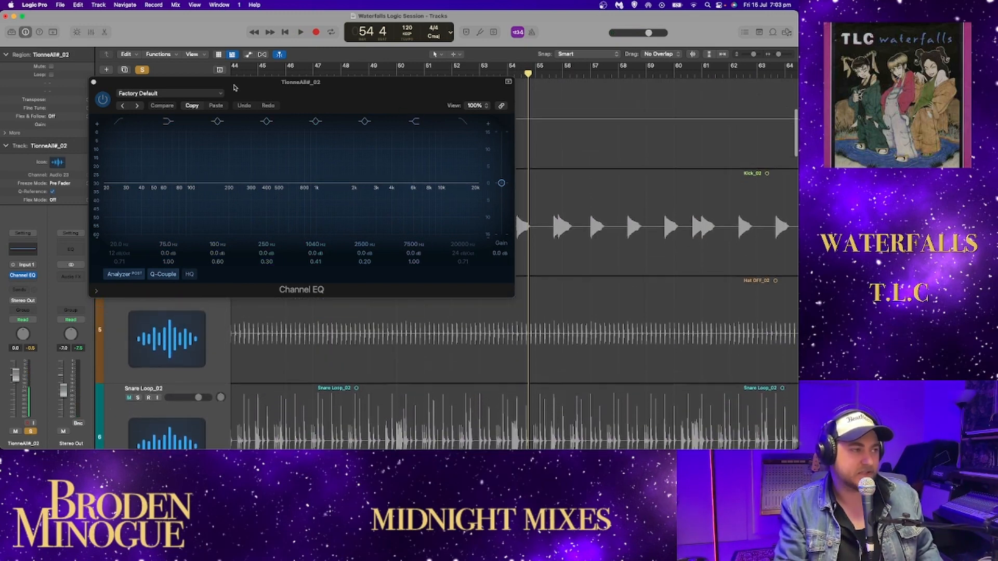
left_click(92, 82)
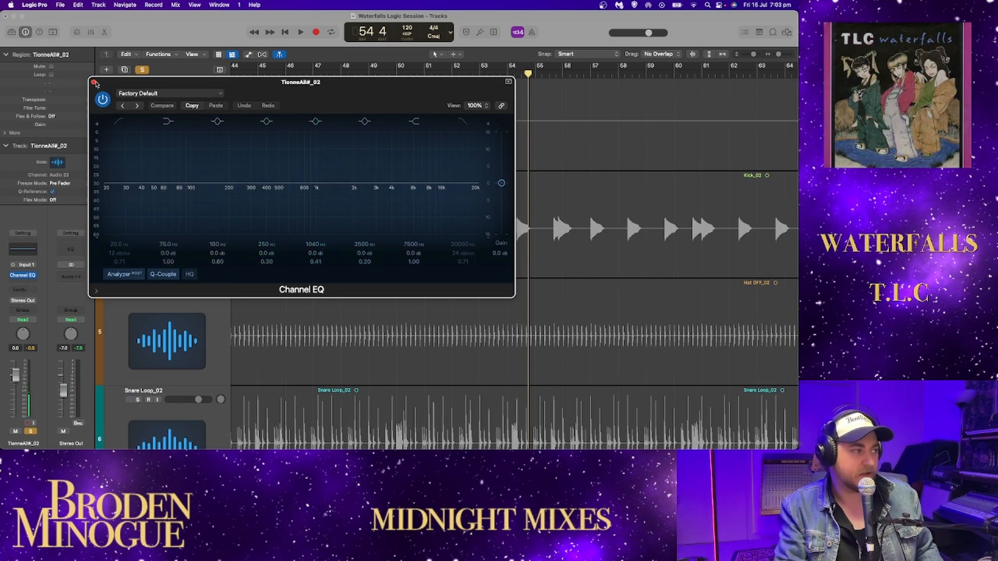
left_click(94, 82)
- Audition Kick_02, Hat OFF_02 and Snare Loop_02 soloed alongside TionneAll#_02 from bar 54, and clear the drum solos
left_click(138, 185)
key("space")
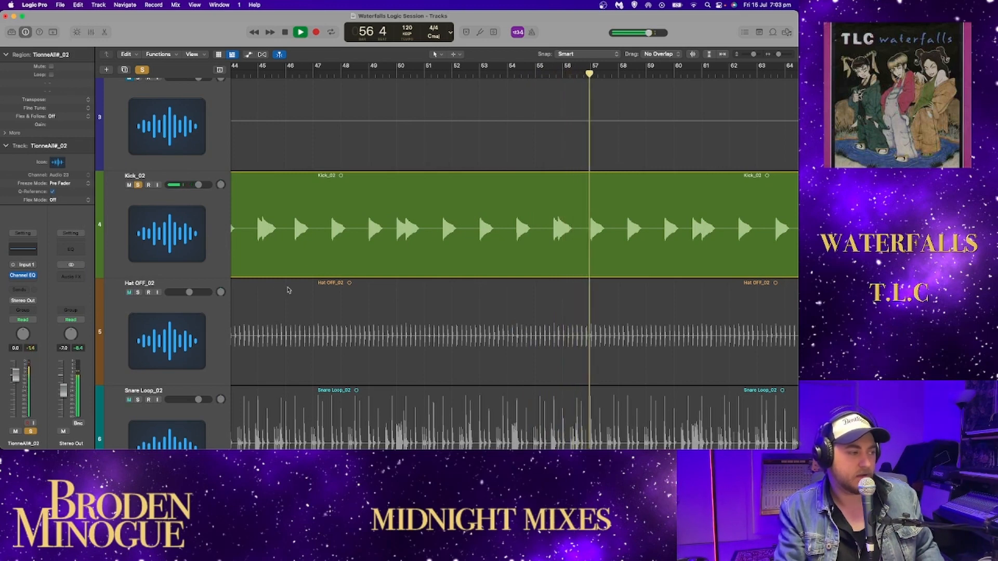
left_click(138, 293)
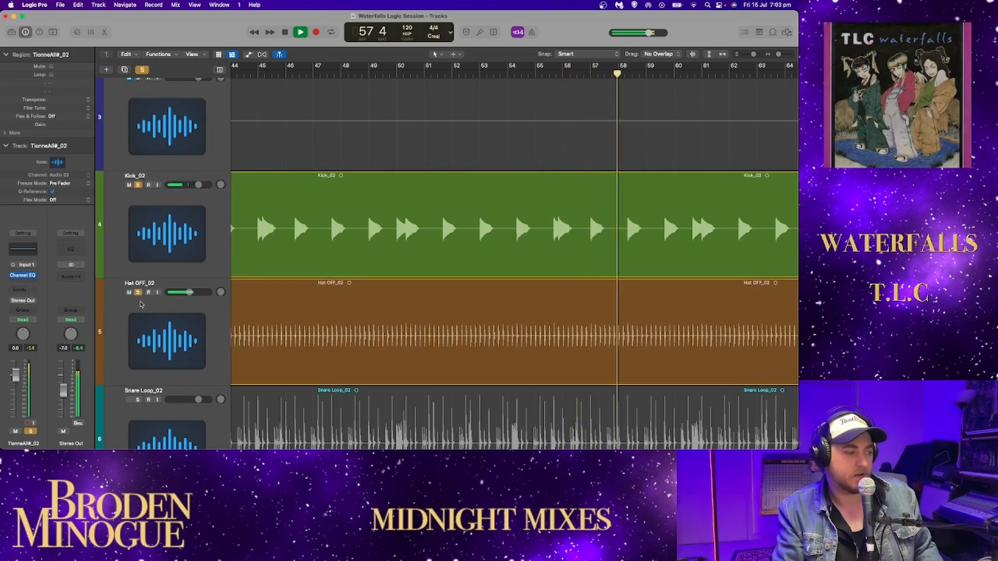
left_click(138, 399)
left_click(138, 400)
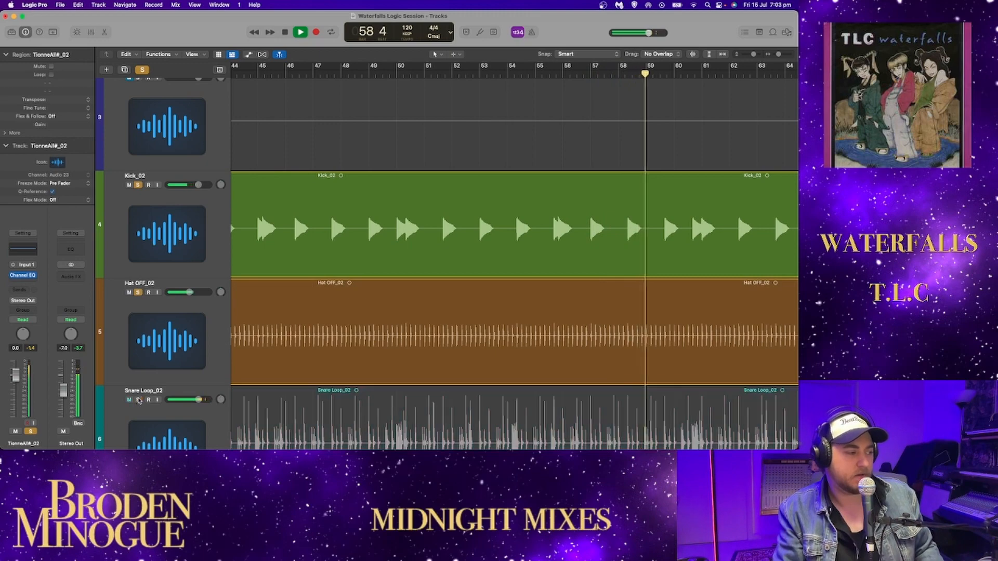
left_click_drag(138, 401, 139, 185)
- Sweep the 2500 Hz band of the TionneAll#_02 Channel EQ during playback, leave it at 4740 Hz and 0.0 dB, and close the EQ
scroll(509, 320, "down", 20)
scroll(509, 352, "down", 20)
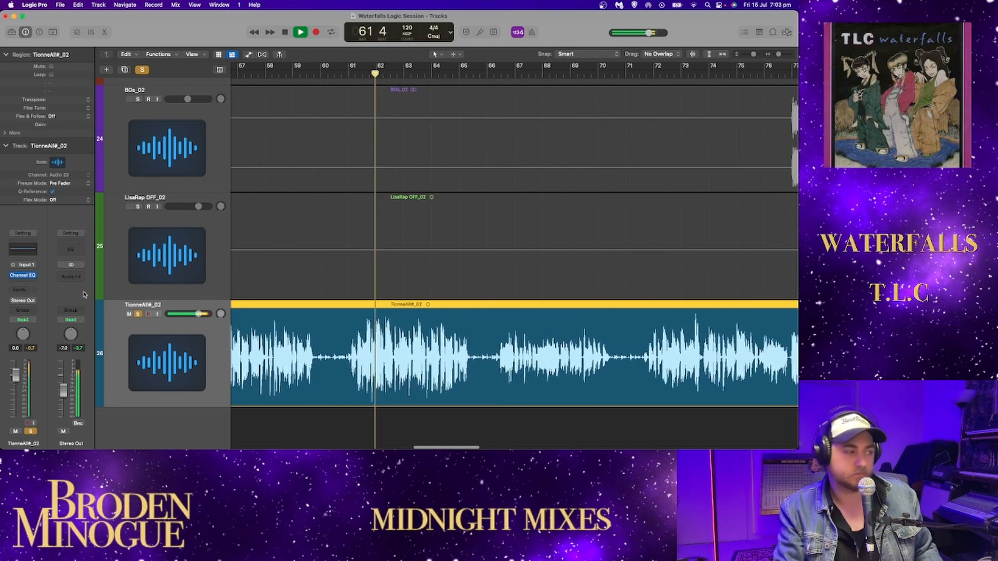
left_click(23, 249)
left_click_drag(371, 195, 394, 188)
left_click_drag(343, 81, 476, 72)
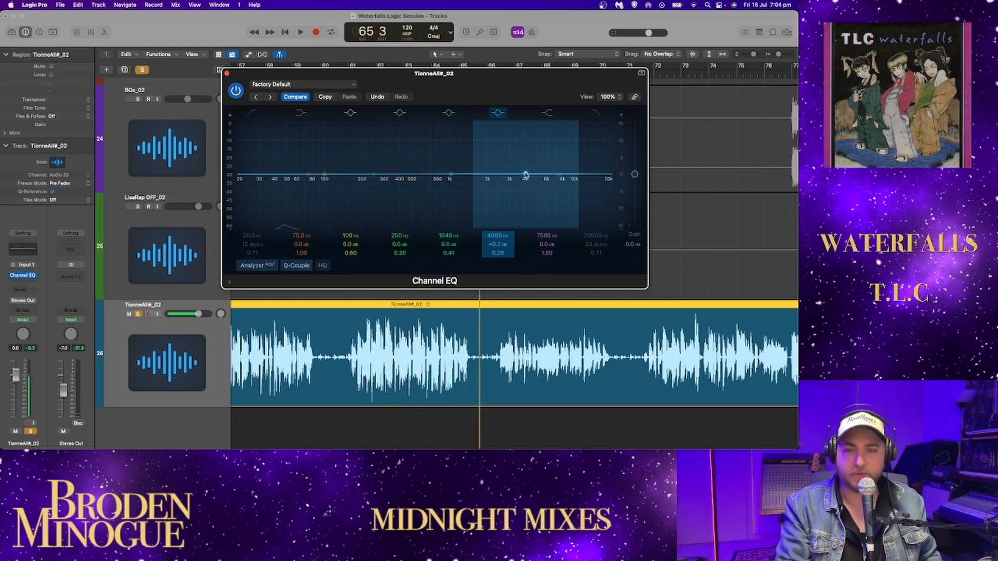
left_click_drag(525, 175, 526, 206)
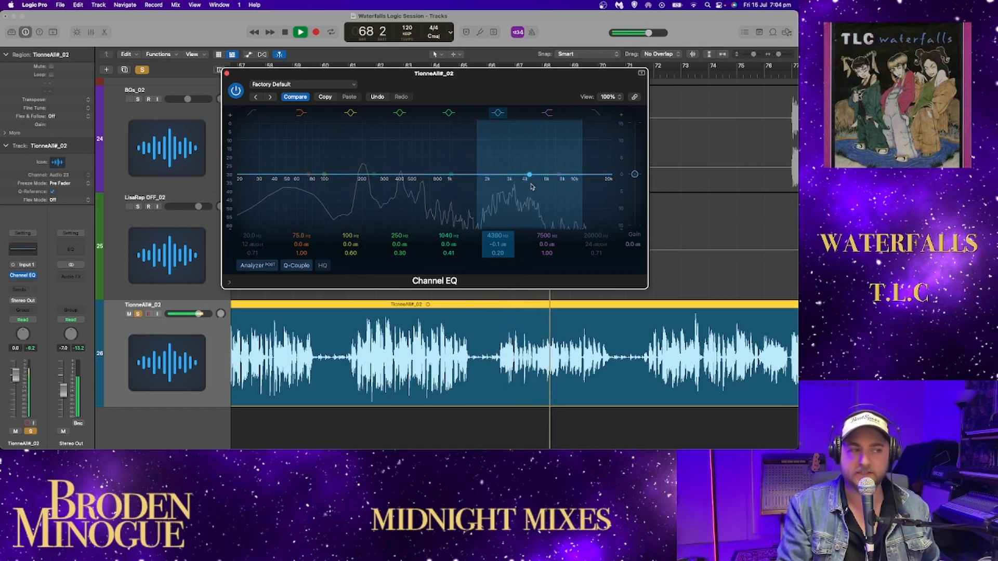
mouse_move(528, 179)
left_mouse_down()
mouse_move(527, 162)
mouse_move(534, 174)
left_mouse_up()
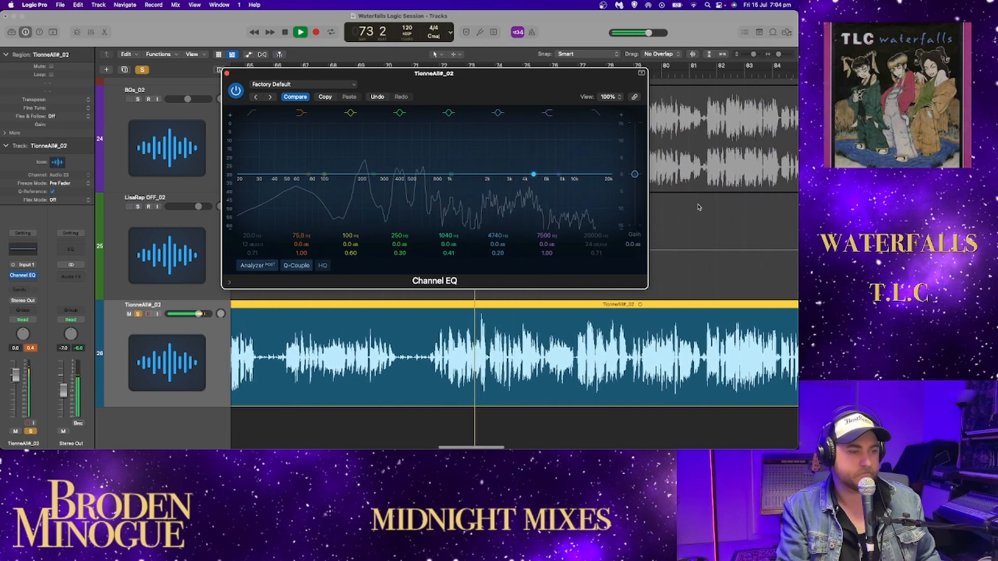
left_click(227, 72)
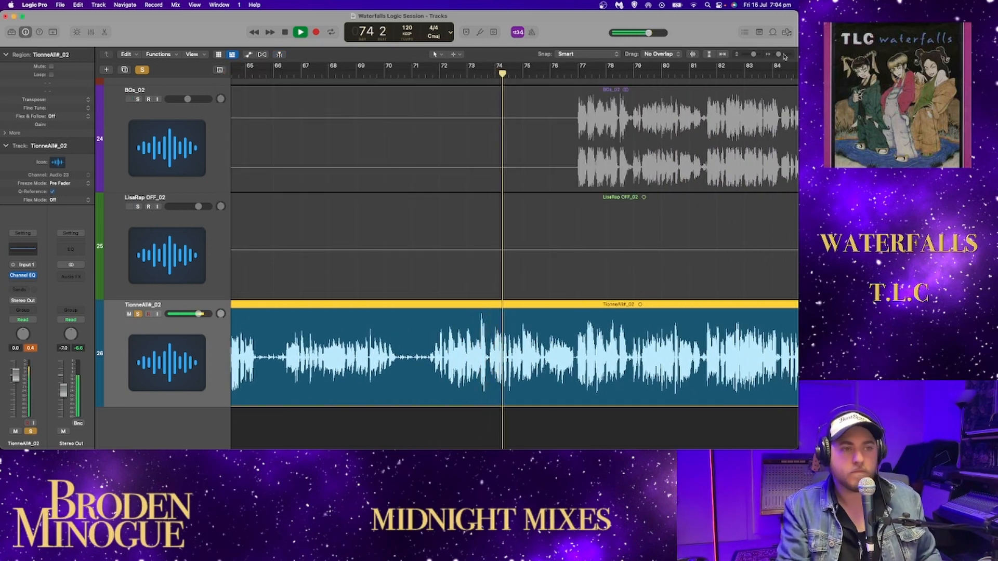
- Audition Chiliadlib3_02 soloed with TionneAll#_02 around bar 76, with the timeline zoomed out, and clear its solo
left_click_drag(778, 55, 777, 54)
scroll(628, 172, "up", 10)
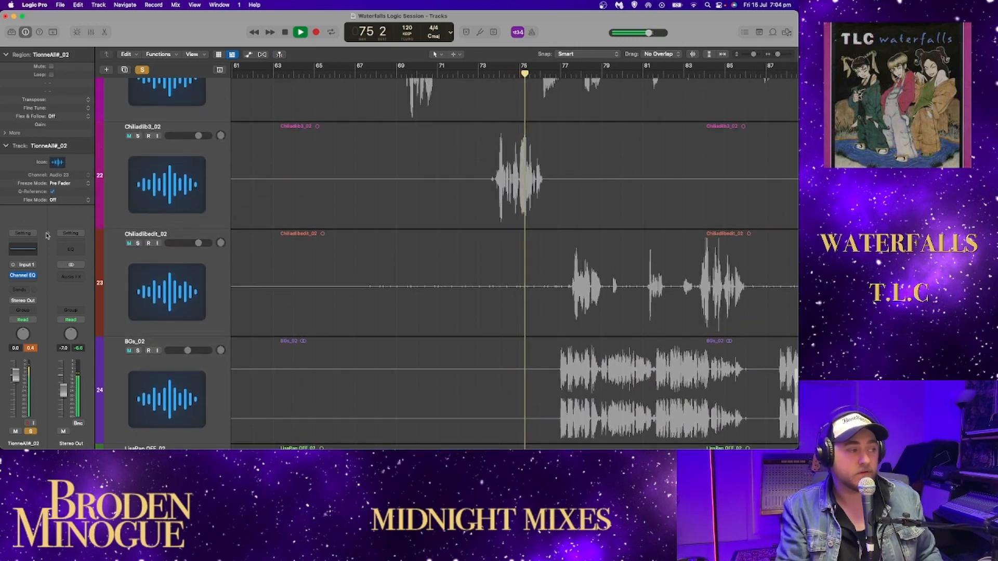
left_click(138, 136)
key("space")
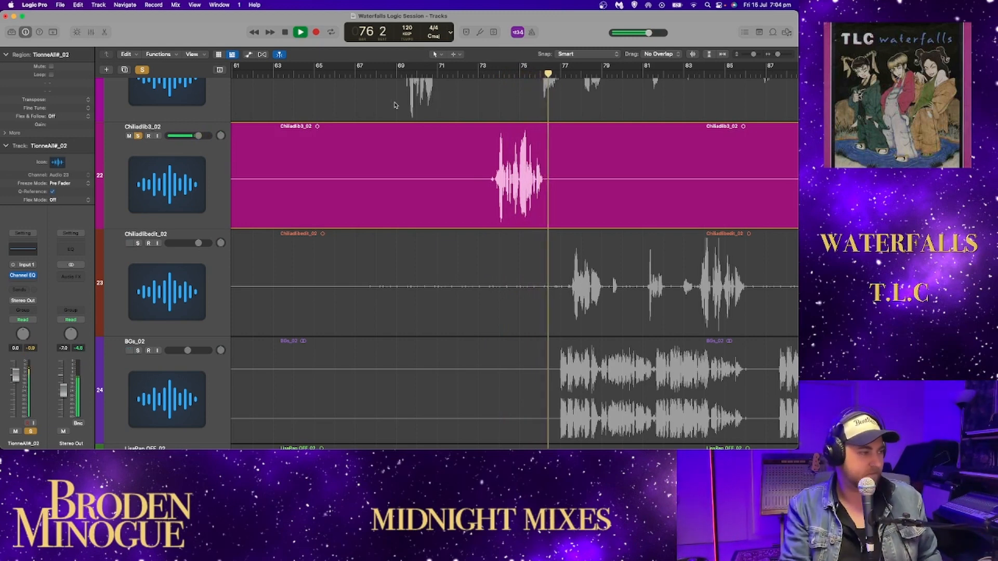
left_click(139, 137)
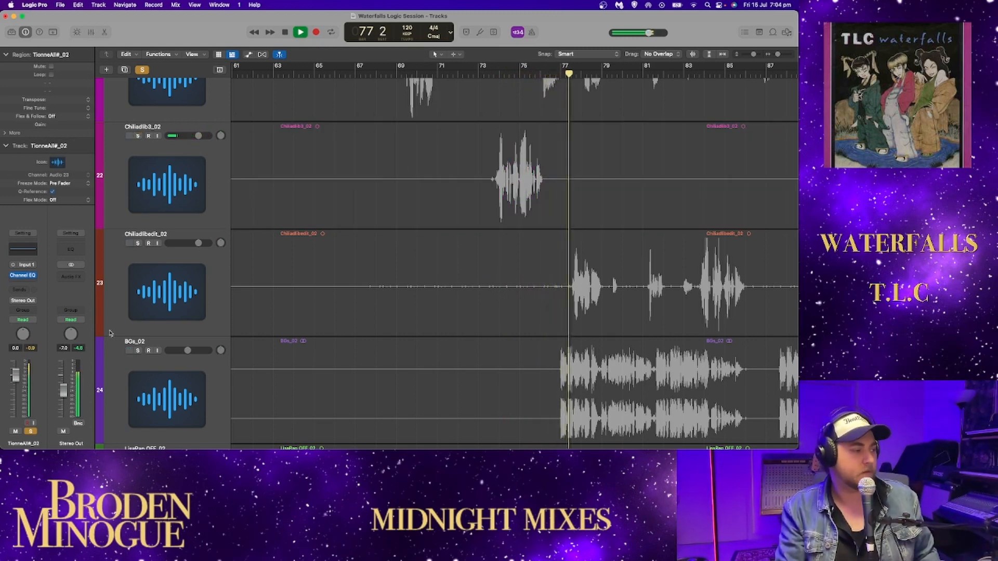
- Listen to BGs_02 soloed with TionneAll#_02 from about bar 77 to bar 86, and clear the BGs_02 solo
left_click(138, 350)
scroll(471, 195, "down", 1)
scroll(470, 195, "down", 5)
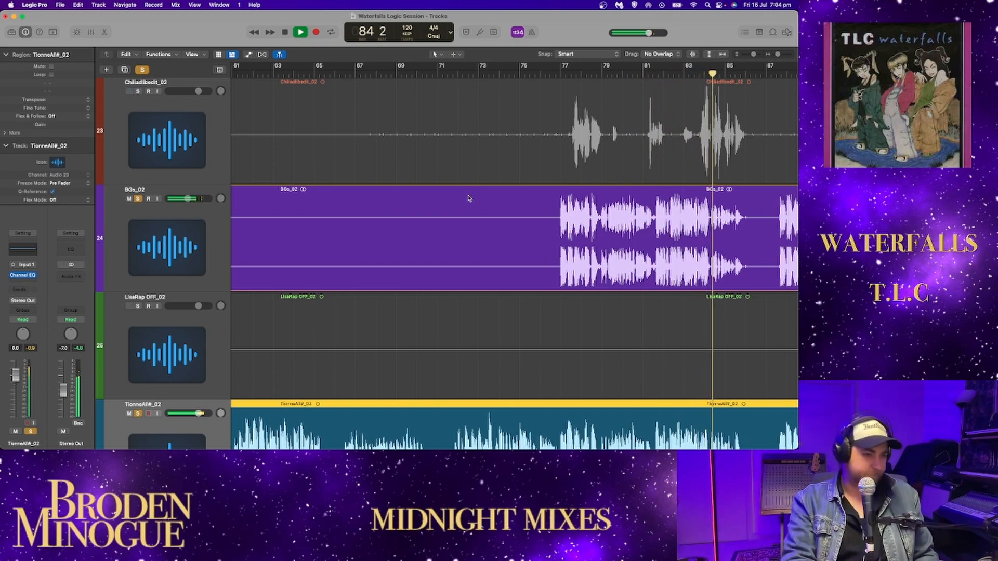
scroll(467, 198, "right", 10)
scroll(466, 202, "right", 1)
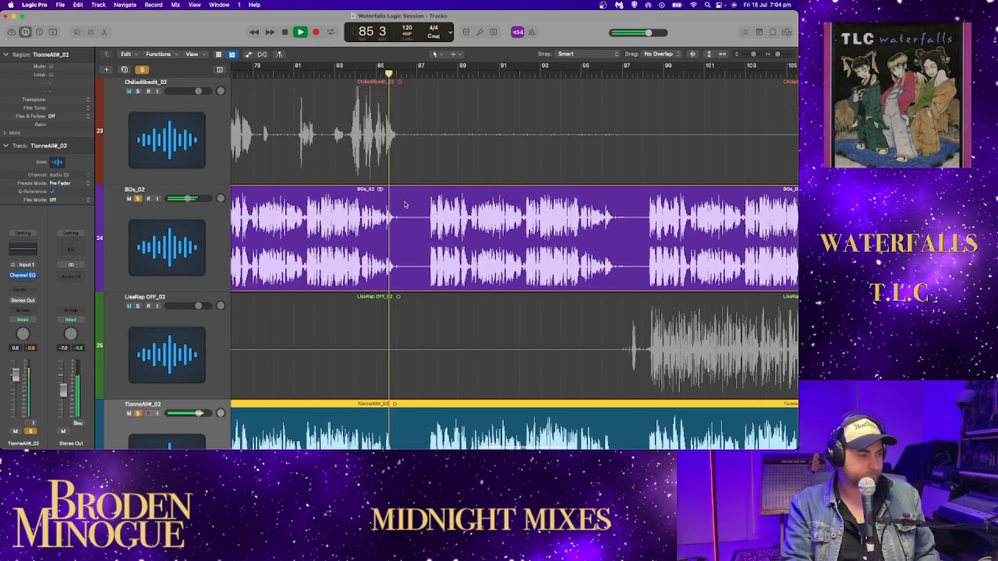
left_click(138, 199)
- Solo BGs_02 again with TionneAll#_02 for the chorus from about bar 88 to bar 95, and clear its solo
scroll(312, 364, "right", 3)
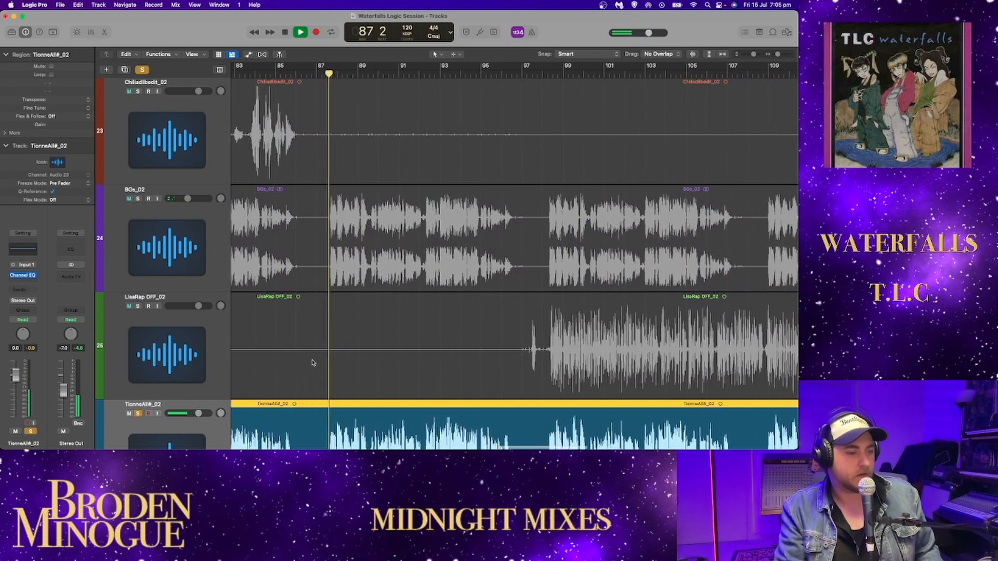
scroll(312, 364, "right", 3)
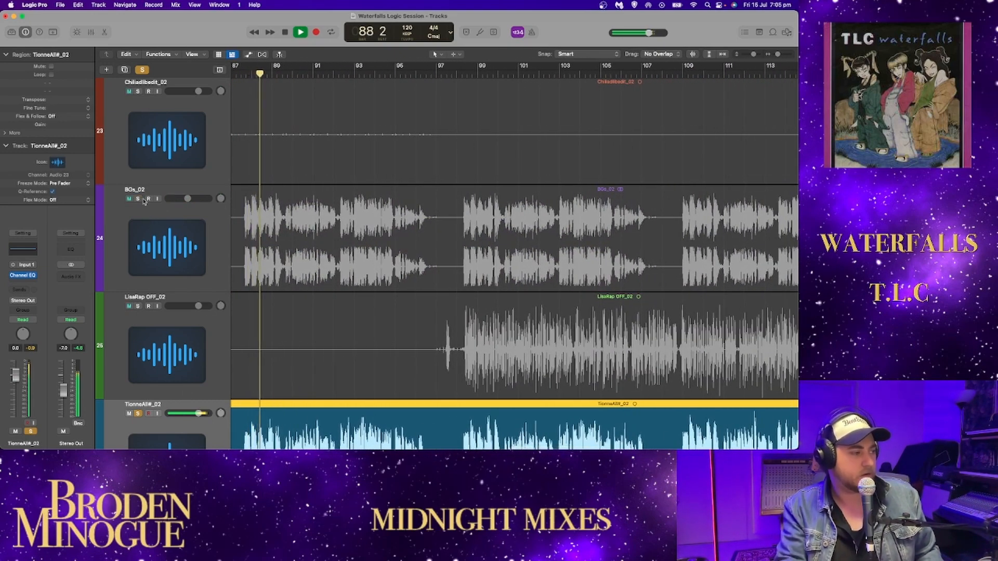
left_click(138, 198)
scroll(136, 202, "down", 1)
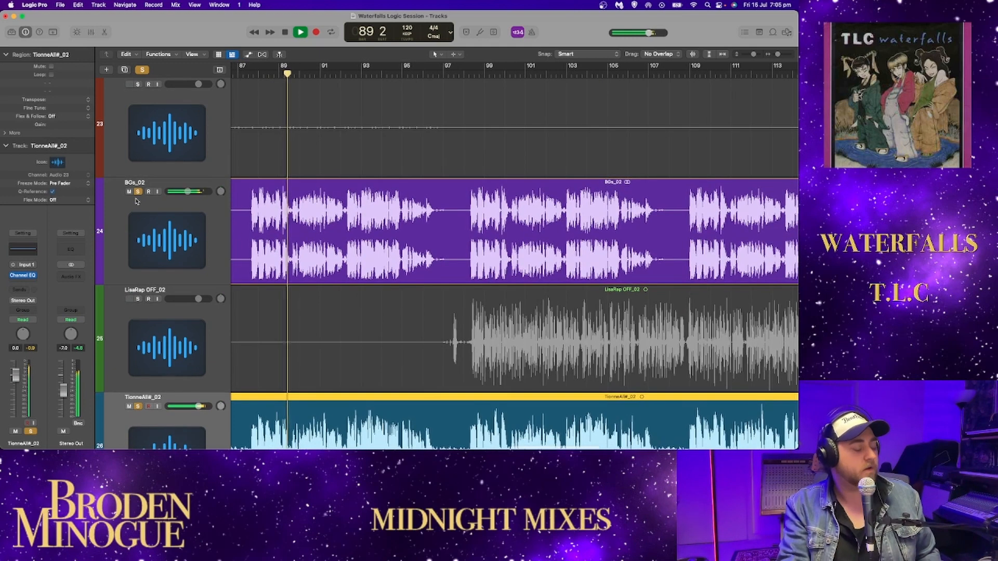
scroll(136, 202, "down", 1)
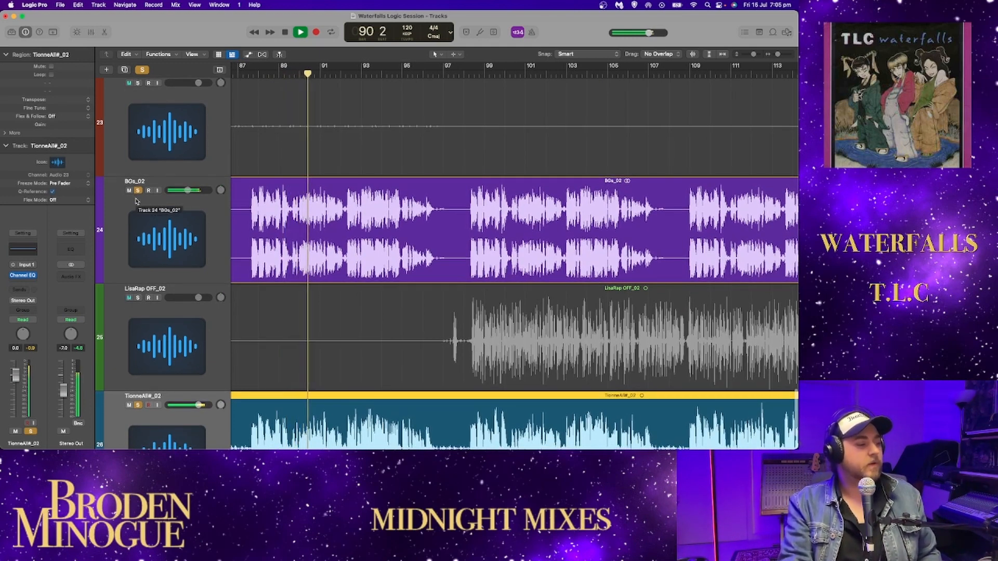
scroll(136, 202, "down", 1)
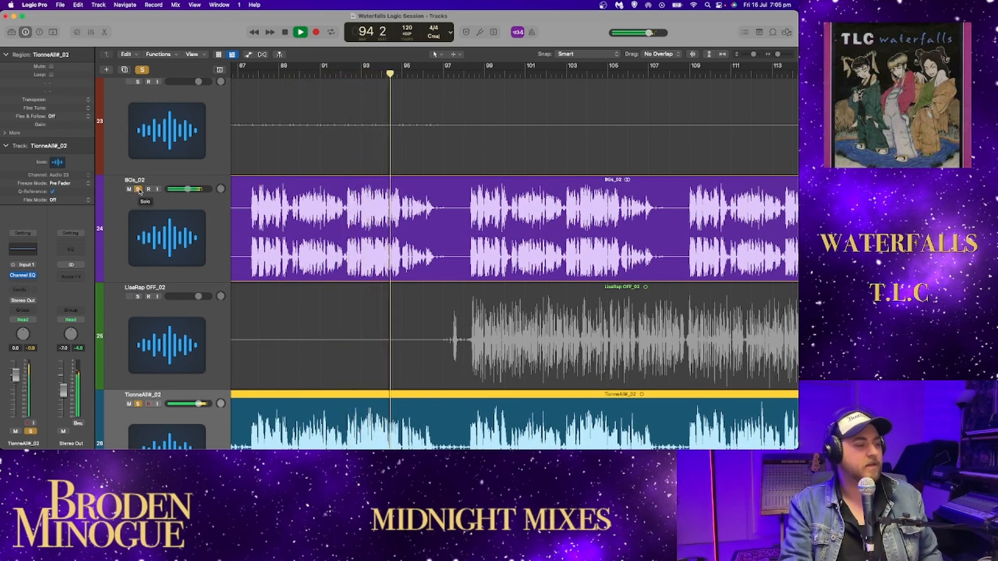
left_click(138, 189)
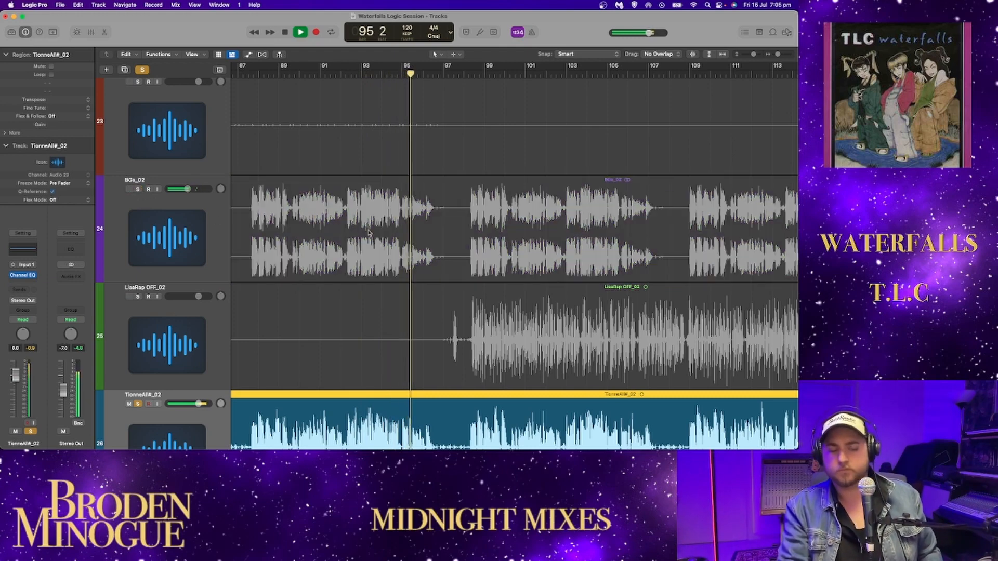
- Listen to TionneAll#_02 alone from about bar 95 to bar 100, pausing around bar 96, and stop playback
scroll(424, 315, "right", 5)
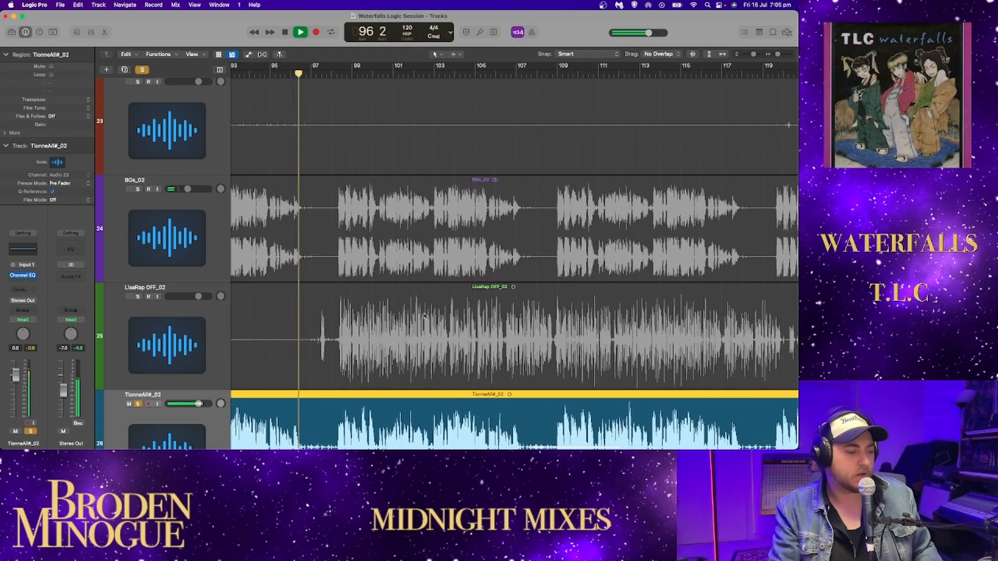
scroll(425, 316, "down", 4)
key("space")
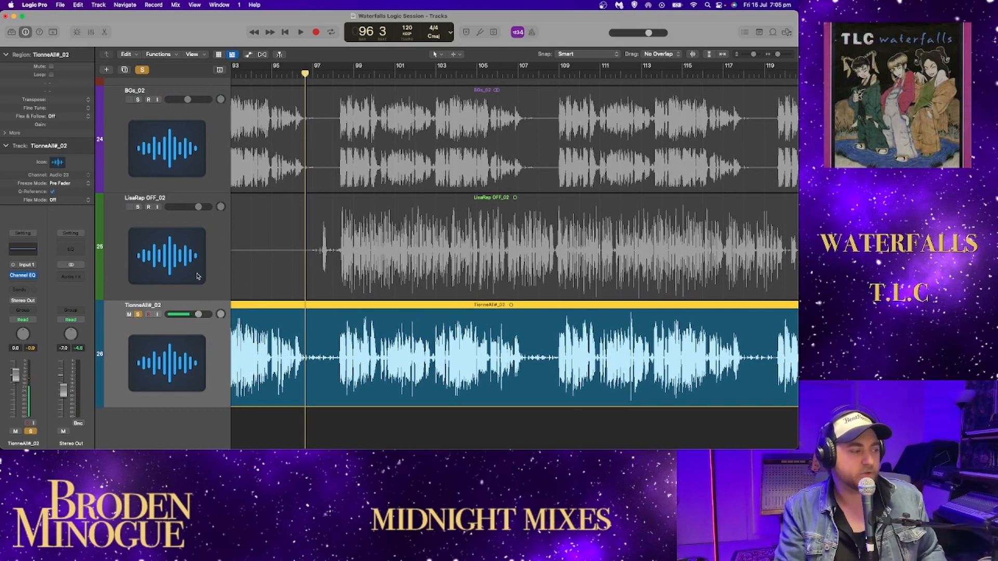
scroll(330, 270, "right", 2)
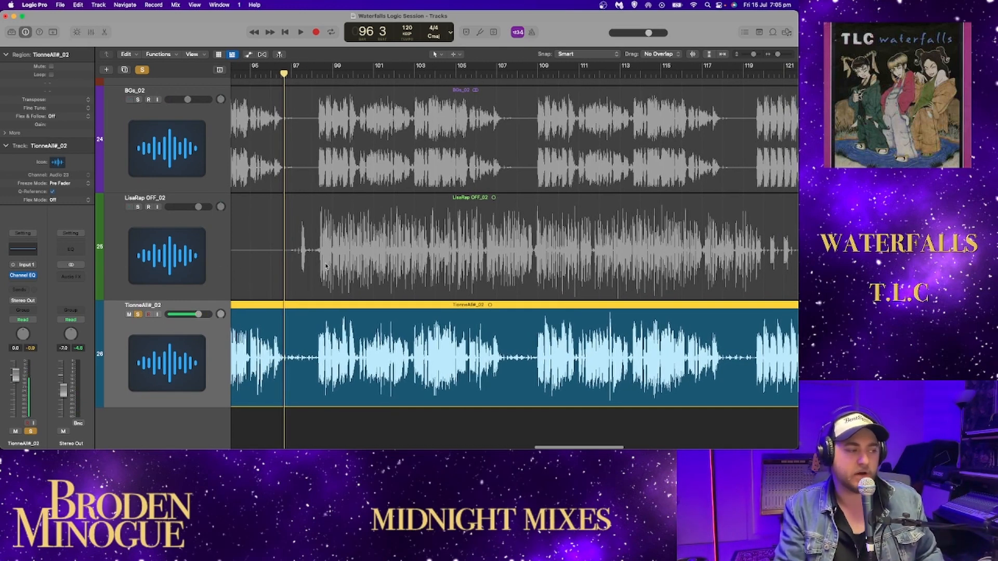
key("space")
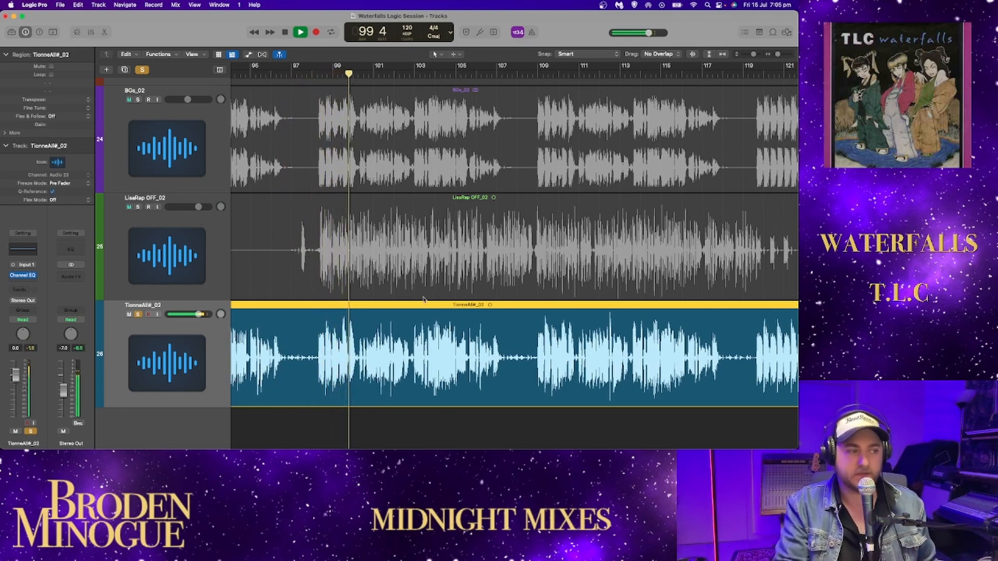
scroll(472, 304, "right", 3)
scroll(472, 304, "right", 2)
key("space")
- Play TionneAll#_02 from about bar 119 and stop around bar 122
left_click(645, 74)
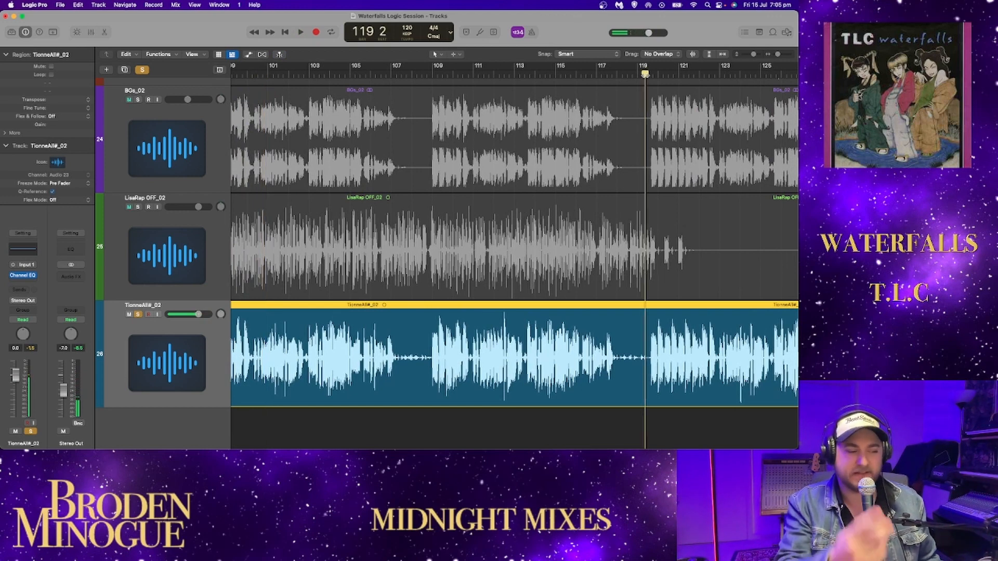
key("space")
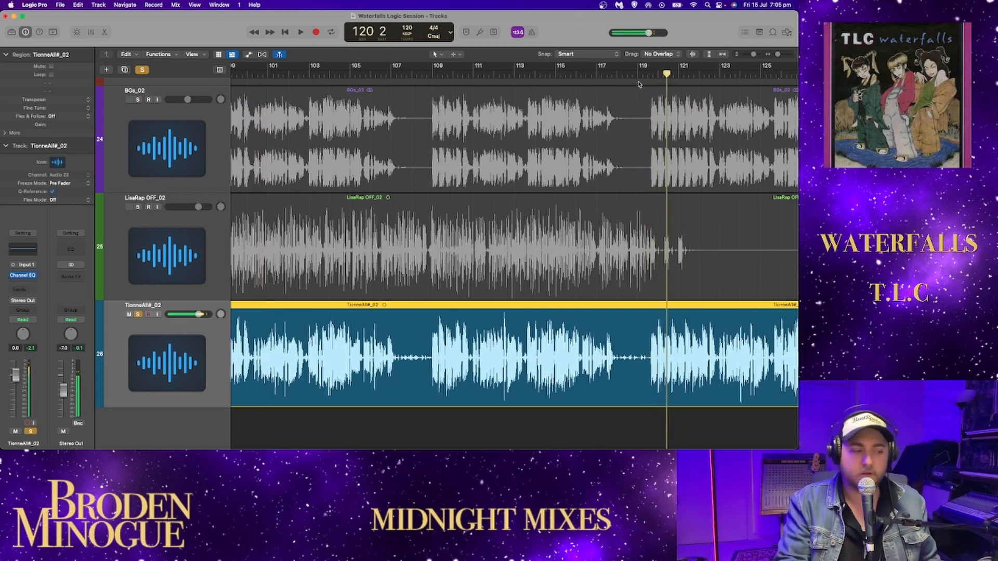
scroll(623, 111, "right", 1)
double_click(646, 78)
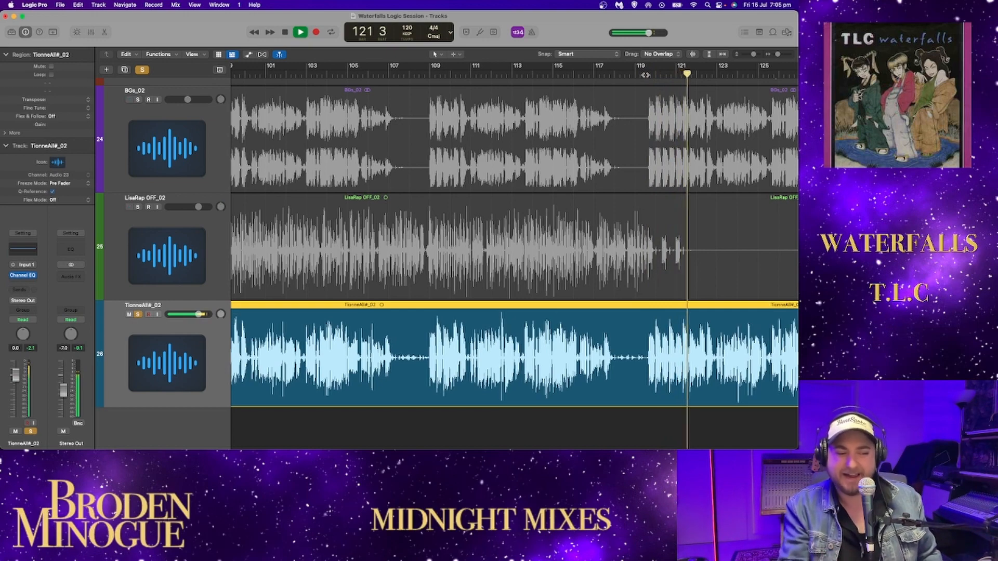
key("space")
- Switch the solo from TionneAll#_02 to LisaRap OFF_02 and play the rap from bar 97
scroll(549, 166, "left", 3)
scroll(549, 167, "left", 3)
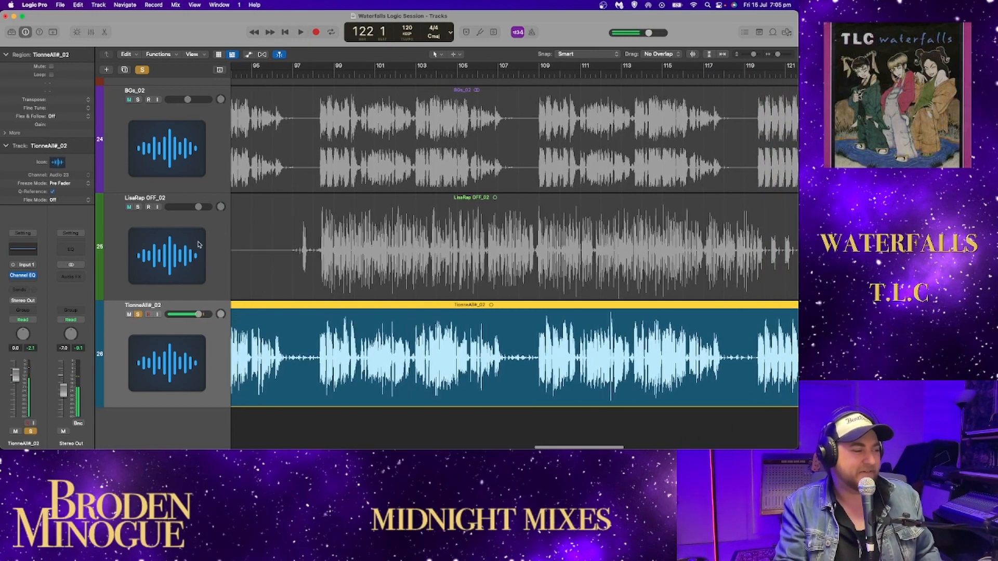
left_click(139, 315)
left_click(138, 207)
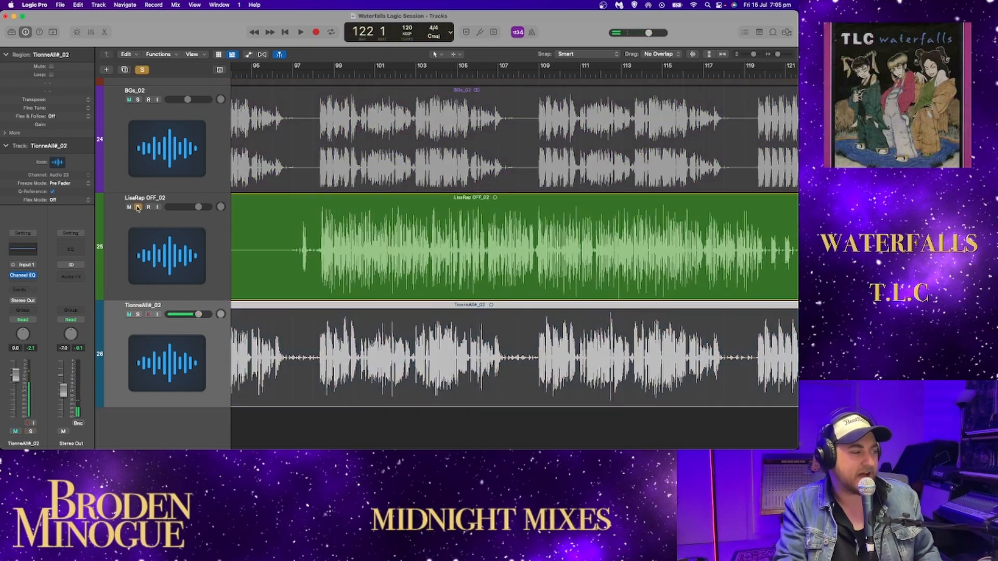
left_click(291, 72)
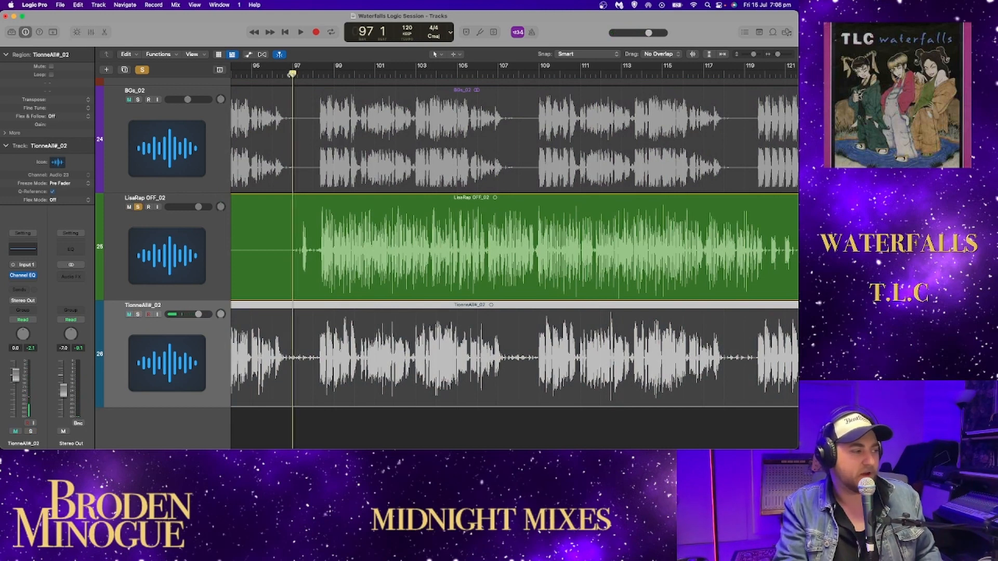
key("space")
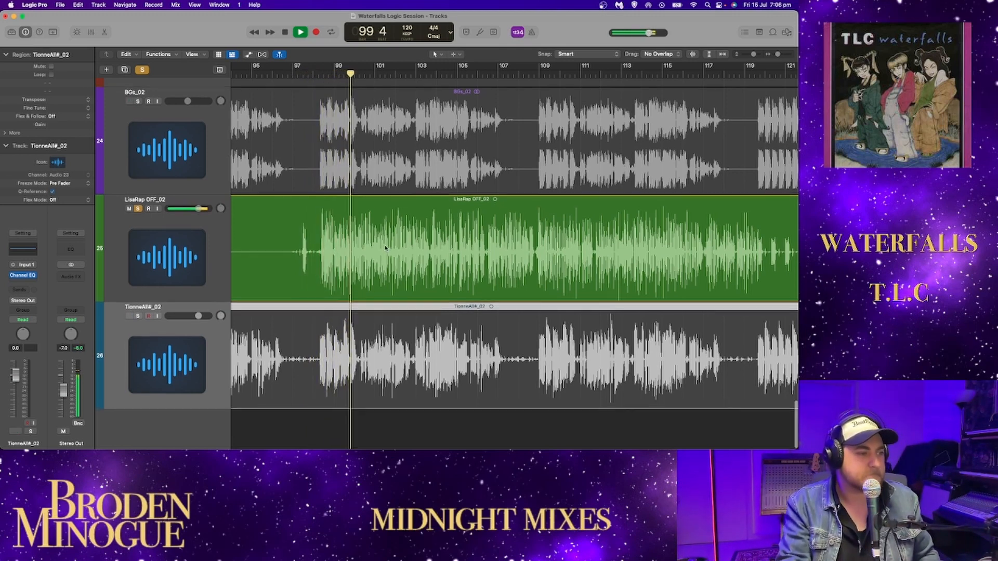
scroll(257, 342, "up", 4)
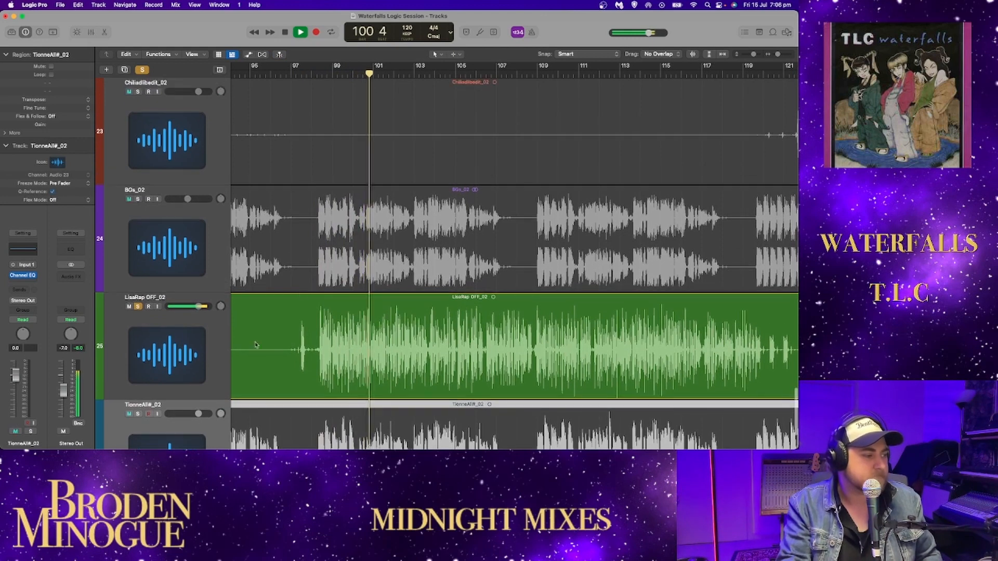
- Open the Channel EQ of LisaRap OFF_02 and watch its analyzer while the rap plays through to about bar 121
left_click(257, 341)
left_click(15, 255)
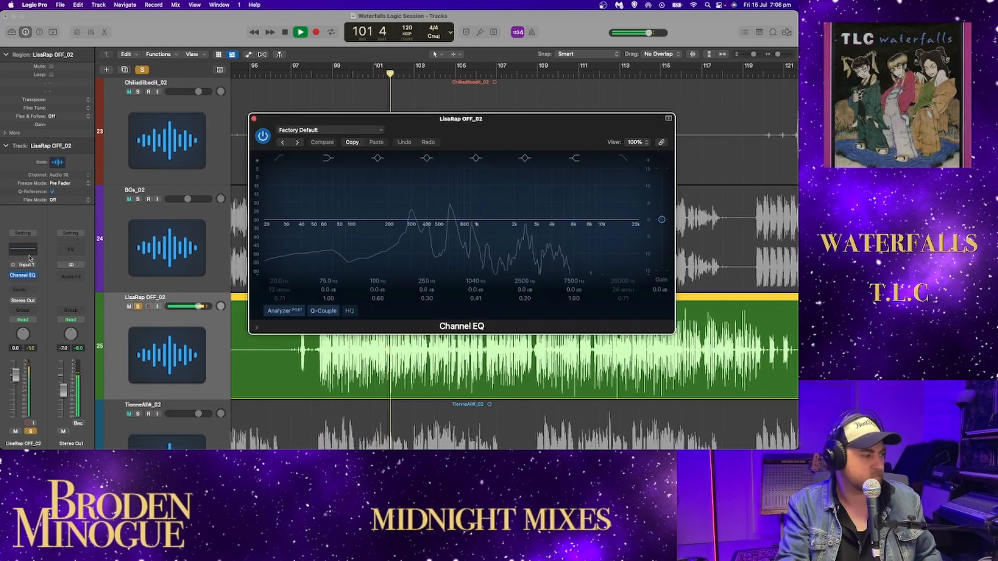
left_click_drag(595, 120, 595, 39)
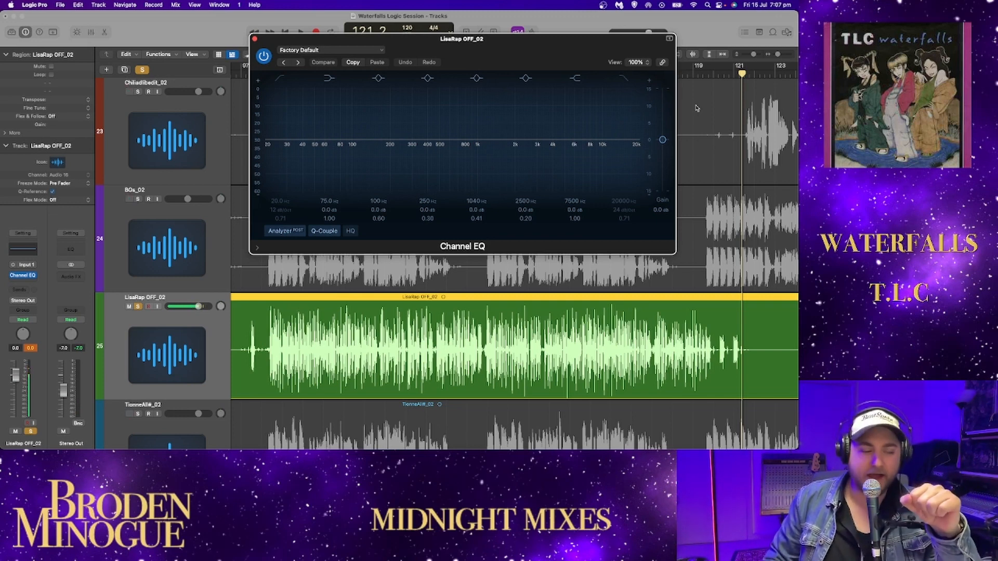
- Replay the rap from bar 97 to about bar 102 with the EQ analyzer in view, and close the Channel EQ
left_click(242, 76)
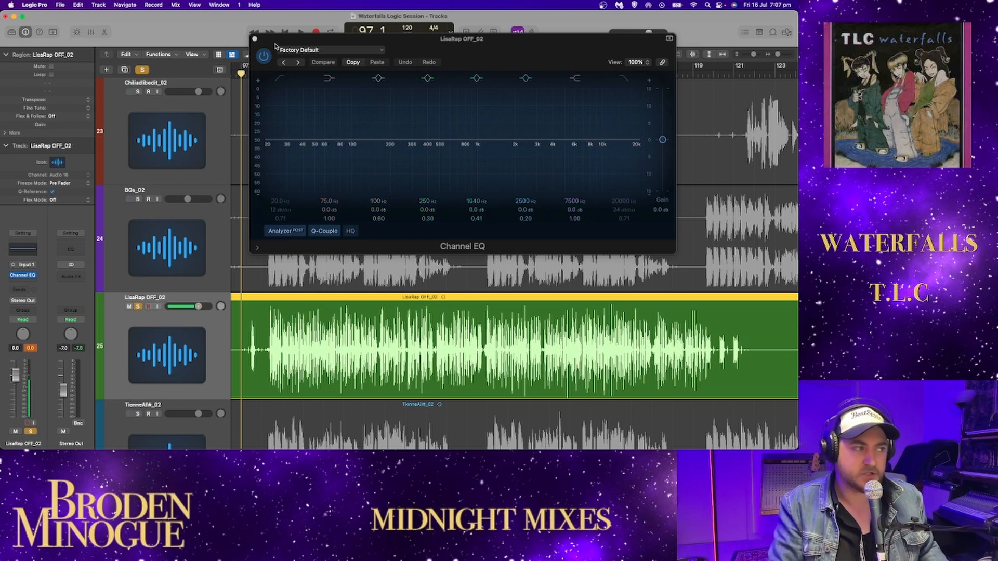
left_click_drag(275, 47, 284, 45)
key("space")
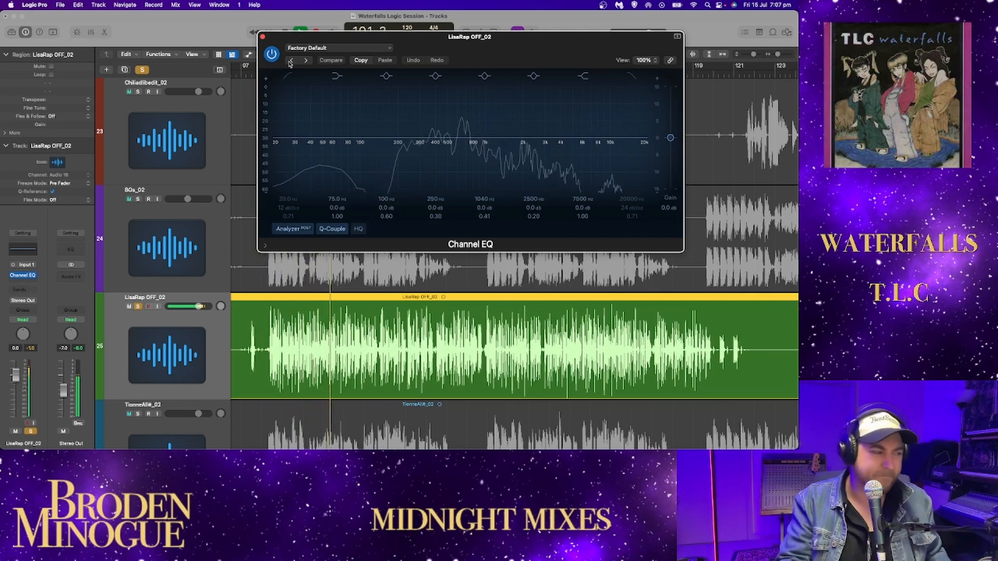
key("space")
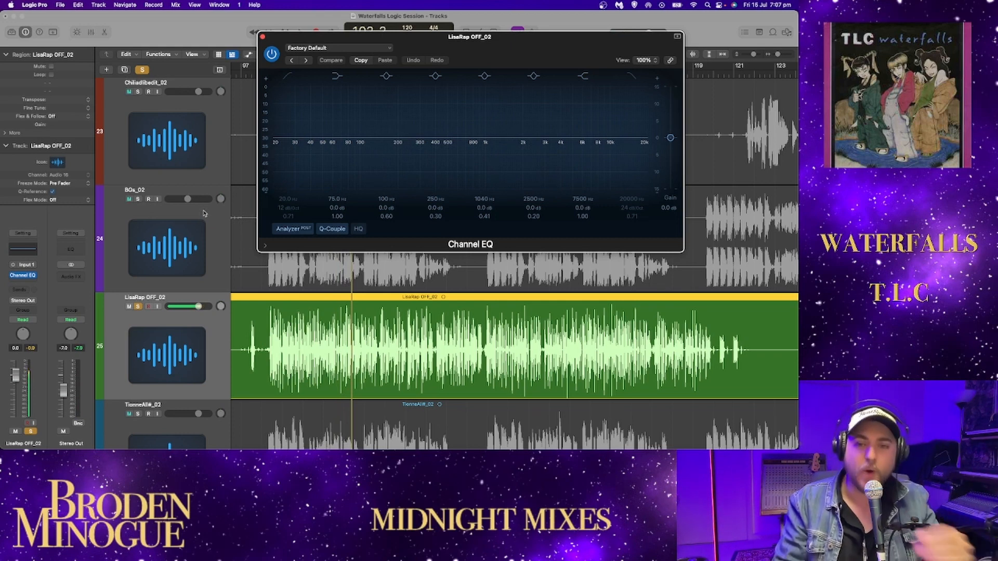
left_click(263, 36)
- Add TionneAll#_02, BGs_02 and the four Chili ad-lib tracks, ChiliAdLib DNU_02 to Chiliadlibedit_02, to the solo with LisaRap OFF_02
left_click_drag(752, 54, 751, 54)
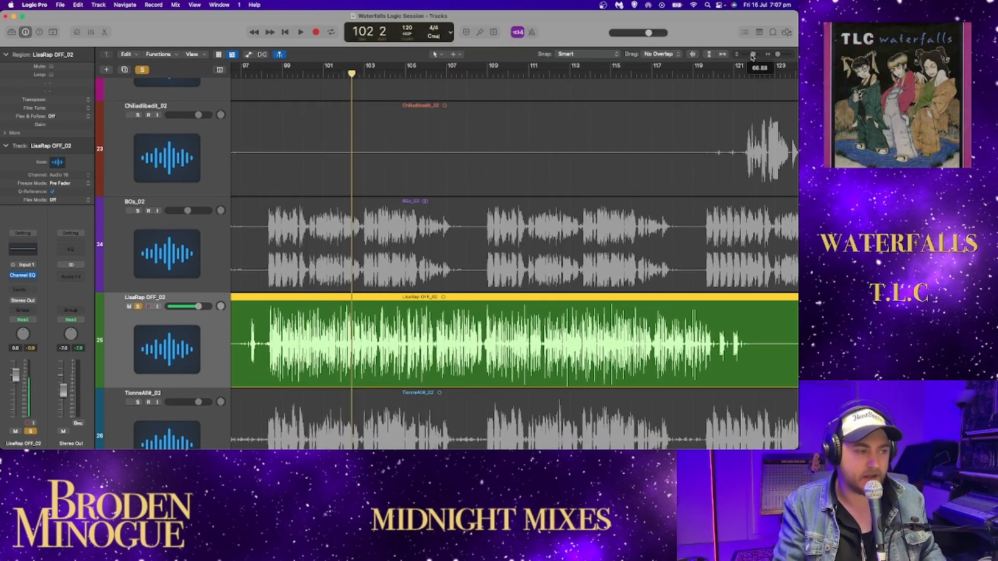
left_click(139, 366)
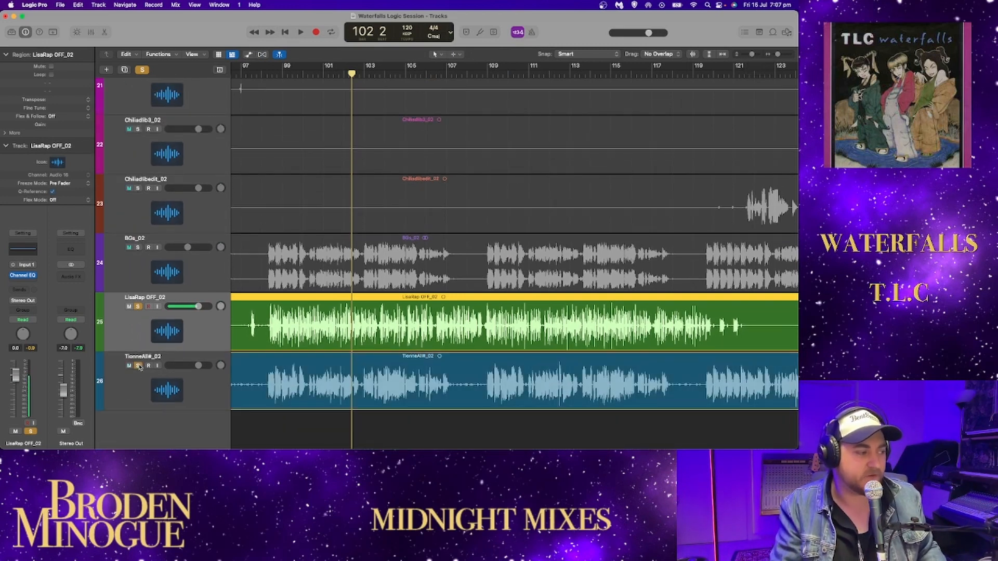
left_click(138, 248)
scroll(164, 233, "up", 3)
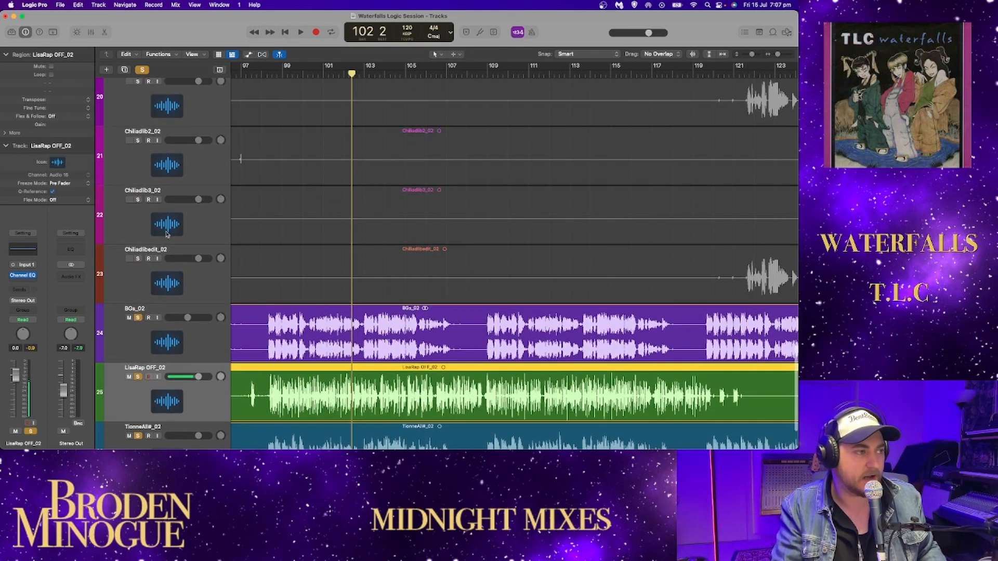
left_click_drag(778, 53, 777, 56)
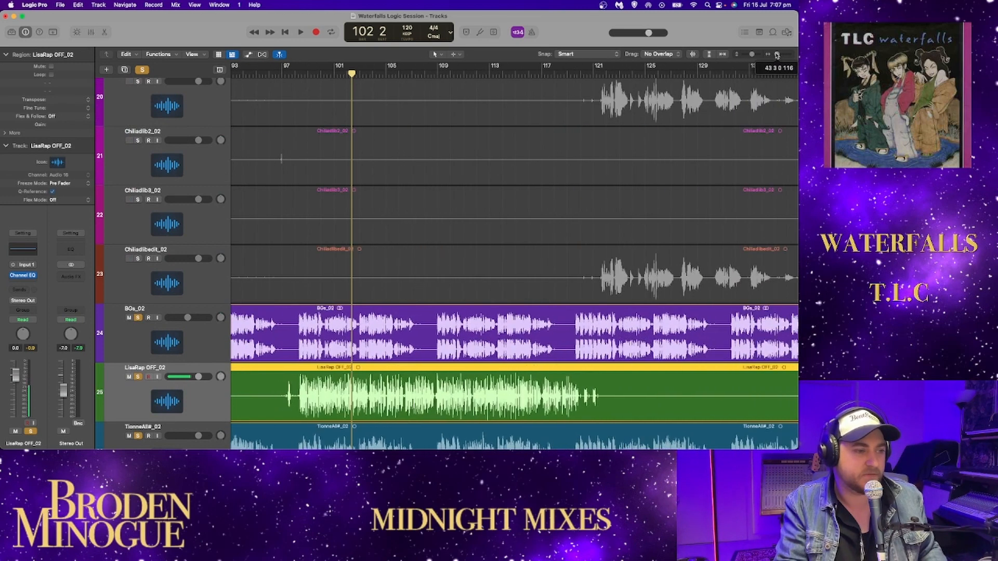
left_click_drag(138, 259, 137, 81)
scroll(145, 130, "up", 3)
scroll(145, 130, "up", 1)
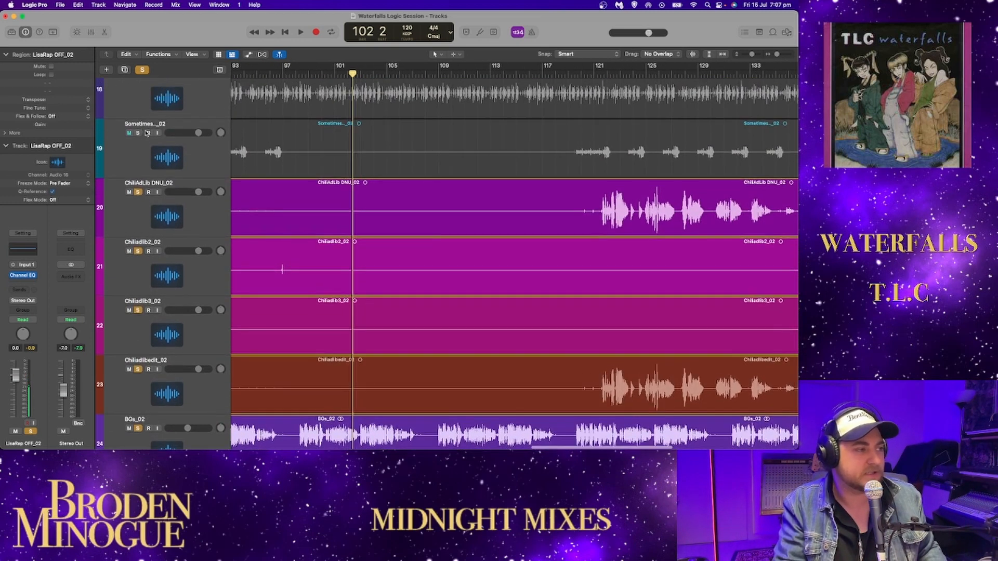
- Play the soloed vocals from about bar 102 to bar 107 while trying a slightly lower BGs_02 volume
scroll(409, 154, "down", 6)
key("space")
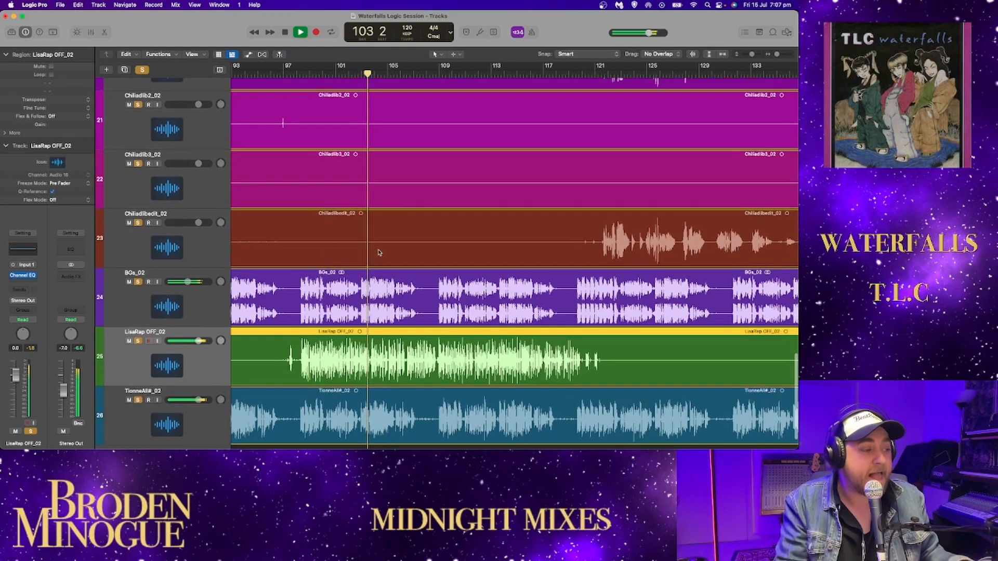
left_click_drag(187, 282, 180, 282)
left_click(182, 282, "alt")
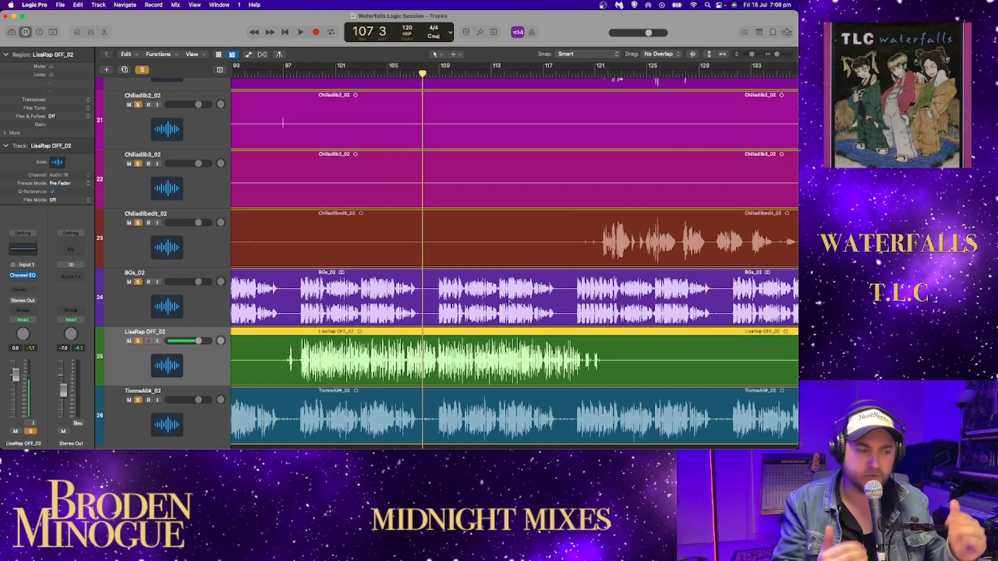
- Play the soloed vocals from about bar 119 to bar 130, raising the BGs_02 volume slightly along the way
key("space")
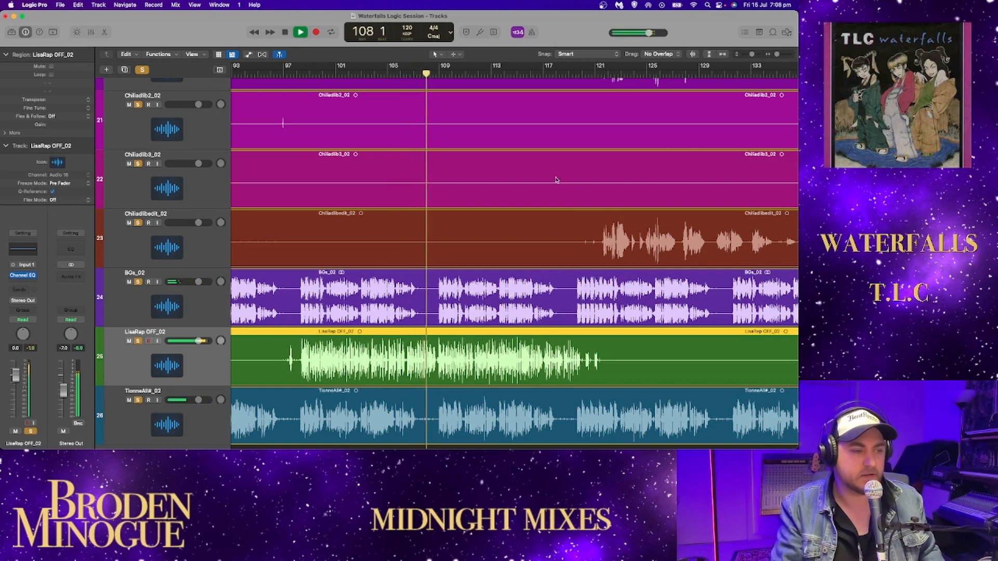
left_click(568, 73)
key("space")
key("space")
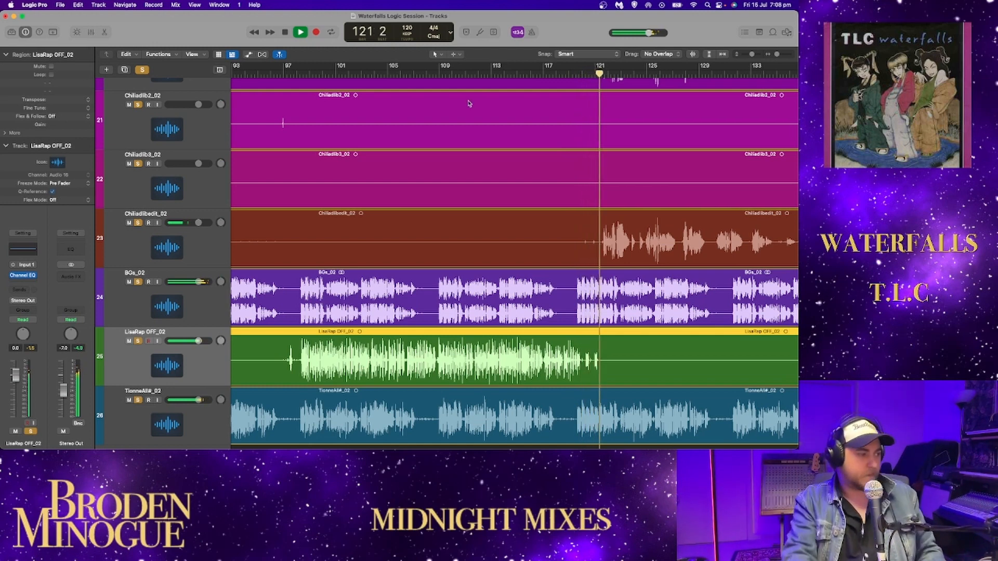
left_click_drag(199, 282, 184, 287)
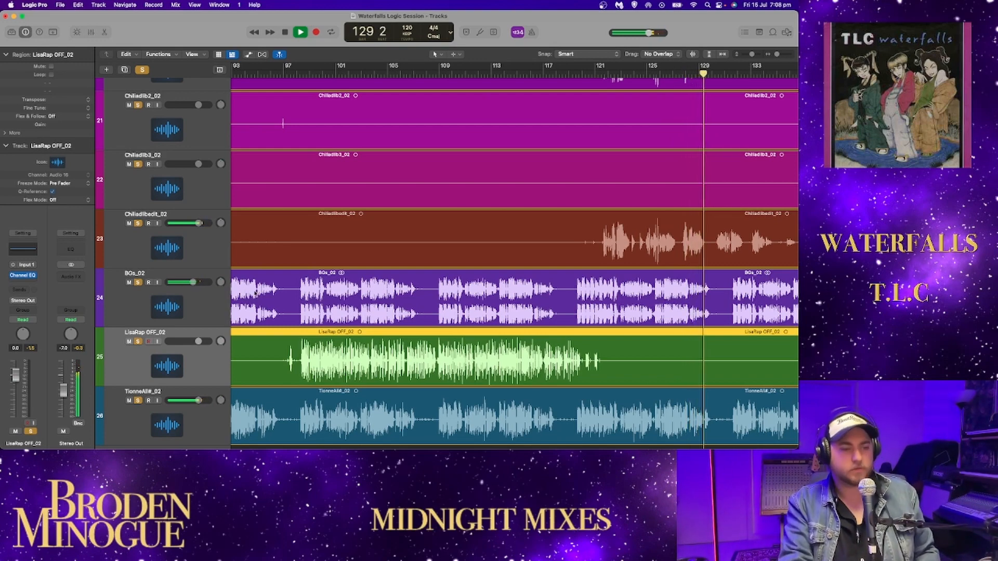
scroll(269, 304, "right", 5)
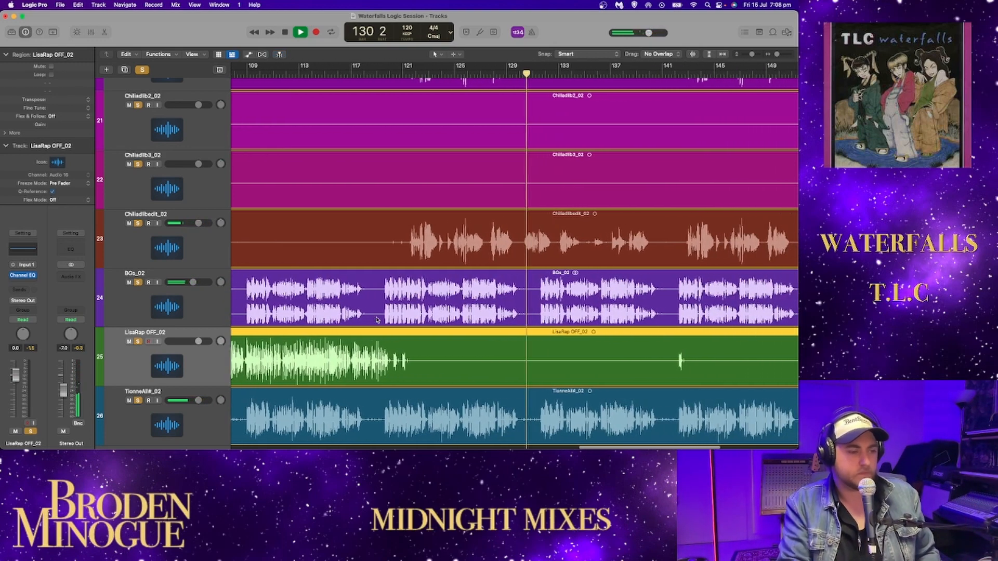
key("space")
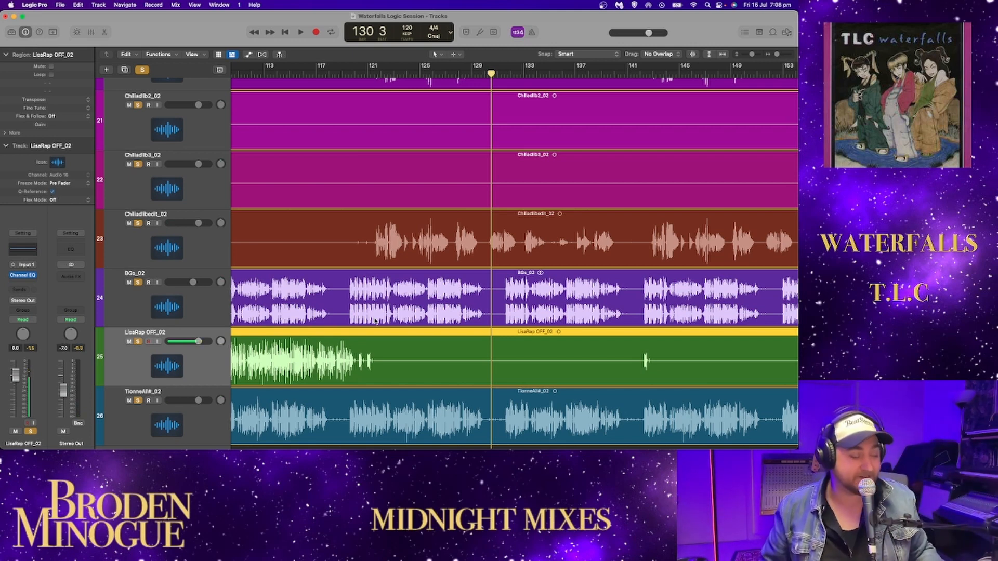
- Resume playback from bar 130, solo the unmuted tracks from Kick_02 to Sometimes..._02 as well, and stop at about bar 143
key("space")
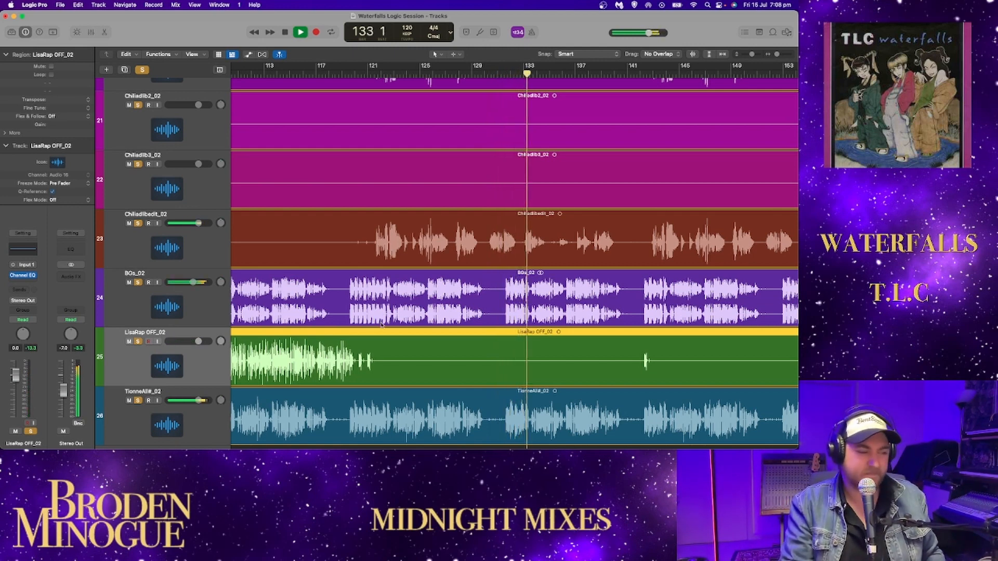
left_click_drag(795, 377, 736, 63)
left_click(711, 55)
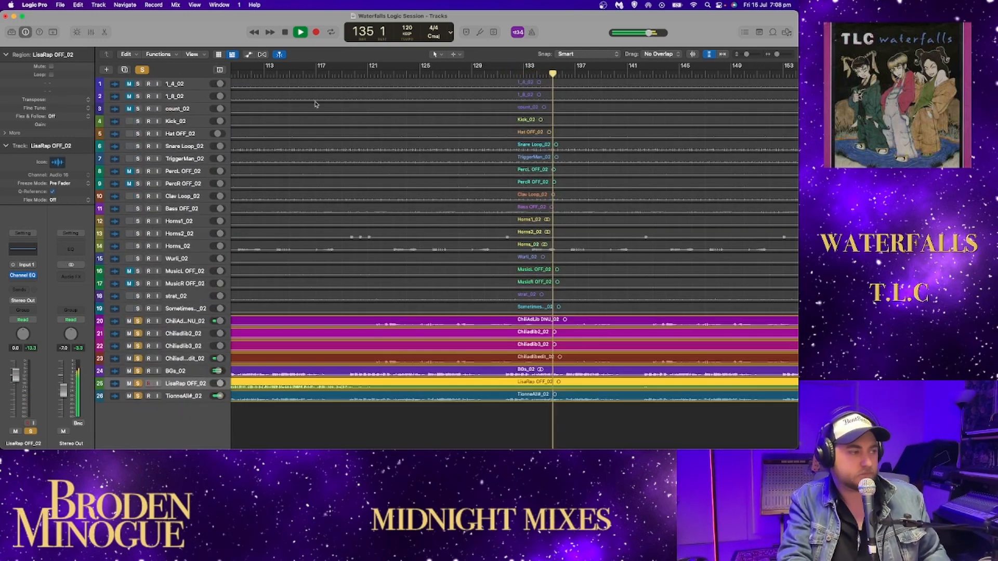
mouse_move(138, 122)
left_mouse_down()
mouse_move(132, 249)
mouse_move(138, 221)
left_mouse_up()
left_click_drag(138, 260, 137, 221)
left_click_drag(138, 297, 138, 311)
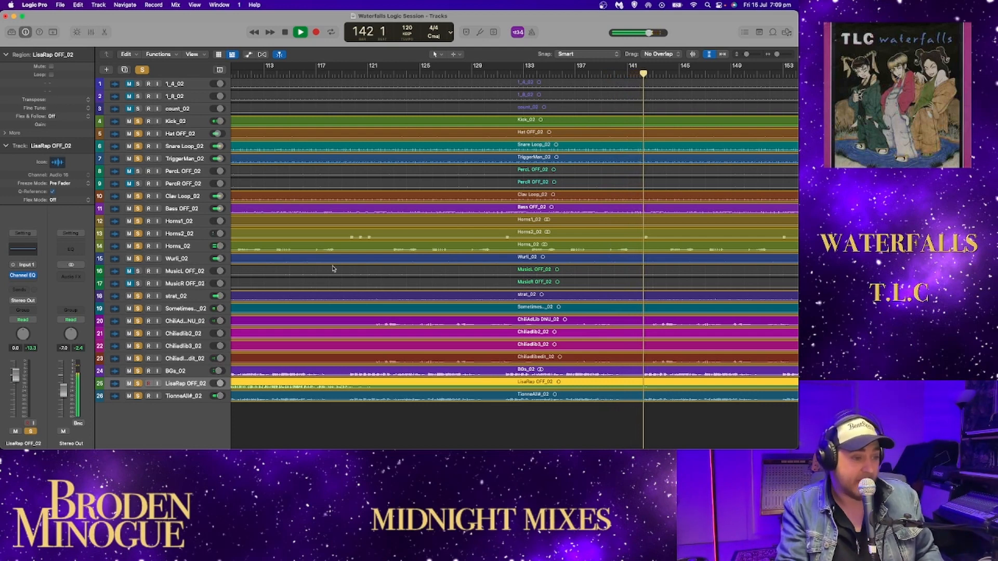
key("space")
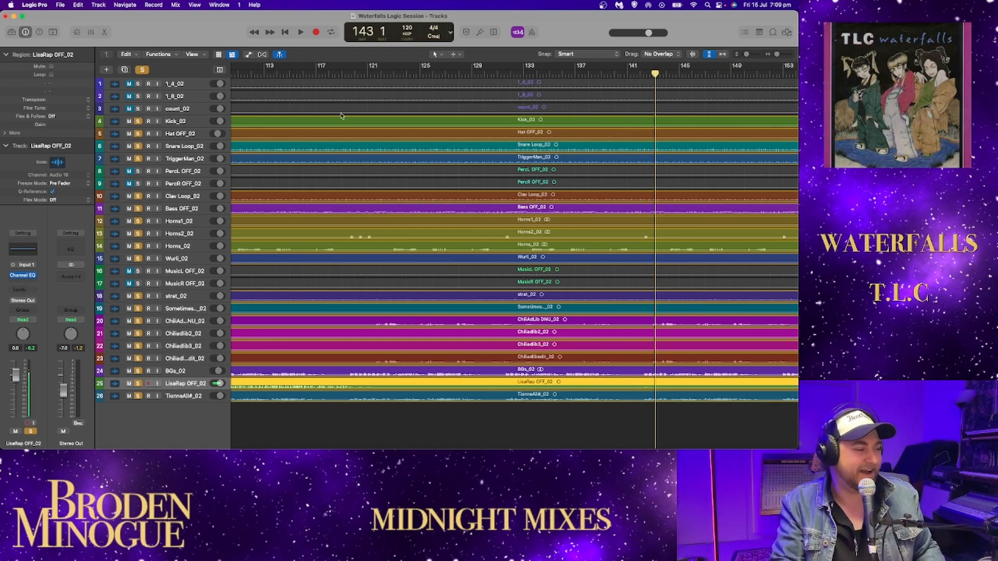
- Enlarge the track heights, fit the whole song's length in the arrangement, and review the tracks from first to last
left_click_drag(746, 54, 751, 58)
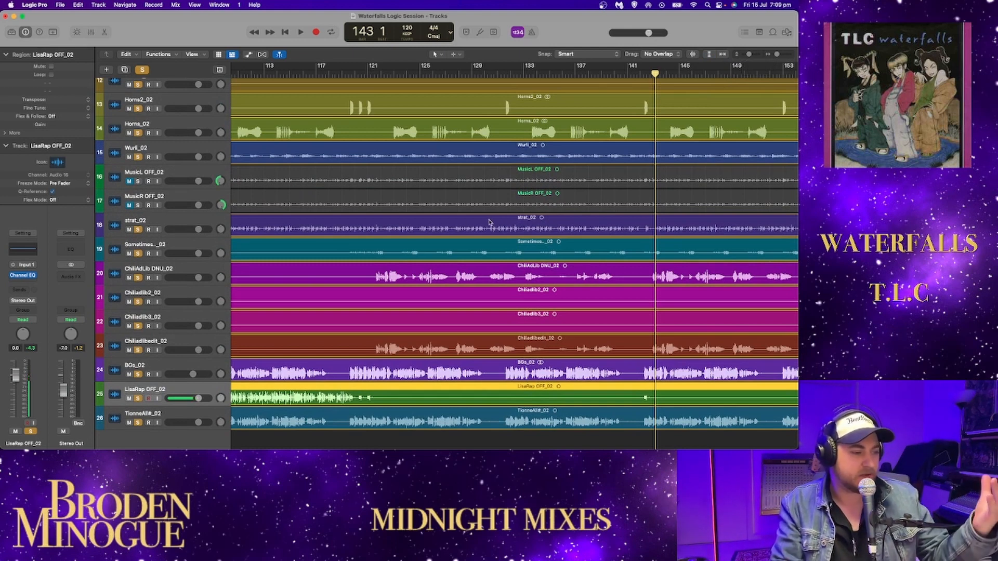
left_click(723, 55)
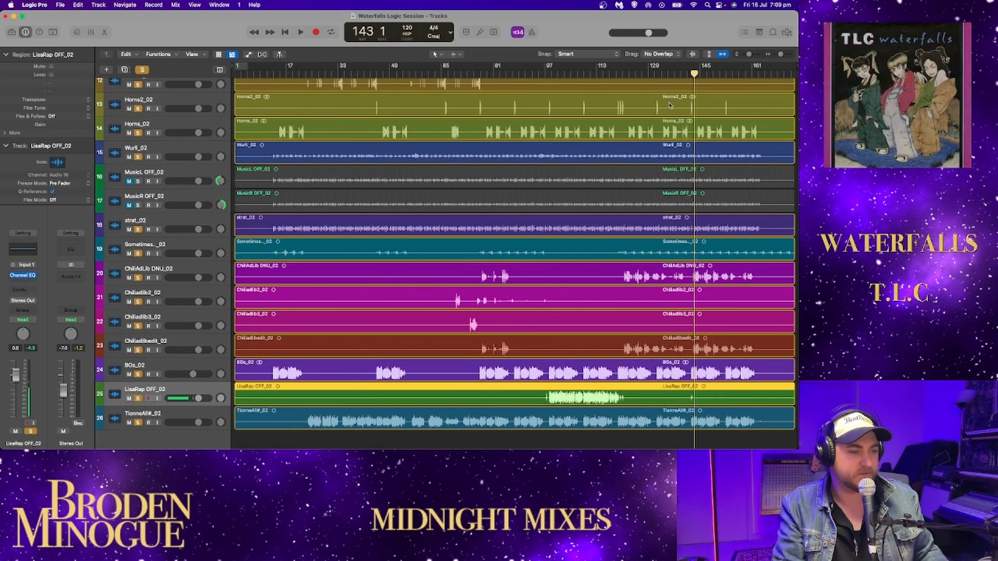
scroll(680, 121, "up", 10)
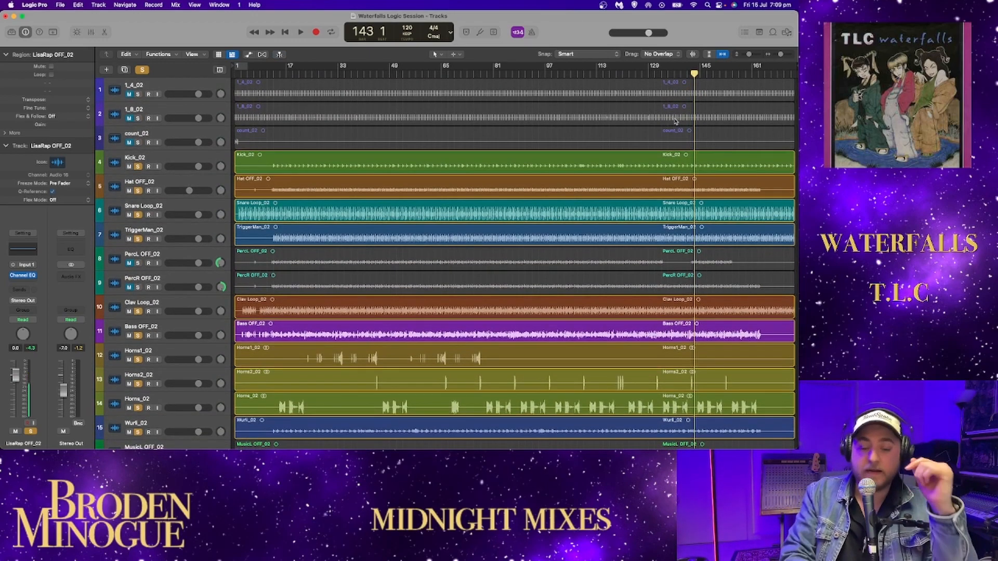
scroll(674, 121, "down", 10)
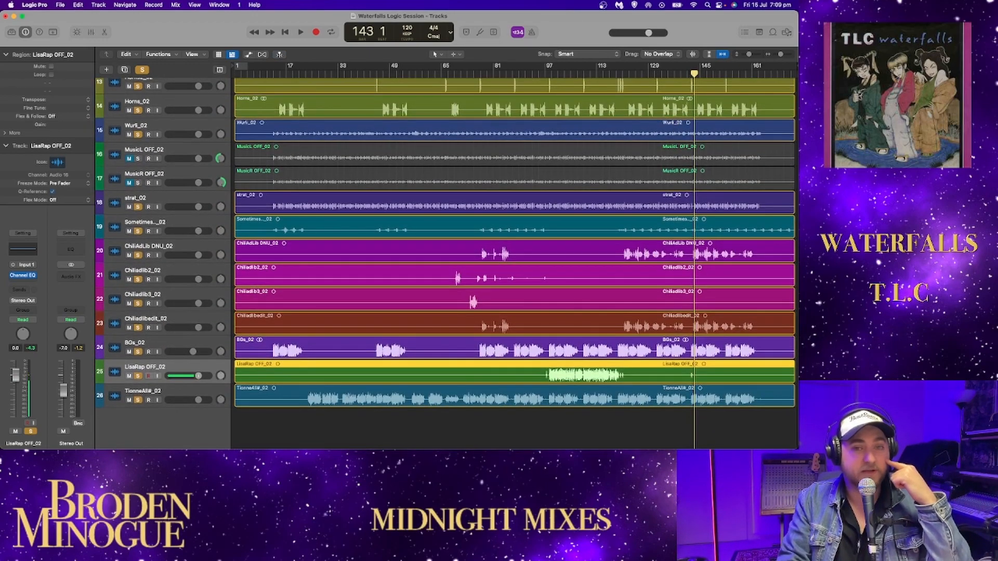